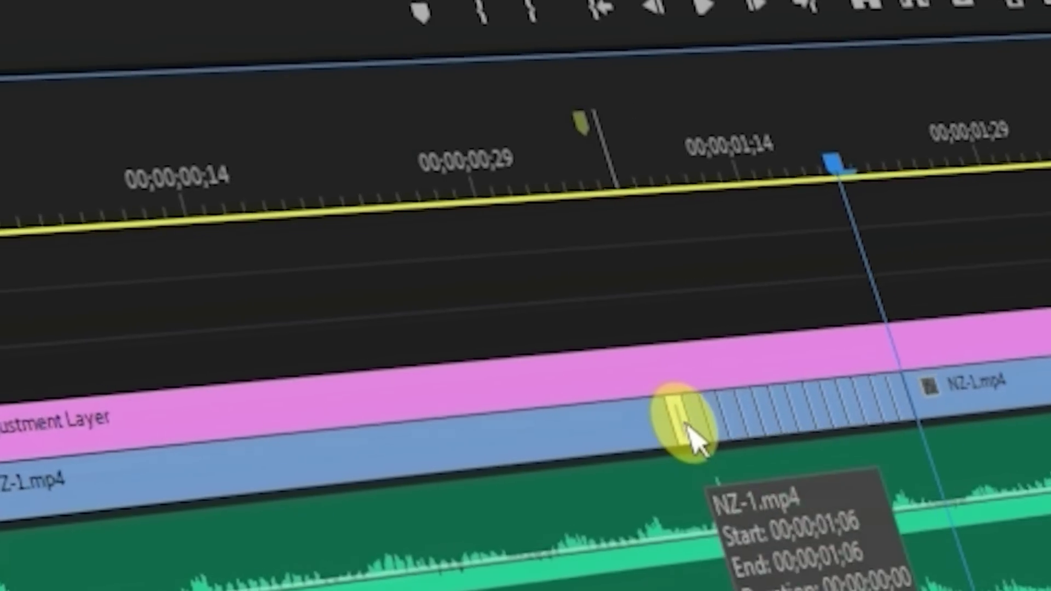
- Select every second short slice of the cut-up NZ-1.mp4 section in the timeline
shift+click(714, 425)
shift+click(747, 422)
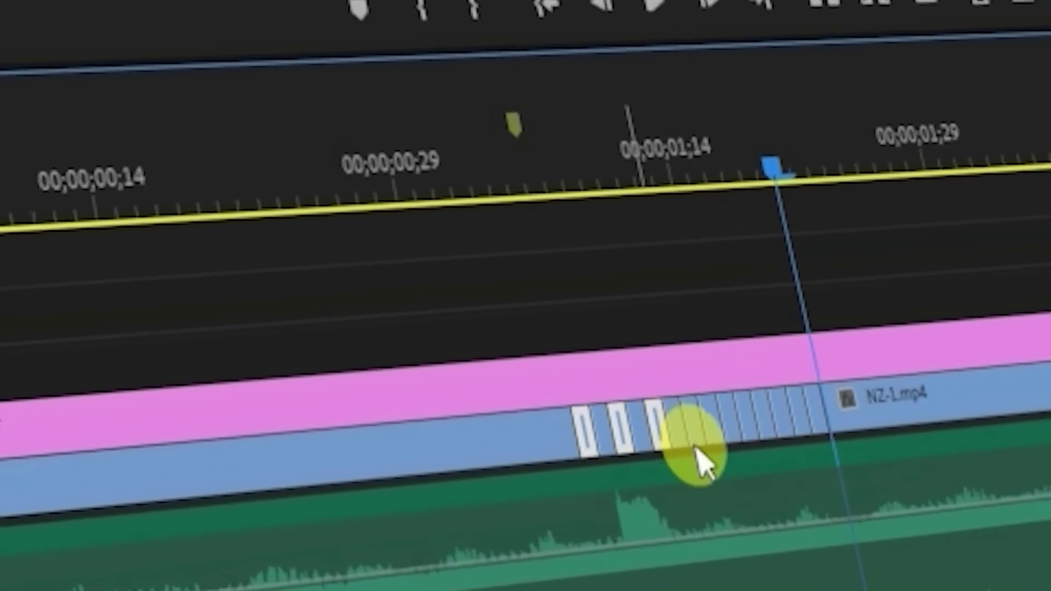
shift+click(689, 427)
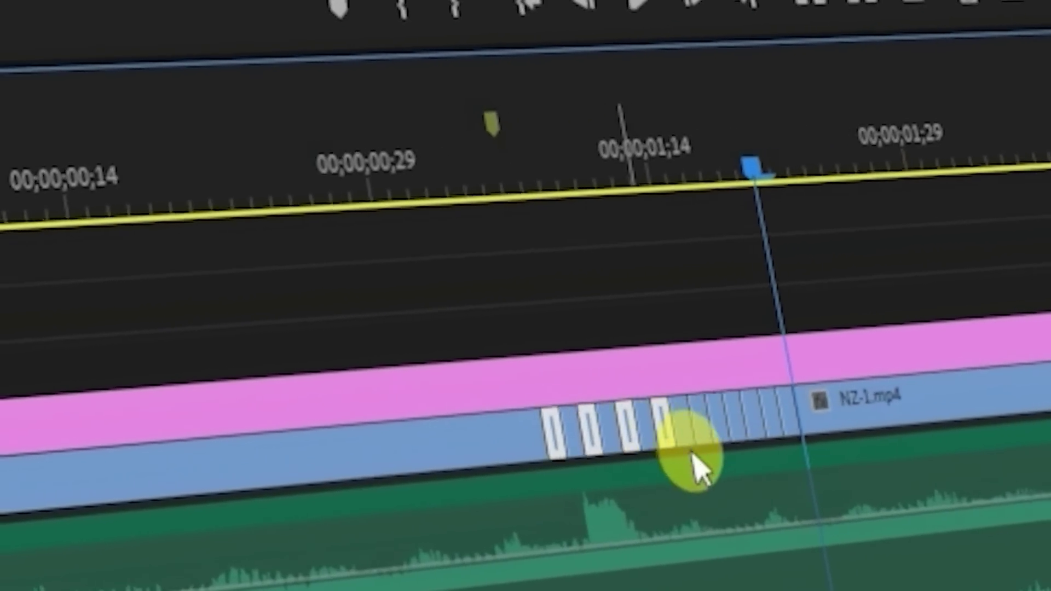
shift+click(723, 424)
shift+click(756, 421)
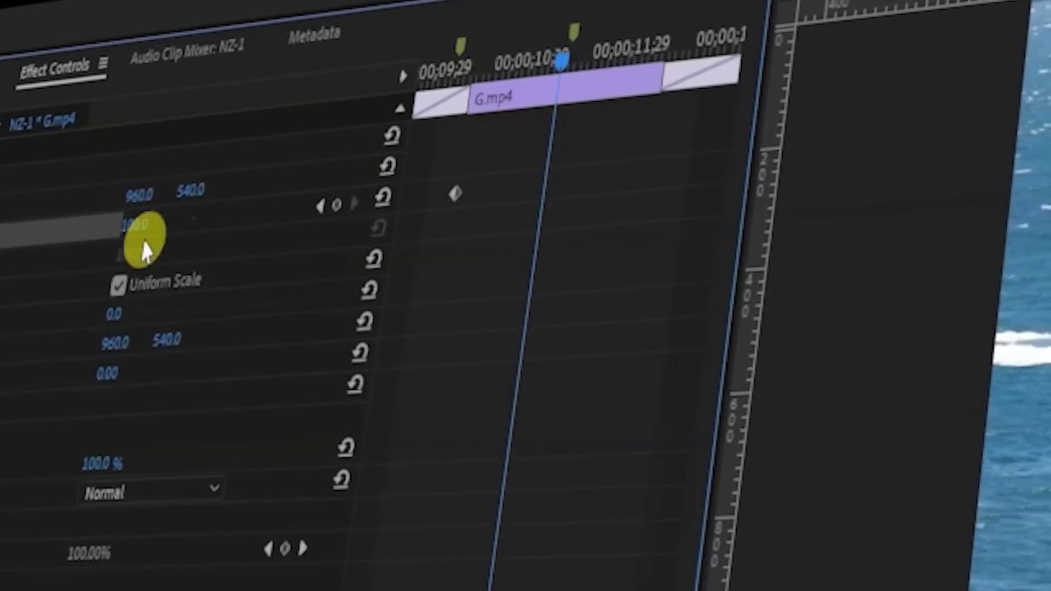
- Add a second scale keyframe of 118 to G.mp4 and step between its scale keyframes
drag(141, 240, 115, 225)
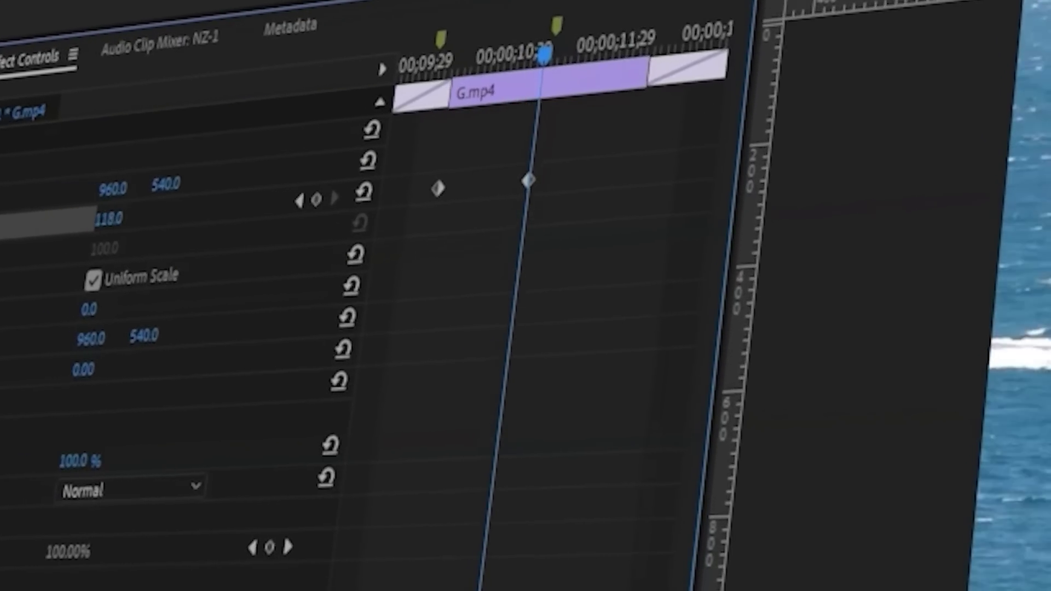
click(438, 189)
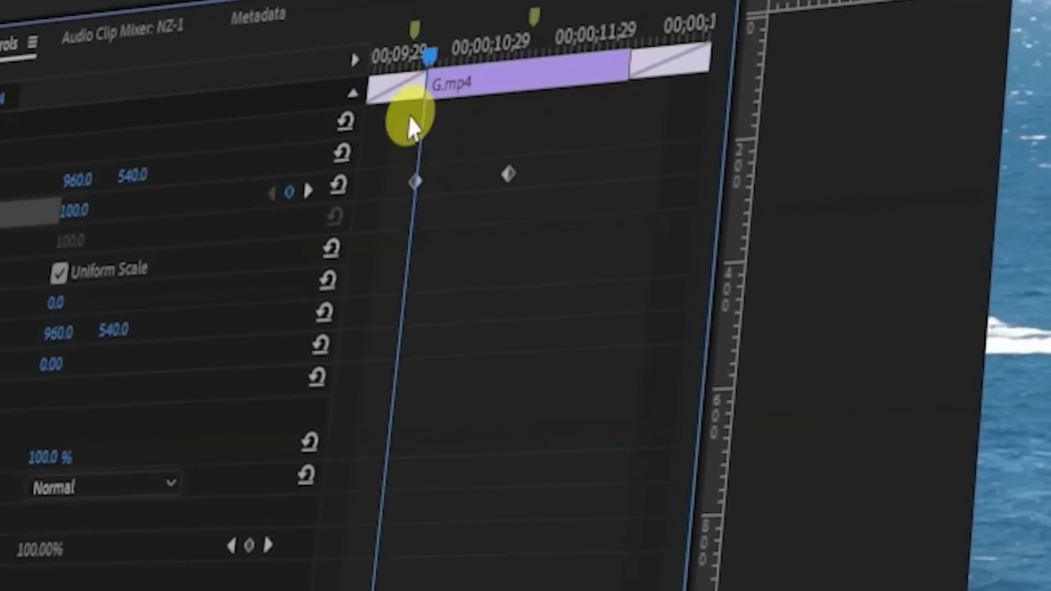
click(307, 190)
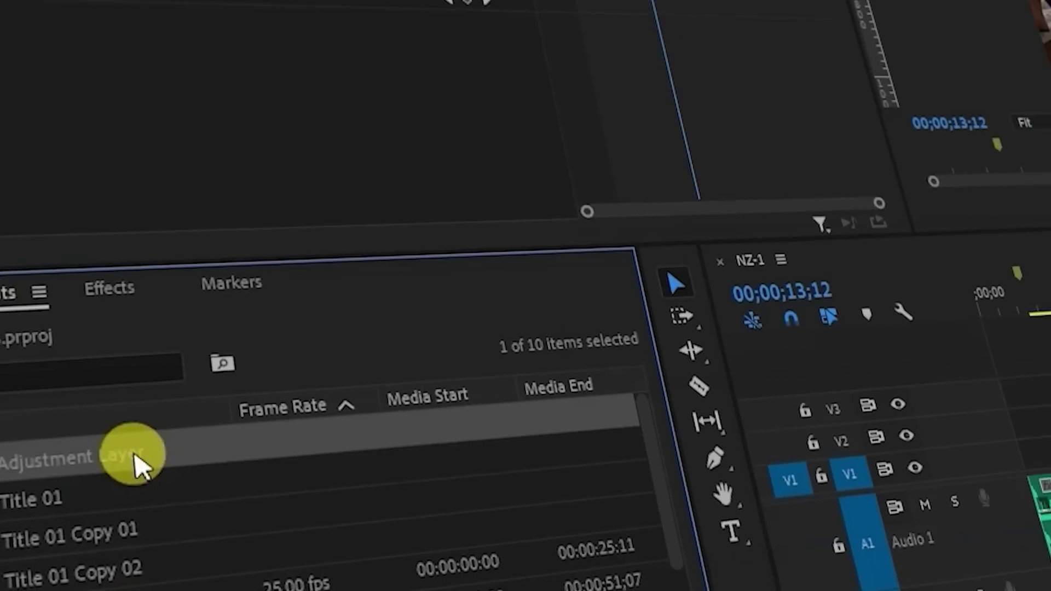
- Place the Adjustment Layer on track V3 above NZ-1.mp4 and extend its end further along the timeline
drag(136, 466, 751, 387)
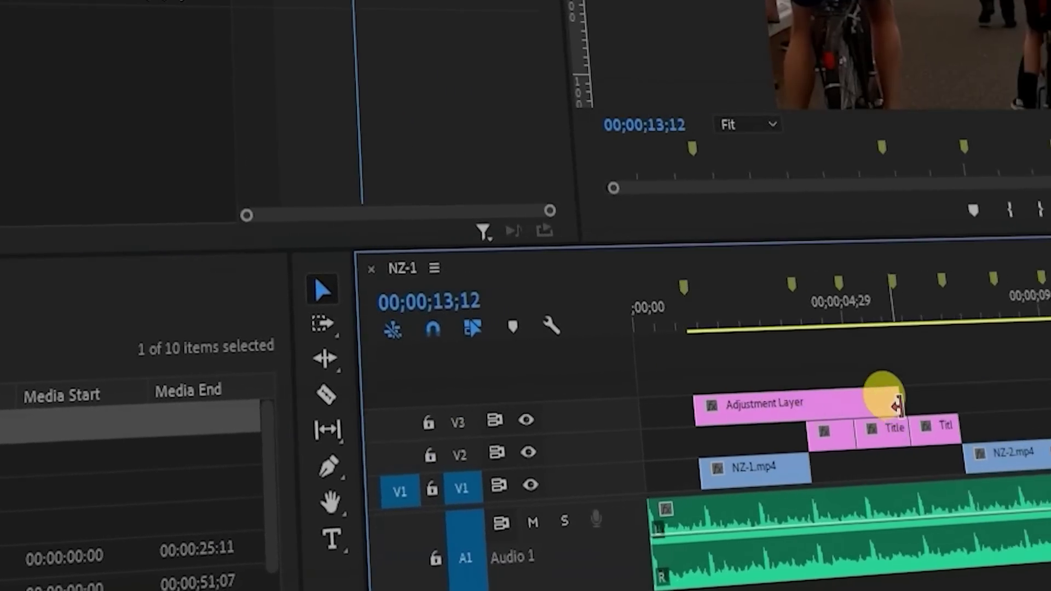
drag(898, 406, 1049, 408)
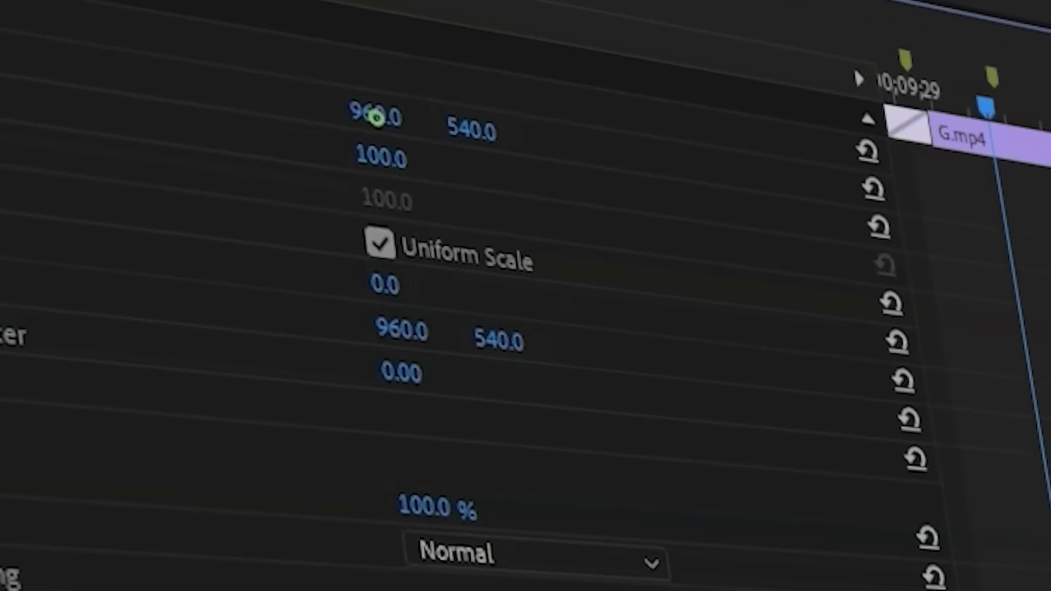
- Adjust the horizontal and vertical position values of the G.mp4 clip
mouse_move(376, 116)
mouse_down()
mouse_move(353, 117)
mouse_move(363, 117)
mouse_up()
mouse_move(466, 125)
mouse_down()
mouse_move(482, 124)
mouse_move(456, 124)
mouse_up()
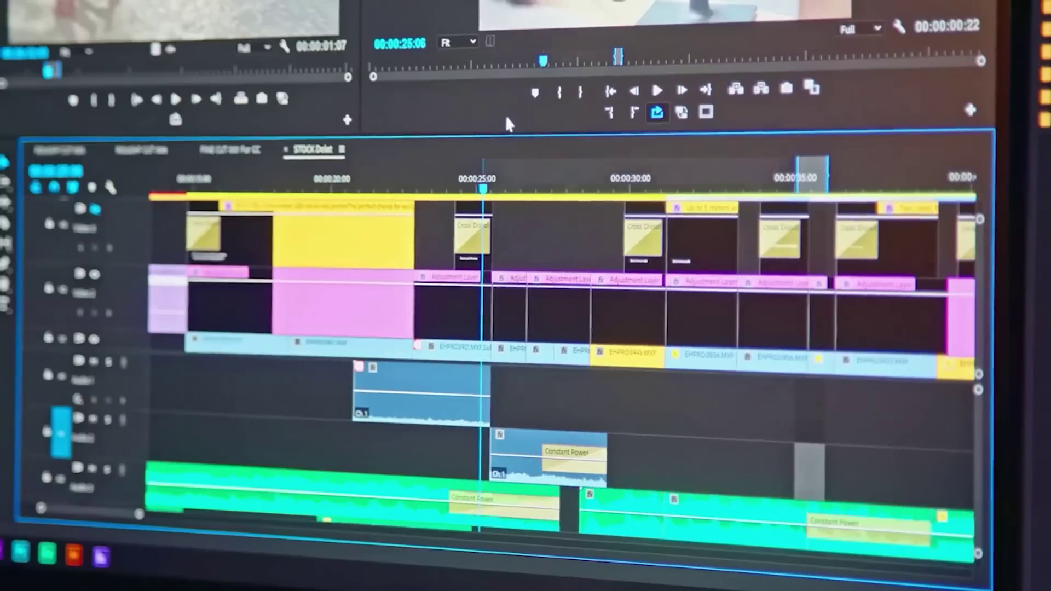
- Mark a short range at about 31 seconds in the stock sequence and extract it, closing the gap
key(x)
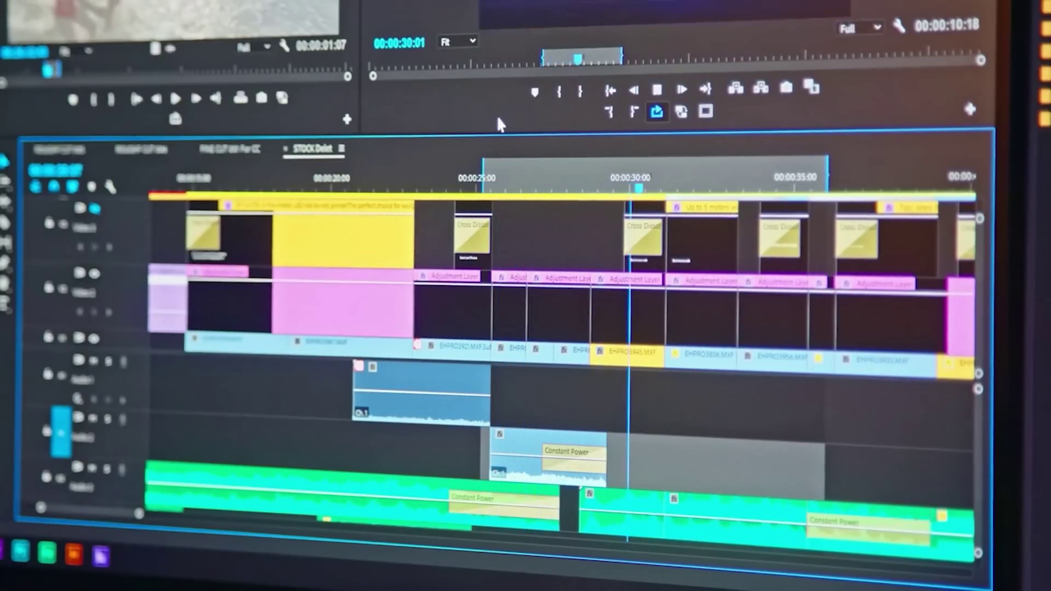
key(i)
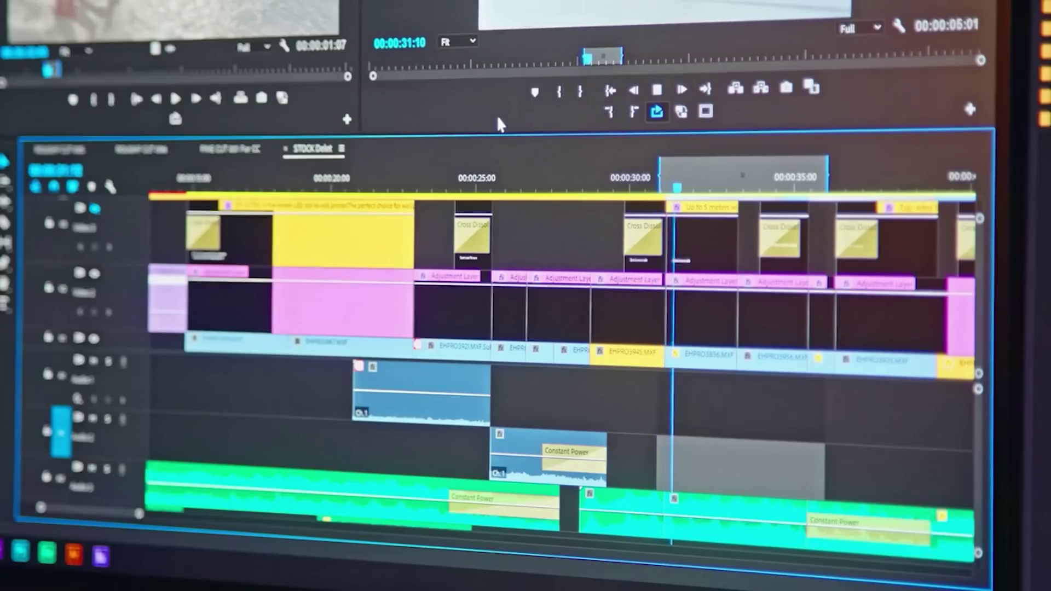
key(apostrophe)
key(Right)
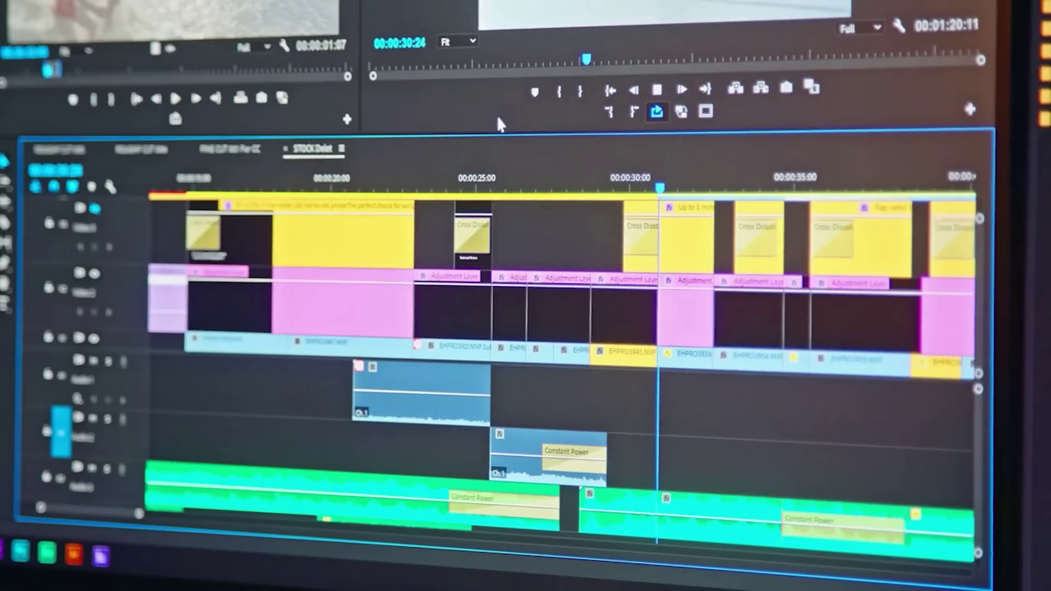
- Play on to about 33 seconds, mark a 10-frame range and extract it from the sequence
key(space)
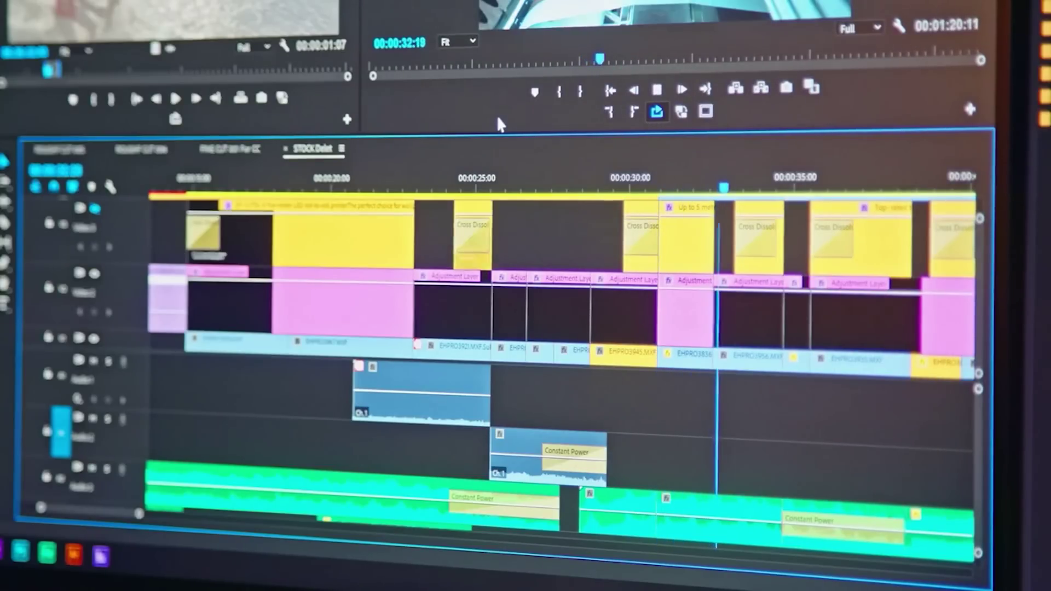
key(i)
key(o)
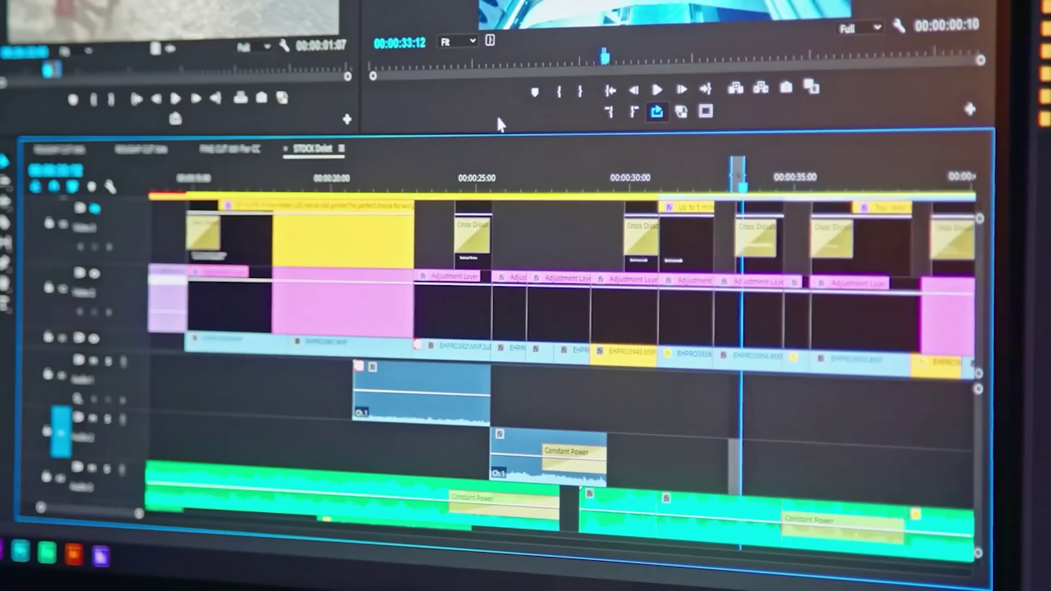
key(apostrophe)
- Mark a short range starting at about 25 seconds, extract it and play back the tightened section
click(456, 186)
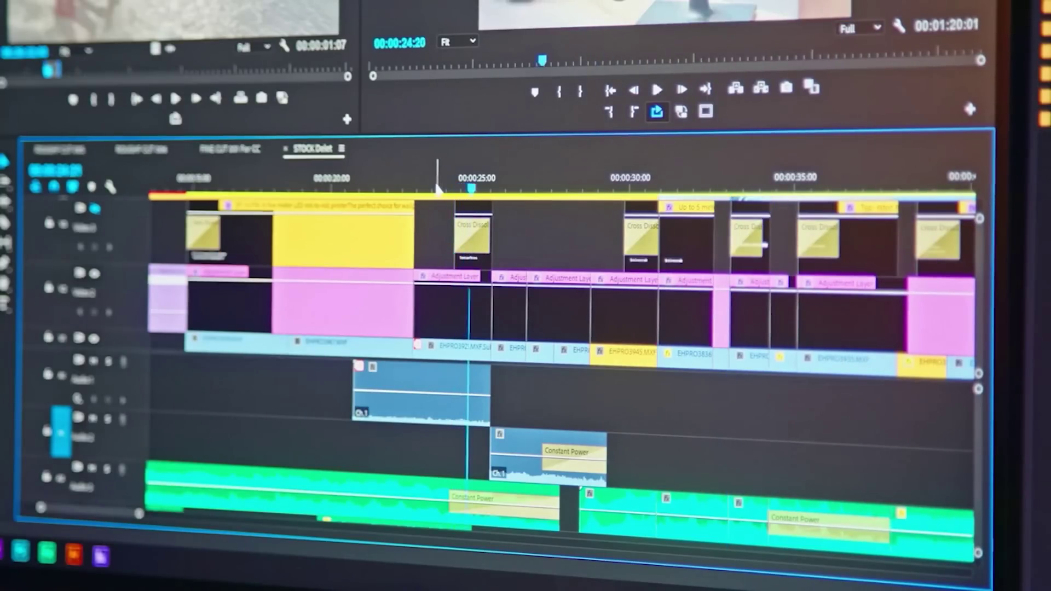
key(i)
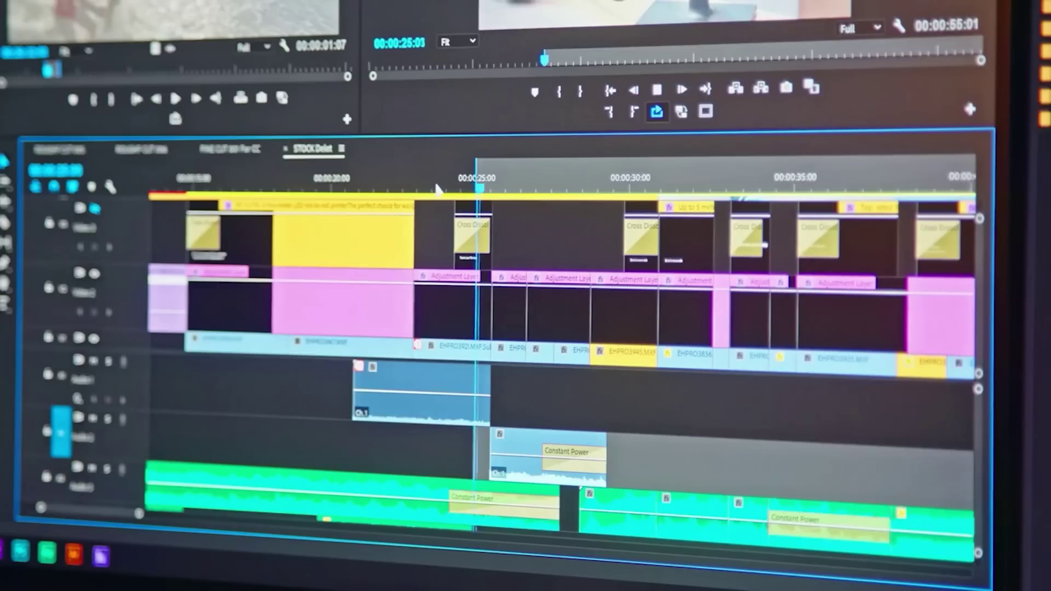
key(o)
key(apostrophe)
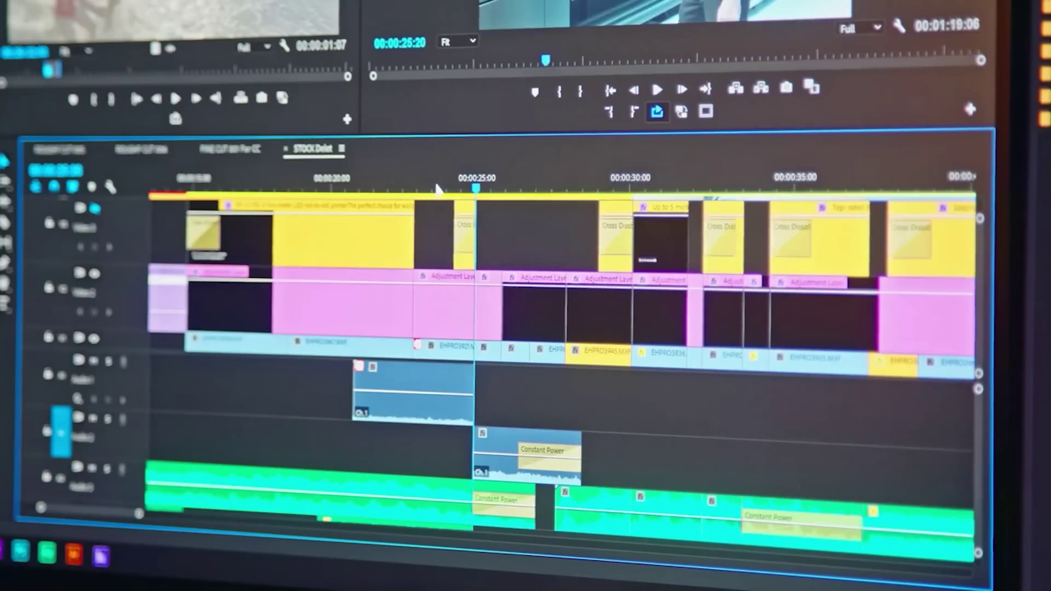
key(Left)
key(Home)
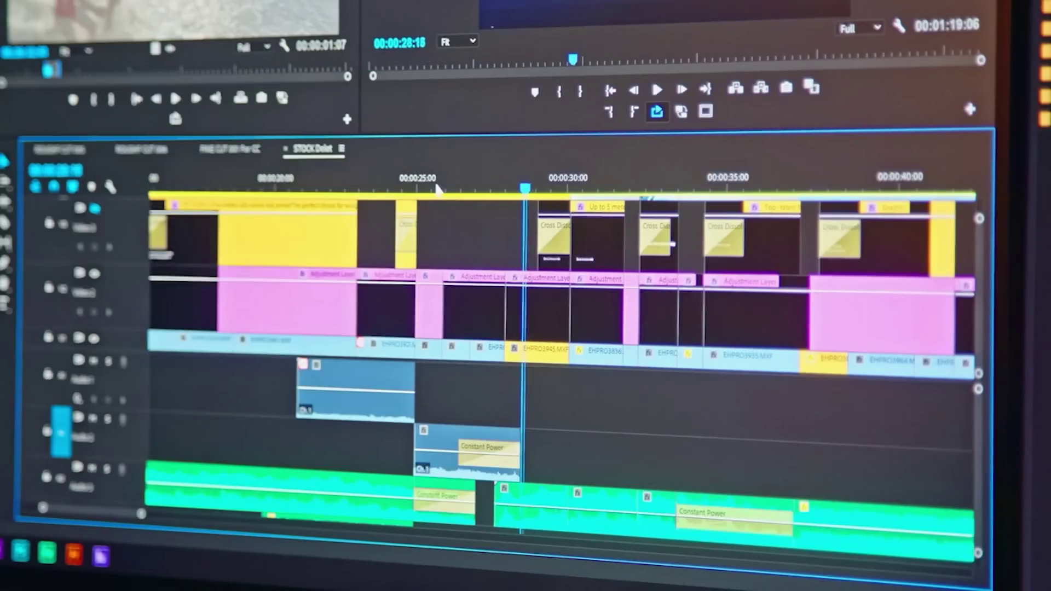
key(space)
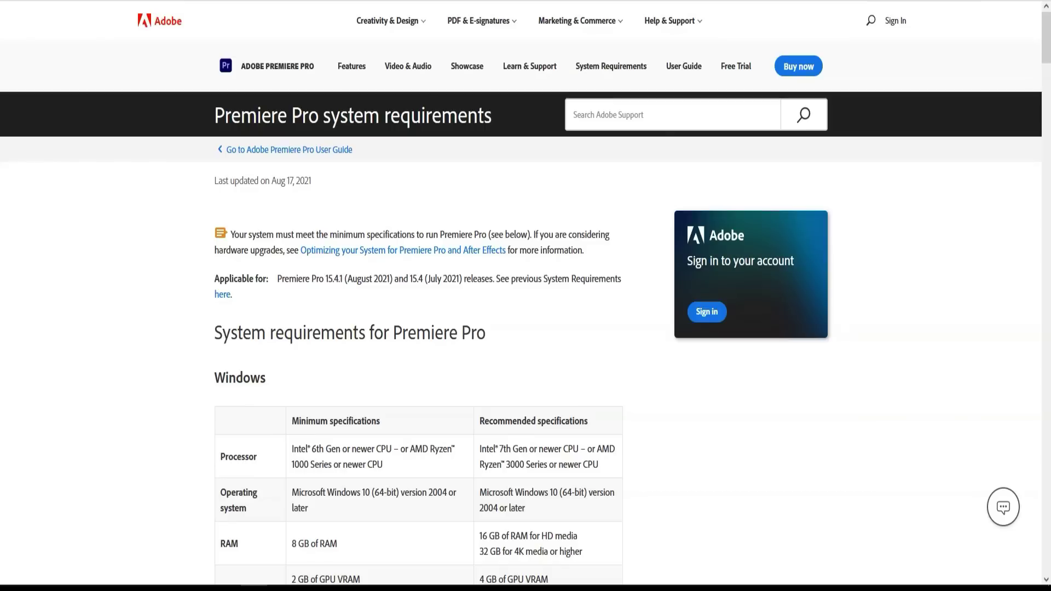
- Review the Windows minimum and recommended specifications on Adobe's Premiere Pro system requirements page
key(ctrl+l)
click(166, 218)
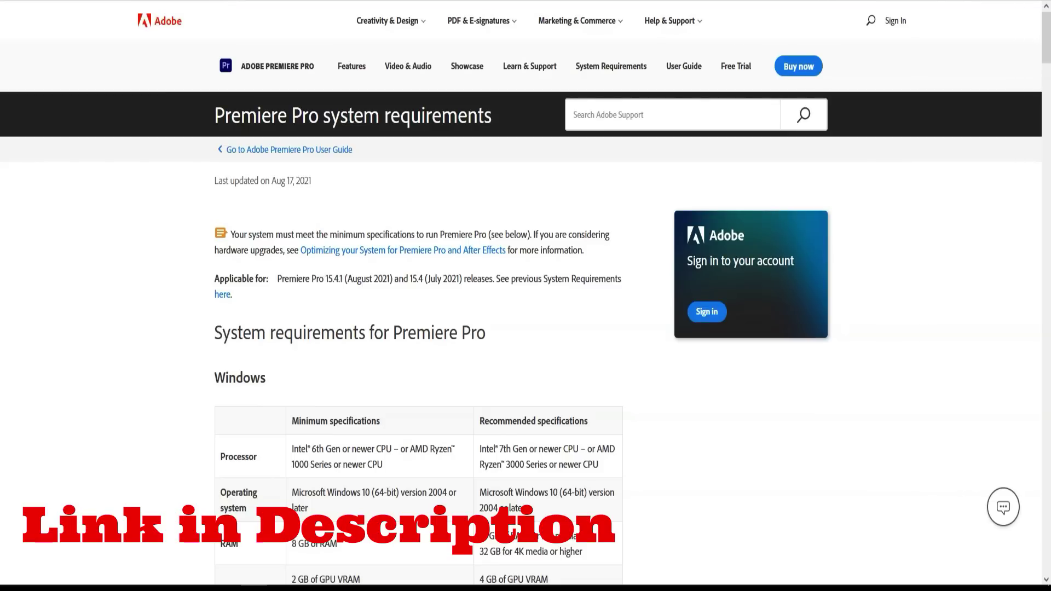
scroll(183, 219, down, 3)
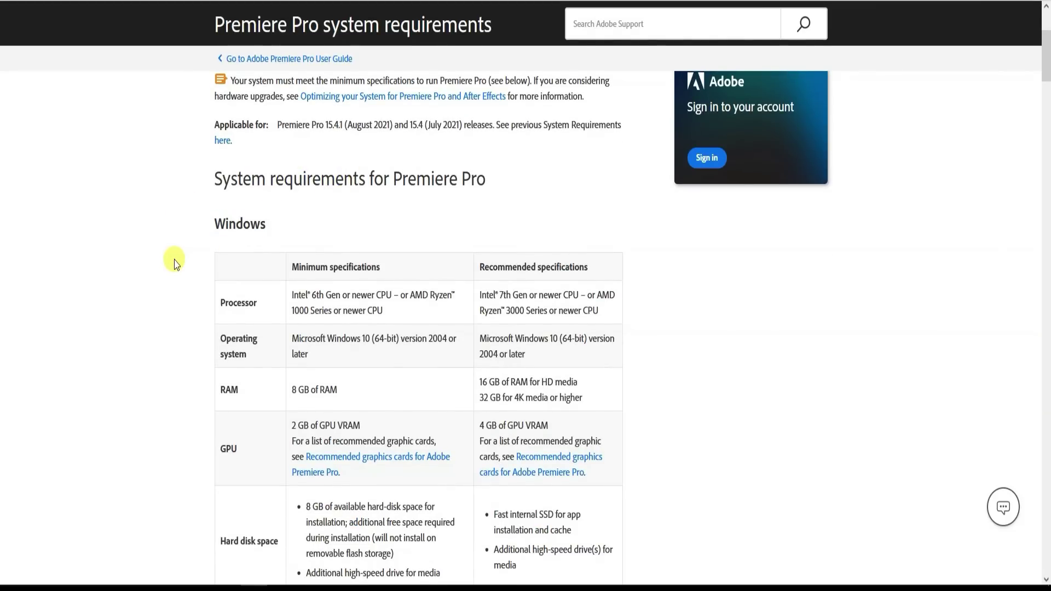
scroll(175, 264, down, 1)
scroll(175, 264, down, 7)
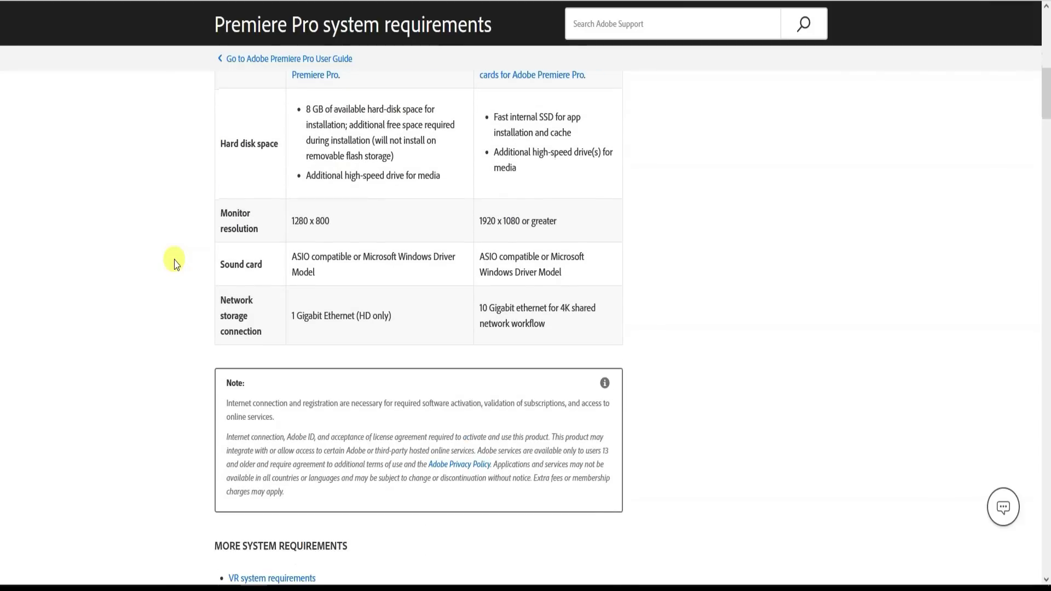
scroll(174, 264, down, 3)
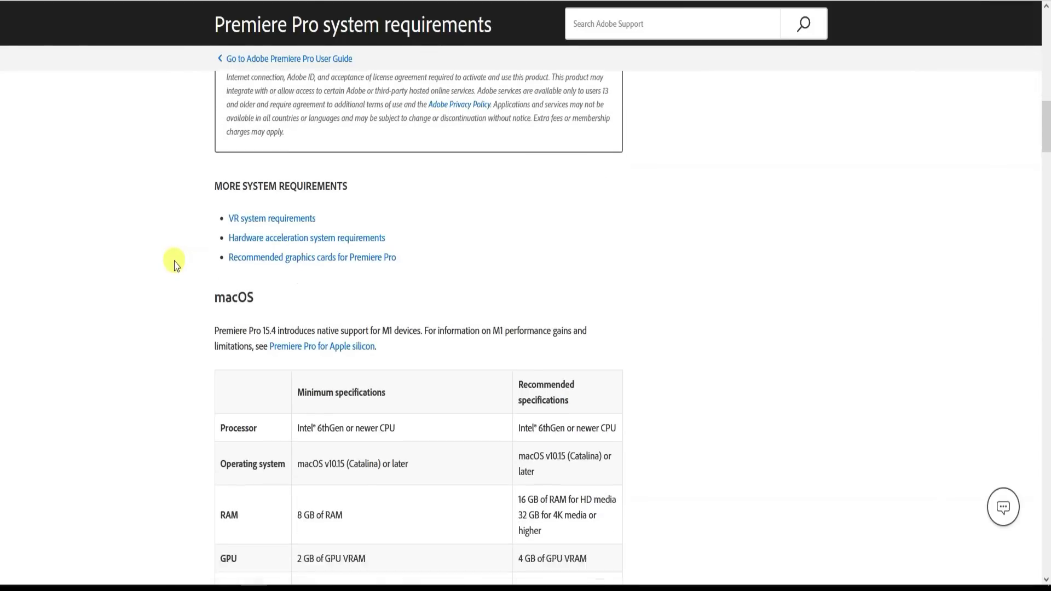
- Review the macOS minimum and recommended specifications on the system requirements page
drag(215, 265, 250, 254)
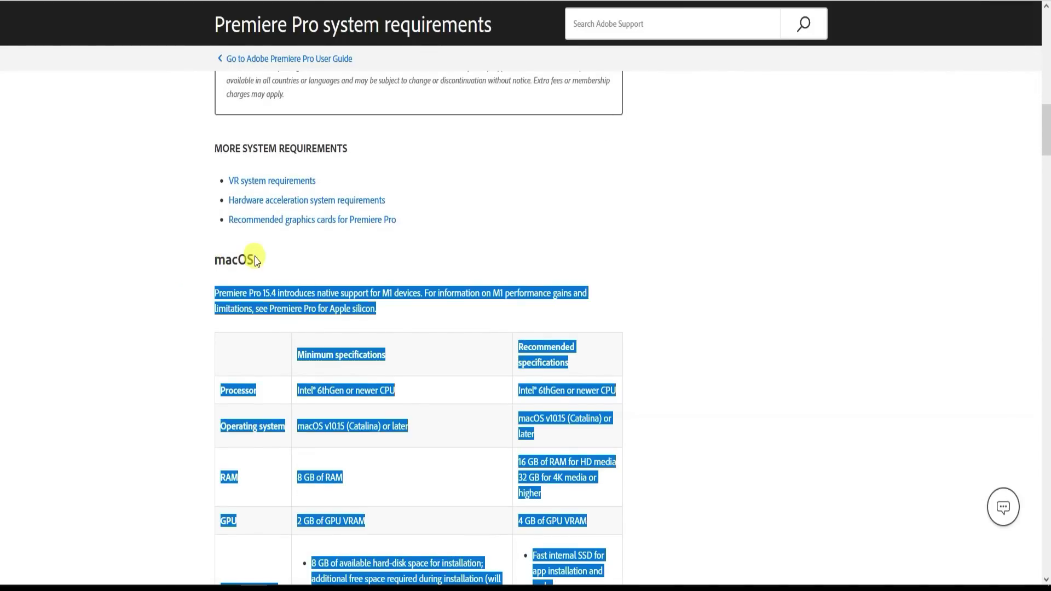
click(256, 262)
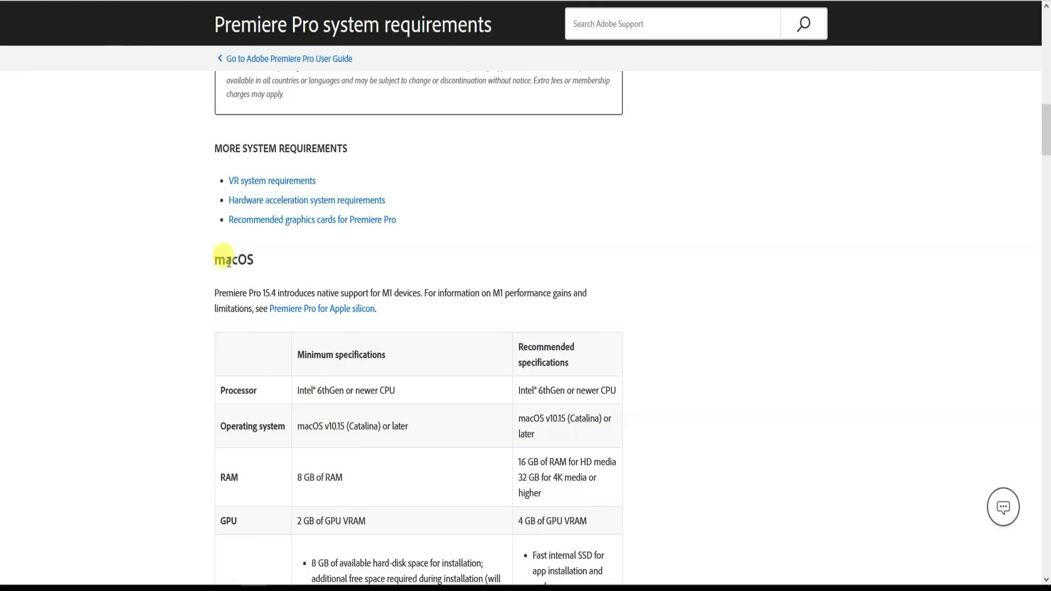
scroll(215, 286, down, 1)
scroll(215, 317, down, 5)
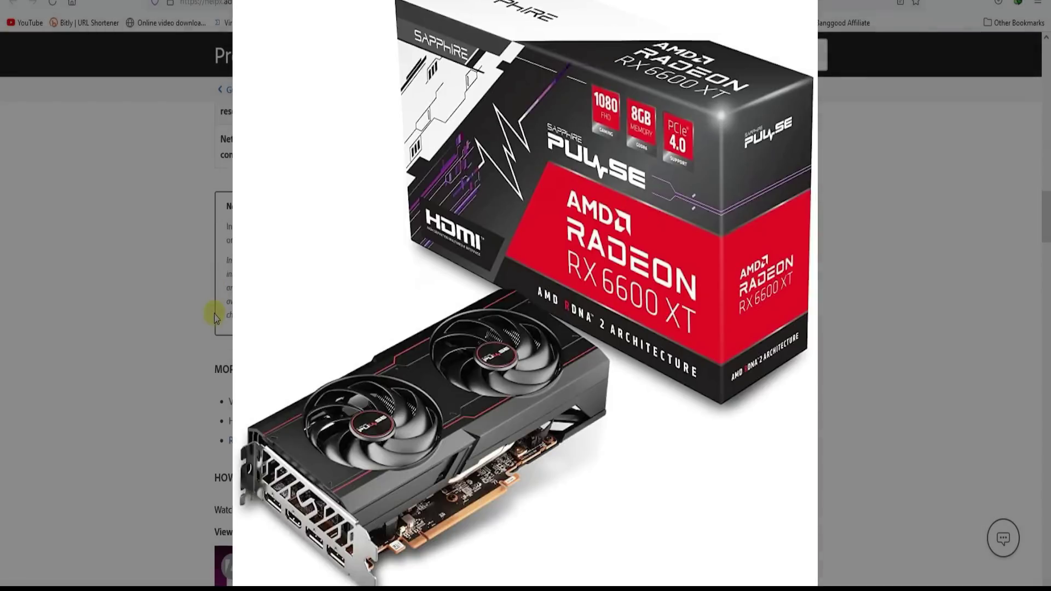
- Examine the VR system requirements for each head-mounted display
scroll(175, 307, down, 4)
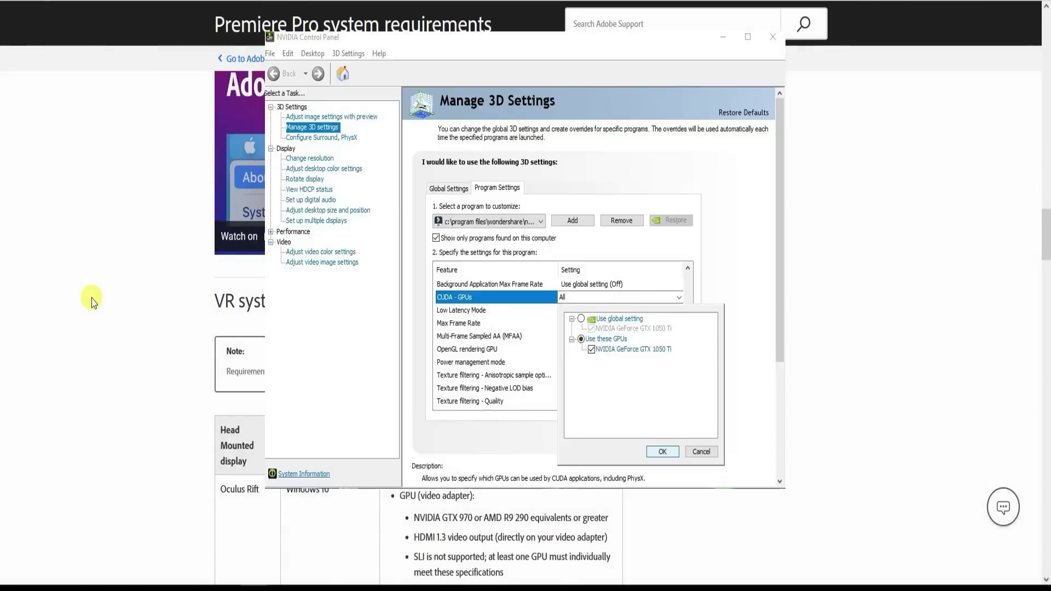
scroll(92, 300, down, 4)
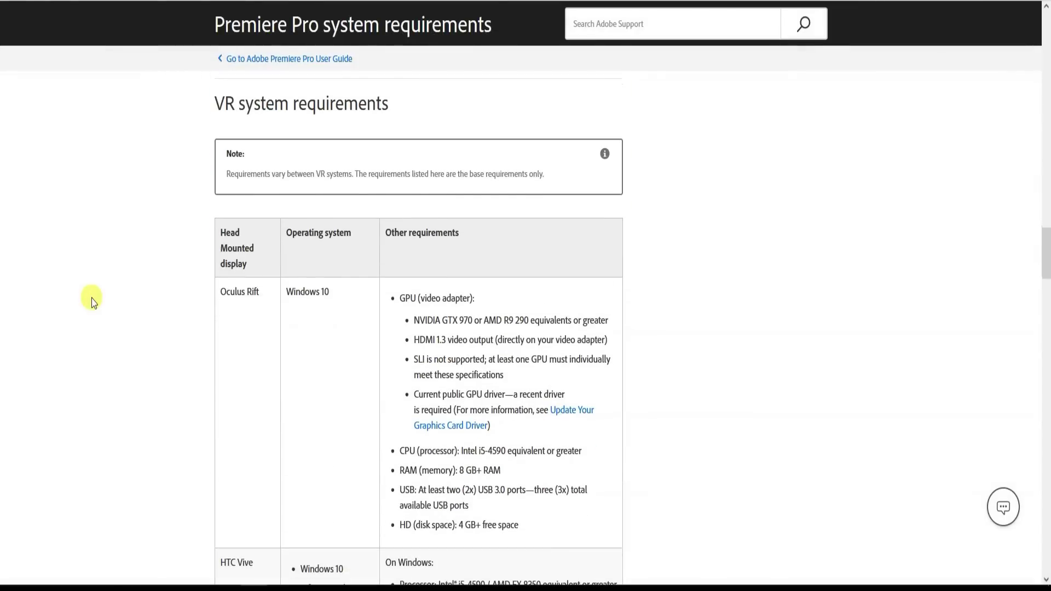
scroll(92, 300, down, 12)
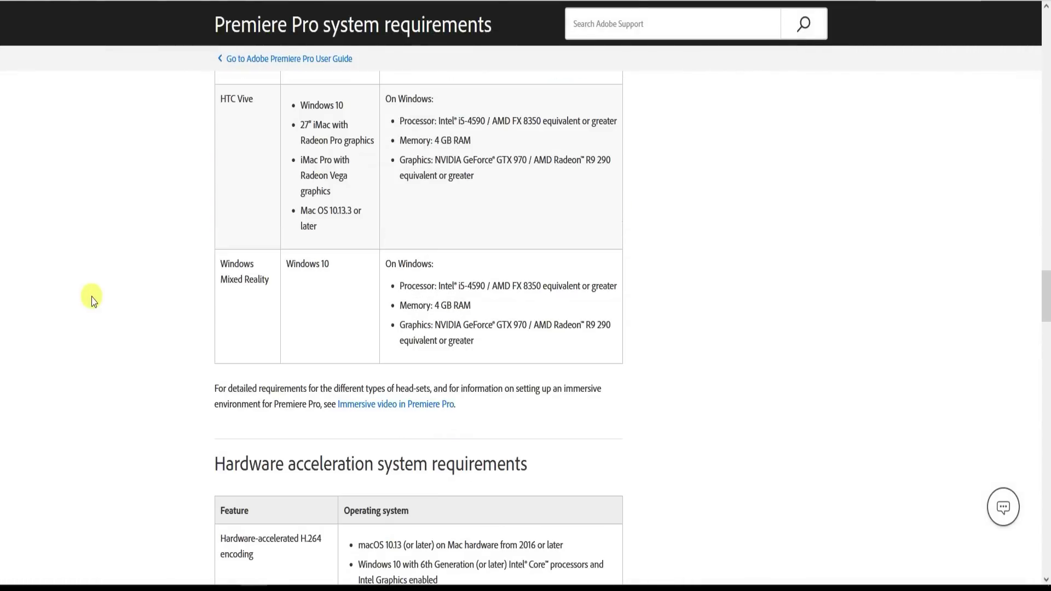
- Examine the hardware acceleration system requirements for H.264 and HEVC encoding and decoding
scroll(92, 300, down, 3)
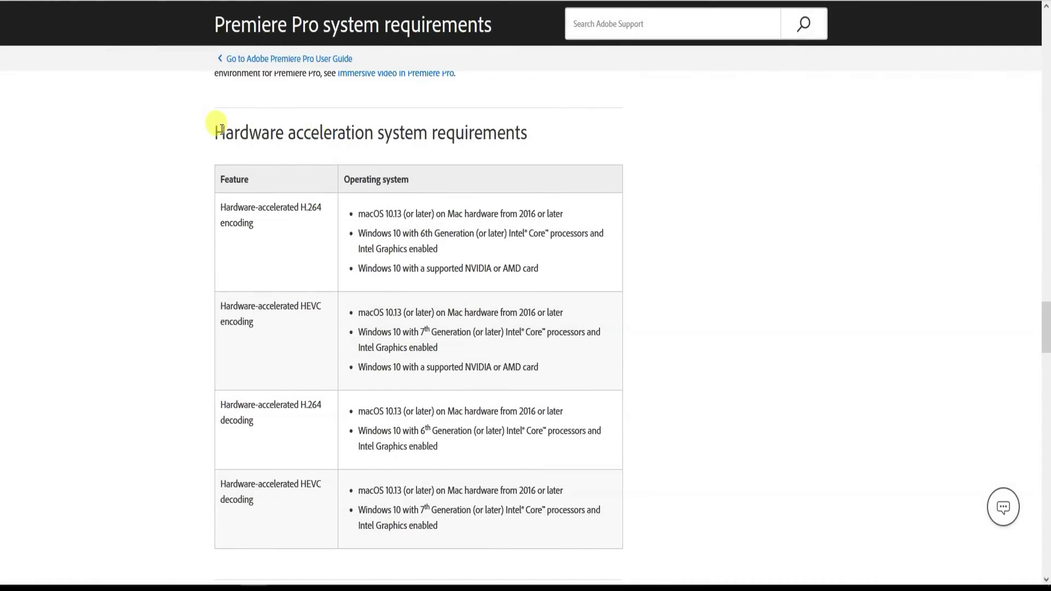
drag(214, 132, 297, 130)
drag(521, 142, 530, 139)
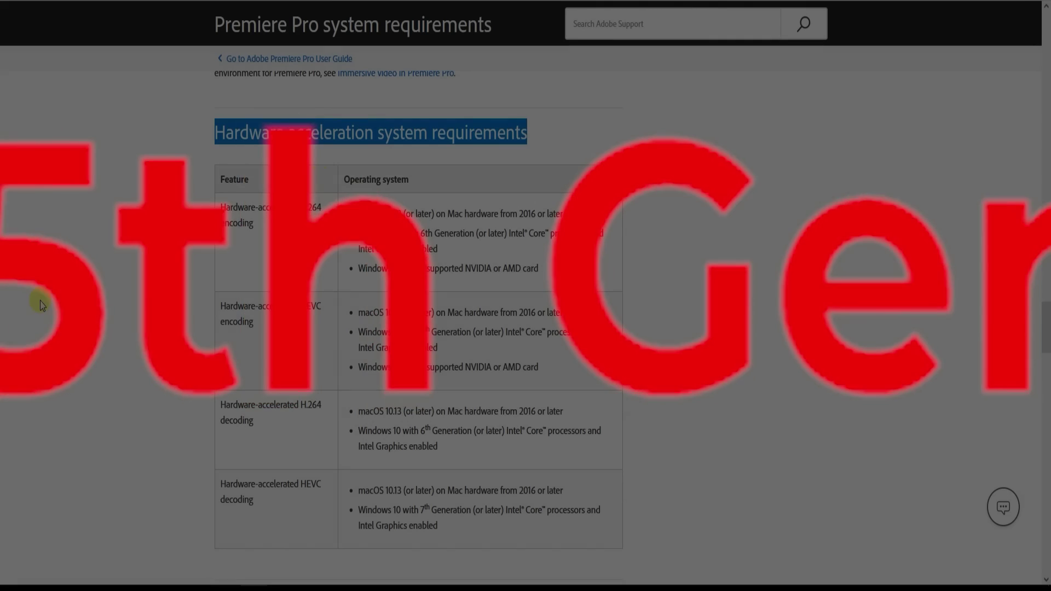
click(78, 278)
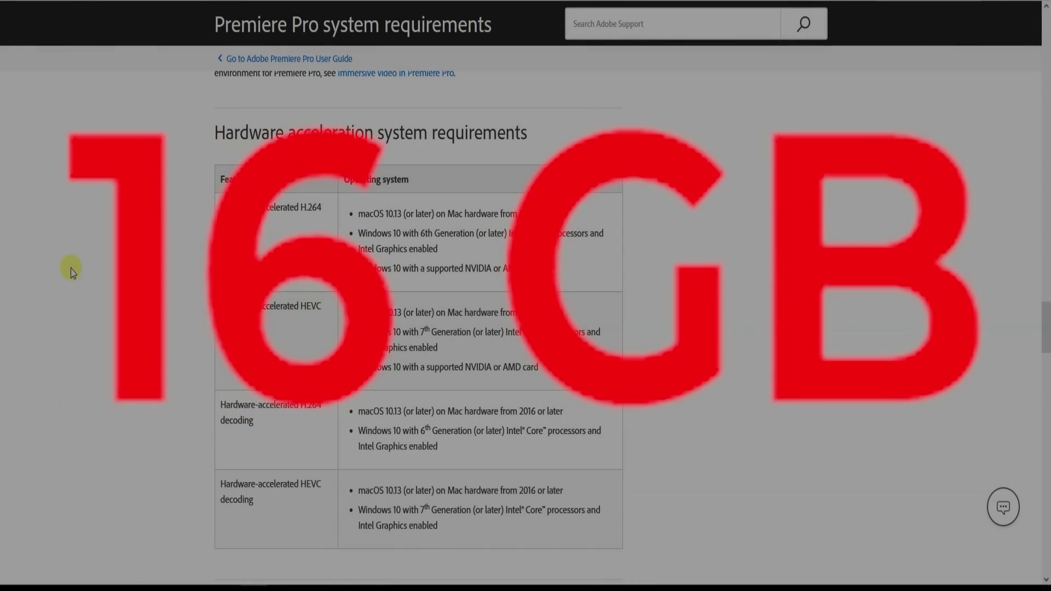
scroll(70, 274, down, 2)
scroll(70, 274, down, 6)
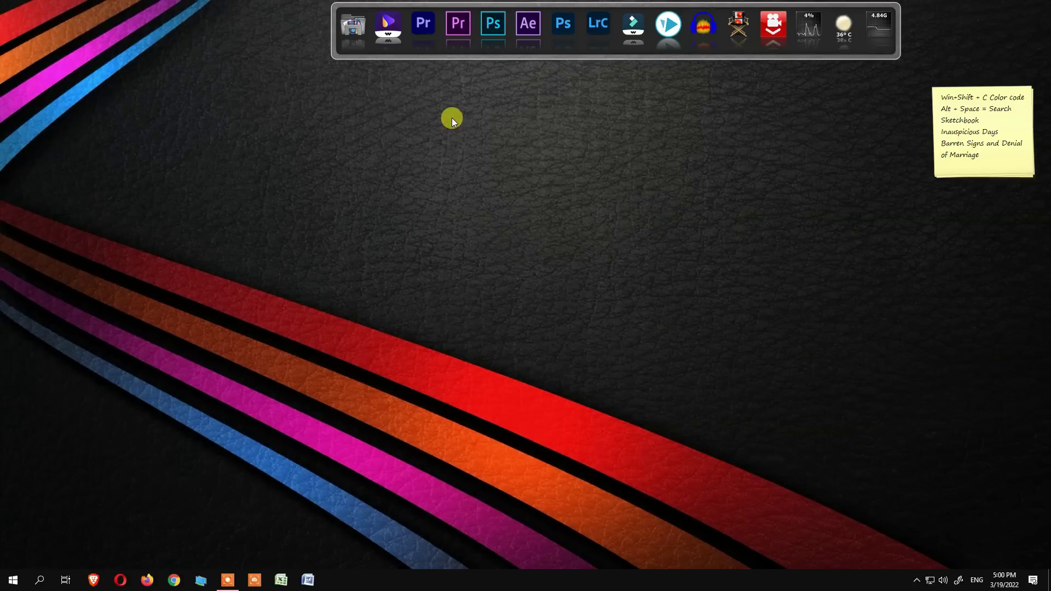
- Launch Premiere Pro and start a new project named "Premier in One Hour" located in C:\Youtube_Videos\Premier_Projects\Premier_Tutorial
click(426, 35)
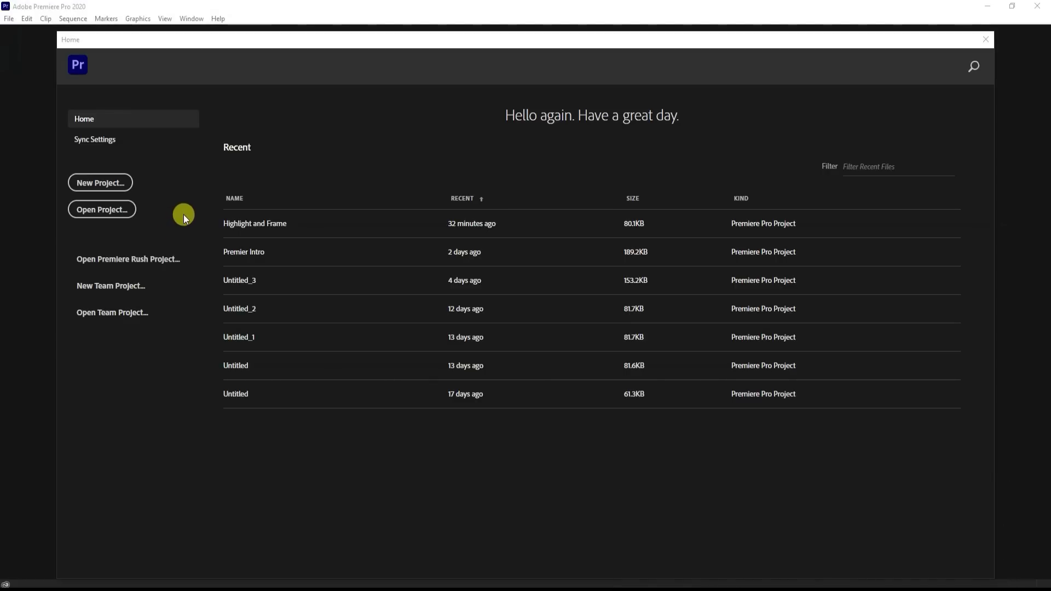
click(96, 184)
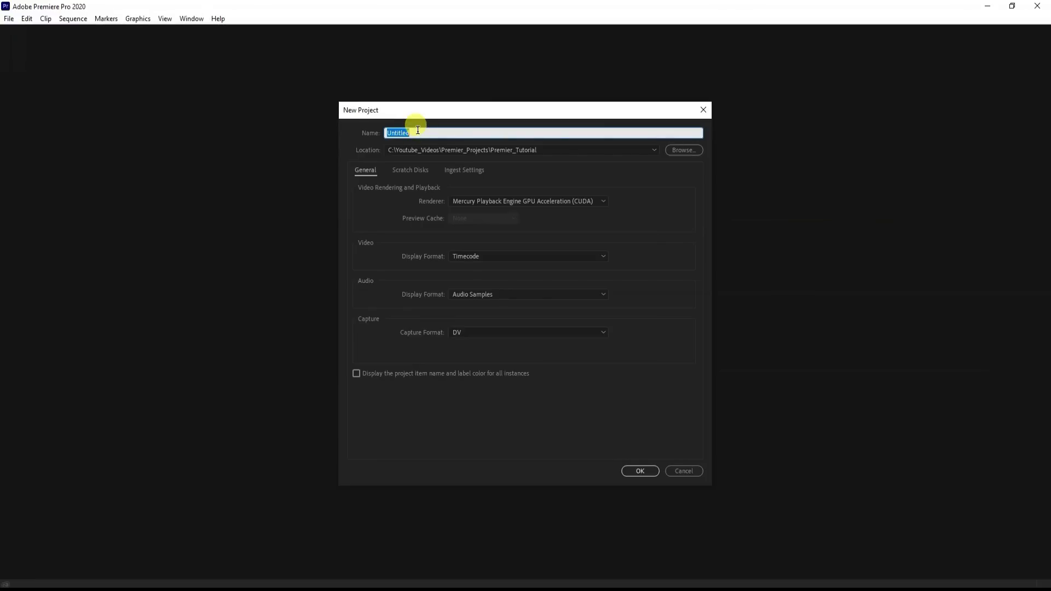
text(Premier in One Hour)
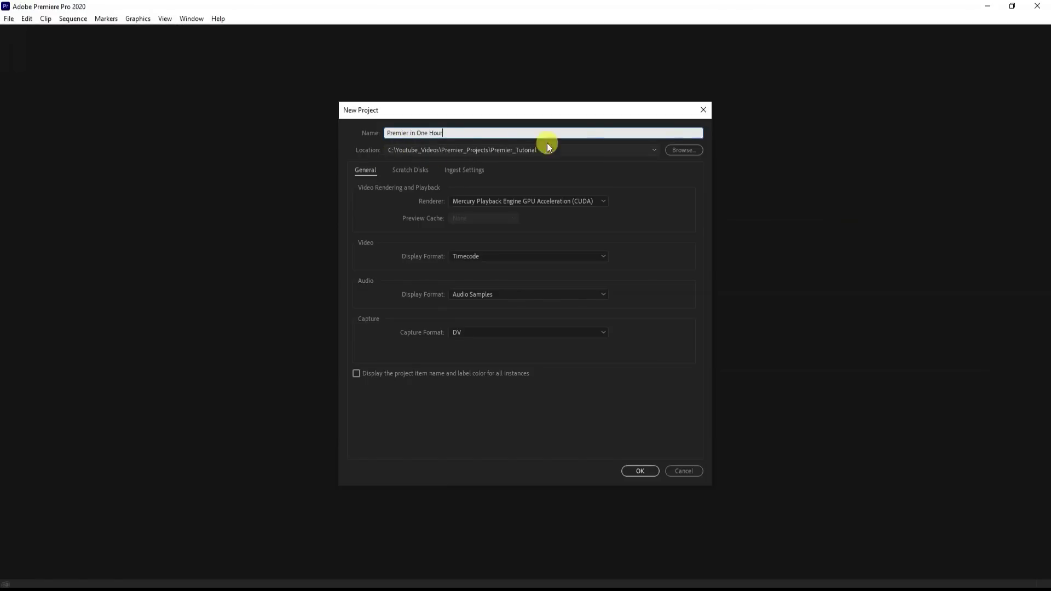
click(691, 149)
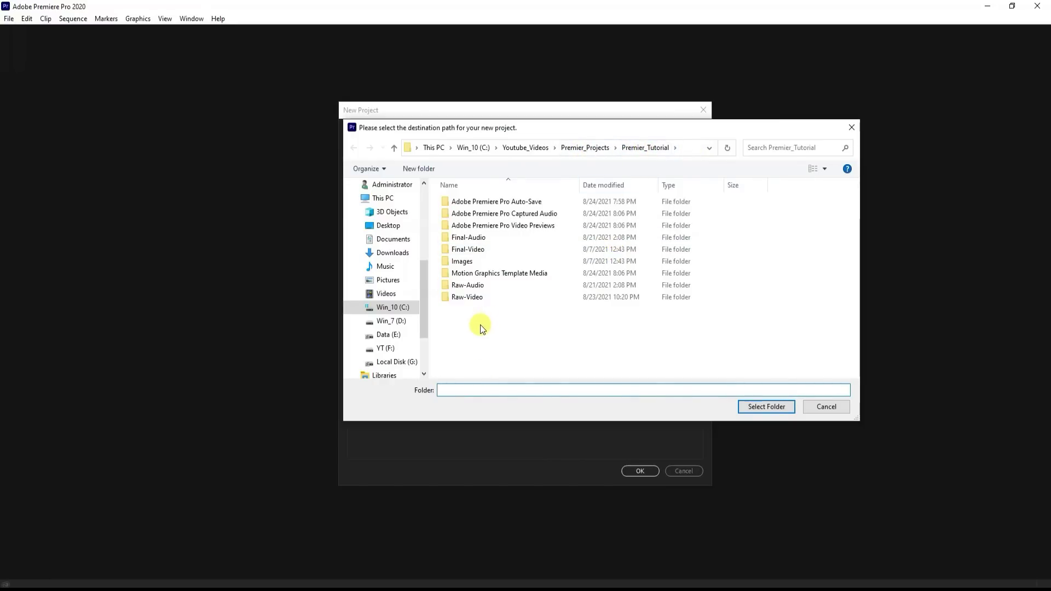
click(763, 406)
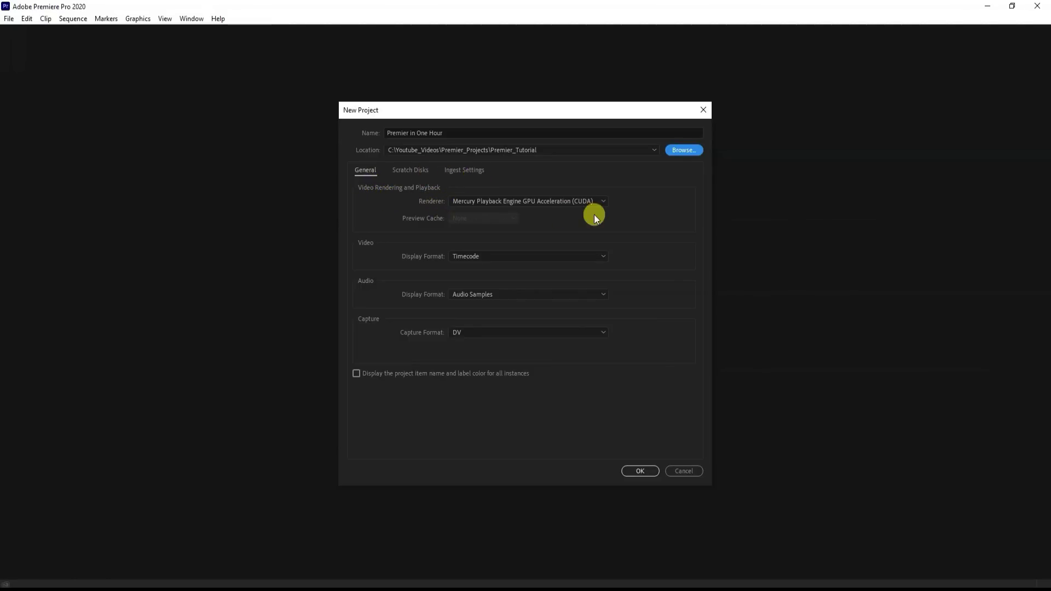
- Set the project renderer to Mercury Playback Engine GPU Acceleration (CUDA) and the video display format to Timecode
click(603, 202)
click(603, 201)
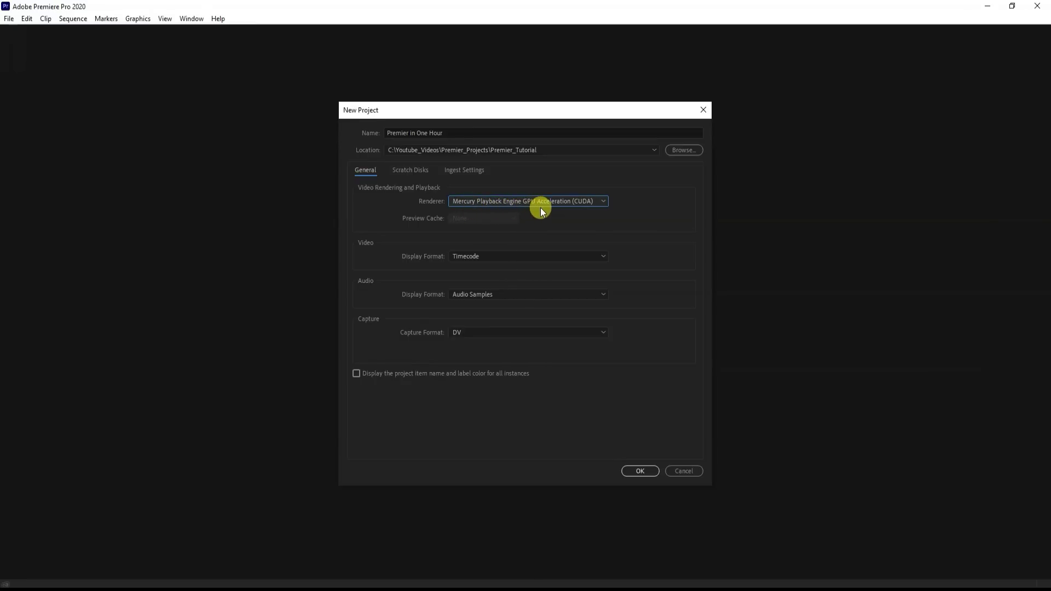
click(603, 202)
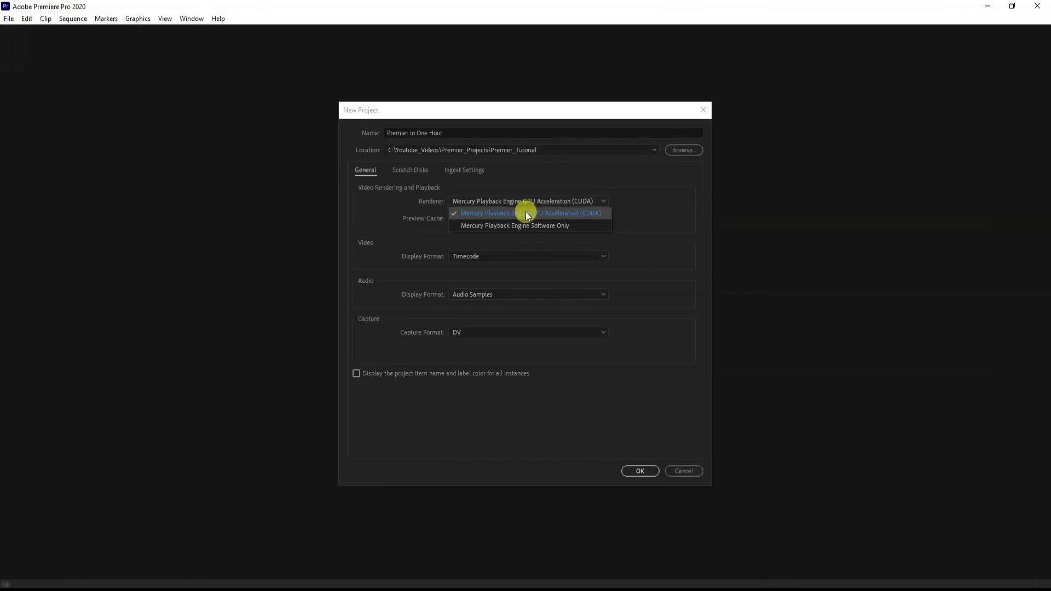
click(572, 226)
click(602, 202)
click(589, 211)
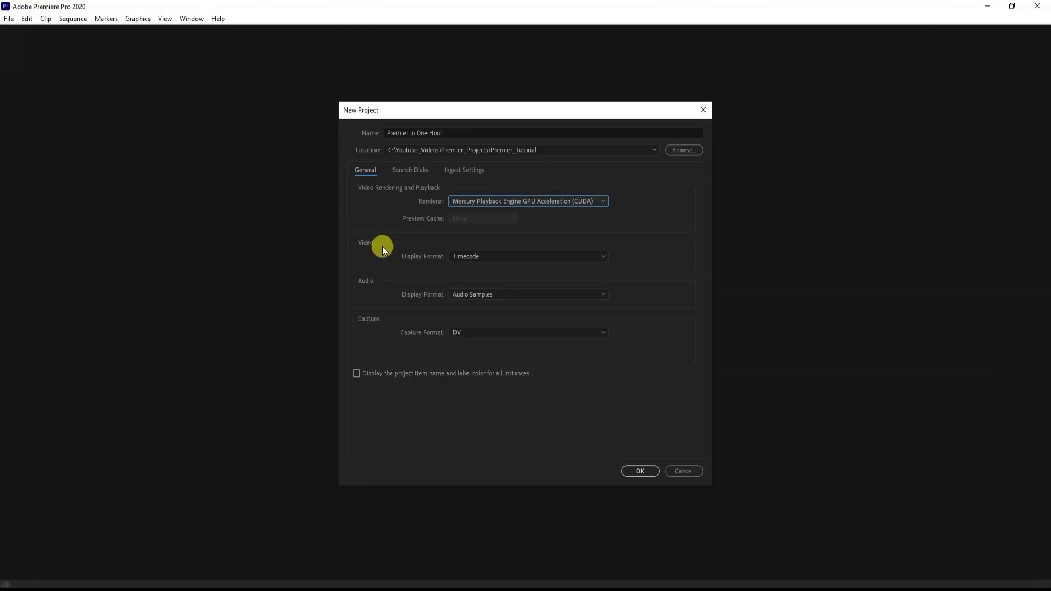
click(602, 256)
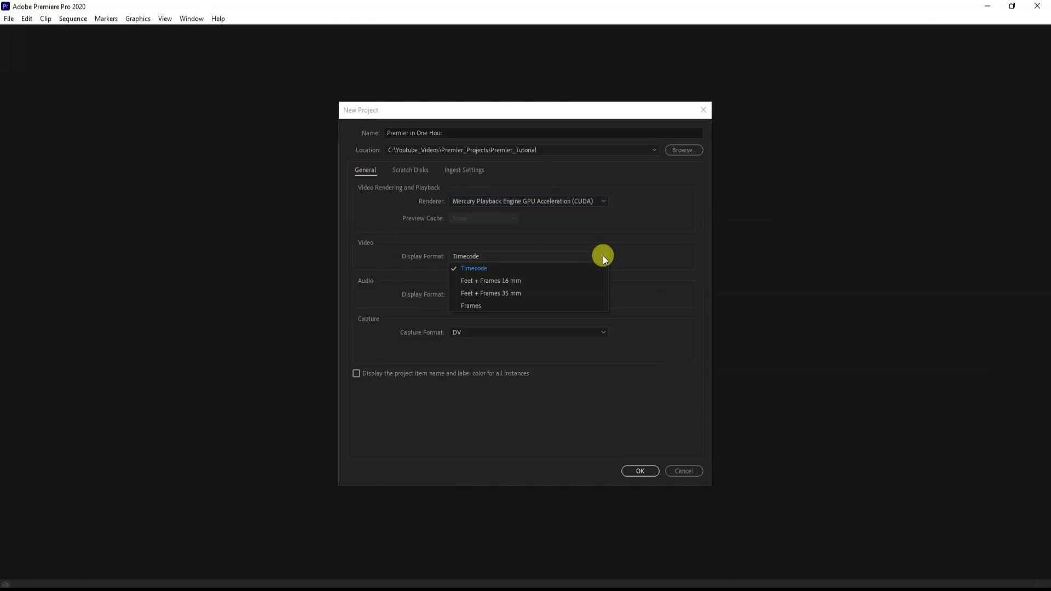
click(511, 267)
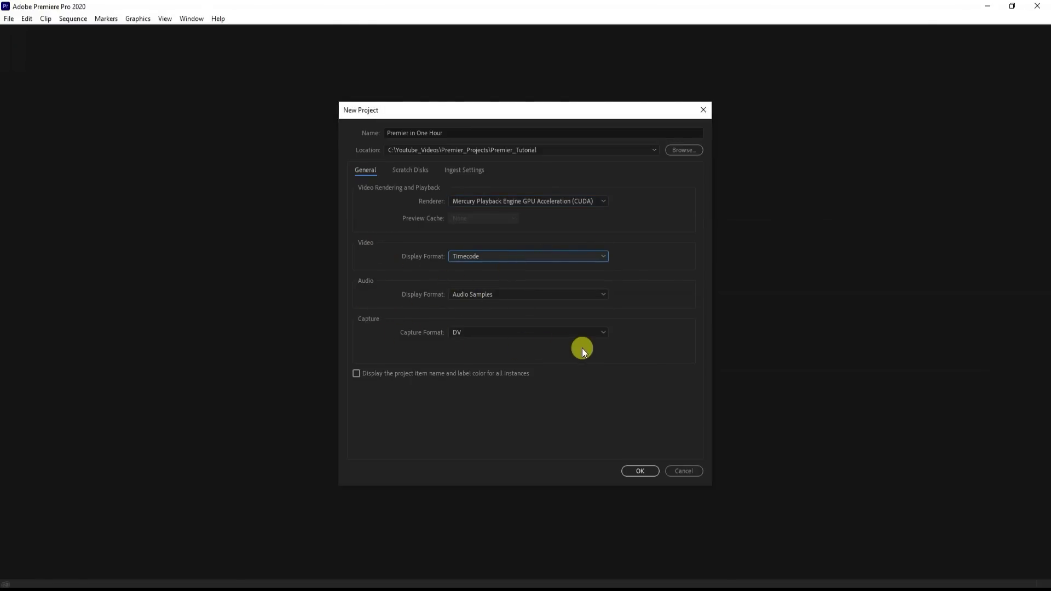
- Check the scratch disk locations and create the project
click(412, 170)
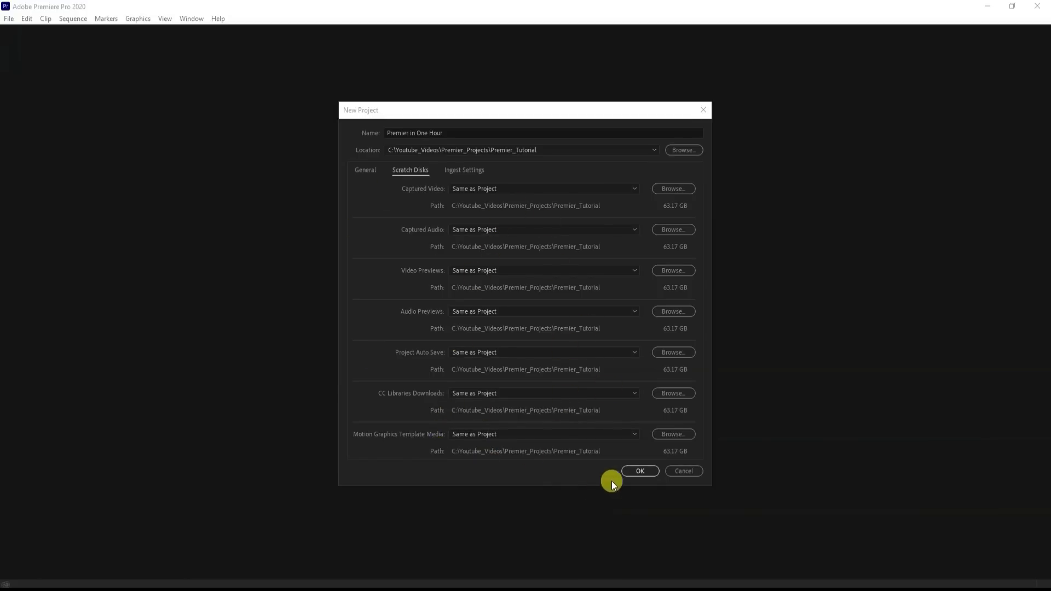
click(639, 470)
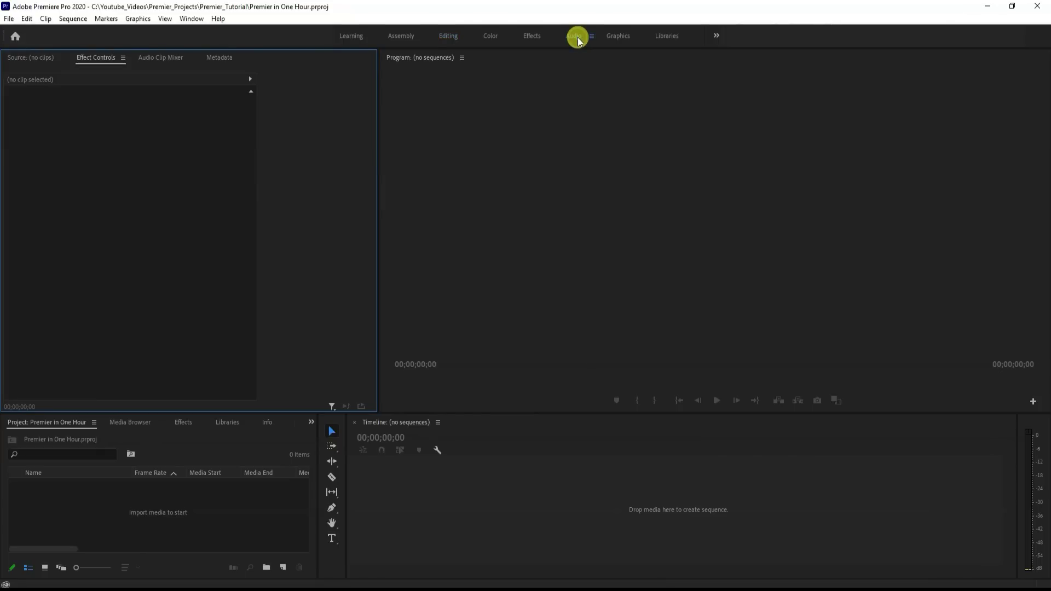
- Switch to the Audio workspace to view its layout, and return to the Editing workspace
click(575, 38)
click(450, 38)
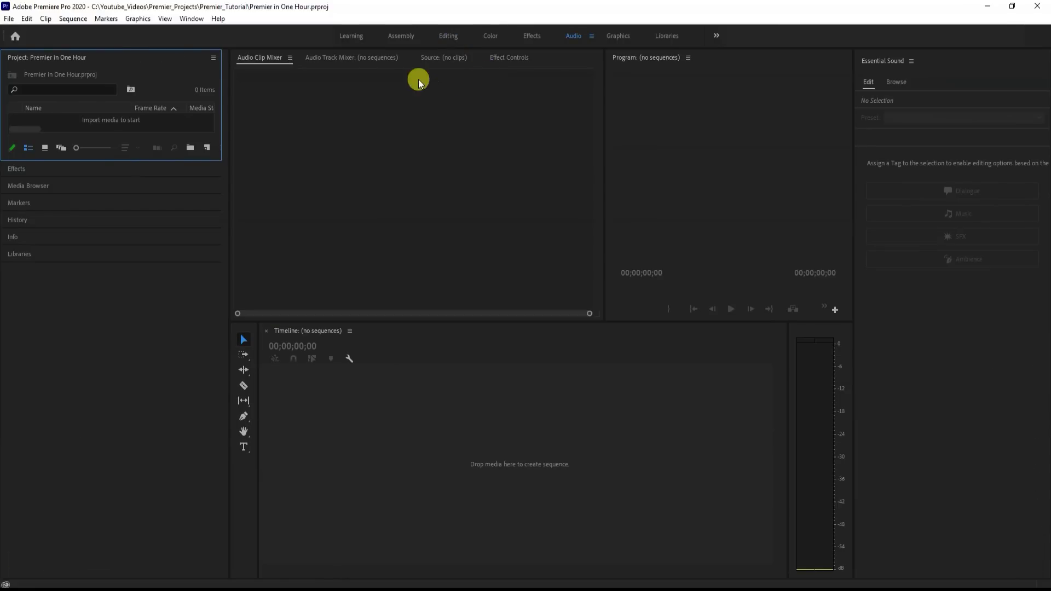
click(449, 36)
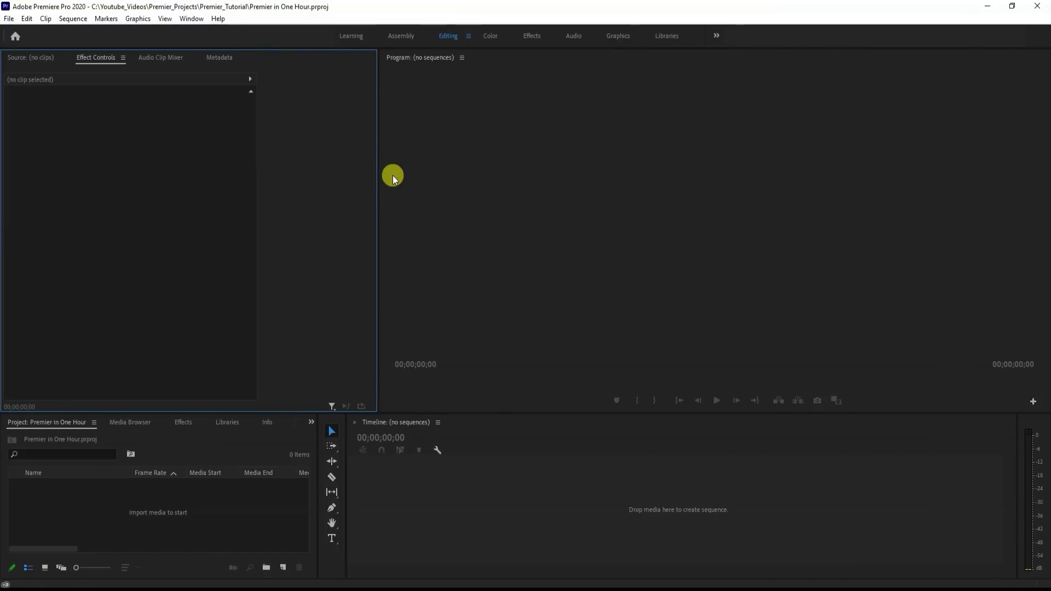
- View the list of available workspaces and close it without changing the Editing workspace
click(195, 19)
mouse_move(292, 34)
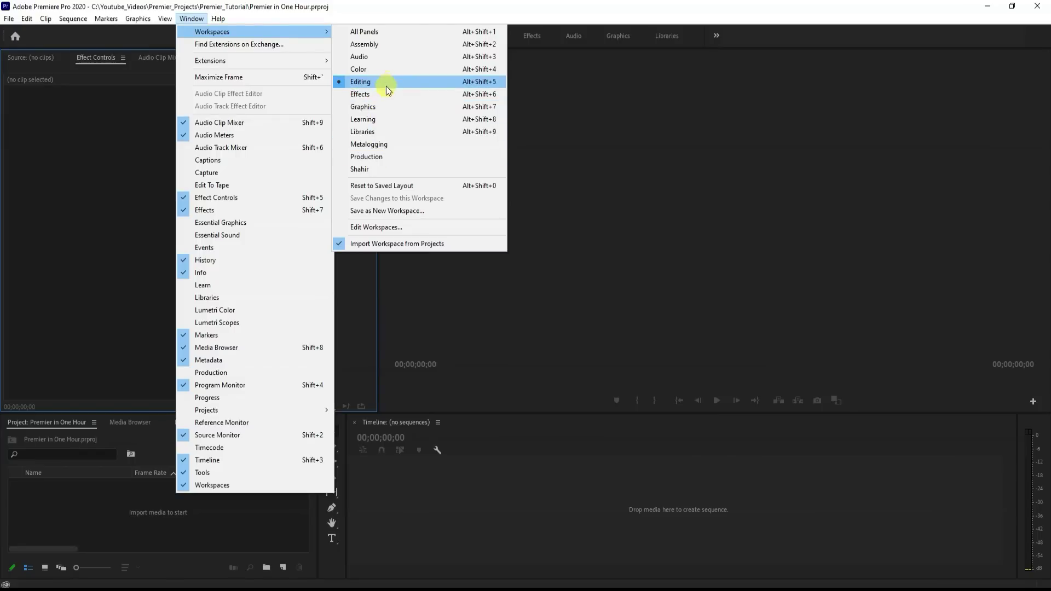
click(564, 152)
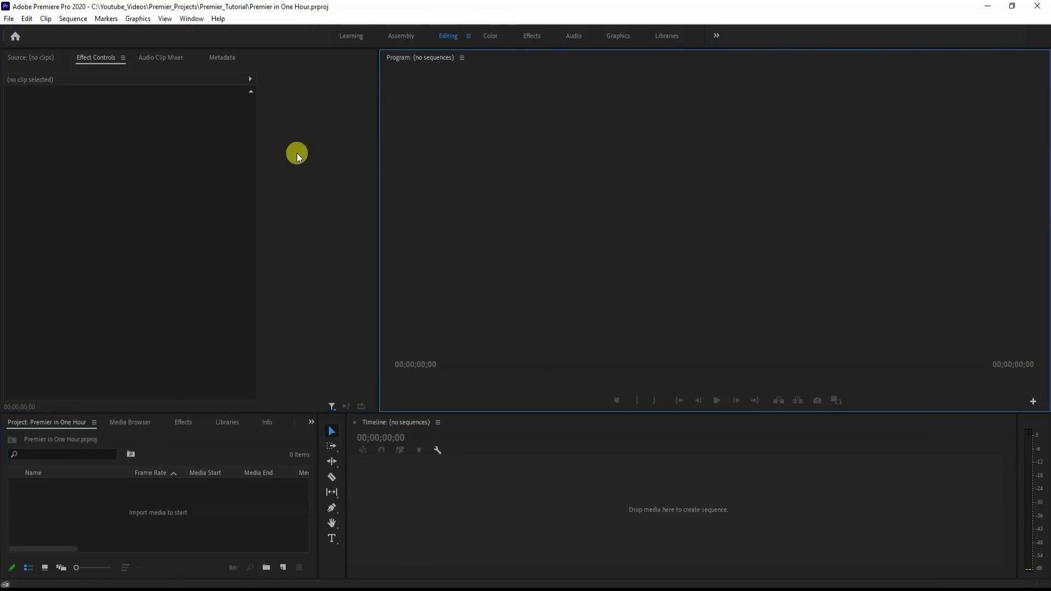
- Look through the Metadata, Media Browser and Effects panels of the Editing workspace
click(221, 57)
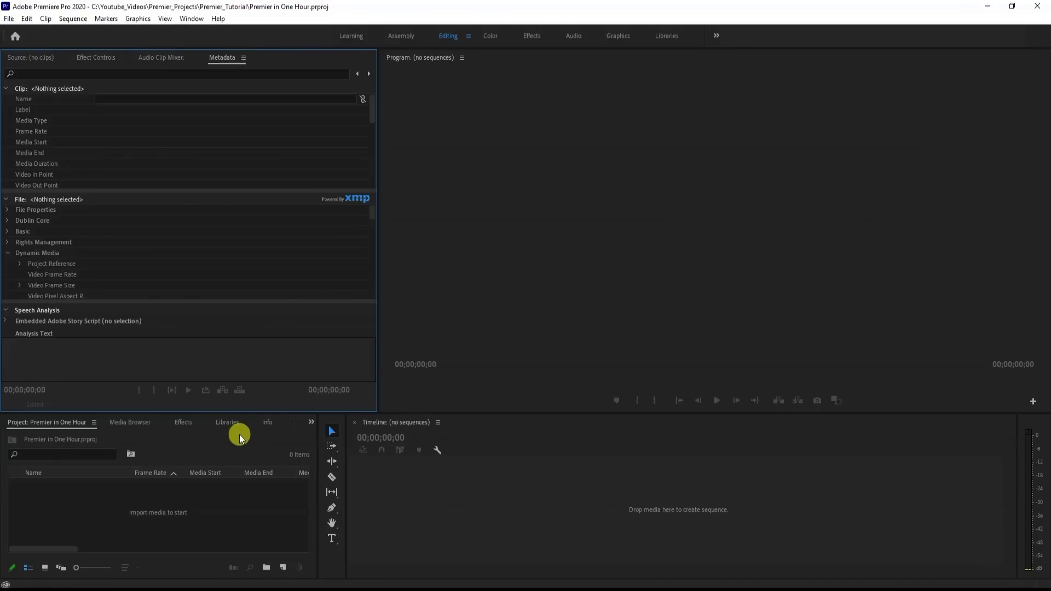
click(135, 424)
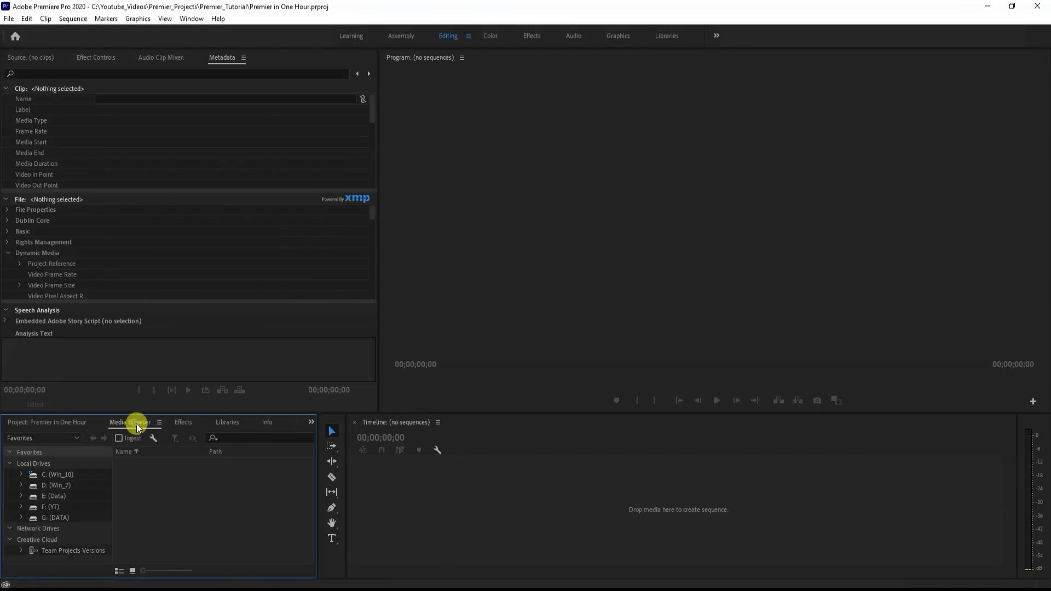
click(185, 424)
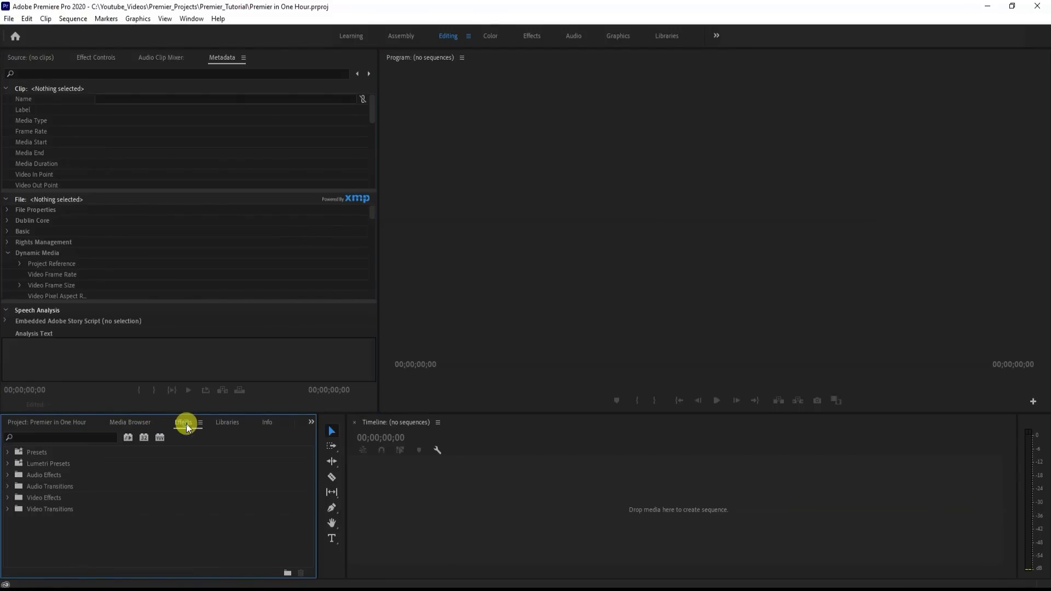
- Close the Libraries, Info, Markers and History panels, and check the list of panels that can be reopened
click(226, 424)
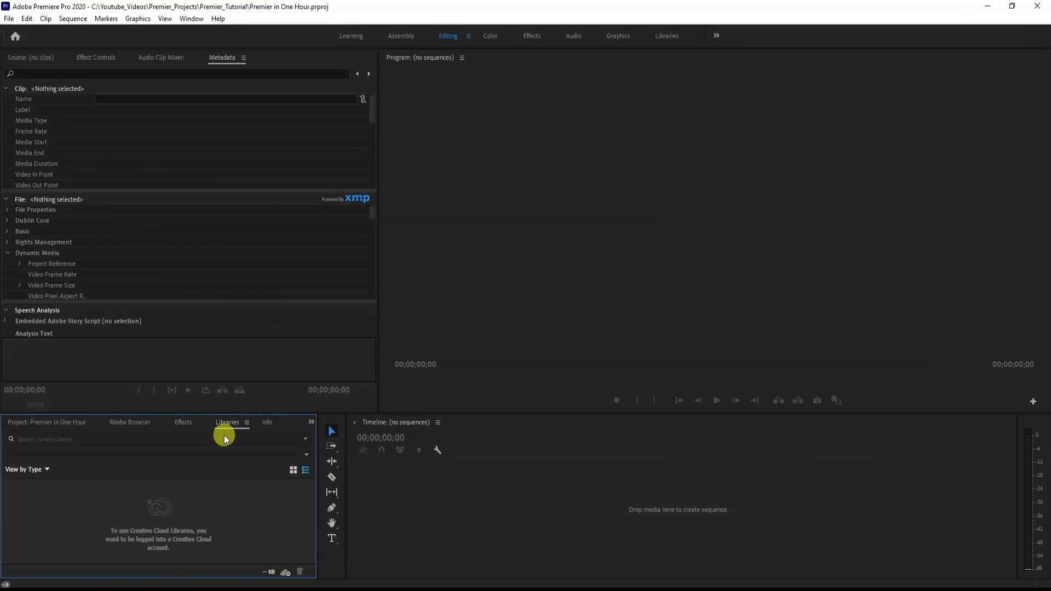
click(247, 423)
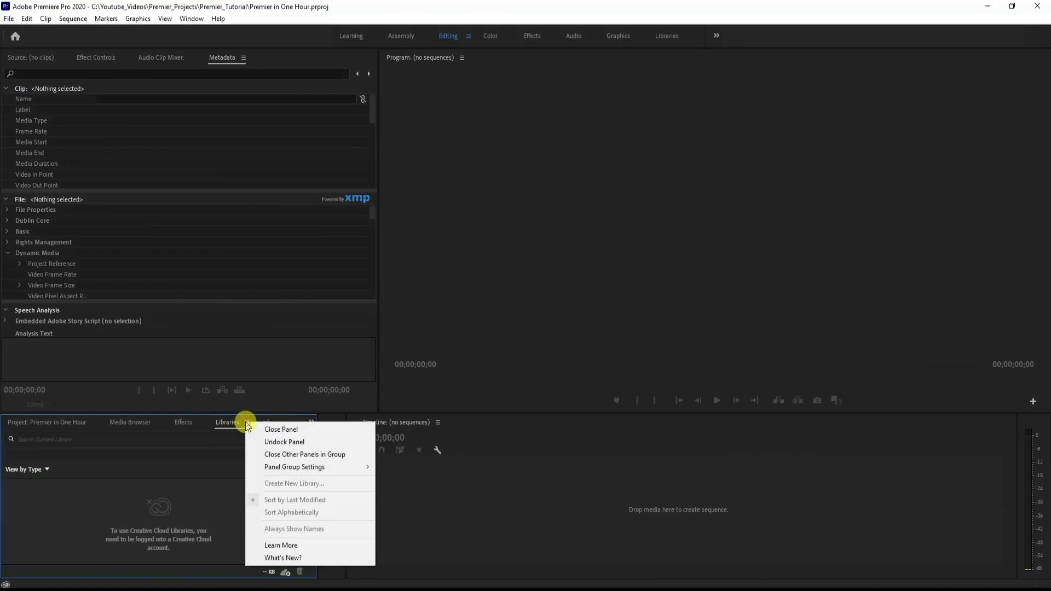
click(266, 429)
click(232, 422)
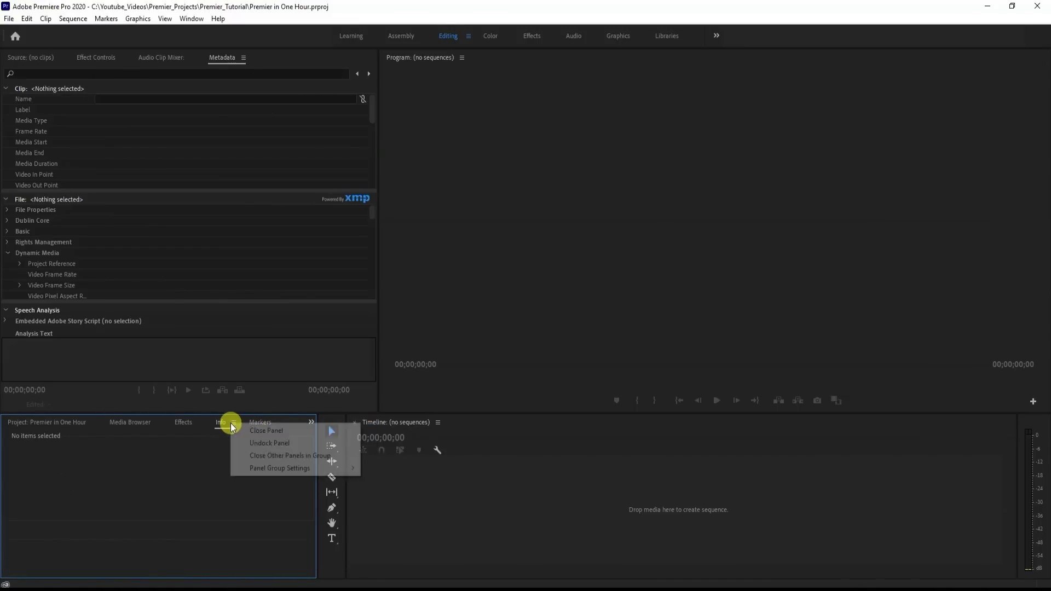
click(254, 433)
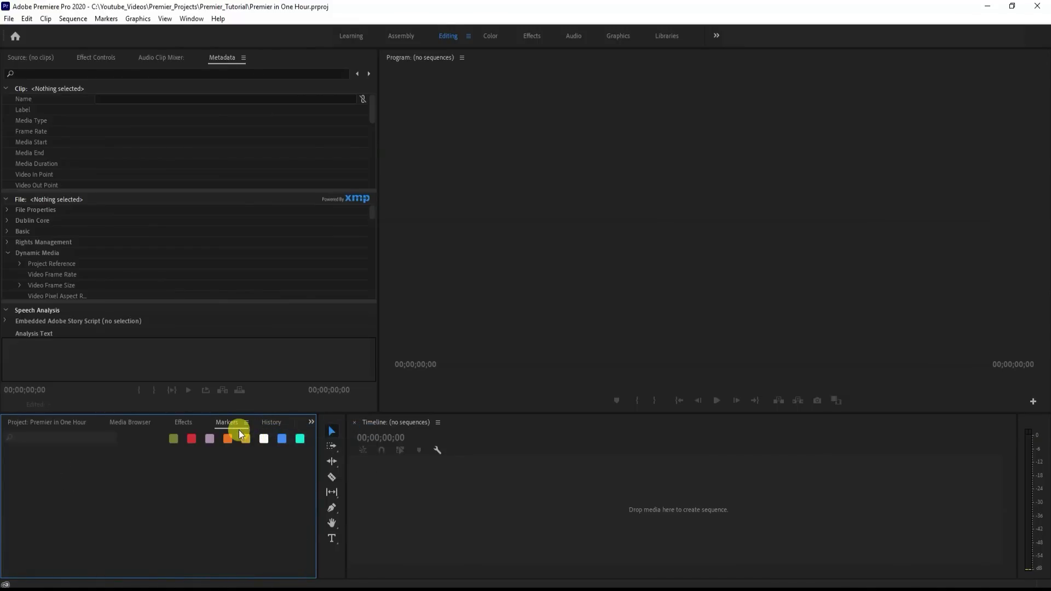
click(246, 423)
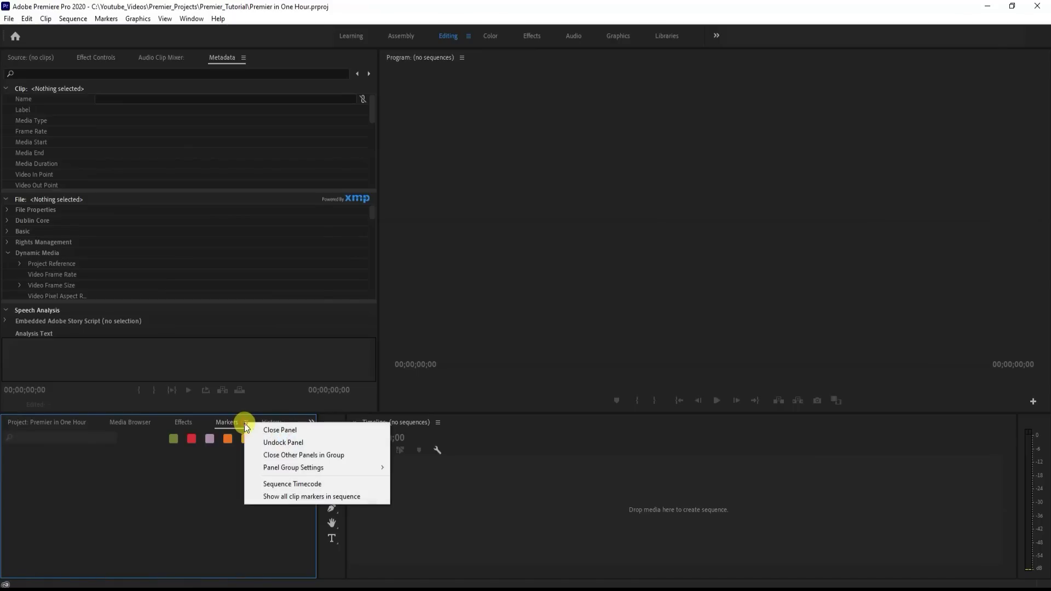
click(266, 433)
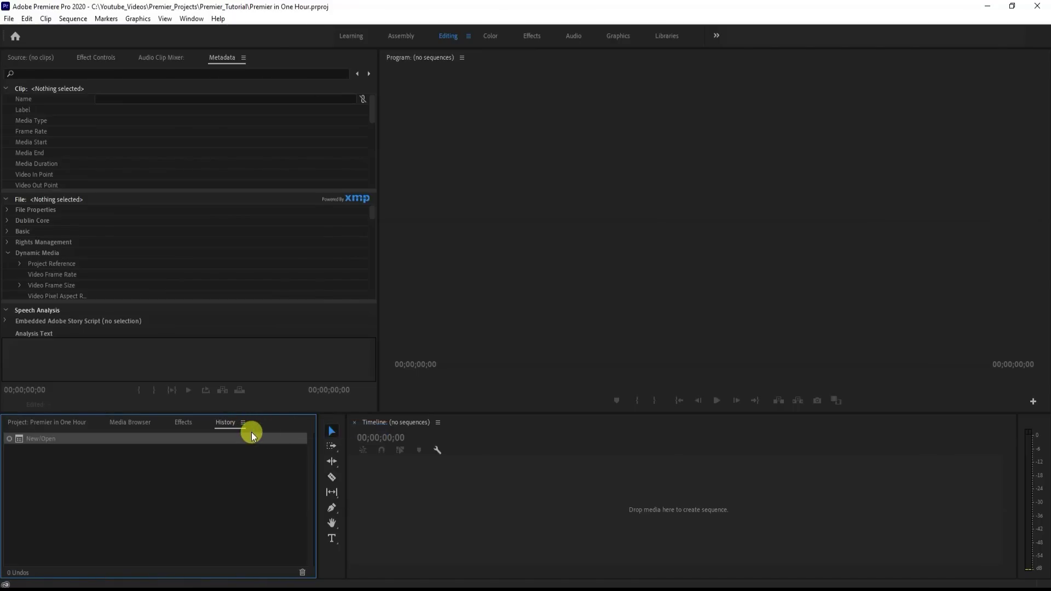
click(243, 424)
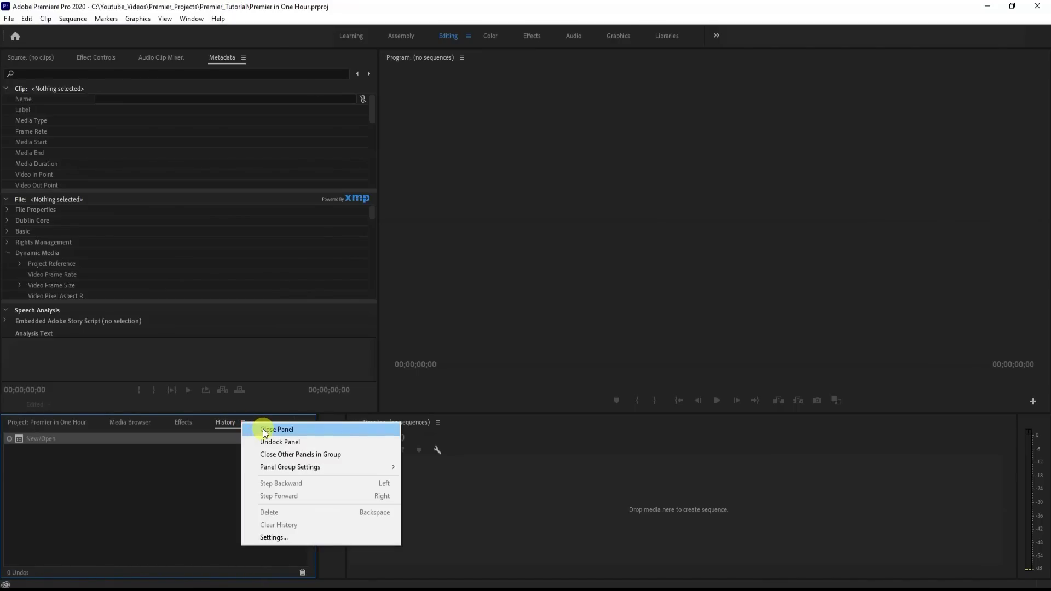
click(265, 434)
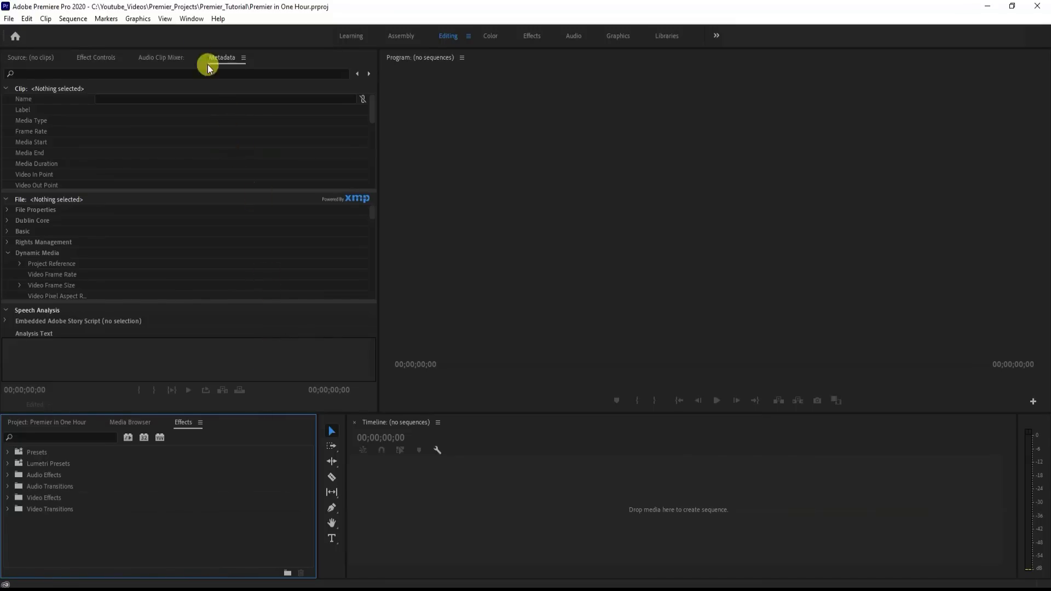
click(188, 20)
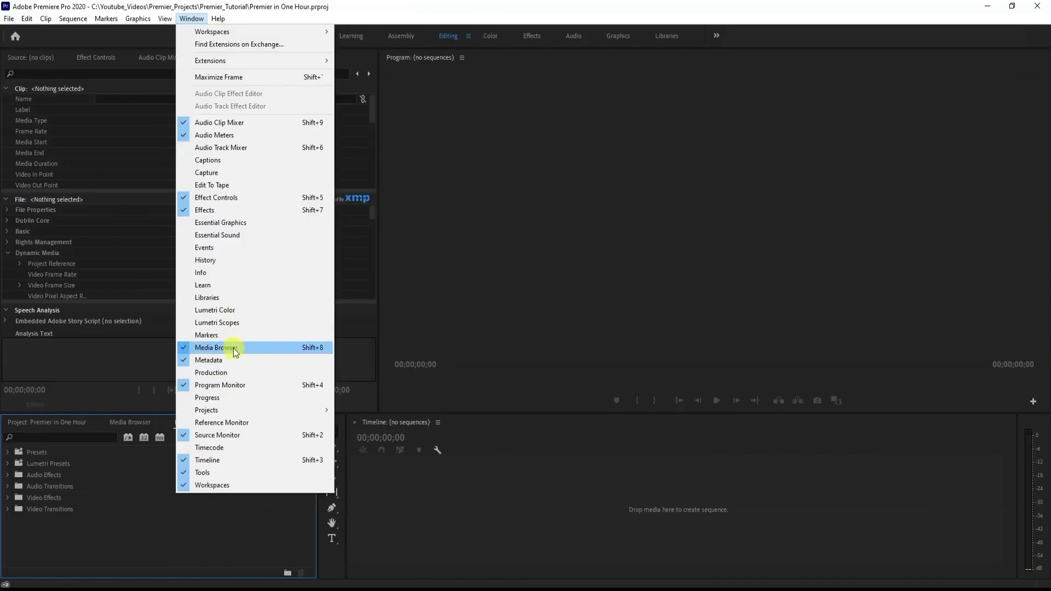
click(403, 326)
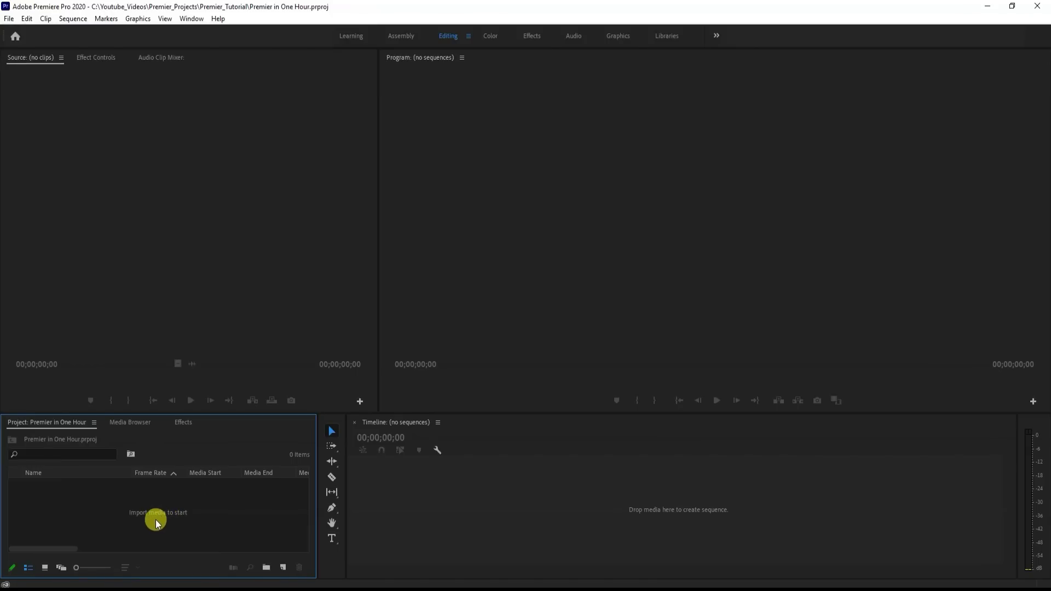
- Open the Import dialog on the Raw-Video folder twice and cancel it without importing any media
right_click(159, 512)
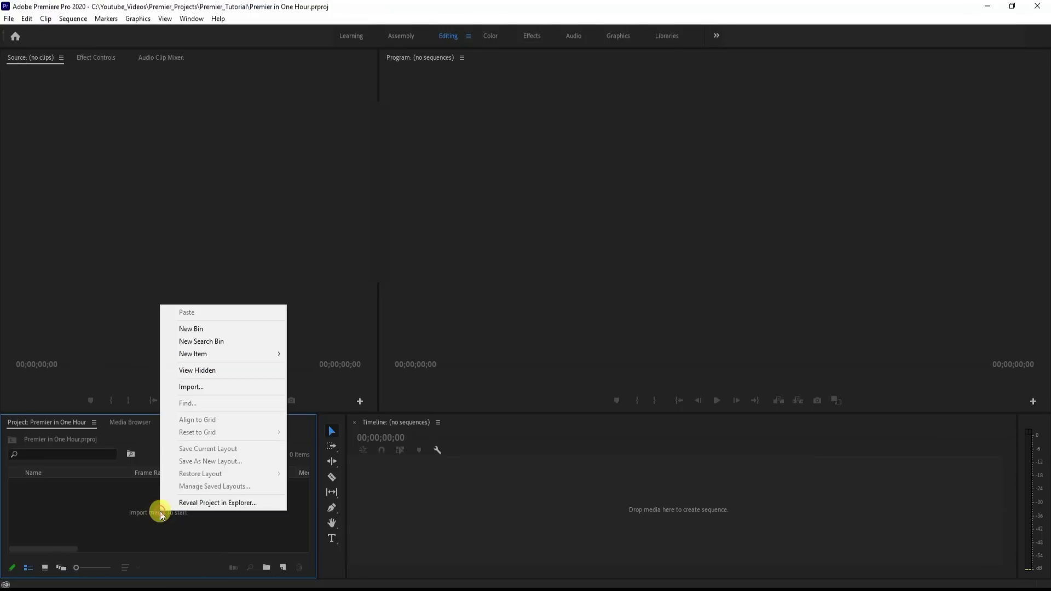
click(199, 387)
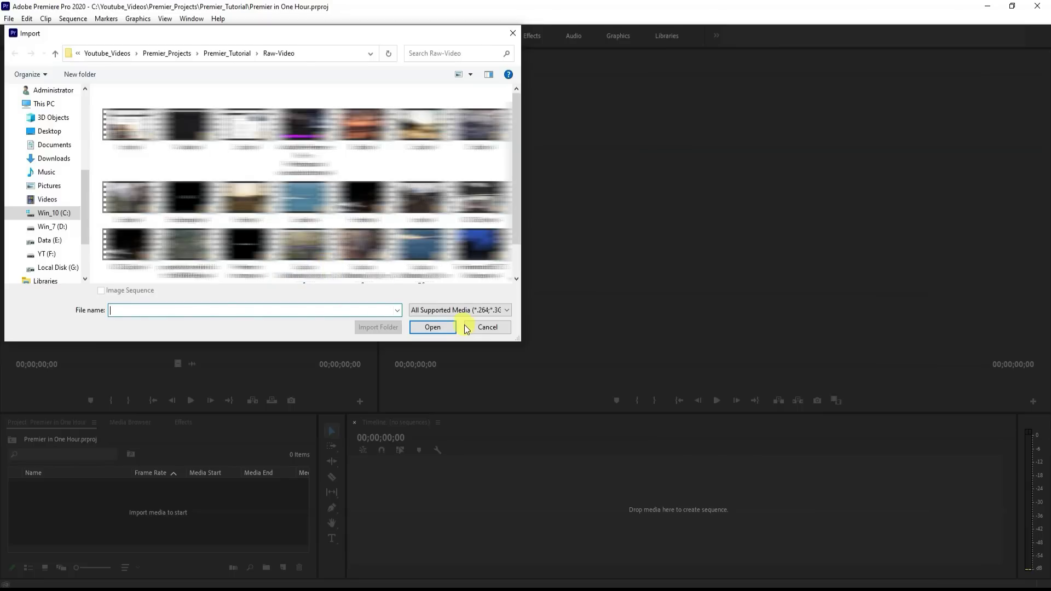
click(500, 328)
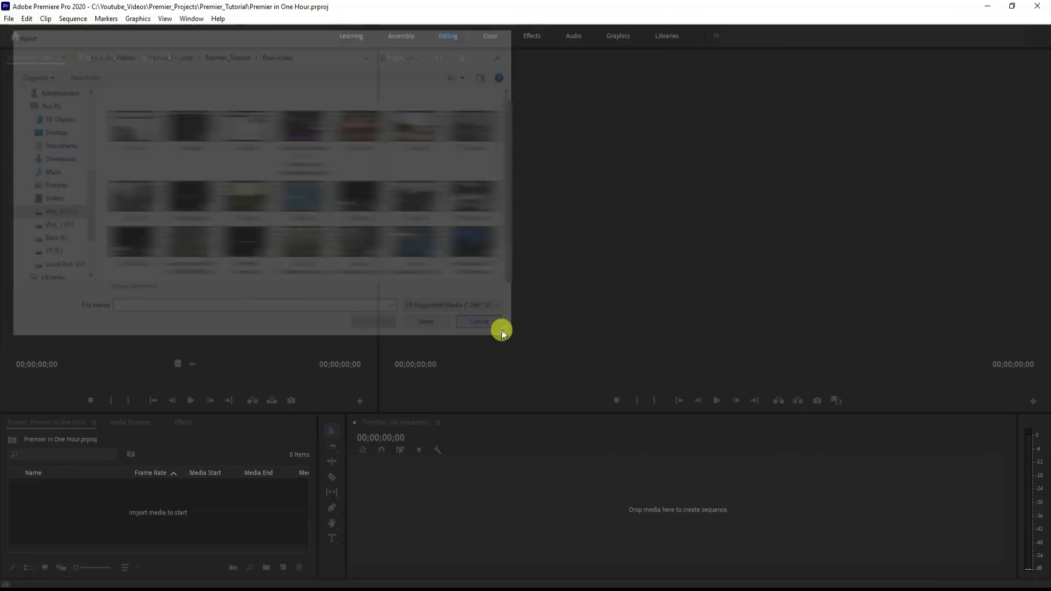
double_click(146, 513)
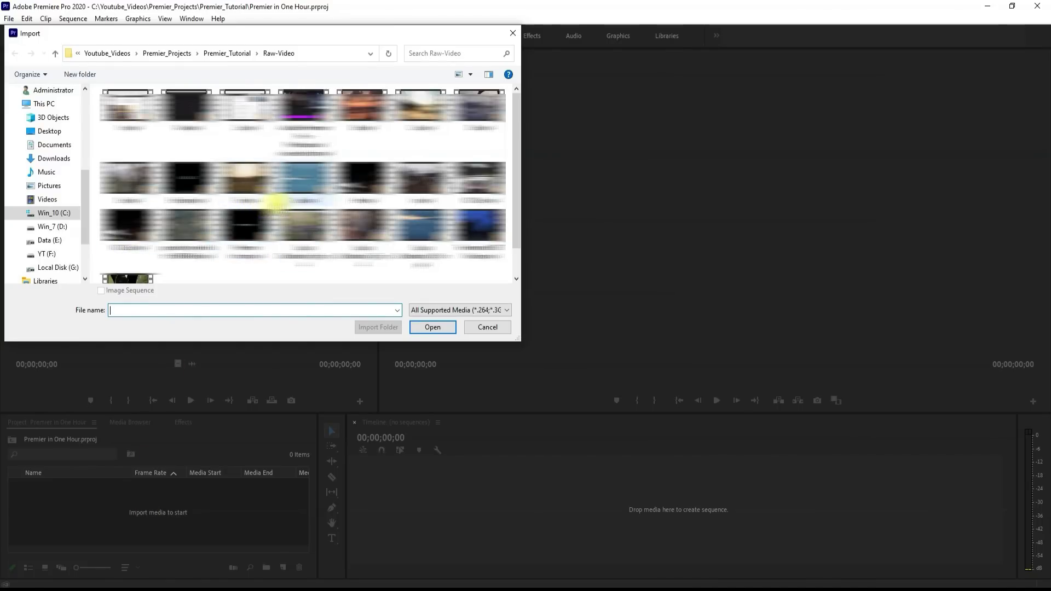
click(499, 332)
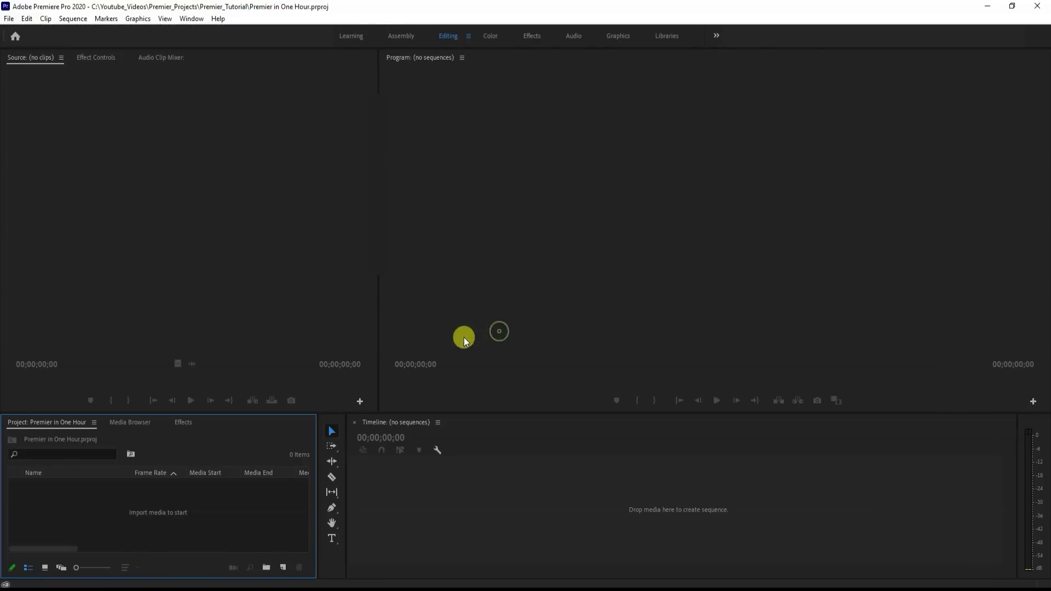
- Import NZ-1.mp4, NZ-2.mp4, B.mp4, D.mp4 and E.mp4 into the project from the Raw-Video folder in File Explorer, and close that folder window
click(398, 583)
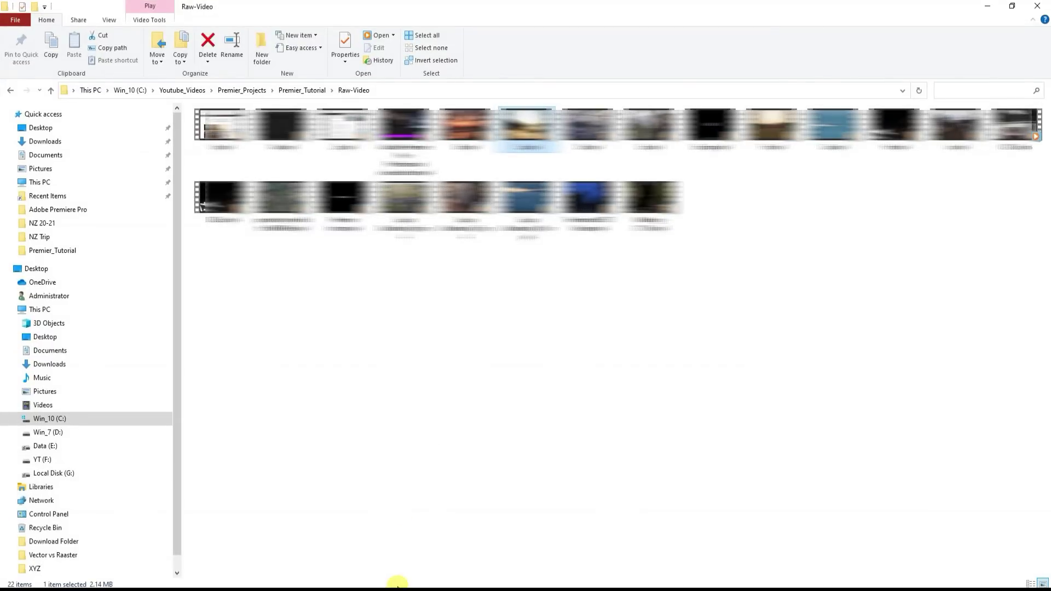
click(1012, 7)
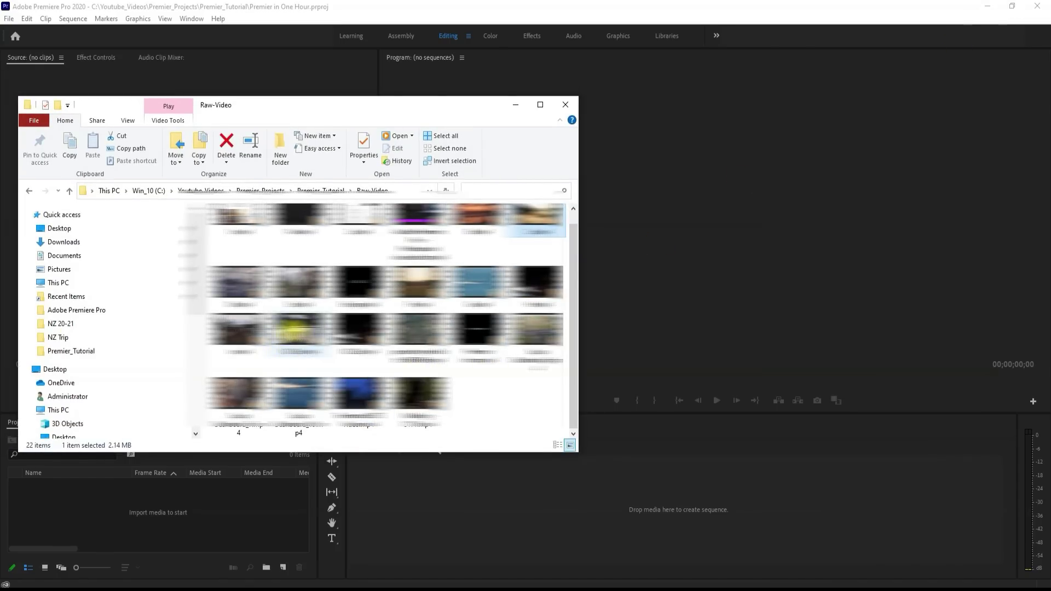
drag(298, 332, 121, 532)
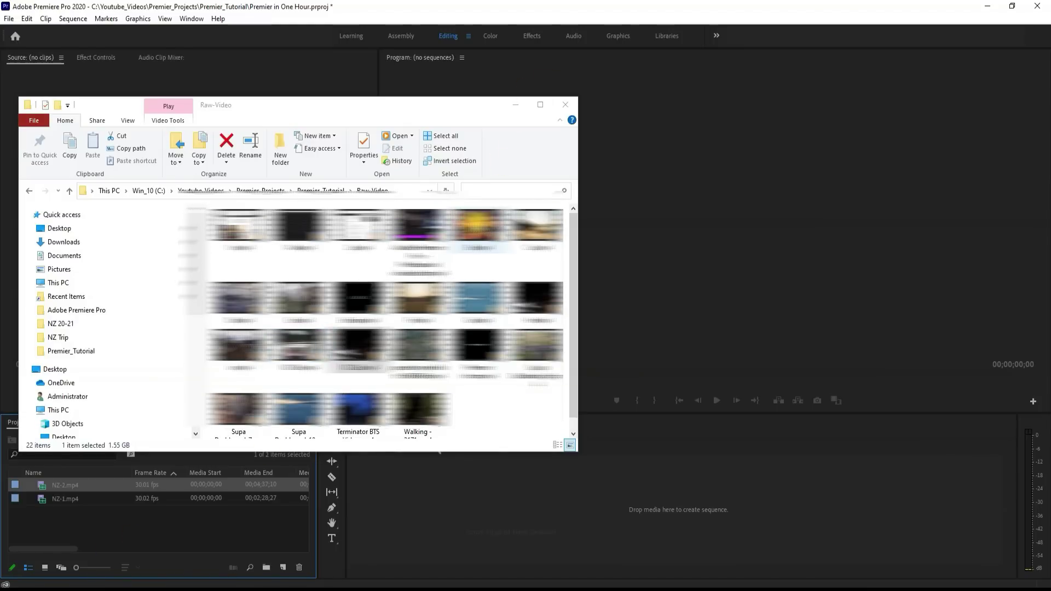
click(238, 299)
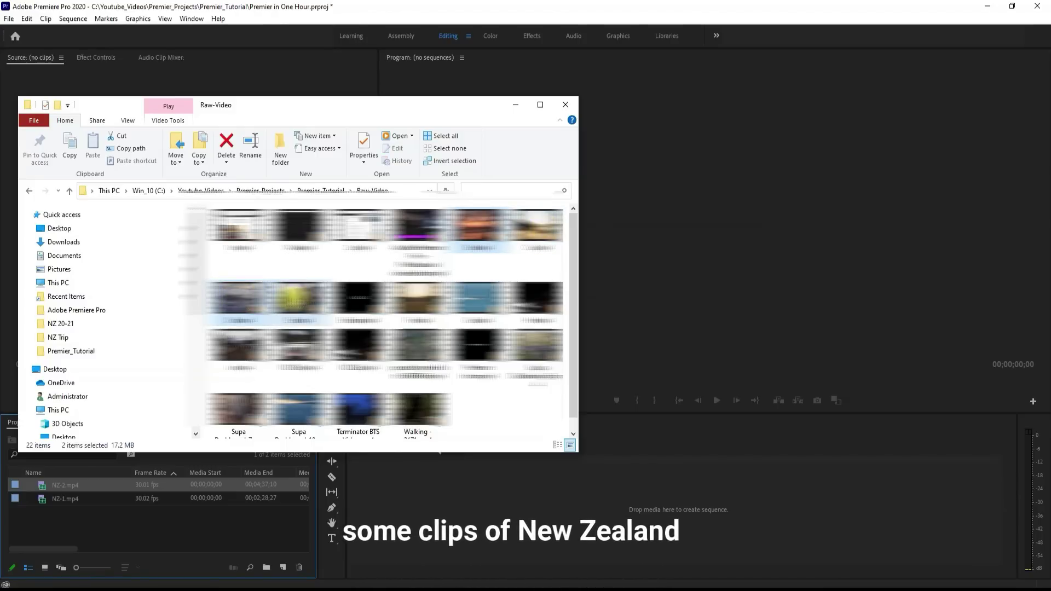
drag(238, 299, 159, 550)
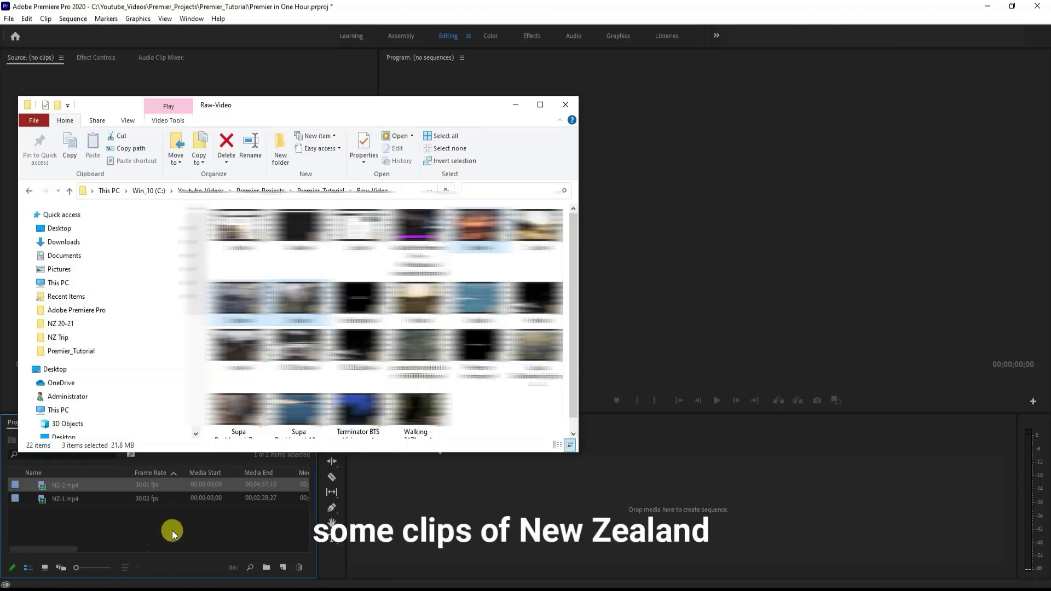
drag(290, 304, 168, 541)
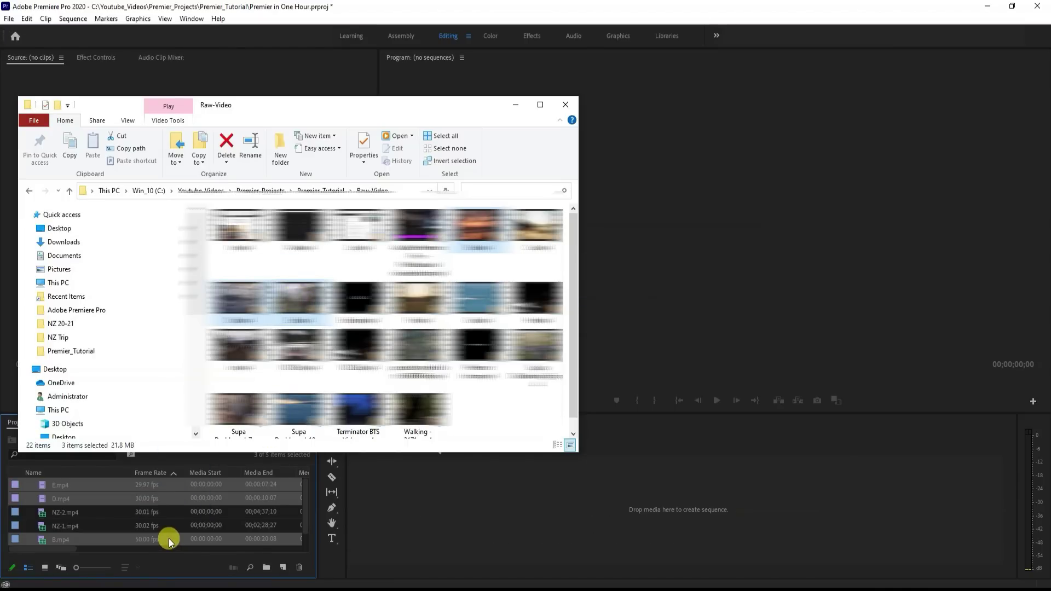
click(565, 104)
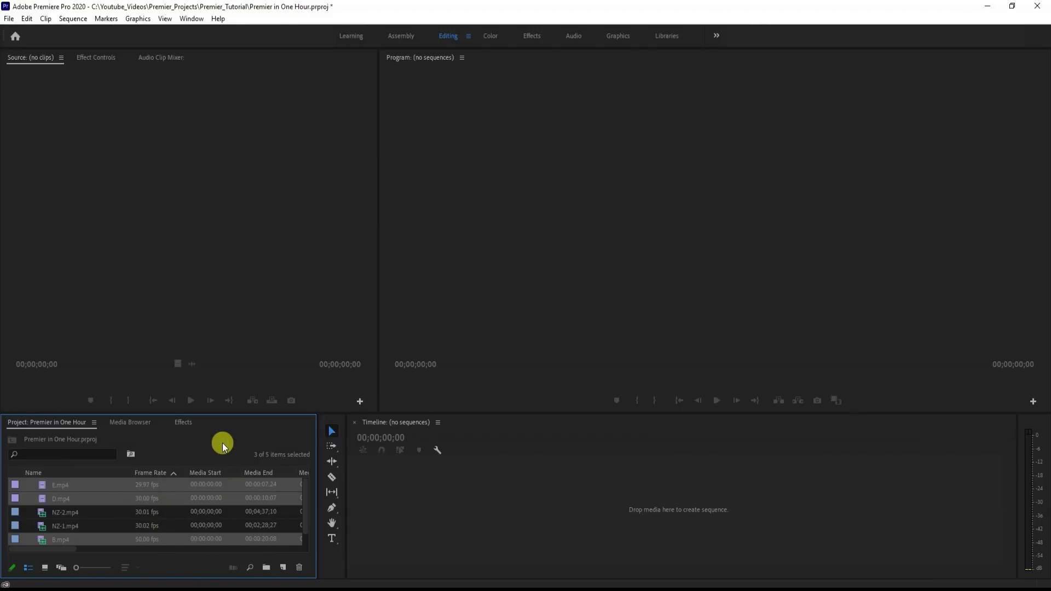
- Create a new bin named Videos in the project
drag(223, 447, 266, 572)
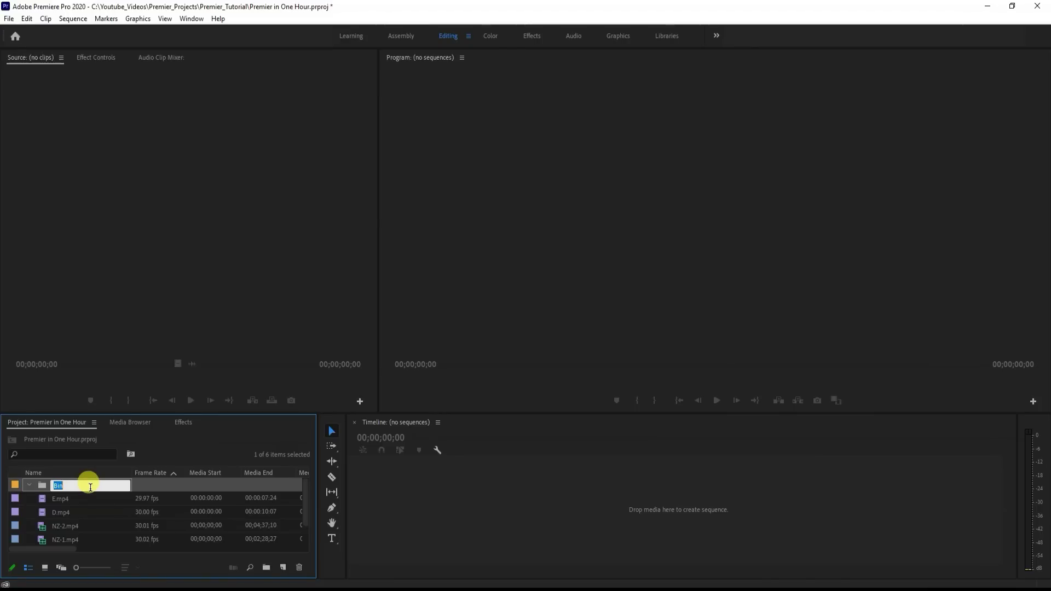
text(Videos)
click(90, 490)
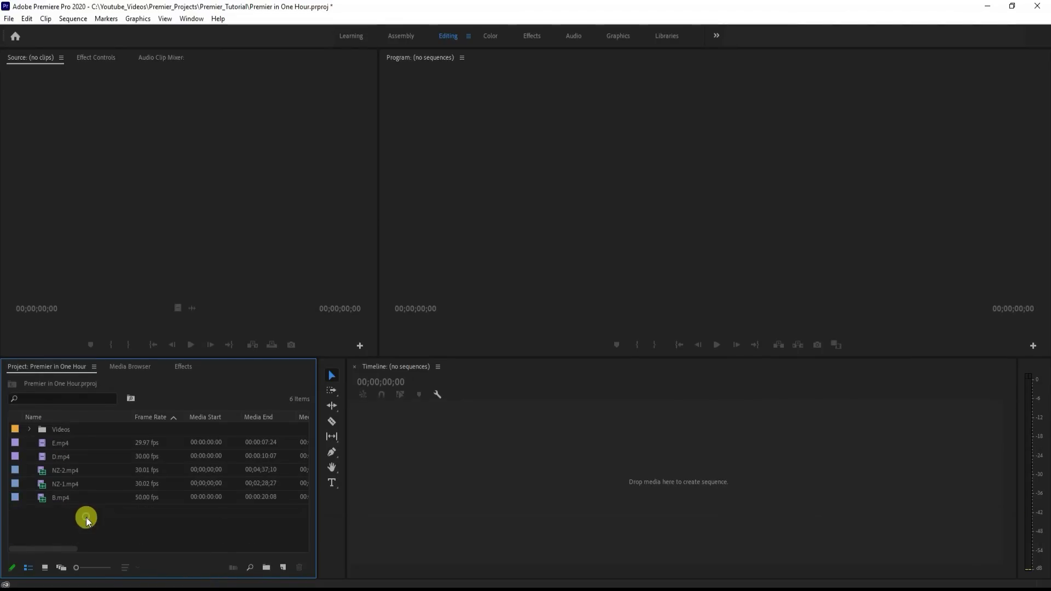
- Move all five imported clips into the Videos bin
click(71, 500)
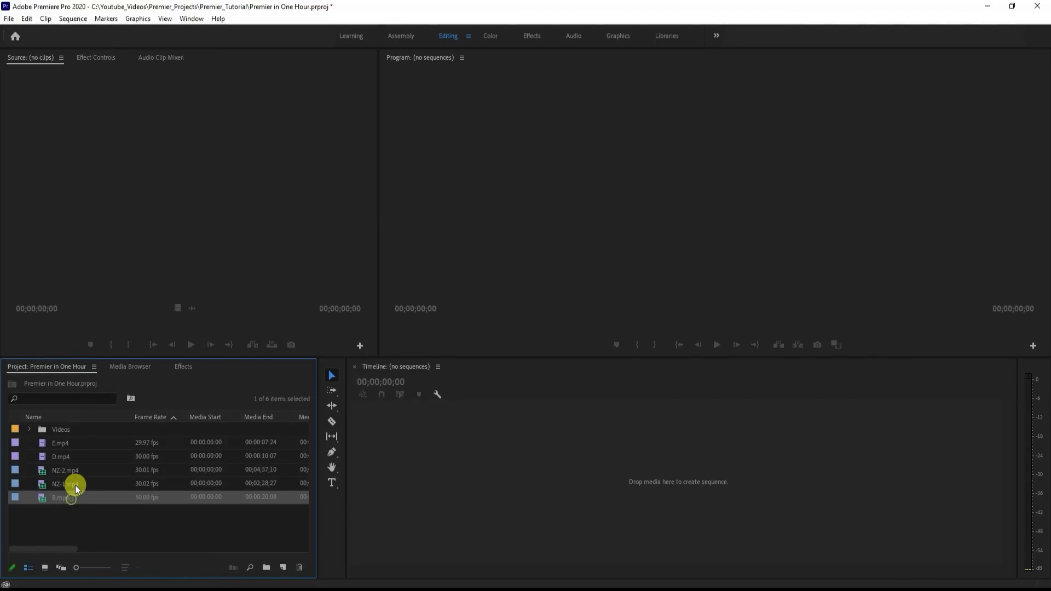
ctrl+click(75, 484)
ctrl+click(78, 470)
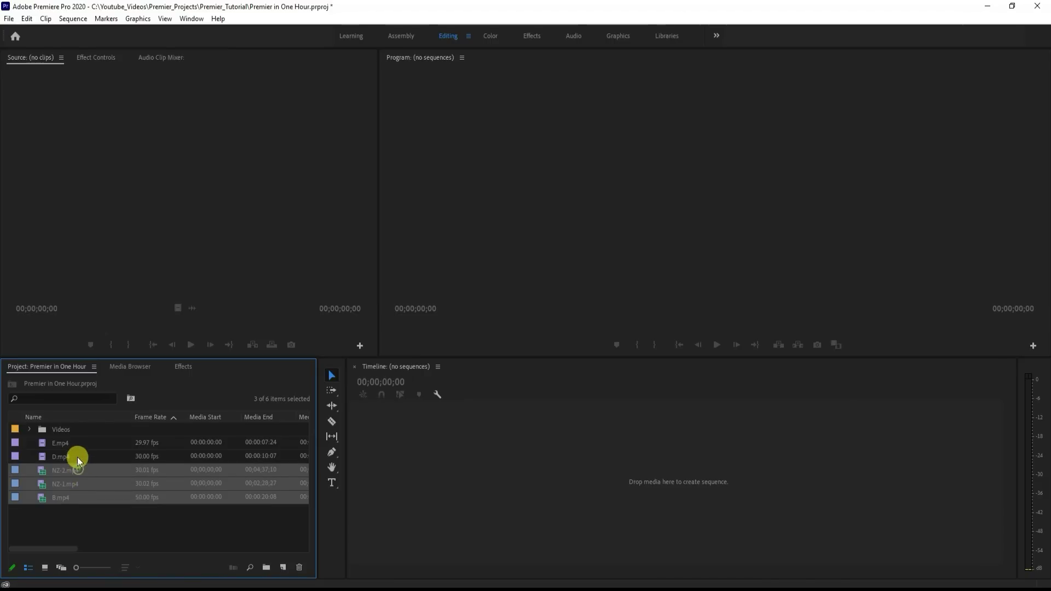
ctrl+click(78, 457)
ctrl+click(76, 444)
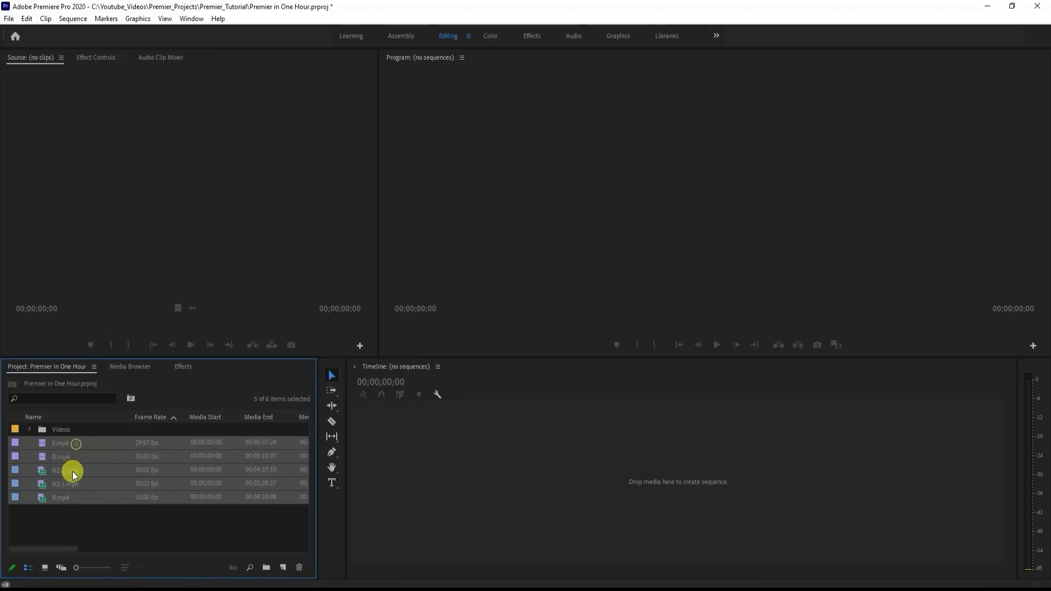
drag(74, 471, 73, 432)
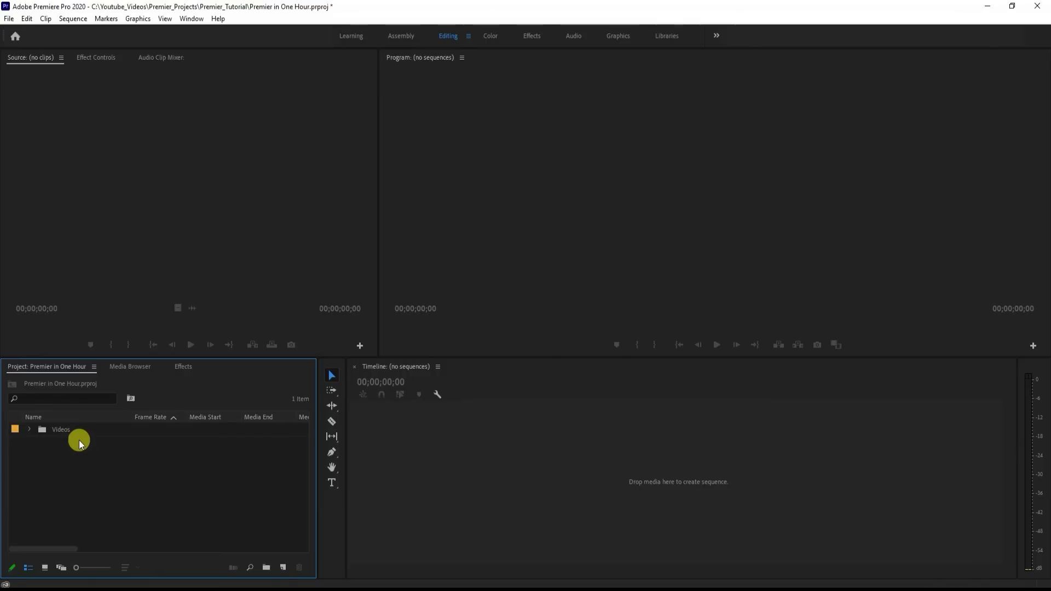
- Check the Videos bin's contents and compare the project's Icon View and List View, ending in List View
click(29, 429)
click(29, 429)
click(44, 568)
click(28, 568)
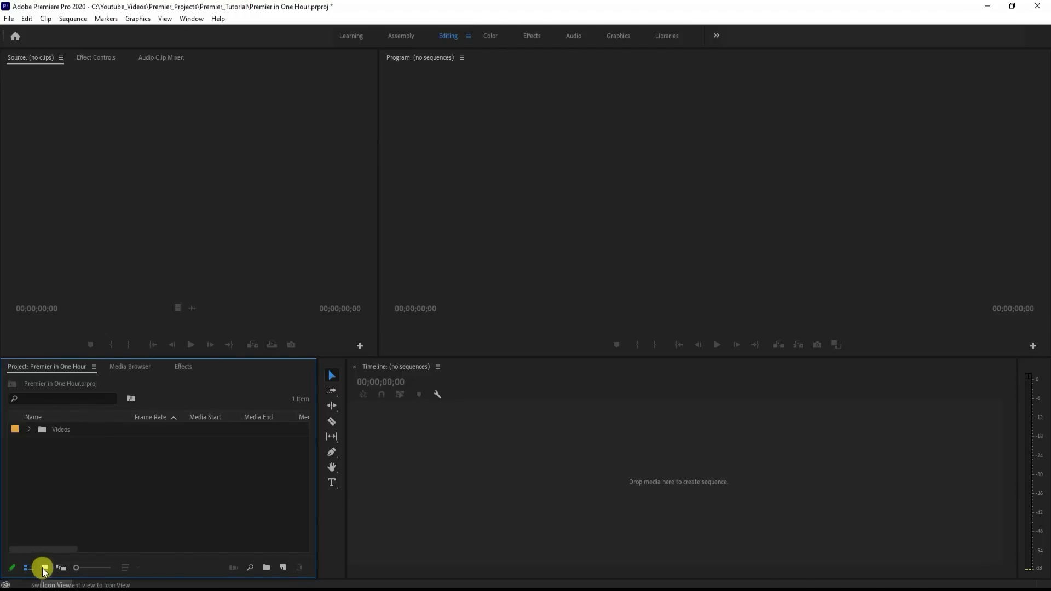
click(44, 569)
click(28, 568)
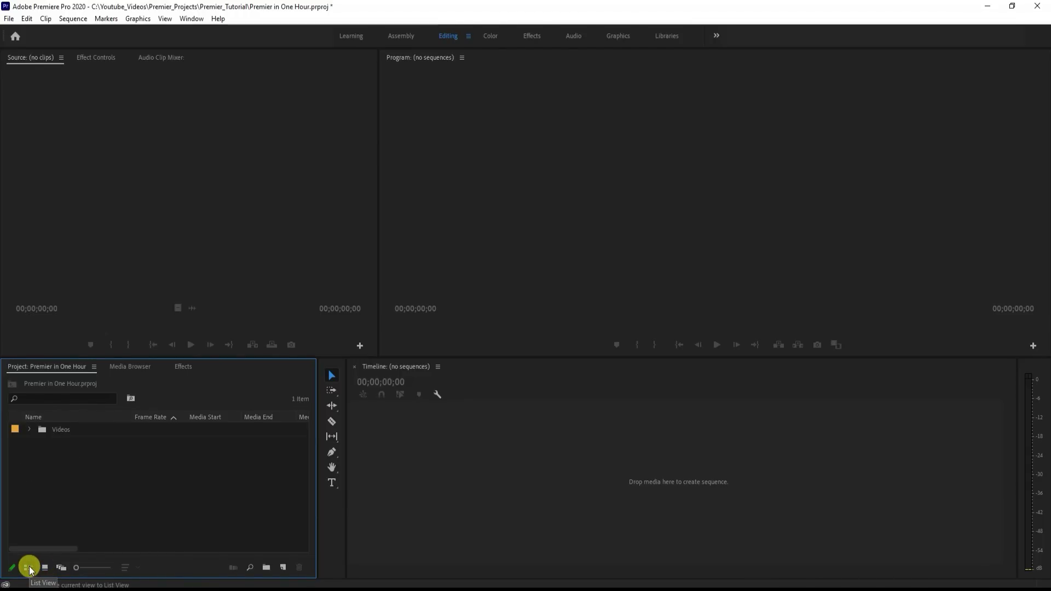
click(45, 568)
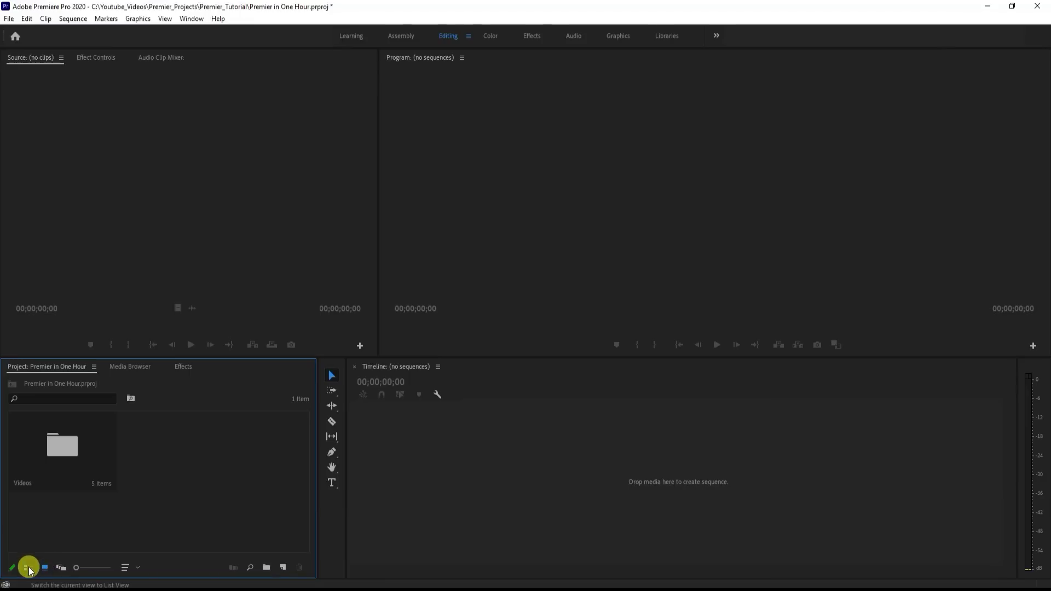
click(28, 567)
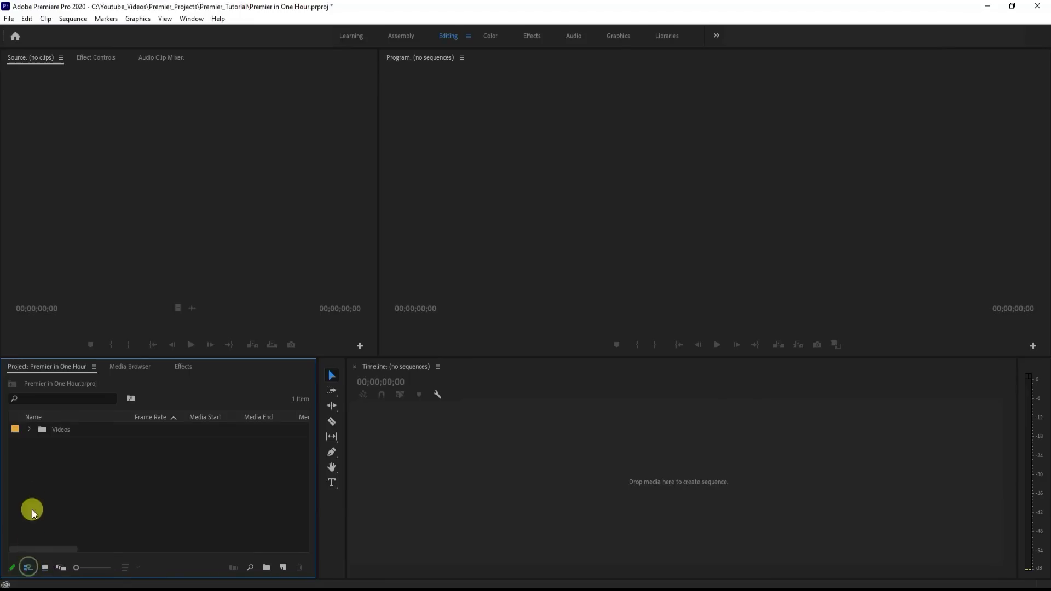
- Open the Videos bin in Icon View and load NZ-2.mp4 into the Source monitor
double_click(44, 431)
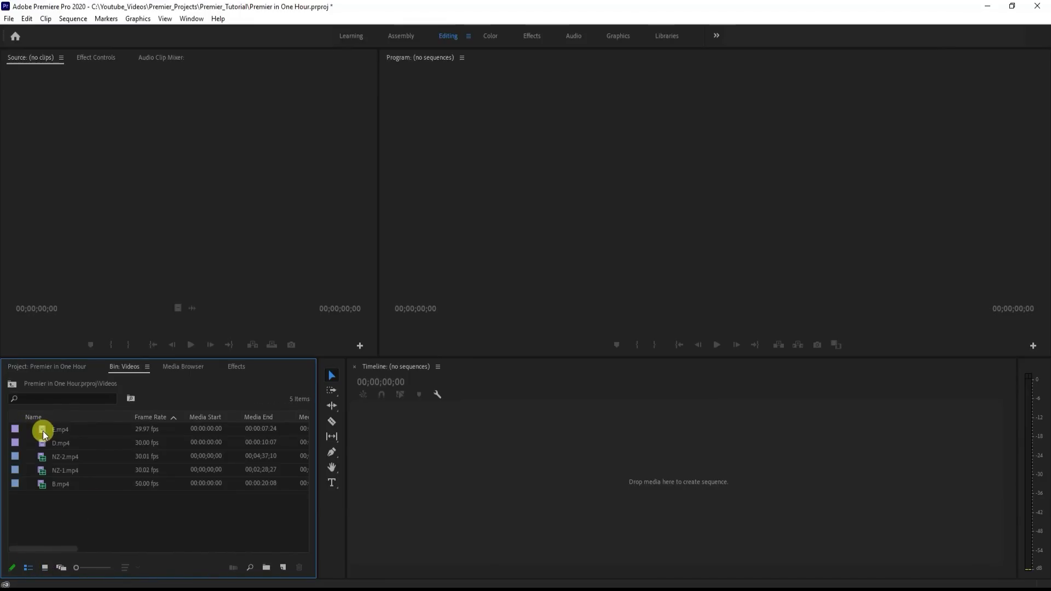
click(44, 568)
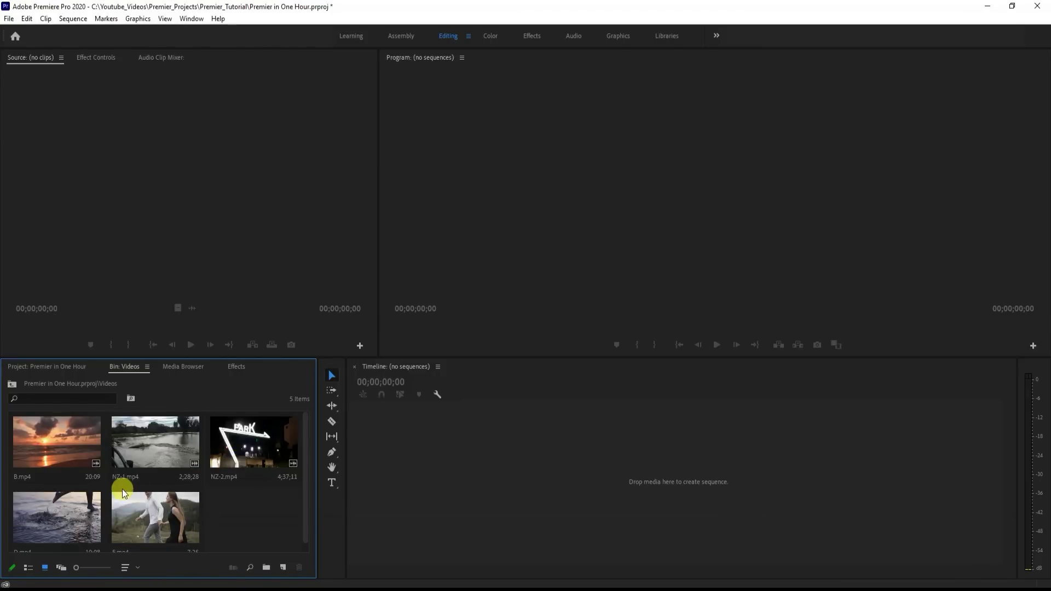
double_click(255, 443)
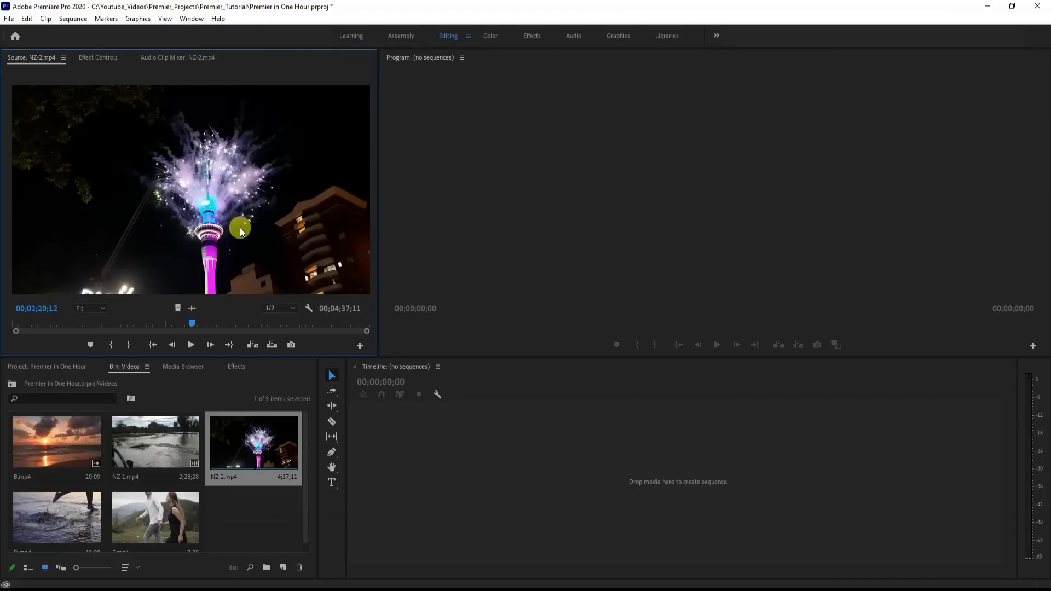
- Mark the In point of NZ-2.mp4 at 00;01;42;20 and the Out point at 00;03;03;19 in the Source monitor
click(137, 330)
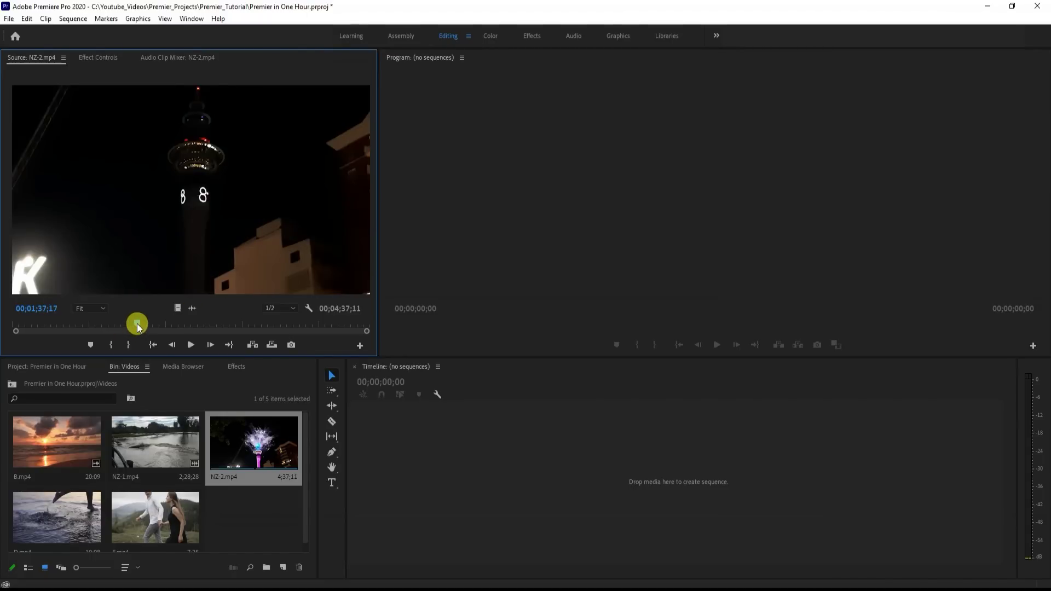
click(146, 330)
mouse_move(147, 331)
mouse_down()
mouse_move(277, 326)
mouse_move(117, 328)
mouse_move(157, 332)
mouse_move(141, 330)
mouse_up()
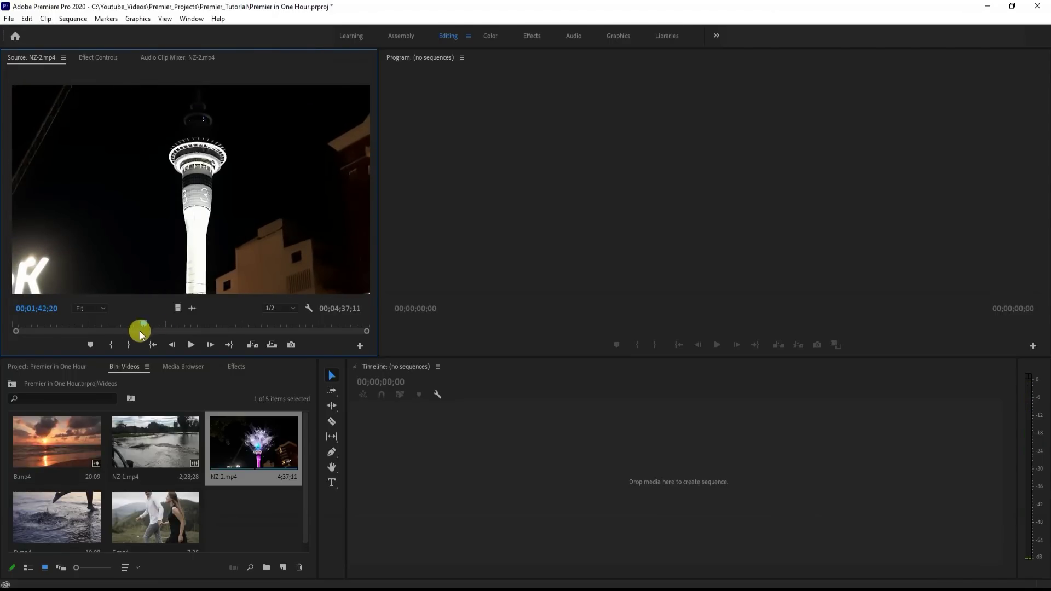
click(110, 346)
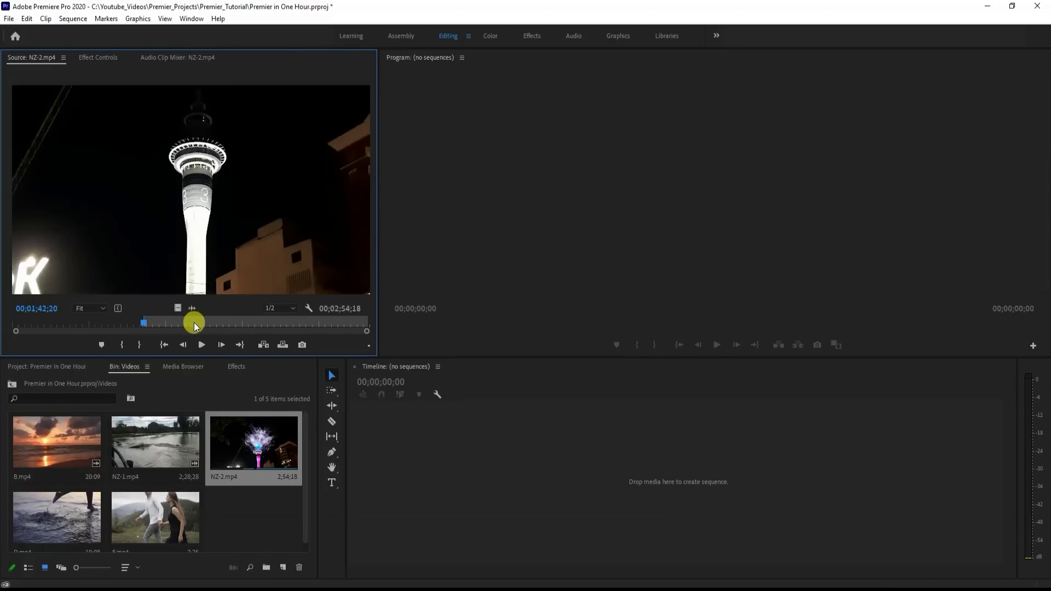
drag(144, 324, 247, 325)
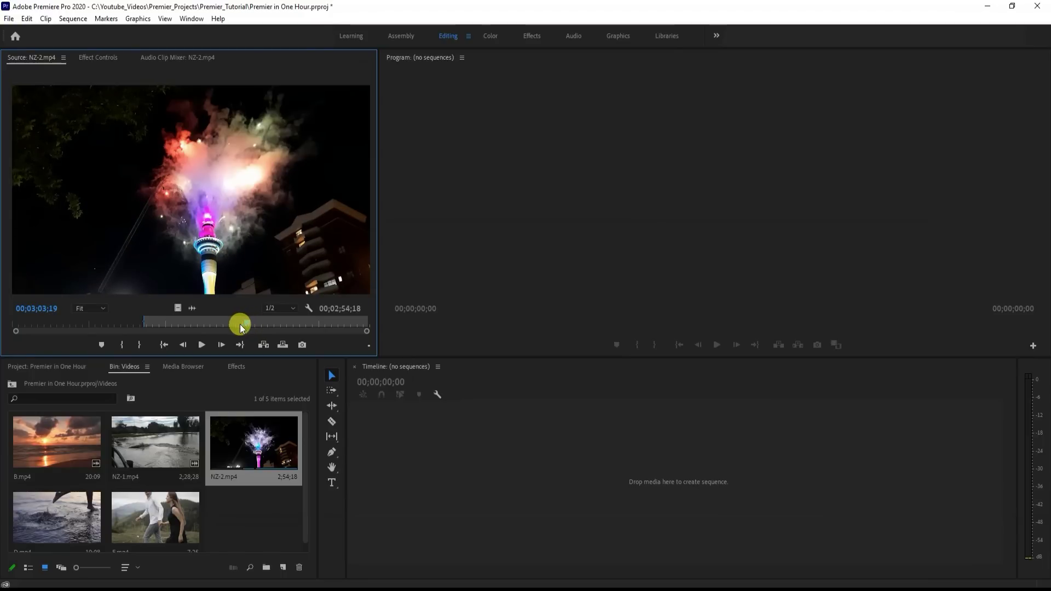
click(140, 344)
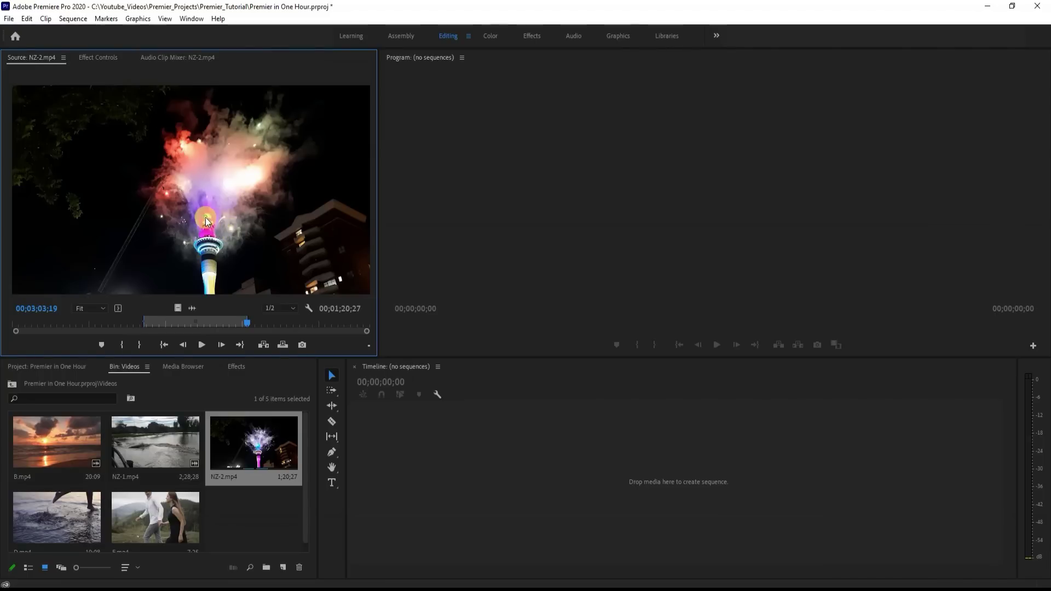
- Create a sequence from the marked NZ-2.mp4 range, mute audio track A1 and play the beginning of the sequence
drag(206, 221, 568, 492)
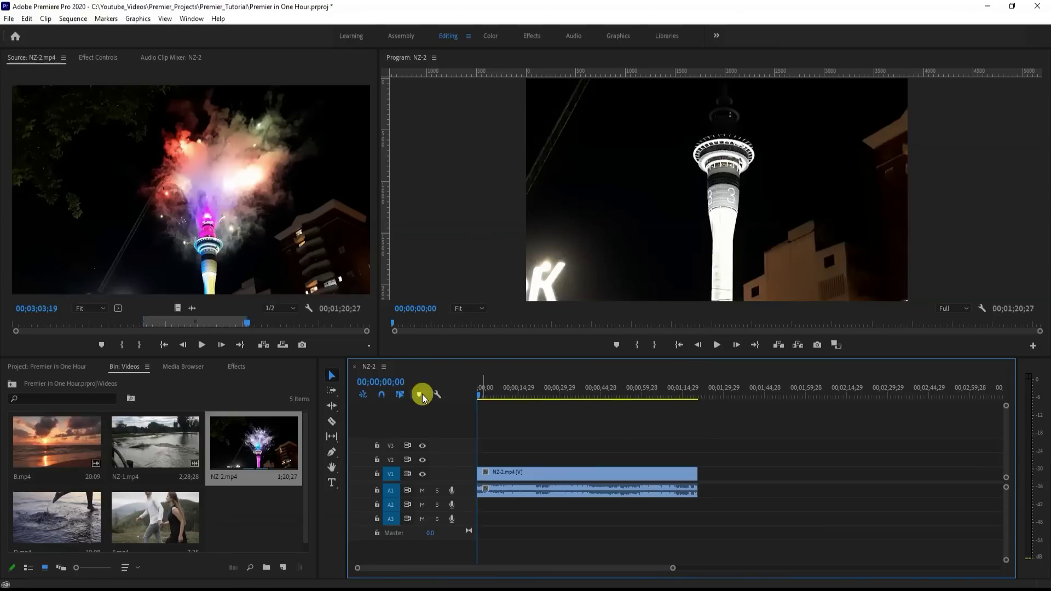
click(422, 491)
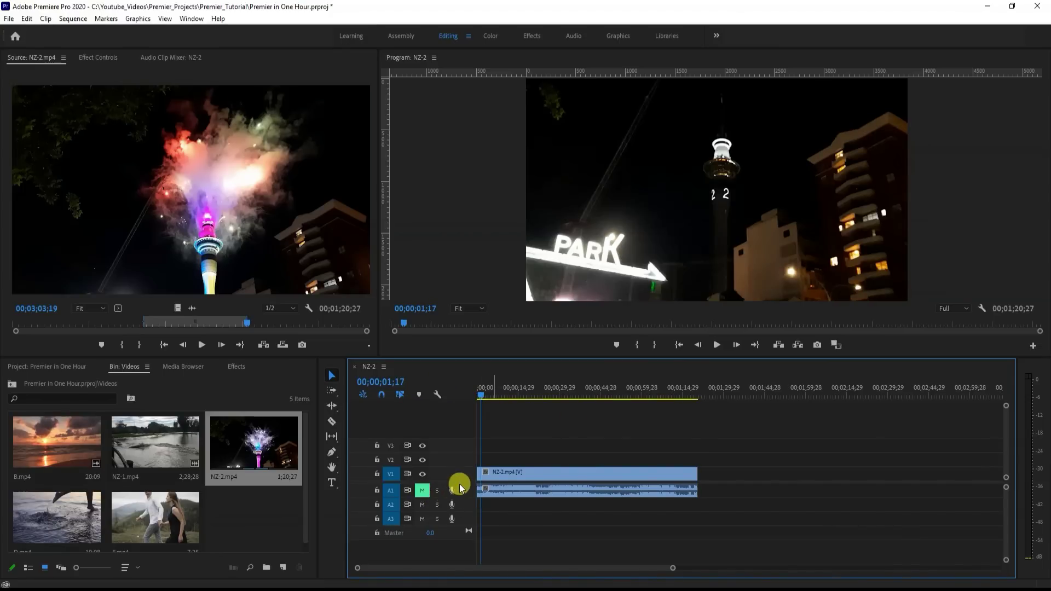
key(space)
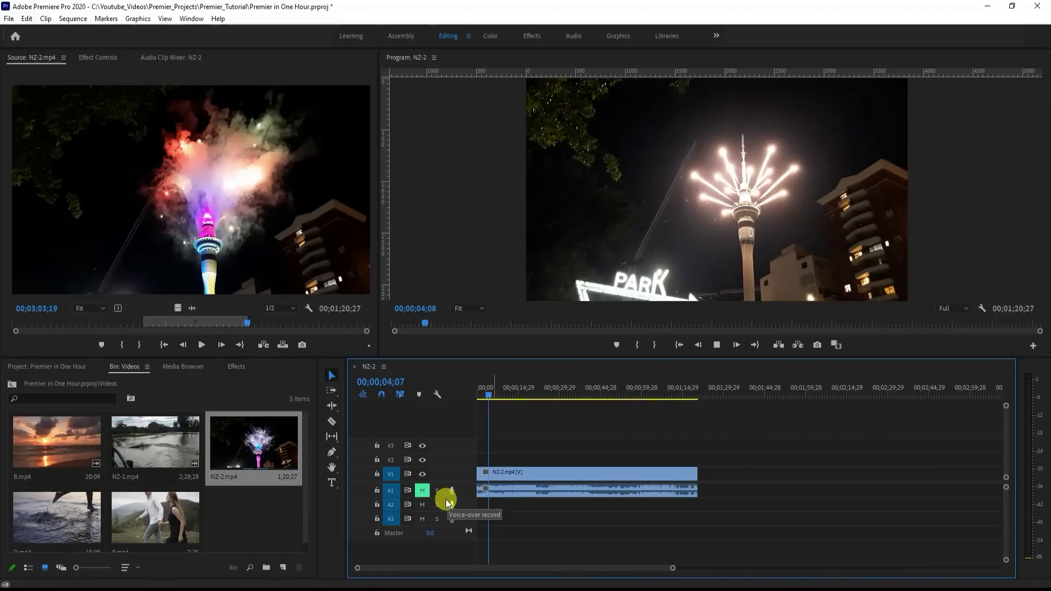
key(space)
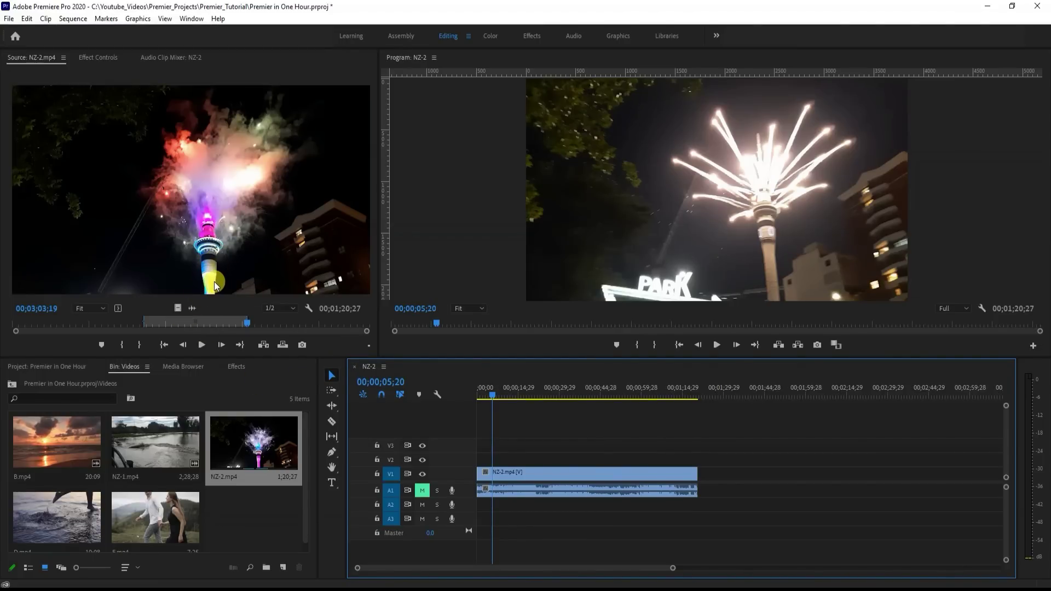
- Undo the clip placement, and put only the video of the marked NZ-2.mp4 range at the start of track V1
key(ctrl+z)
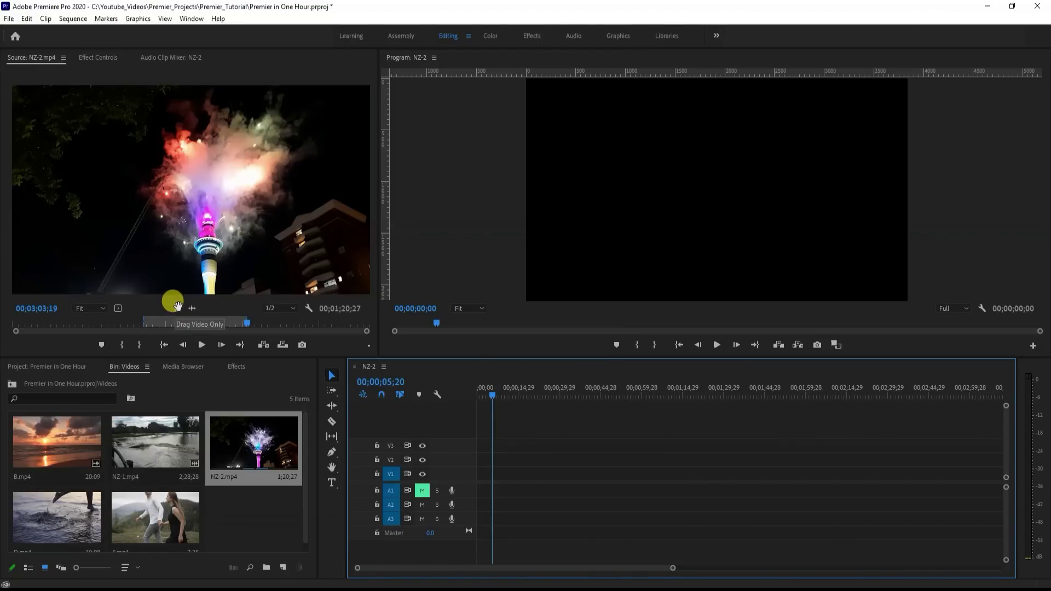
click(179, 308)
drag(178, 308, 474, 474)
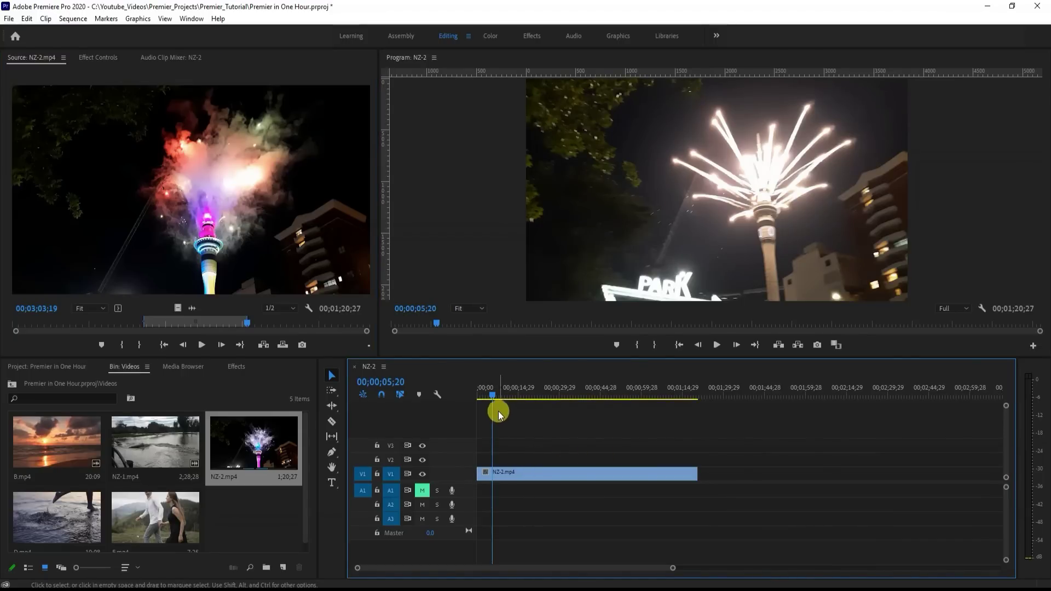
click(485, 396)
key(space)
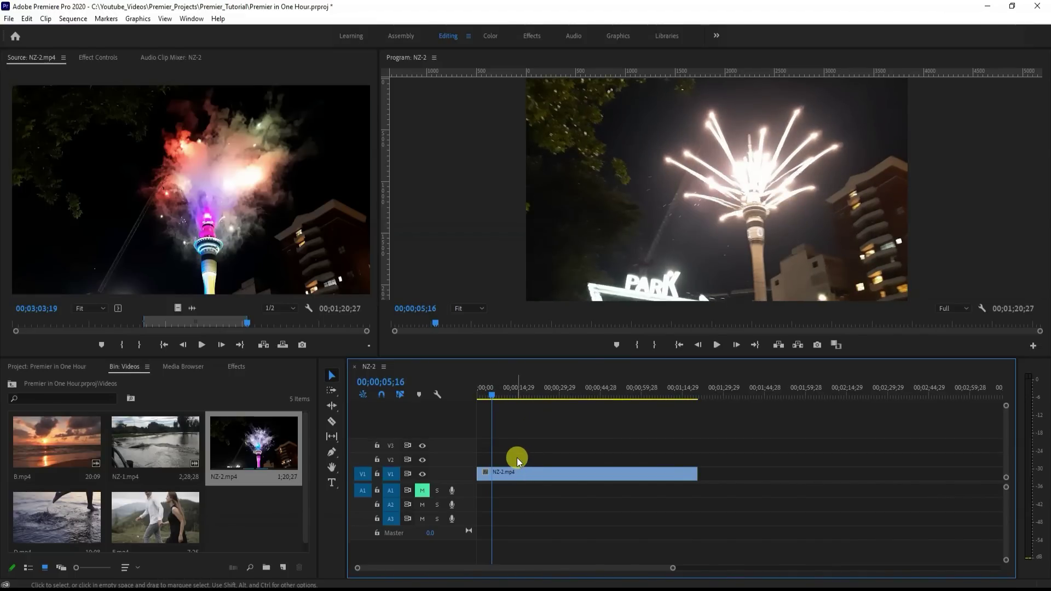
- Delete the video clip from the sequence and place only the audio of the marked NZ-2.mp4 range at the start of track A2
key(Delete)
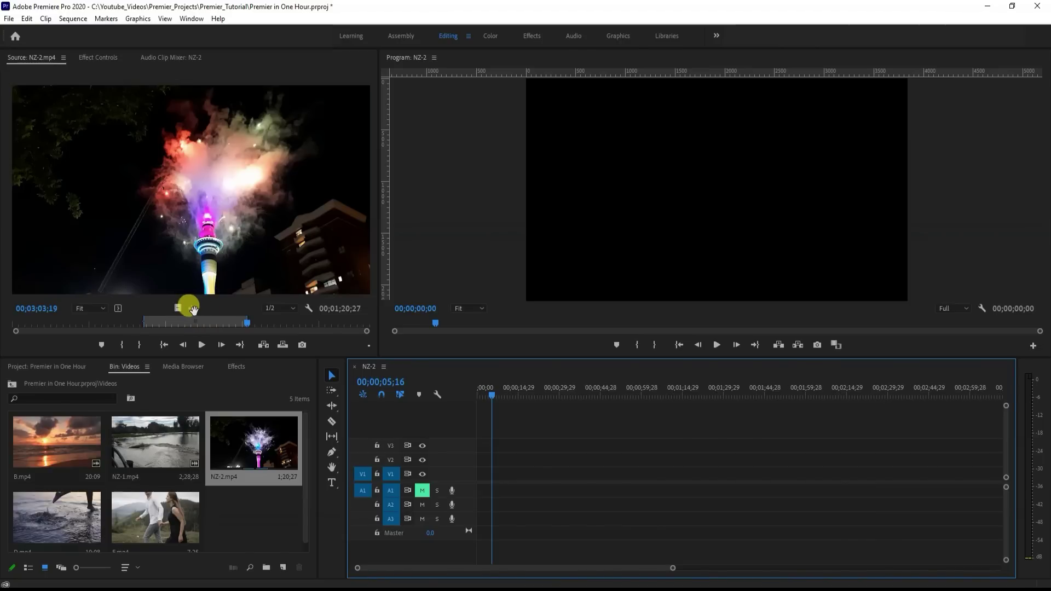
drag(191, 308, 478, 504)
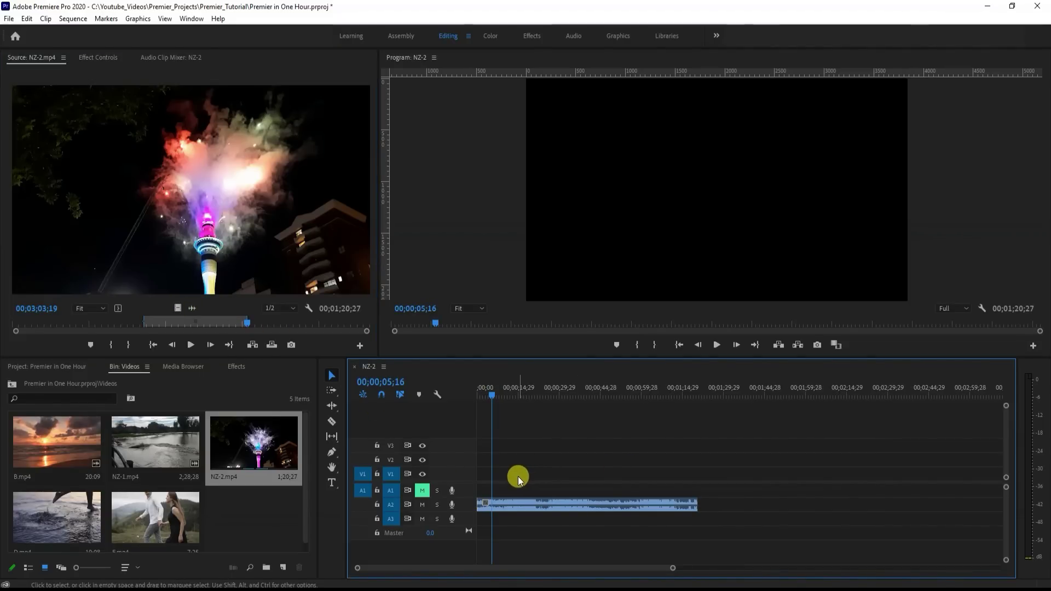
key(space)
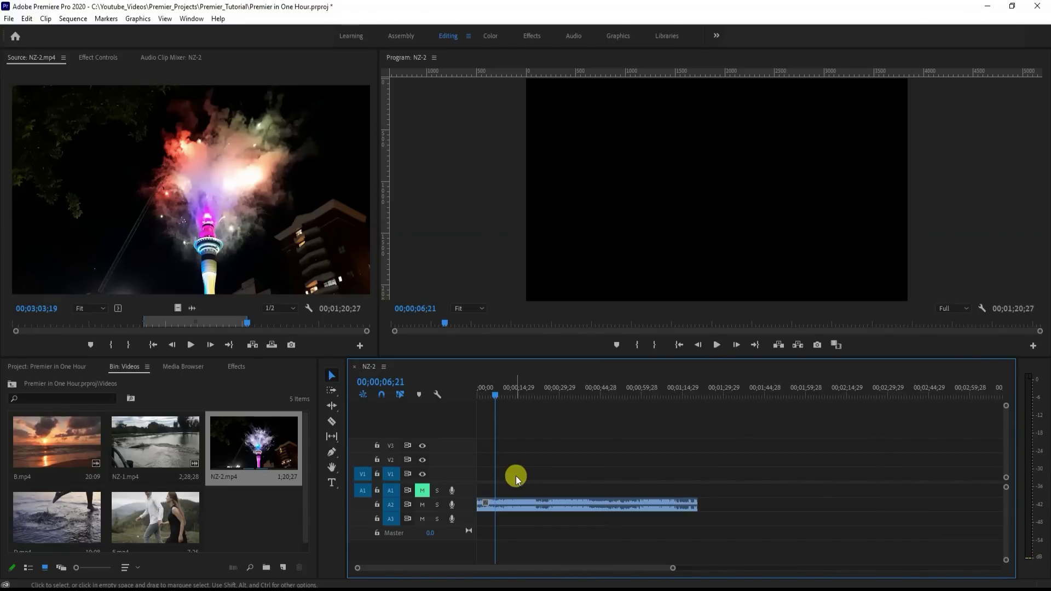
- Delete the audio clip from the sequence, and place the marked NZ-2.mp4 range with both video and audio at the start of V1 and A1
key(space)
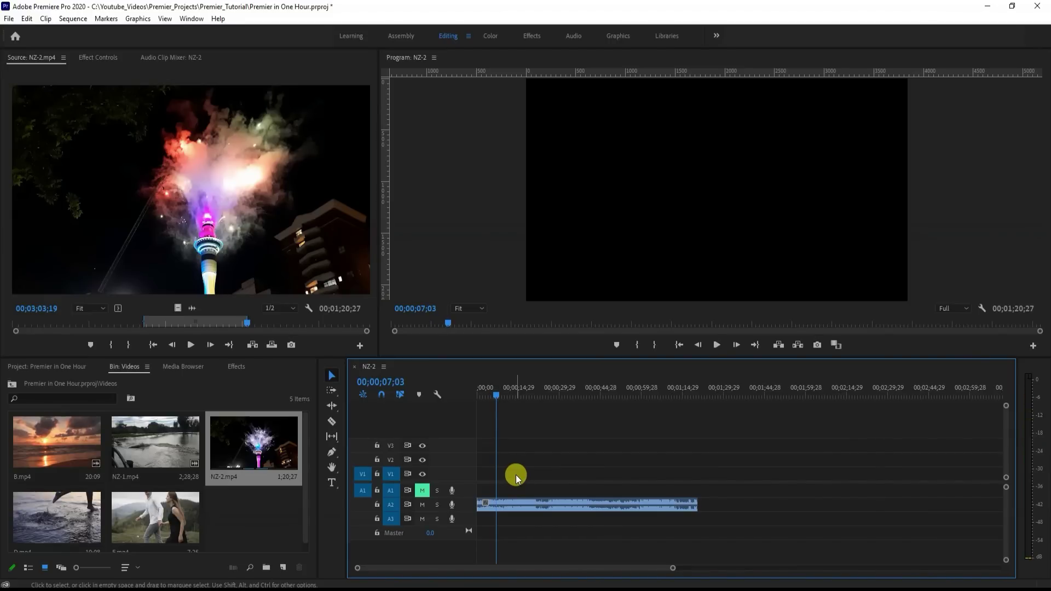
key(Delete)
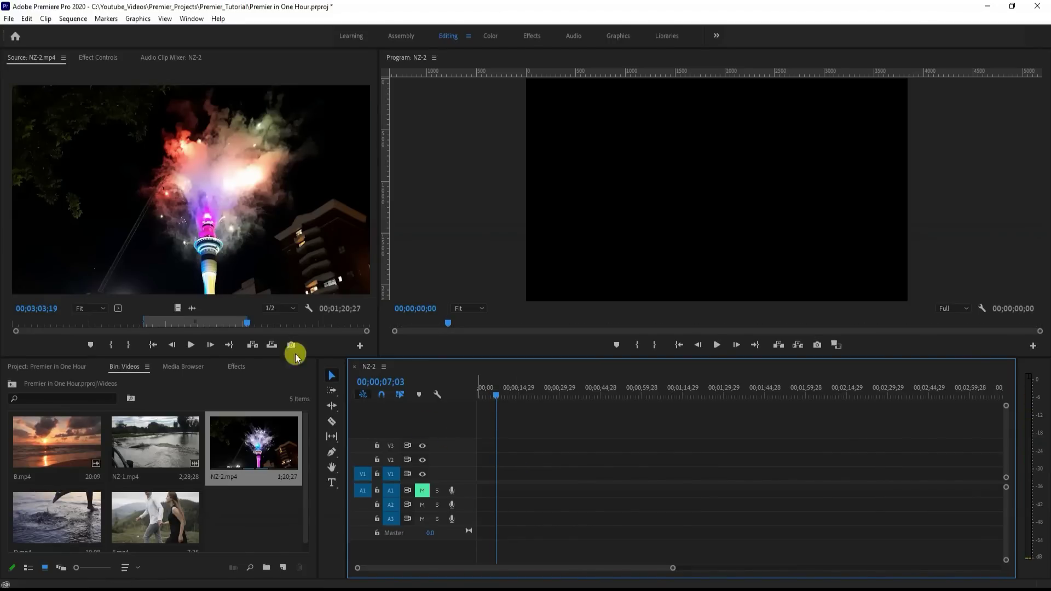
click(210, 207)
drag(210, 207, 472, 467)
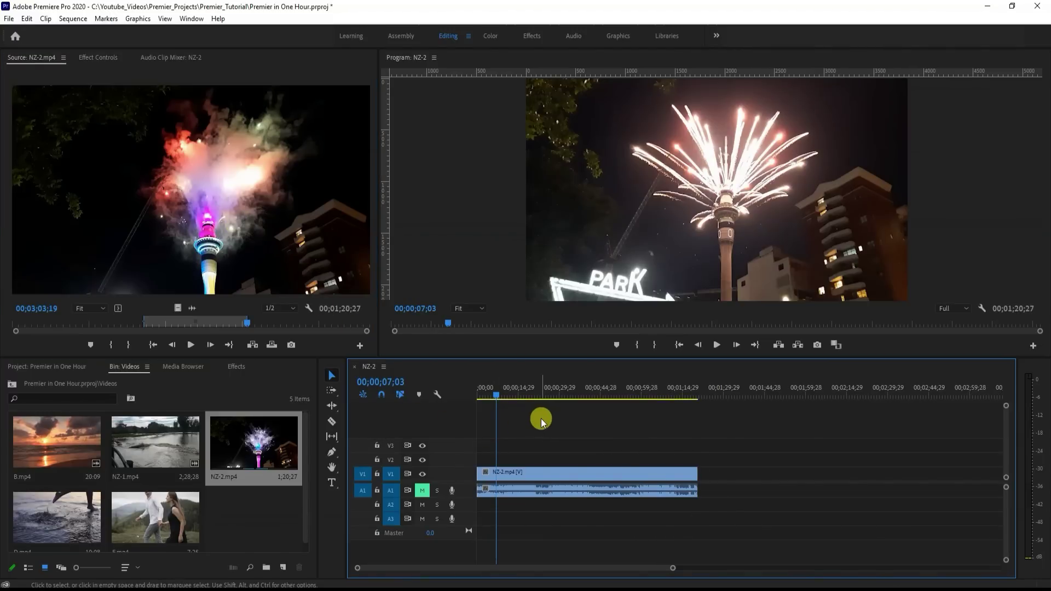
key(space)
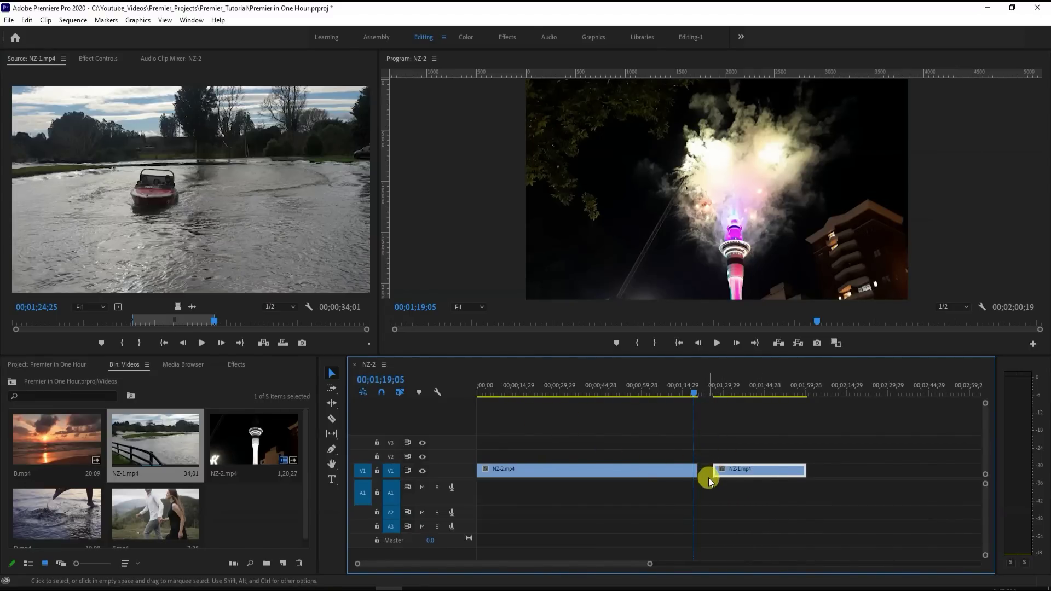
- Close the gap on track V1 by moving the NZ-1.mp4 clip so it snaps to the end of NZ-2.mp4
click(778, 472)
click(778, 471)
drag(776, 471, 767, 474)
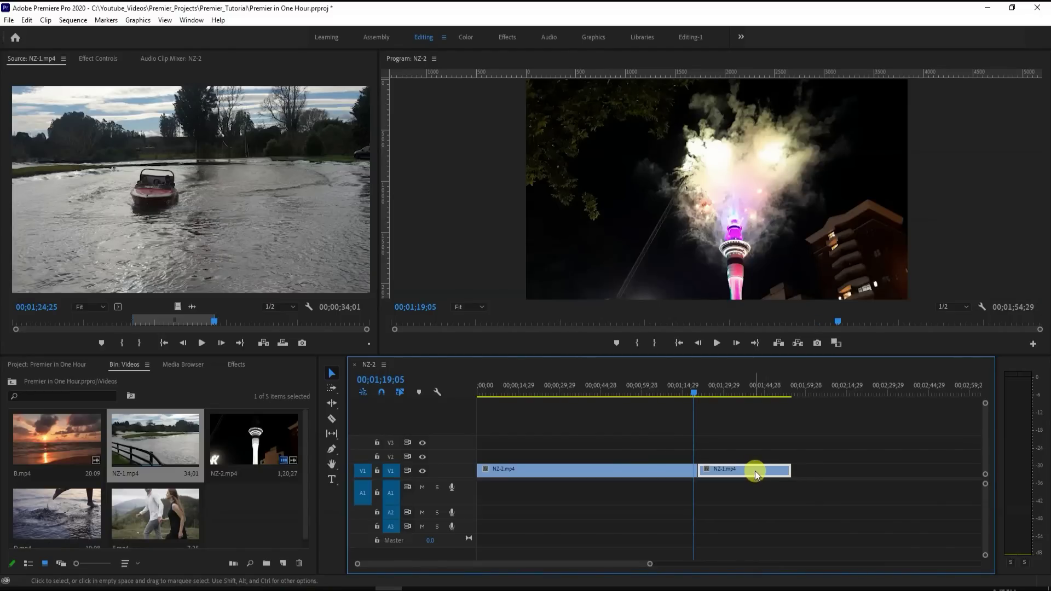
drag(755, 471, 766, 469)
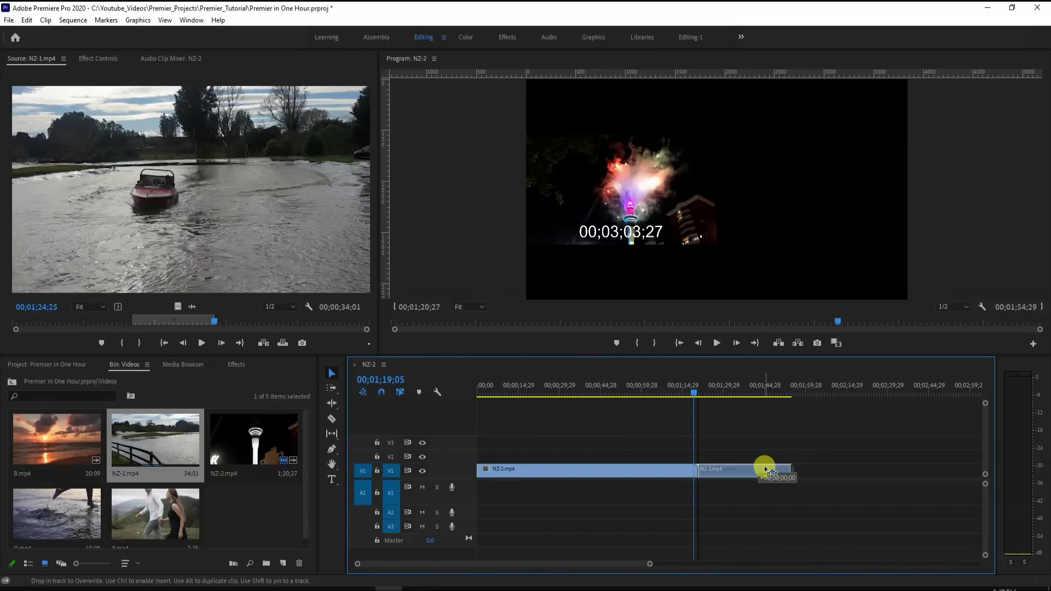
drag(766, 469, 756, 470)
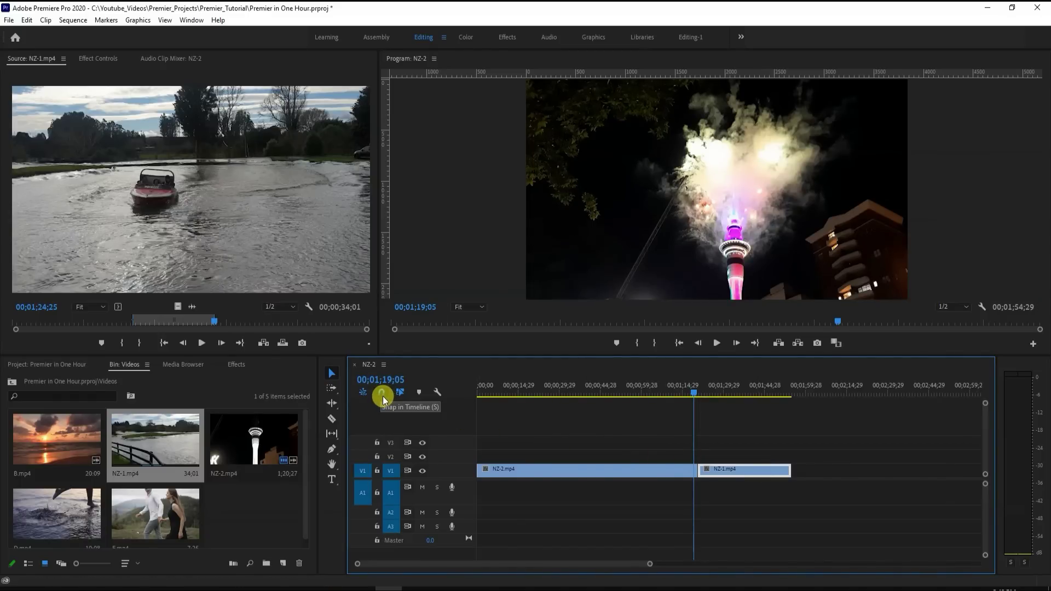
- Turn off timeline snapping, move NZ-1.mp4 freely to leave a small gap after NZ-2.mp4, and turn snapping back on
click(382, 396)
click(382, 399)
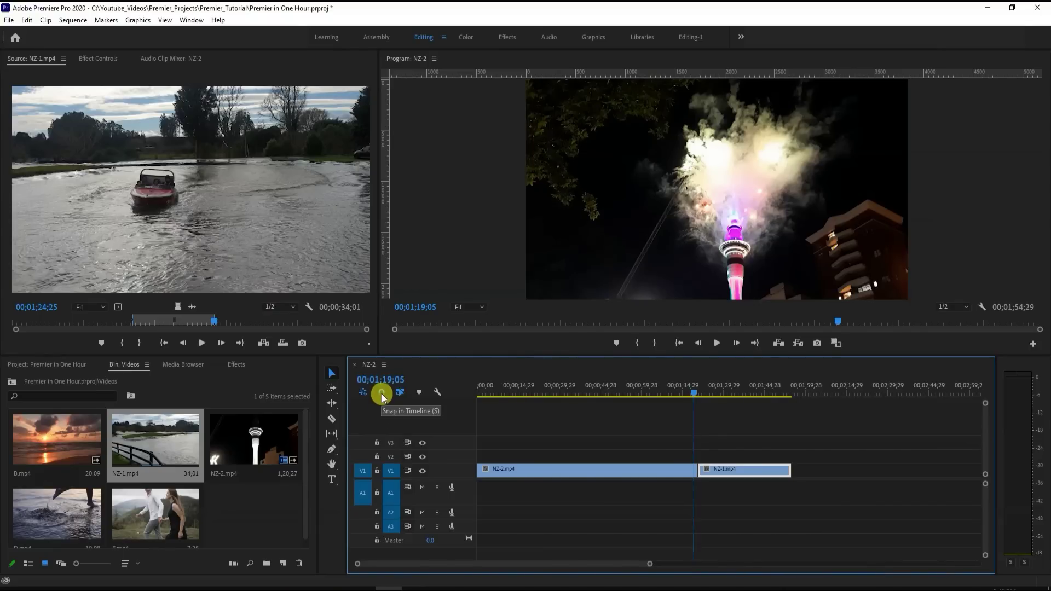
click(382, 396)
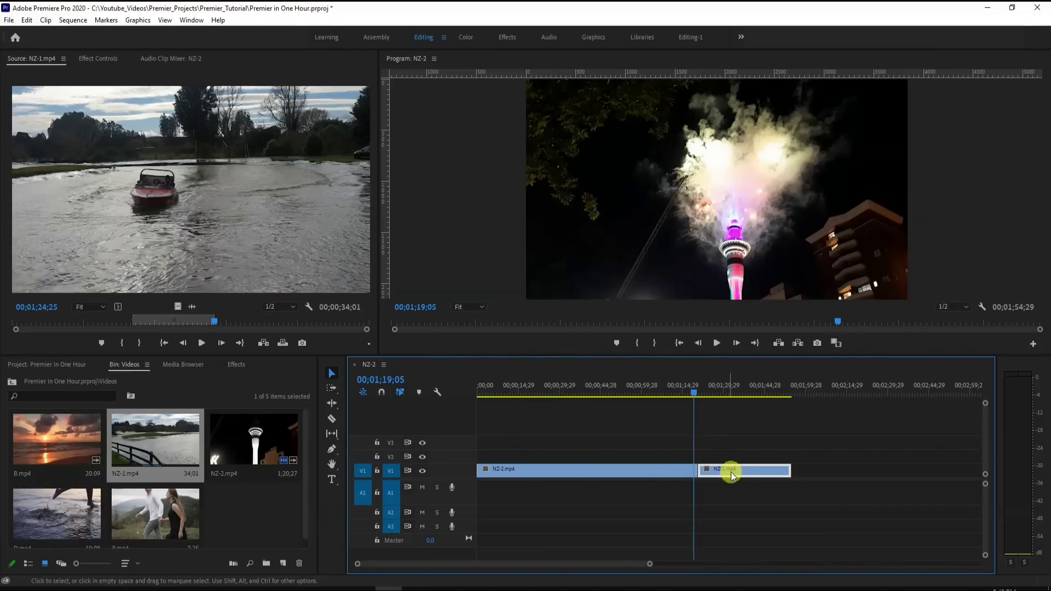
drag(742, 469, 751, 471)
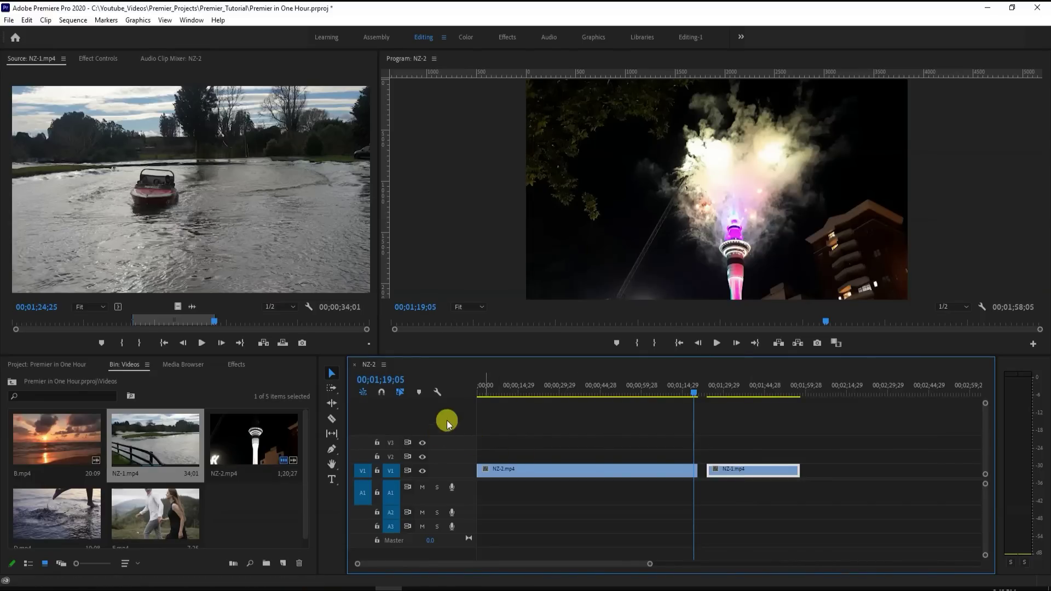
mouse_move(757, 469)
mouse_down()
mouse_move(734, 471)
mouse_move(757, 471)
mouse_up()
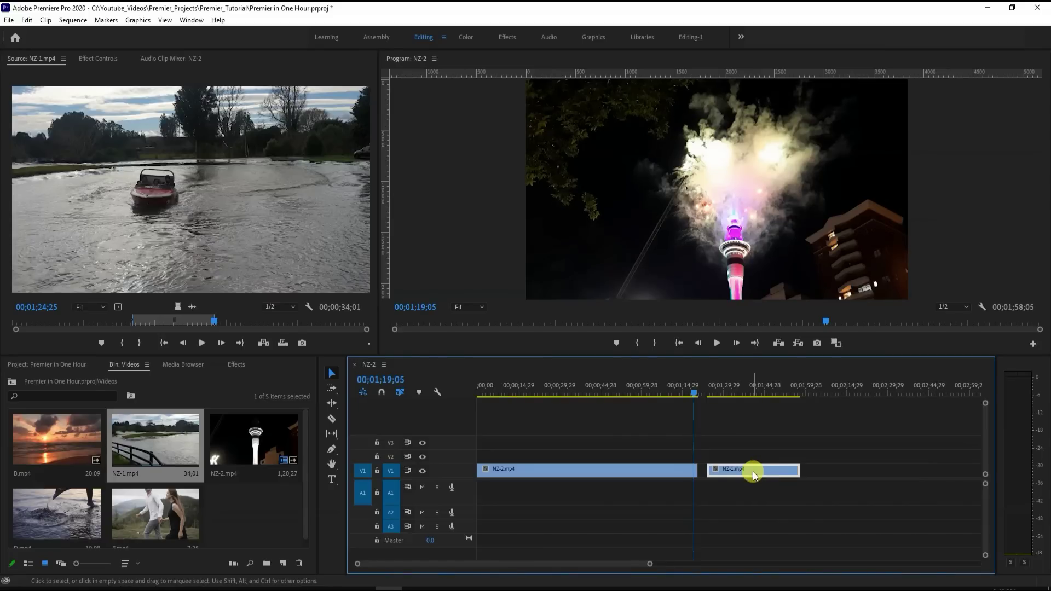
mouse_move(753, 472)
mouse_down()
mouse_move(734, 476)
mouse_move(754, 476)
mouse_up()
click(383, 395)
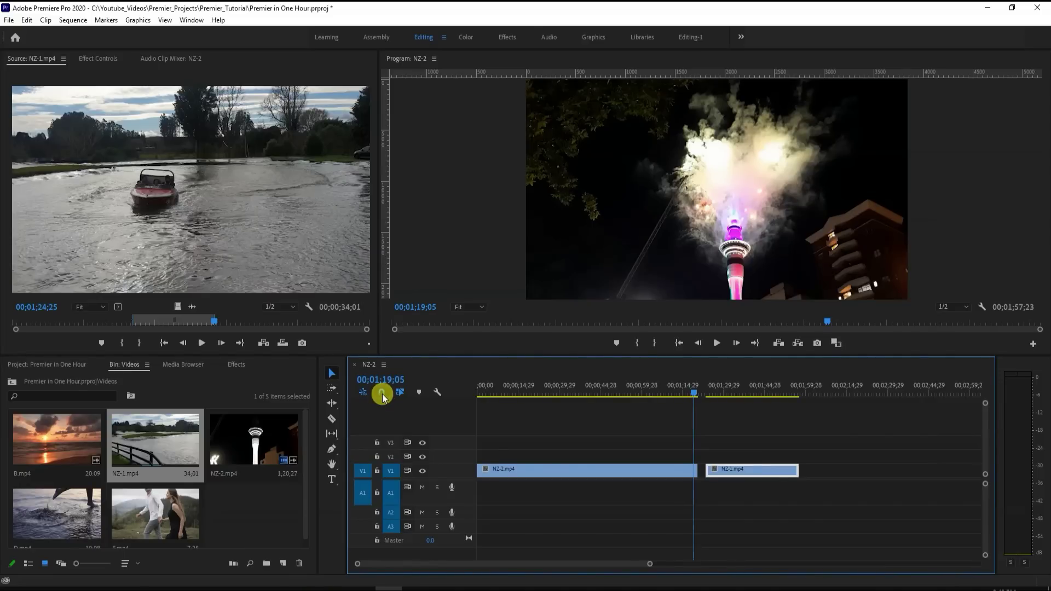
click(755, 473)
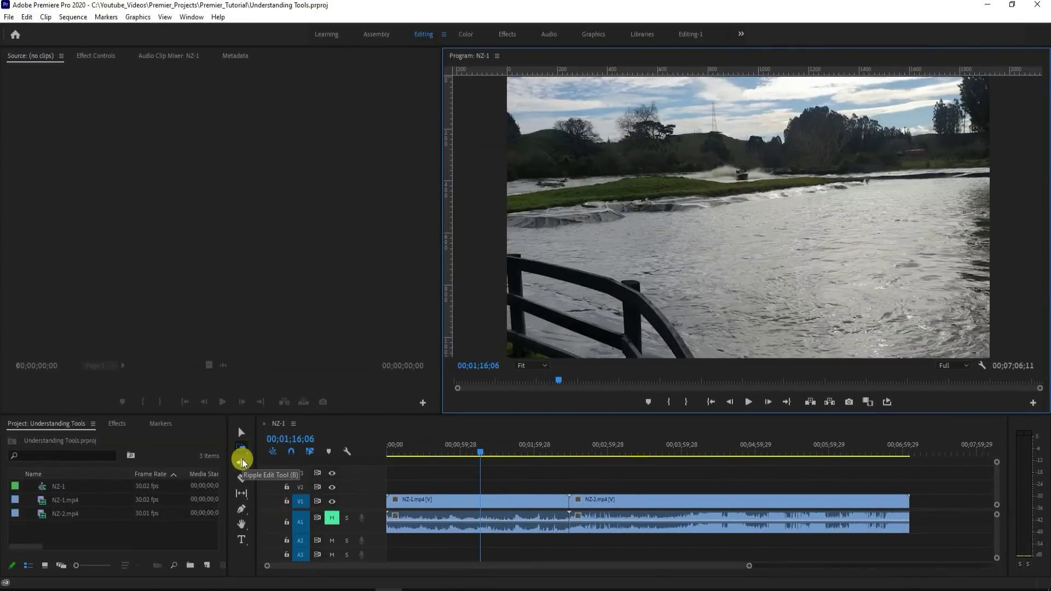
- In the Understanding Tools project, review the tools grouped with Track Select Forward and Ripple Edit, and choose the Rolling Edit tool
click(240, 432)
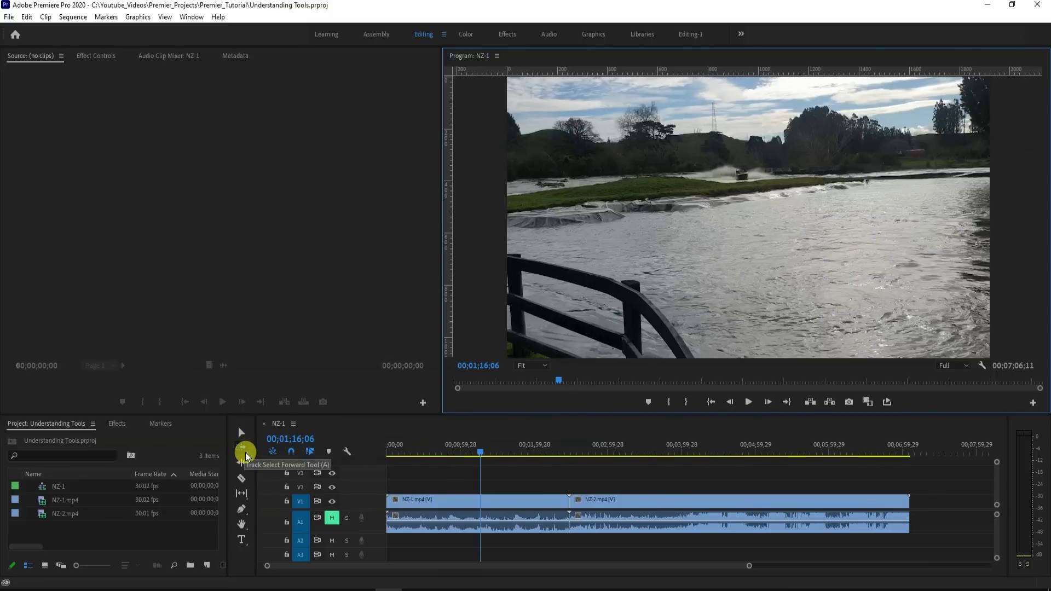
click(247, 453)
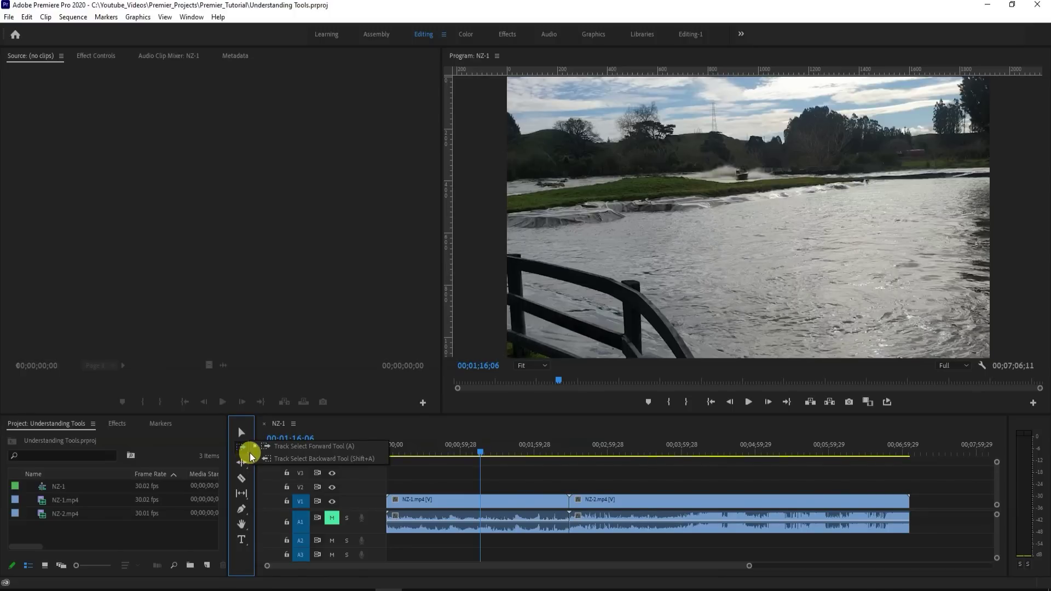
click(282, 451)
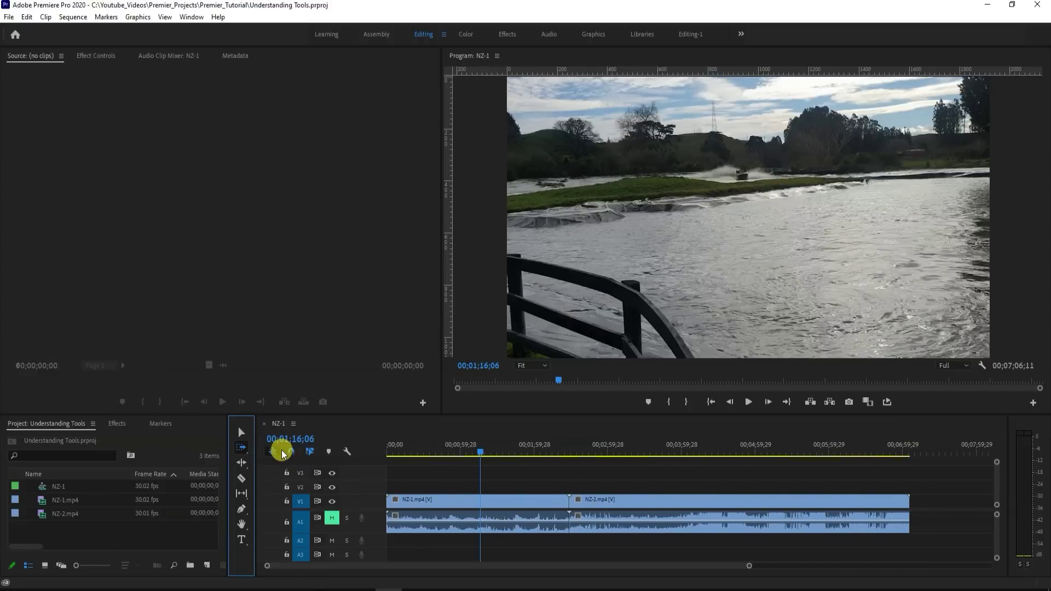
click(243, 469)
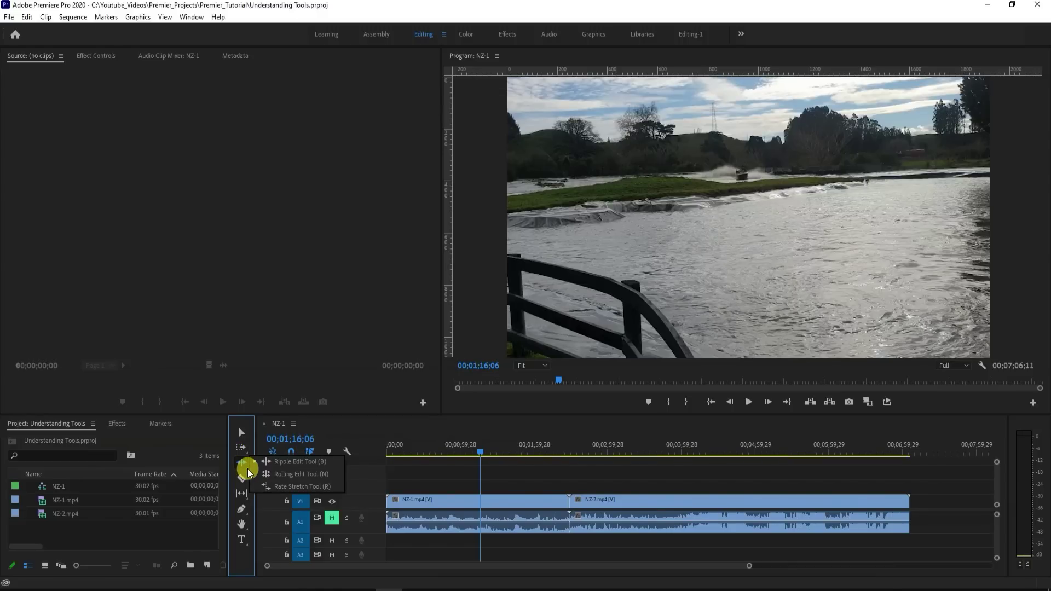
click(280, 474)
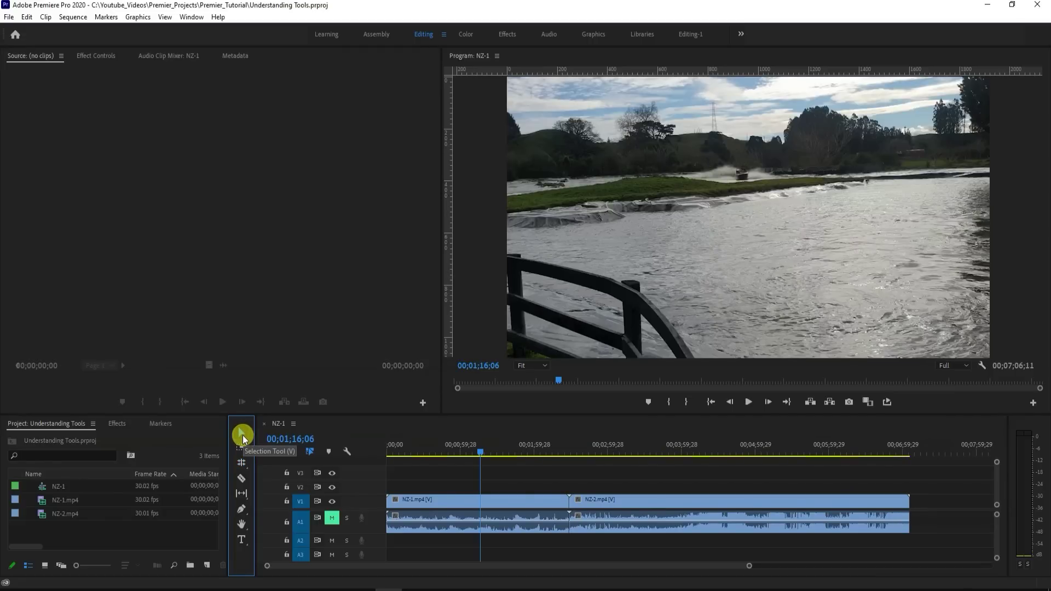
- Activate the Selection tool and use it to select the NZ-2.mp4 and NZ-1.mp4 clips in turn
click(242, 436)
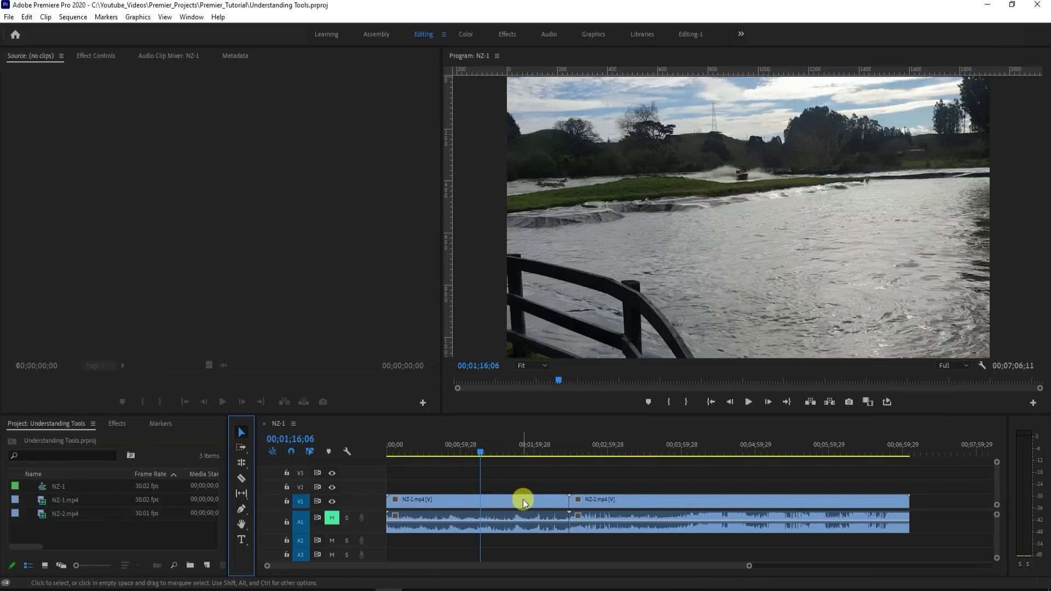
click(644, 504)
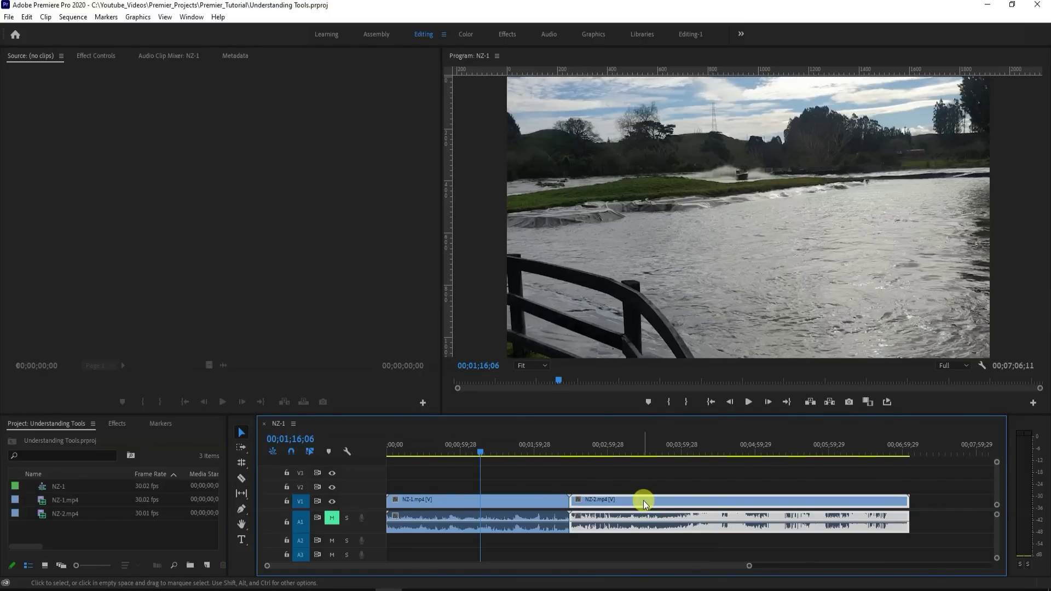
click(535, 502)
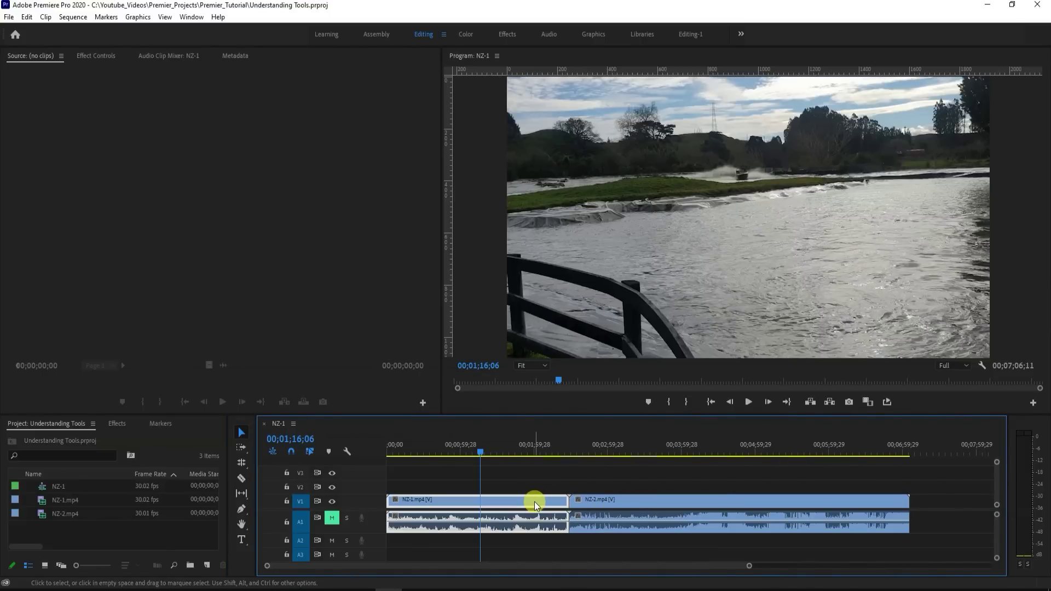
click(625, 503)
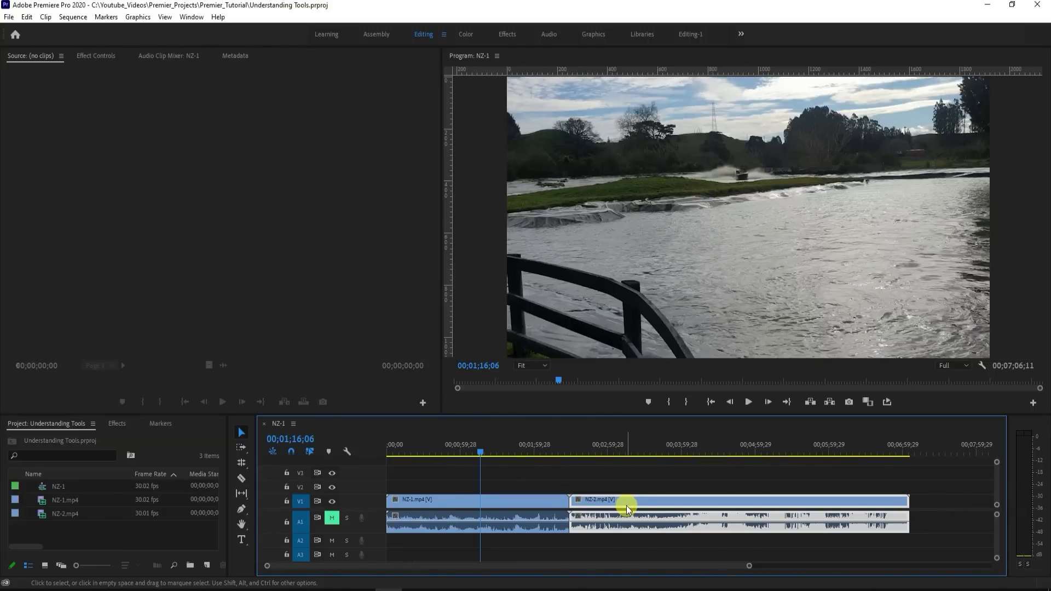
- Move NZ-2.mp4 away from NZ-1.mp4 to open a gap on the timeline, and move it back against the end of NZ-1.mp4
drag(629, 504, 746, 512)
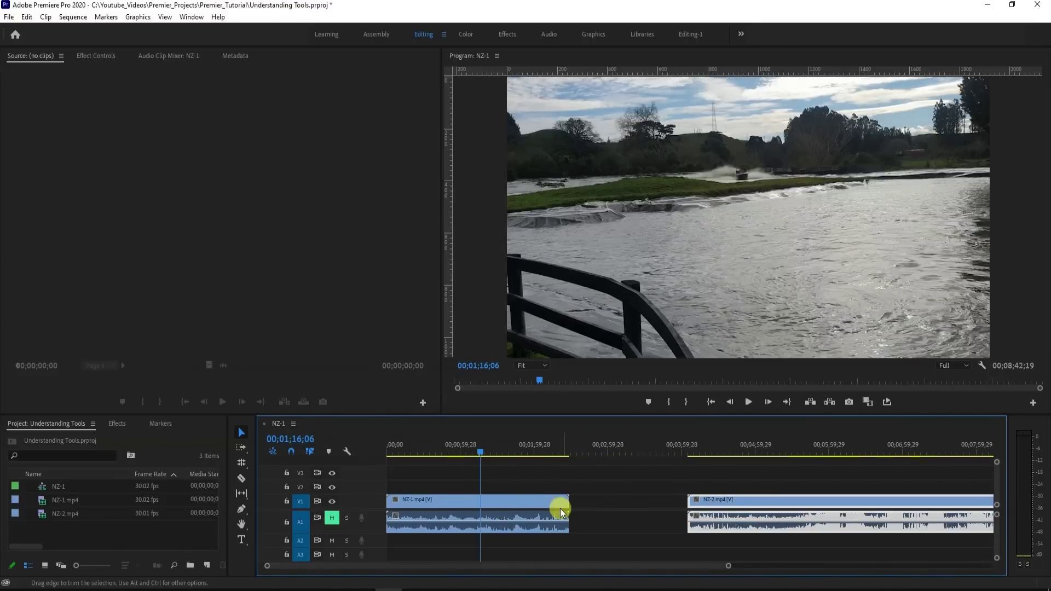
click(528, 501)
mouse_move(534, 503)
mouse_down()
mouse_move(595, 512)
mouse_move(523, 513)
mouse_up()
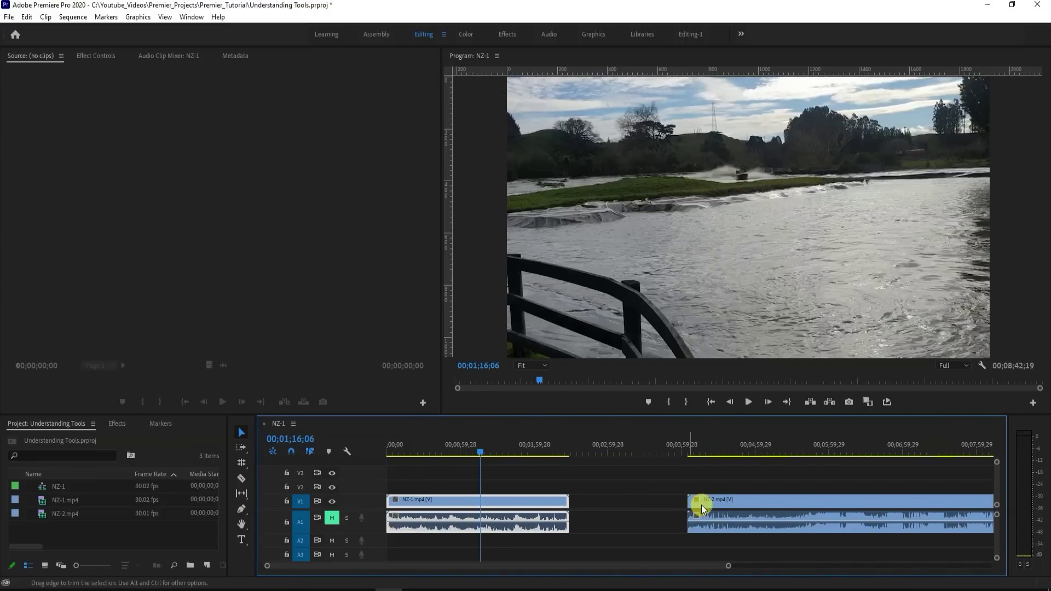
drag(752, 505, 642, 501)
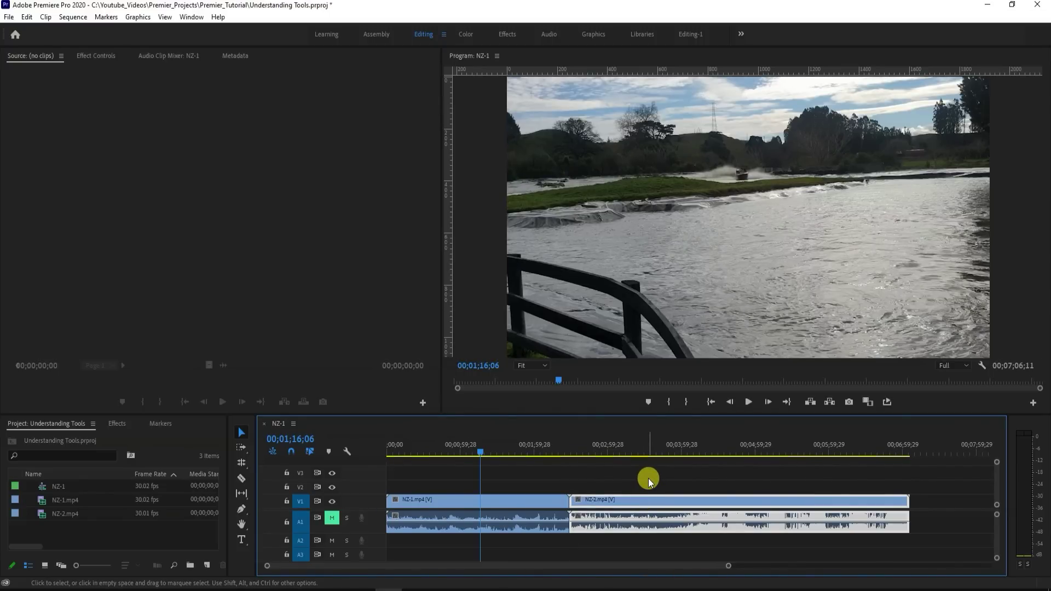
- Trim both ends of NZ-2.mp4 and NZ-1.mp4 with the Selection tool, ending NZ-2.mp4 at 00;06;32;14 and leaving a gap between the clips
drag(908, 500, 867, 500)
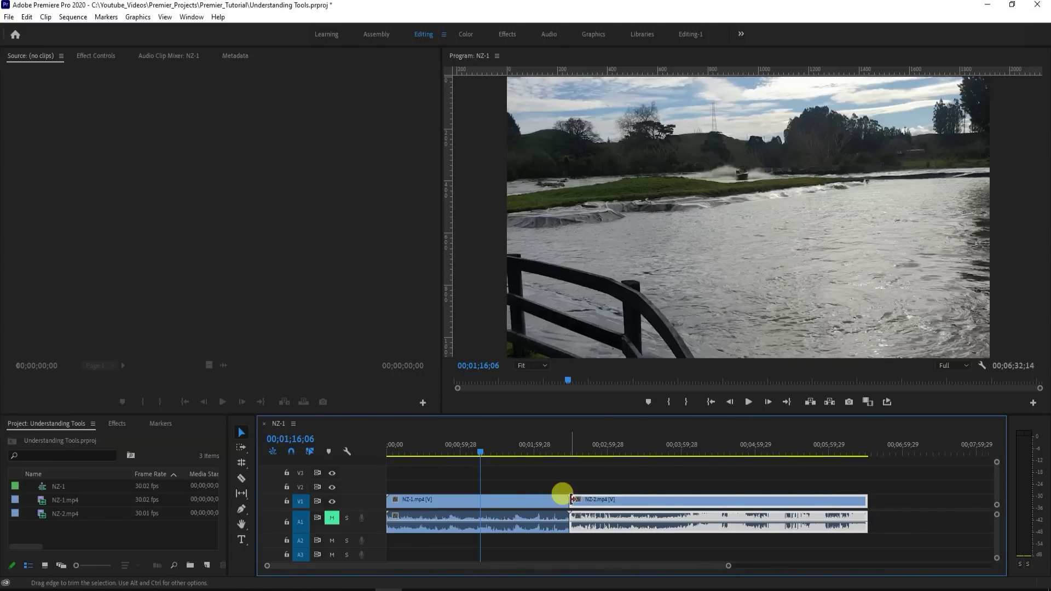
drag(572, 500, 535, 500)
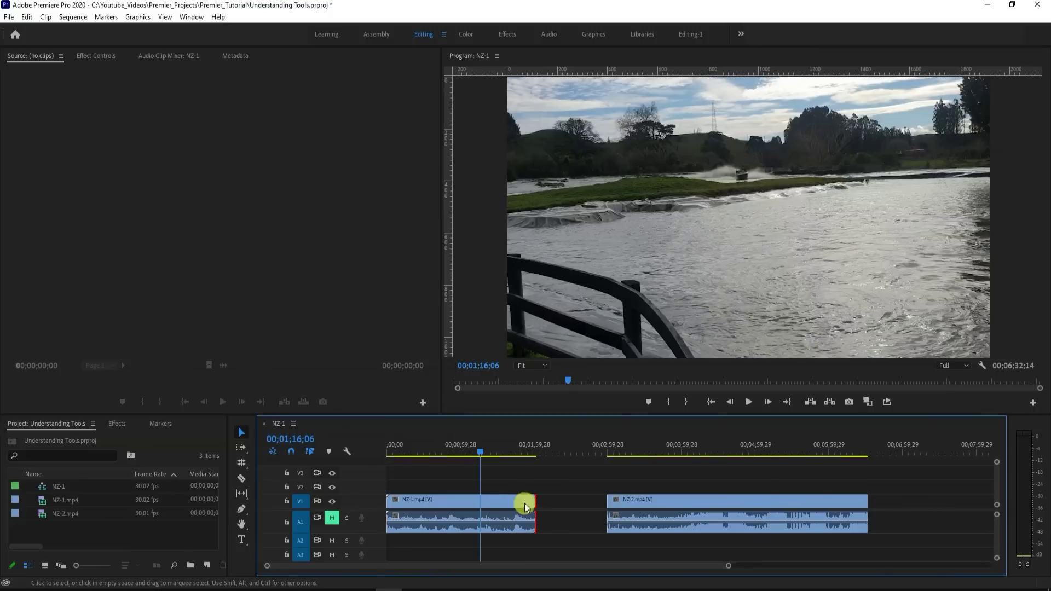
drag(390, 500, 406, 500)
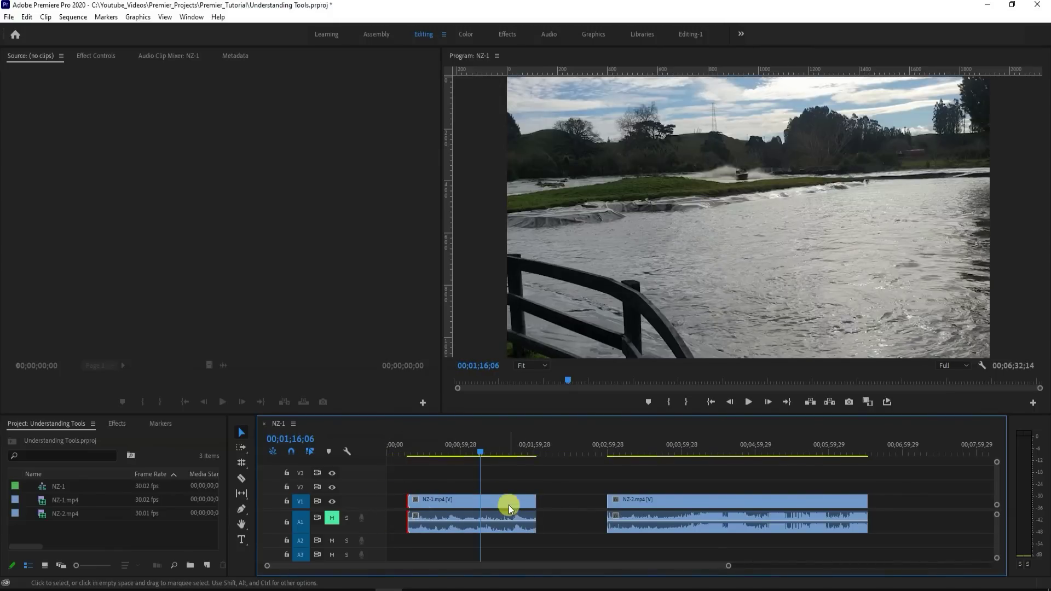
- Extend the trimmed ends of NZ-1.mp4 and NZ-2.mp4 back to their full lengths so the two clips meet again
click(527, 502)
drag(534, 501, 568, 500)
drag(407, 500, 386, 500)
click(659, 507)
drag(604, 498, 569, 498)
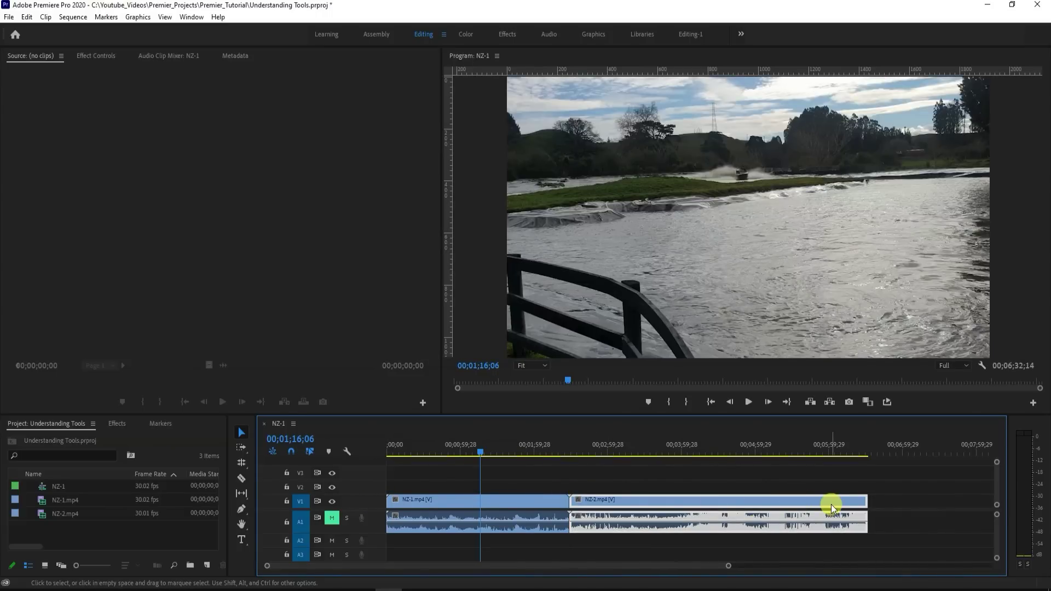
drag(866, 500, 909, 499)
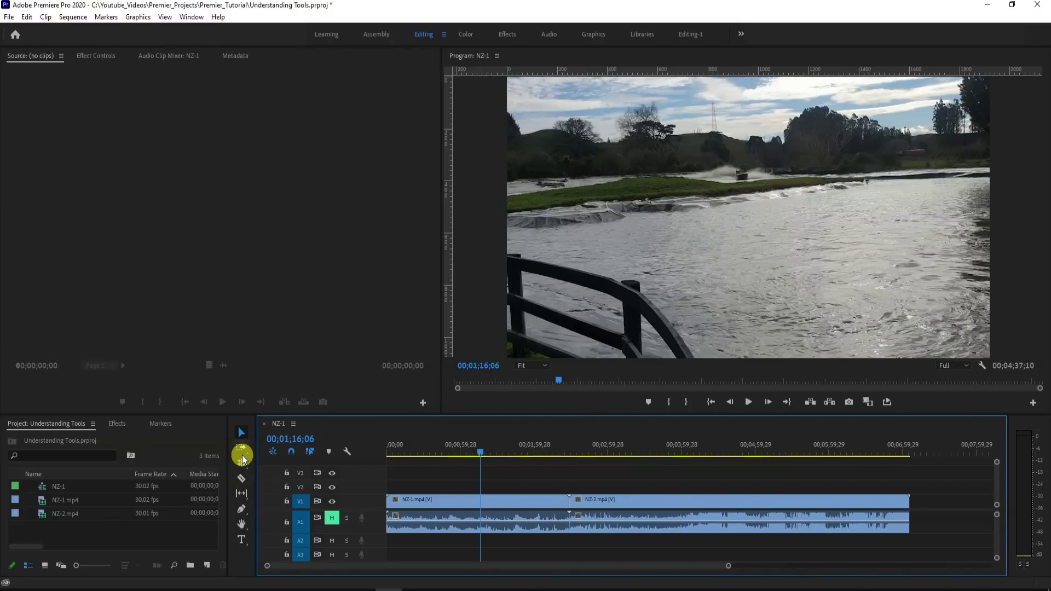
- Split NZ-2.mp4 with the Razor tool at about 00;05;56 and about 00;04;56, and return to the Selection tool
key(n)
click(245, 481)
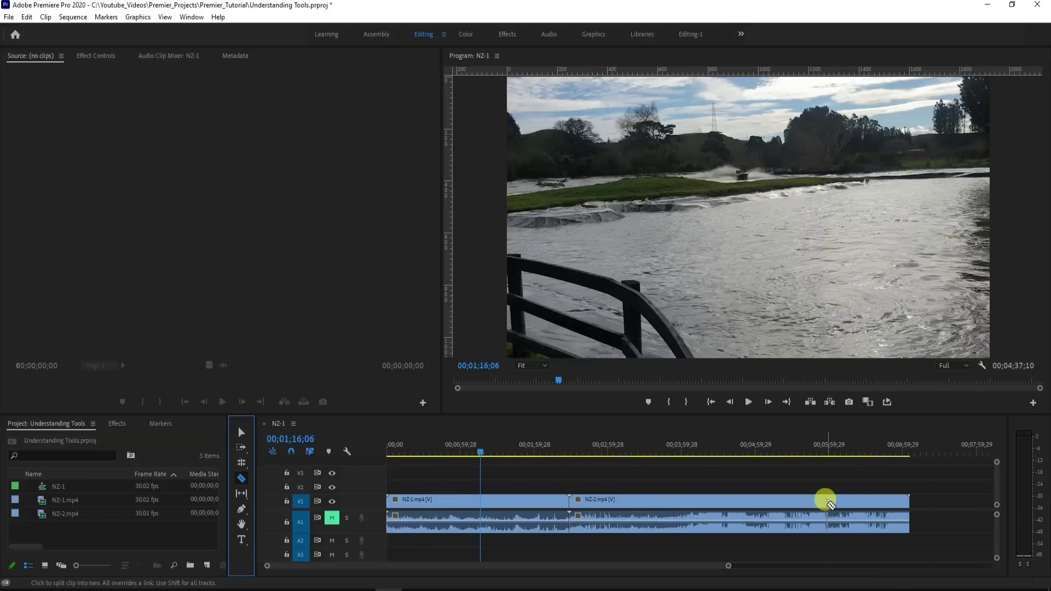
click(829, 507)
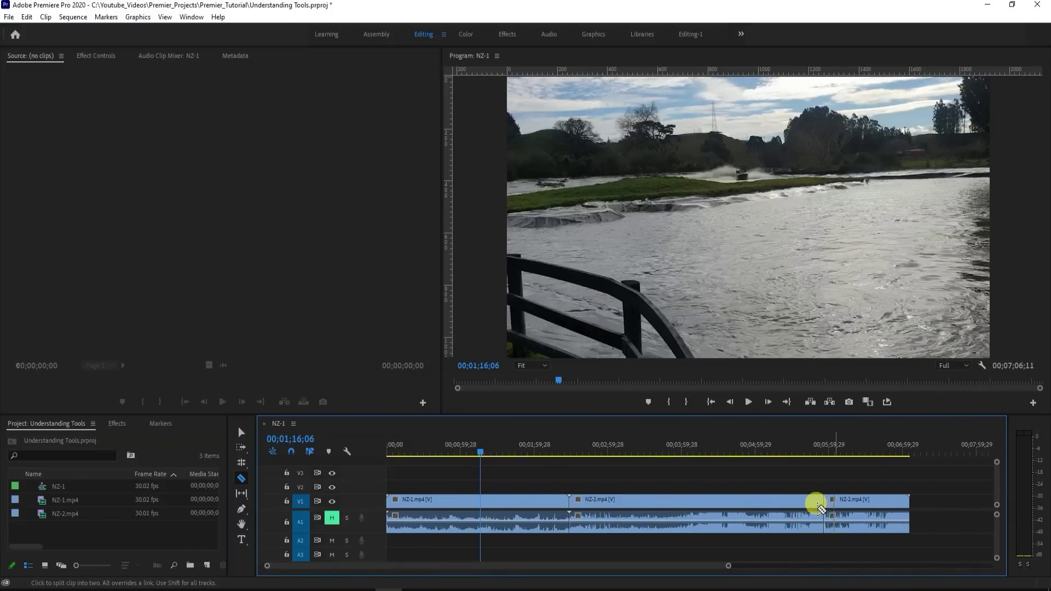
click(749, 507)
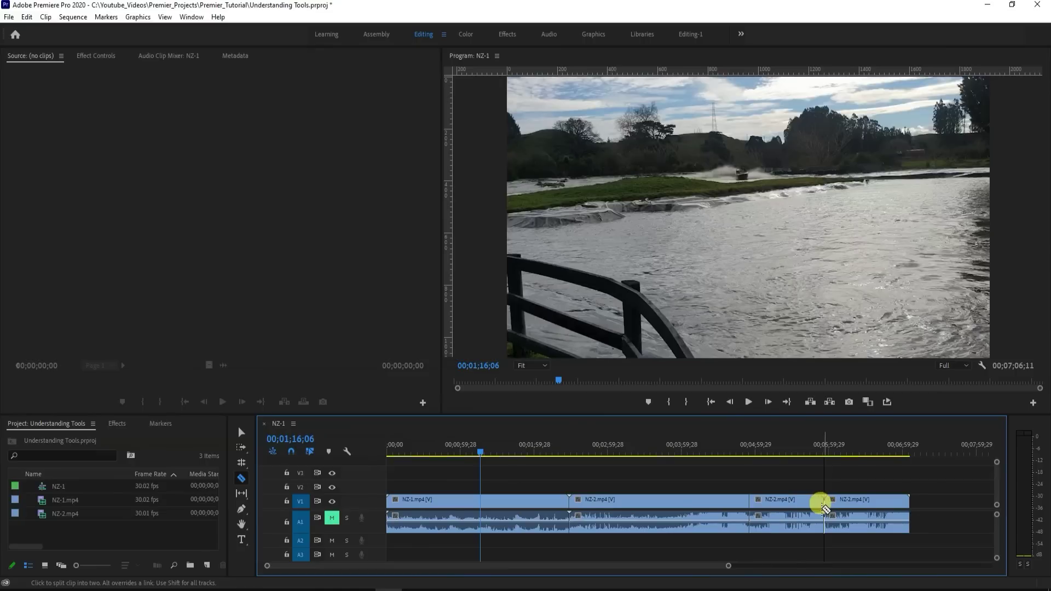
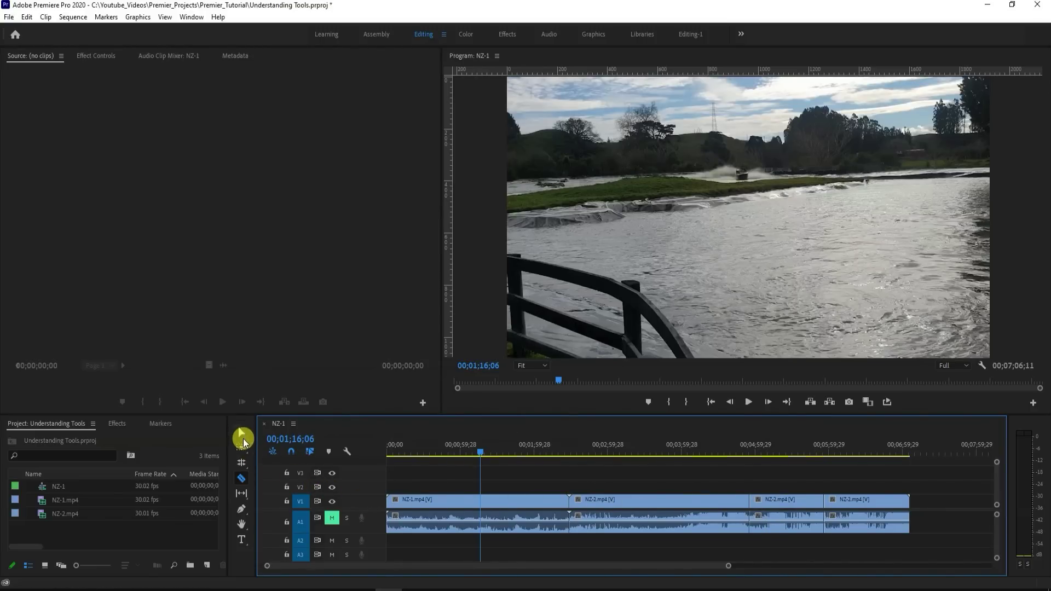
click(240, 433)
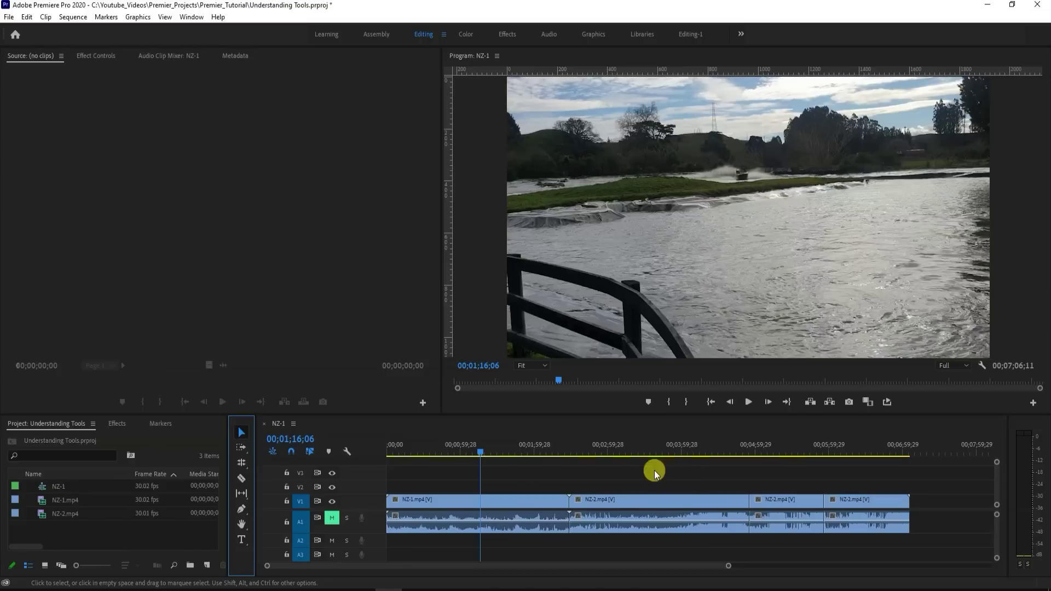
- Delete the middle NZ-2.mp4 segment and undo it, and delete the last NZ-2.mp4 segment and undo that as well
click(787, 503)
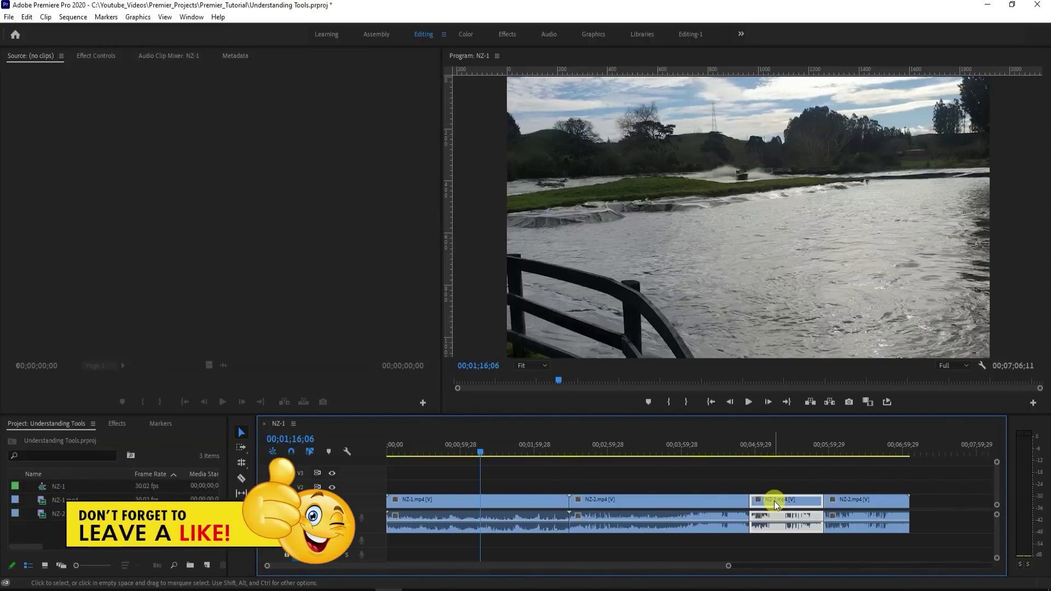
key(Delete)
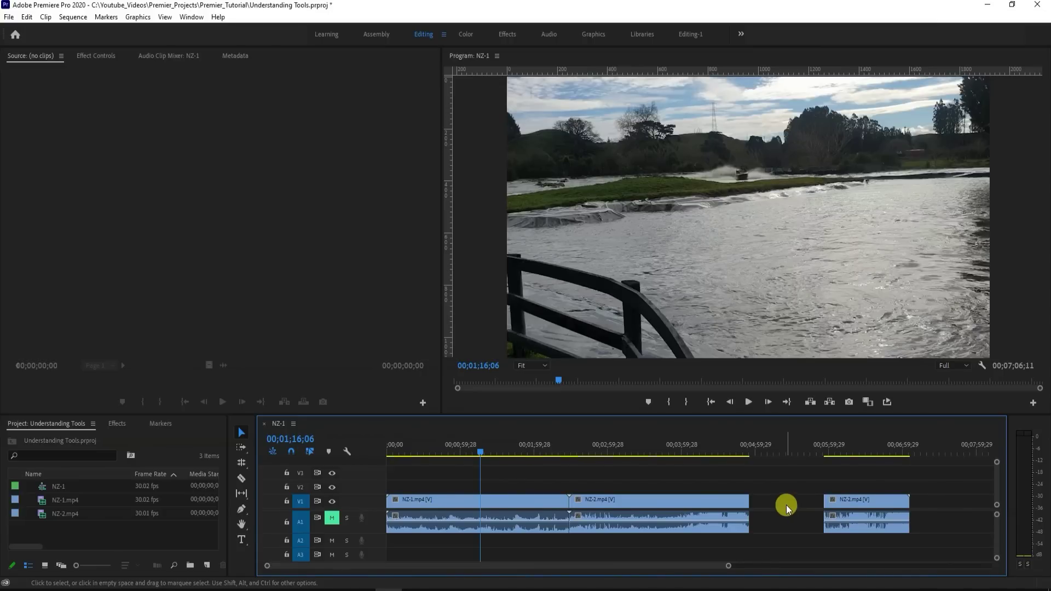
key(ctrl+z)
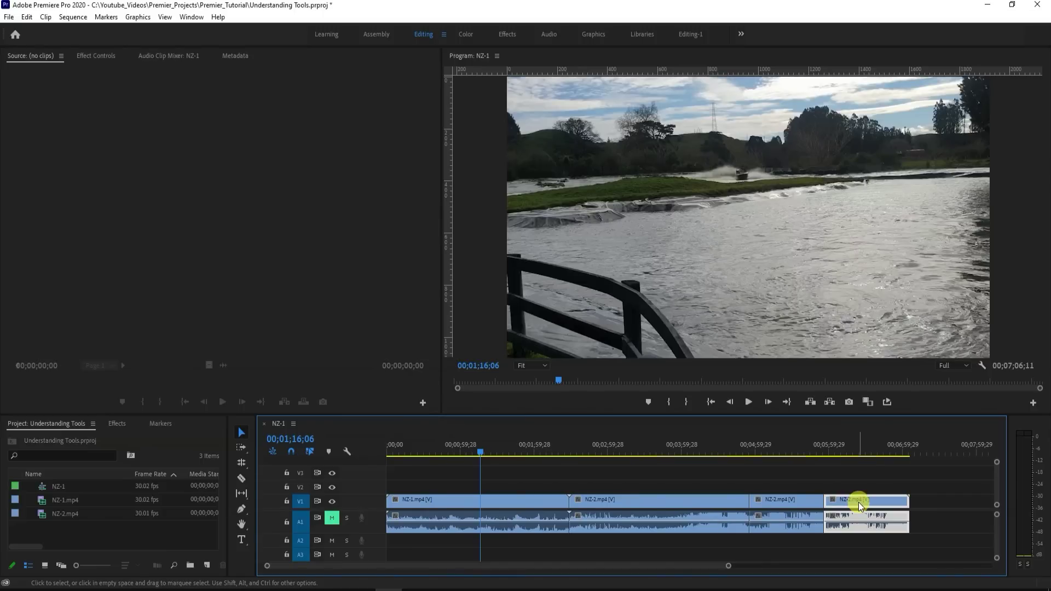
click(844, 515)
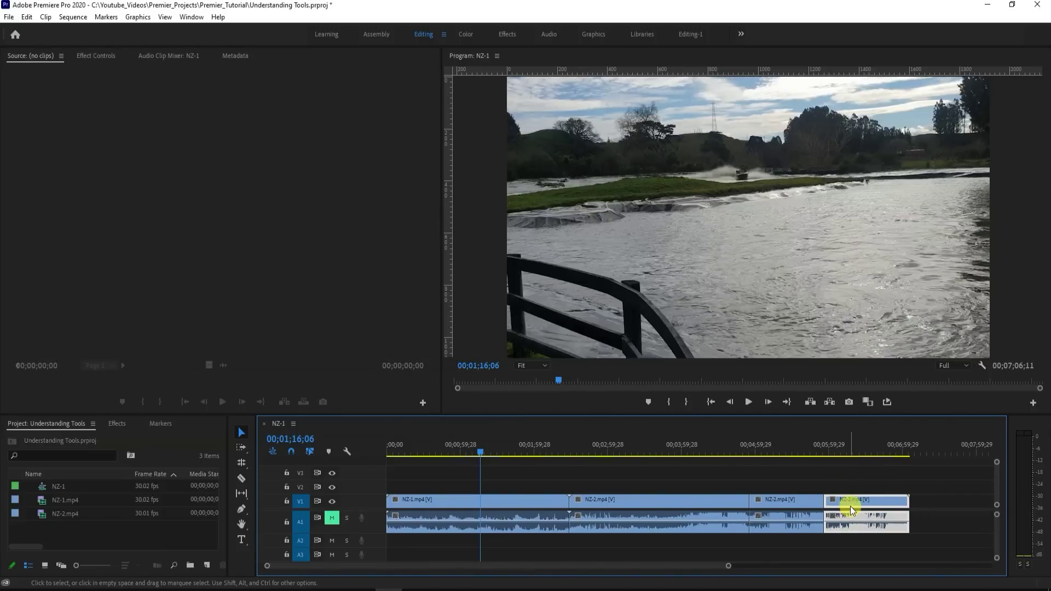
key(Delete)
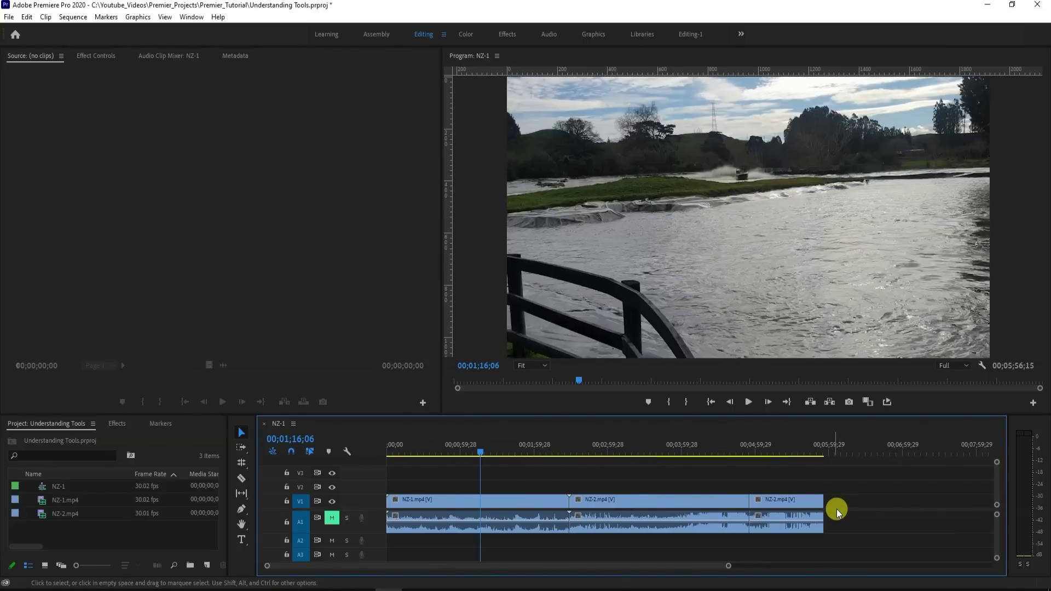
key(ctrl+z)
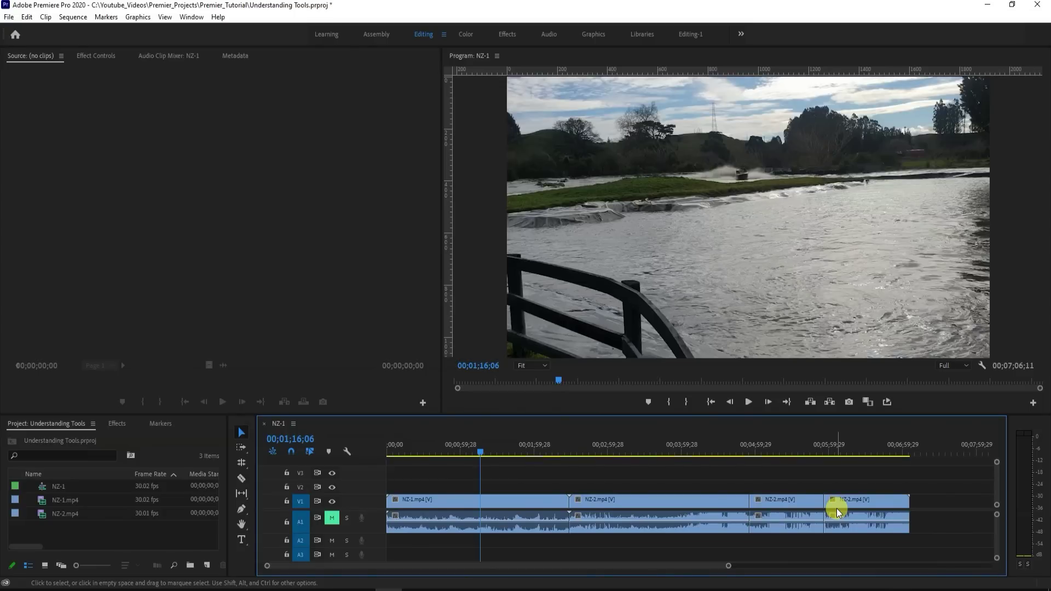
- Select the last two NZ-2.mp4 segments with the Track Select Forward tool, move them about 43 seconds later, and undo the move
click(241, 448)
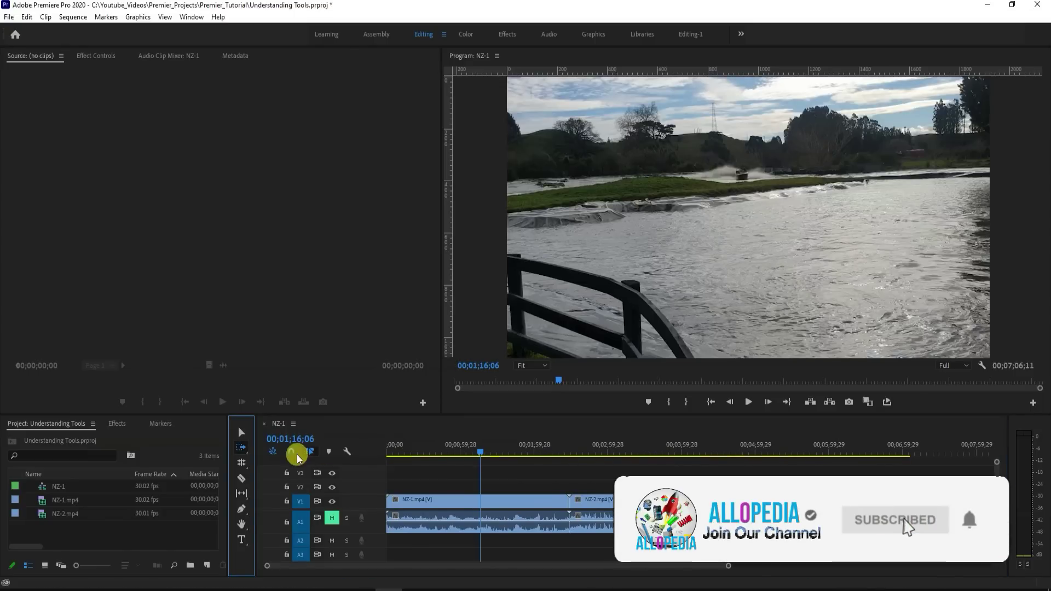
click(244, 450)
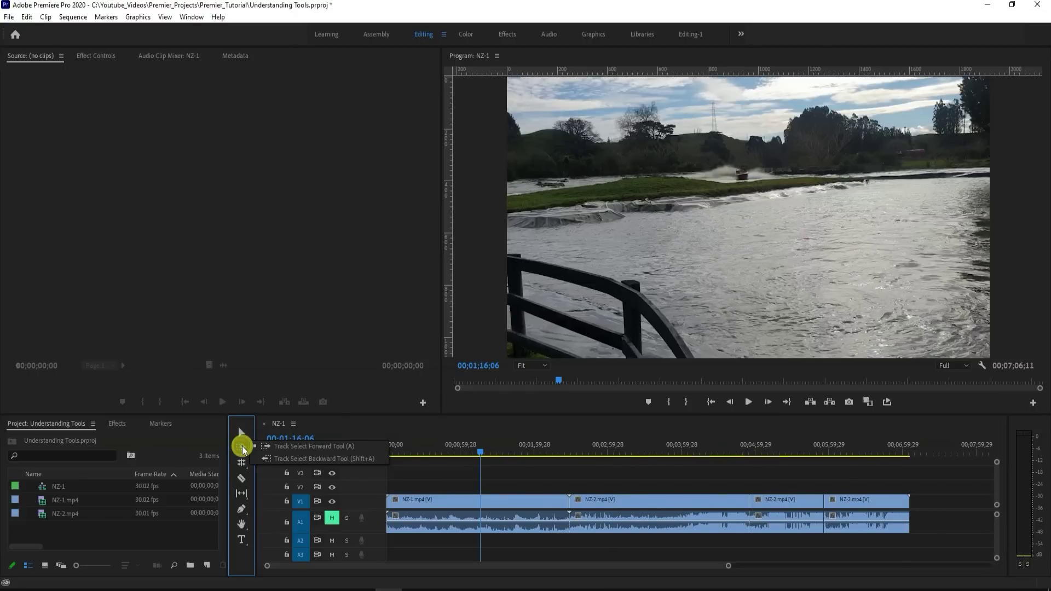
click(313, 447)
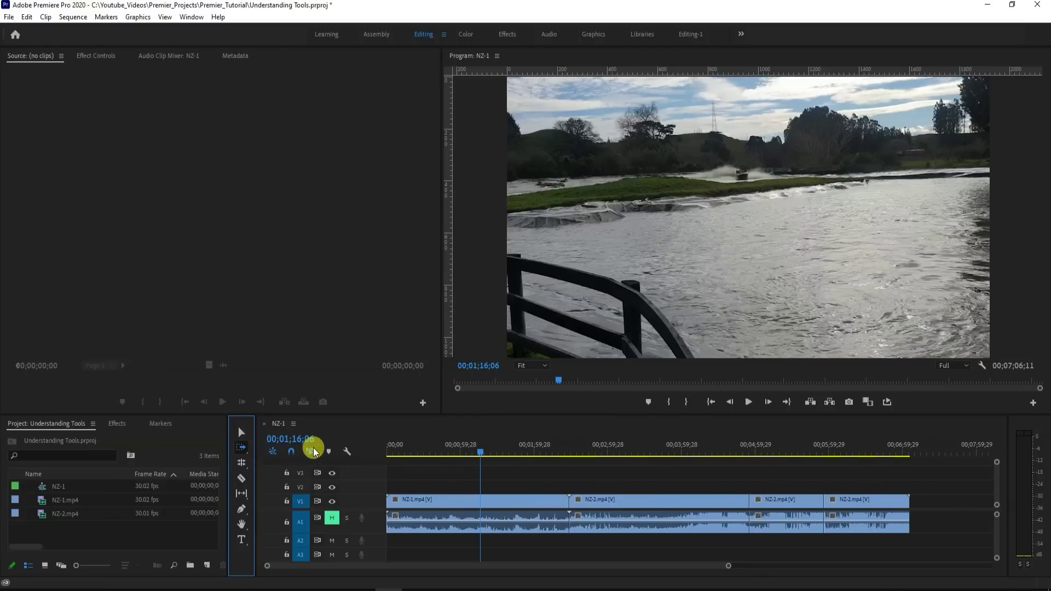
click(571, 500)
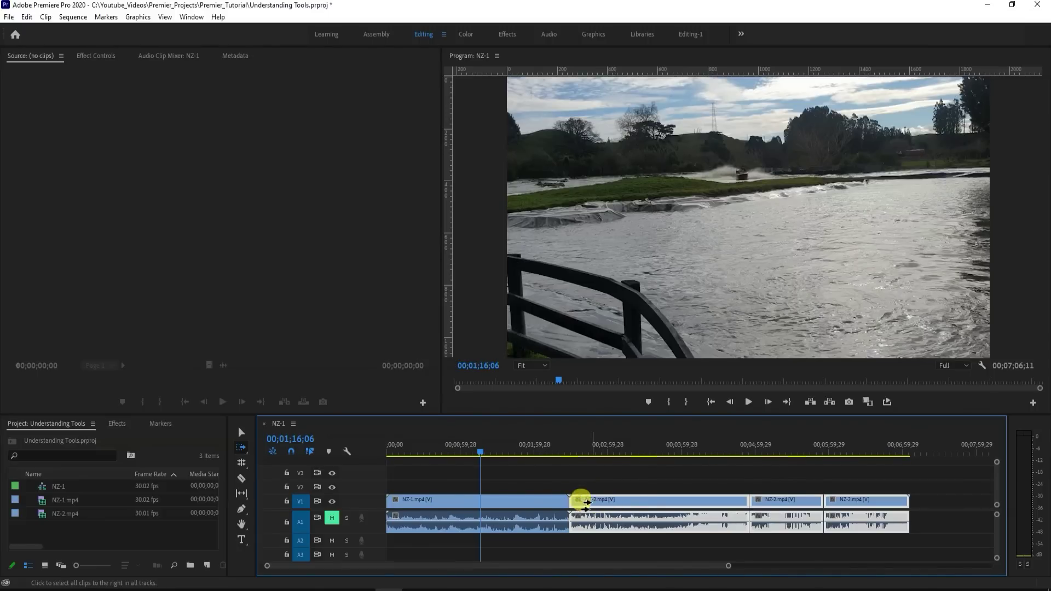
click(757, 500)
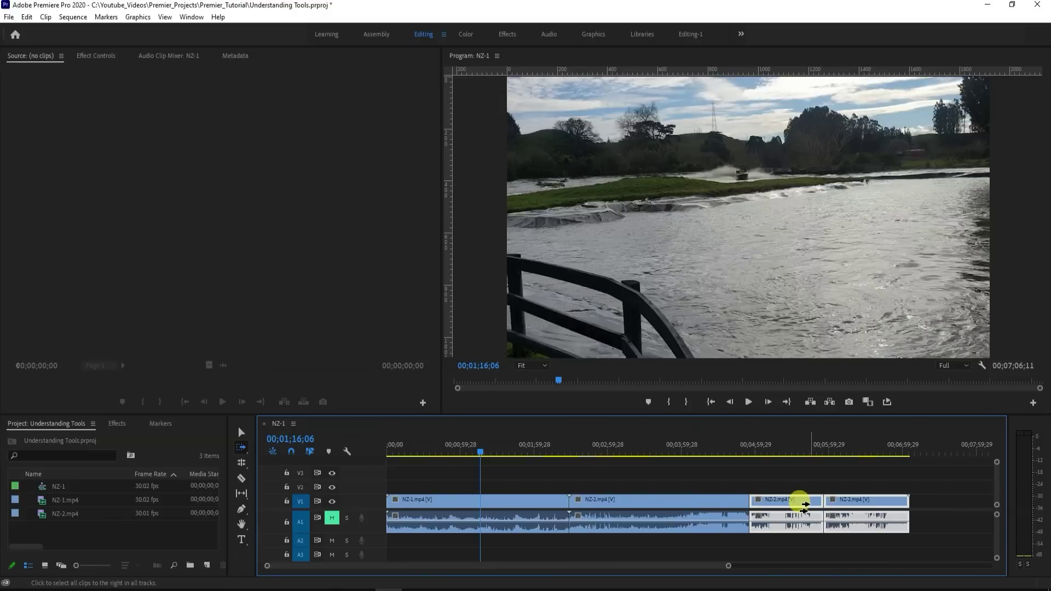
drag(783, 503, 830, 507)
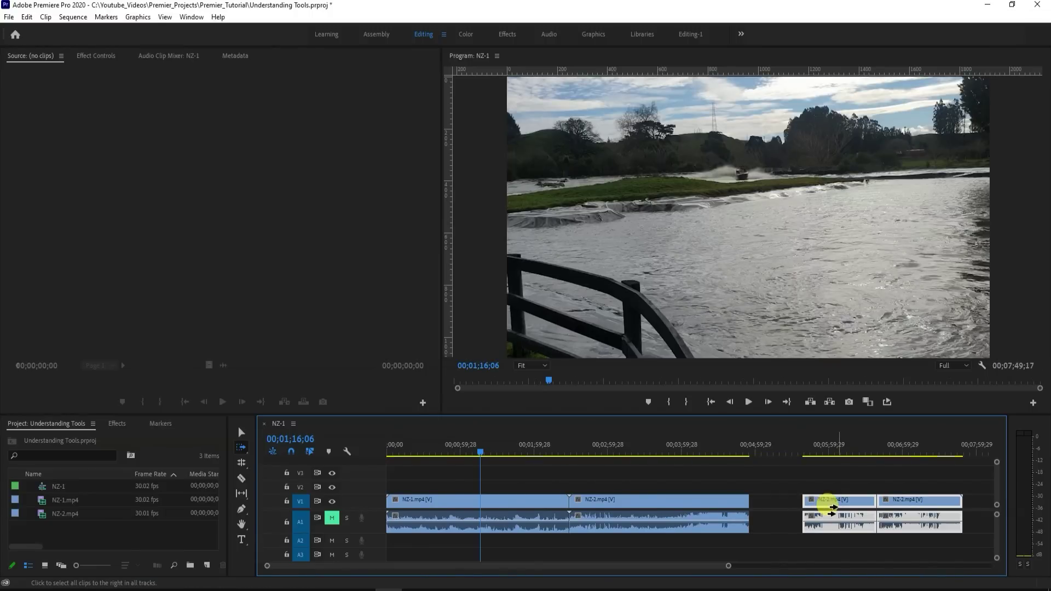
key(ctrl+z)
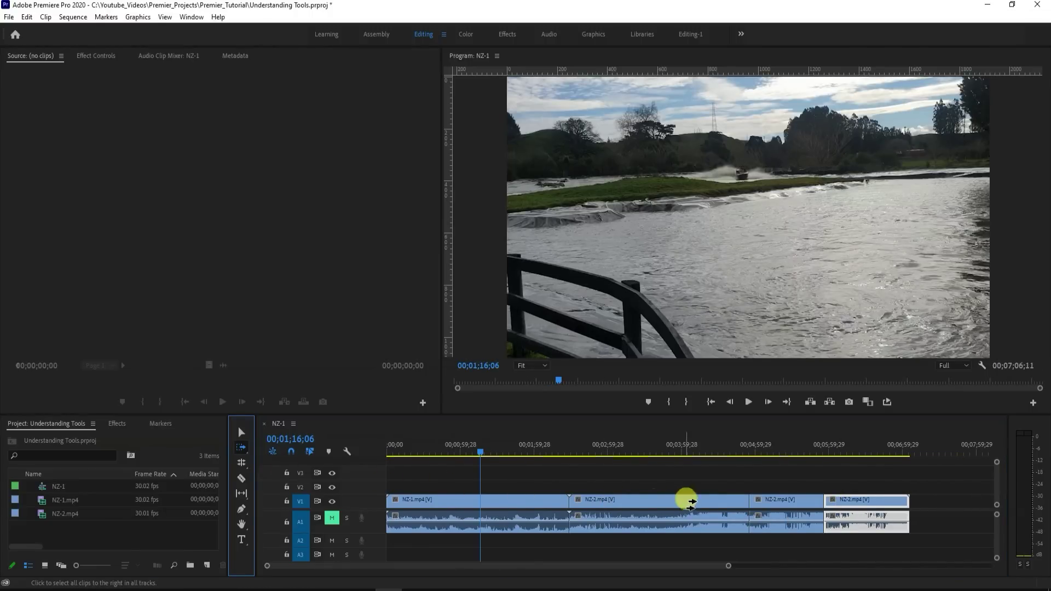
- Delete the last two NZ-2.mp4 segments together using Track Select Forward, and undo the deletion
click(762, 505)
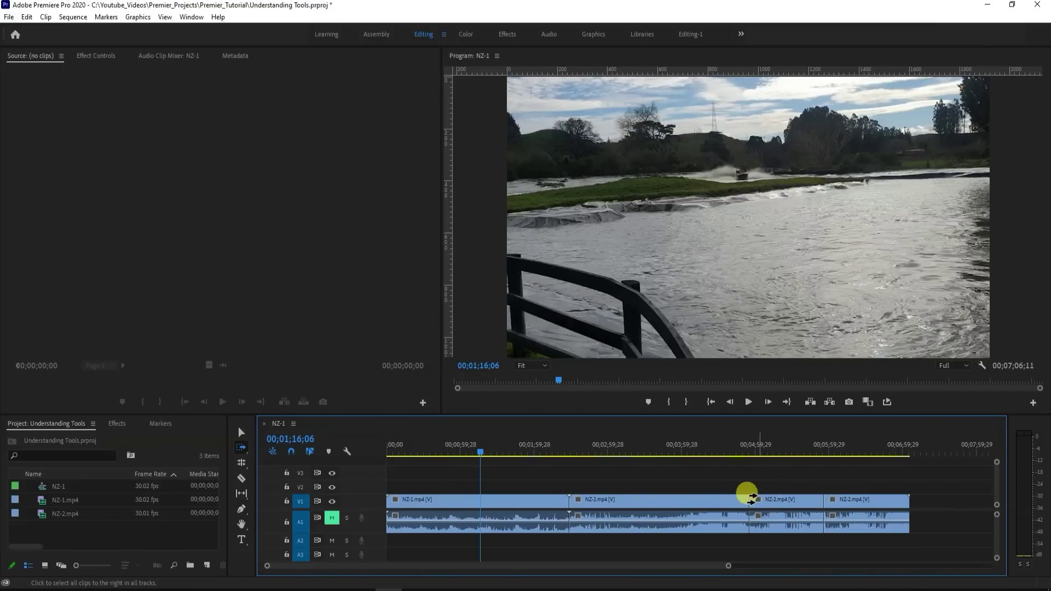
click(761, 504)
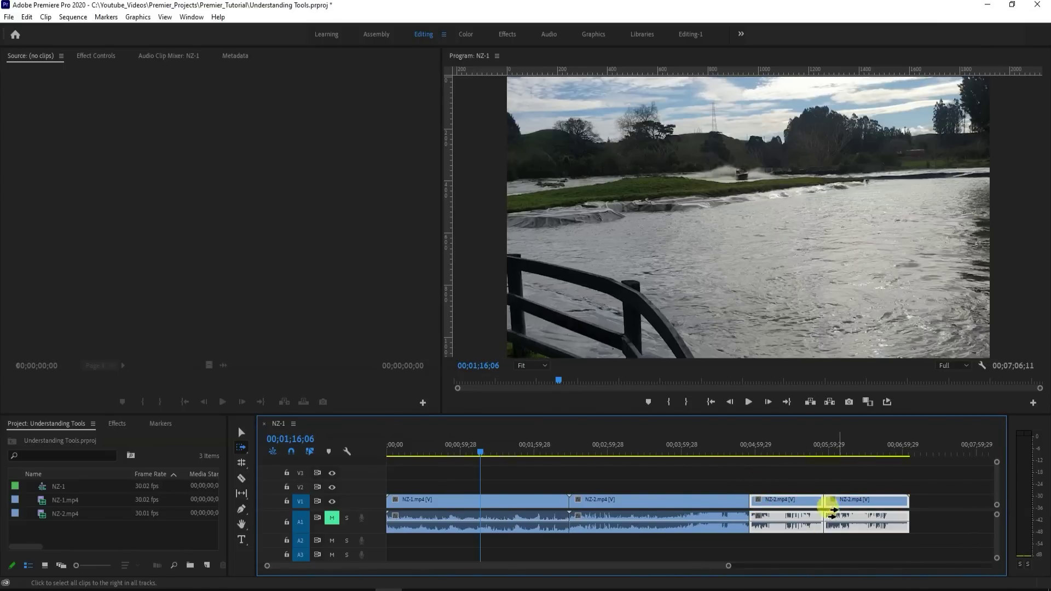
key(Delete)
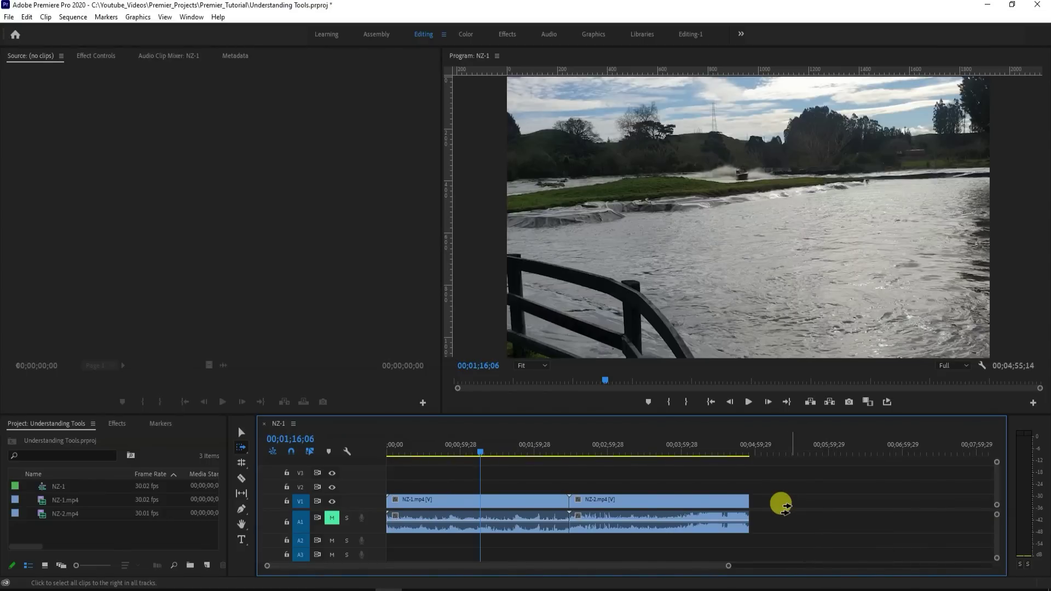
key(ctrl+z)
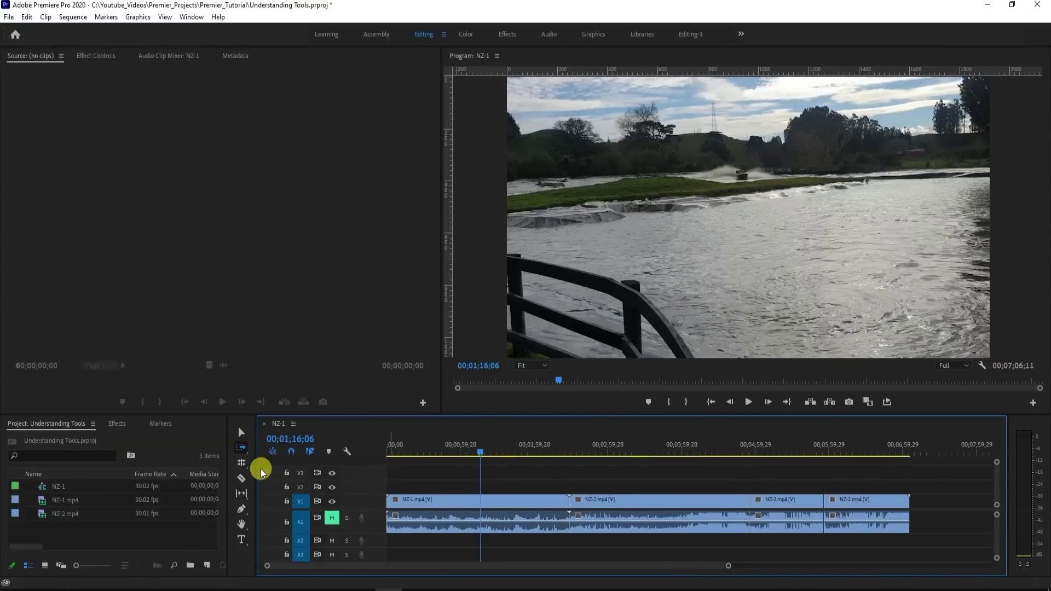
- Select clips backward from different segments with the Track Select Backward tool, clear the selection, and return to the Selection tool
click(248, 454)
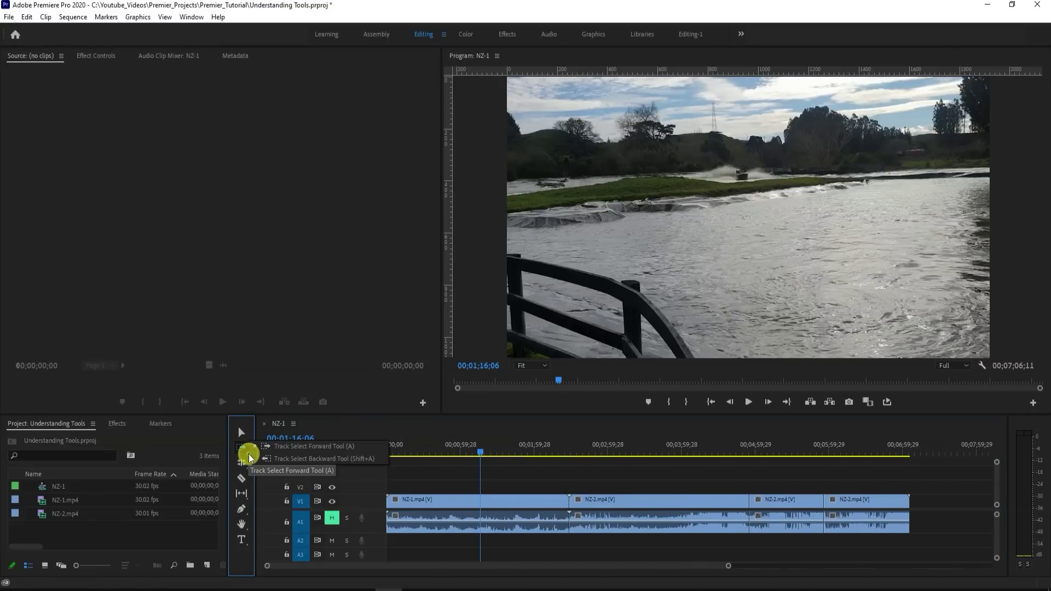
click(279, 447)
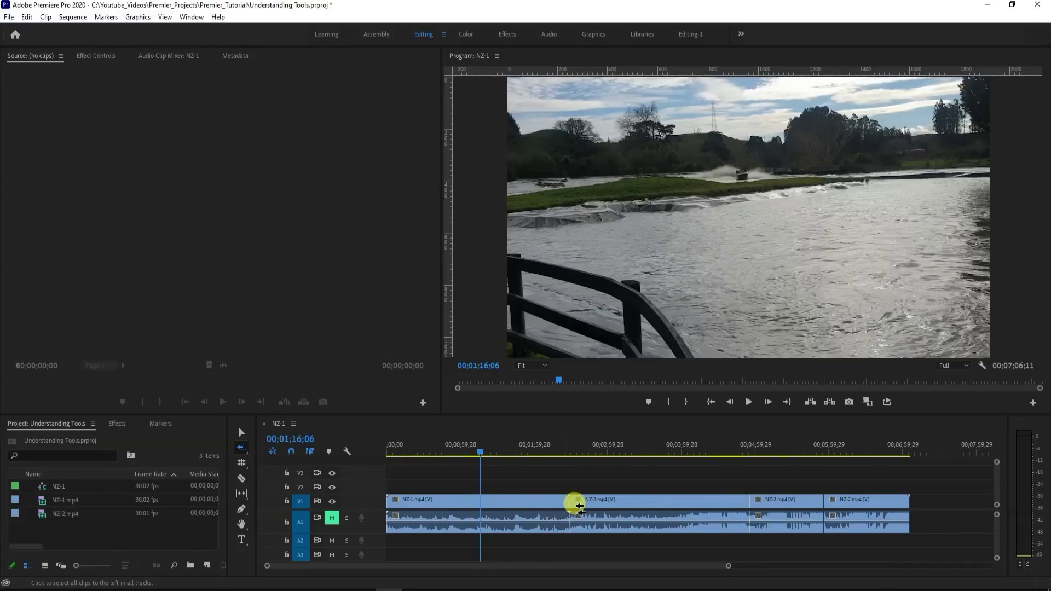
click(698, 503)
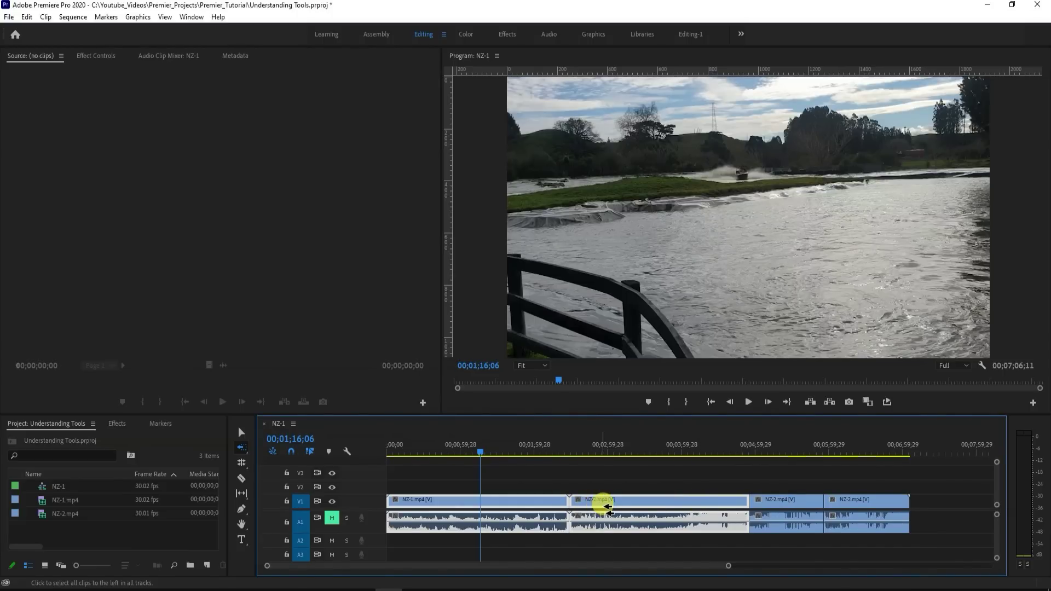
click(781, 503)
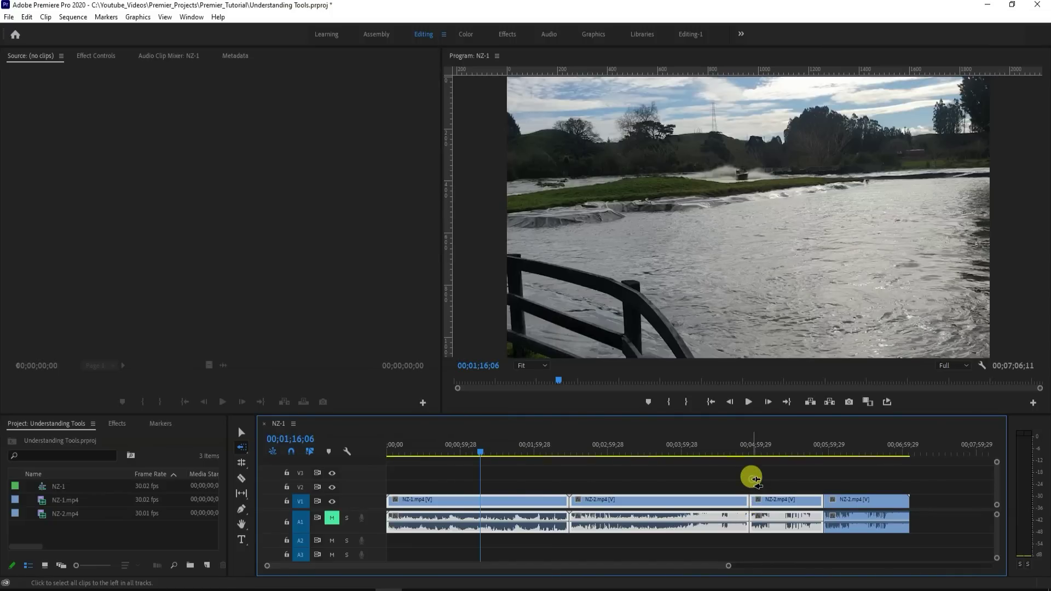
click(496, 480)
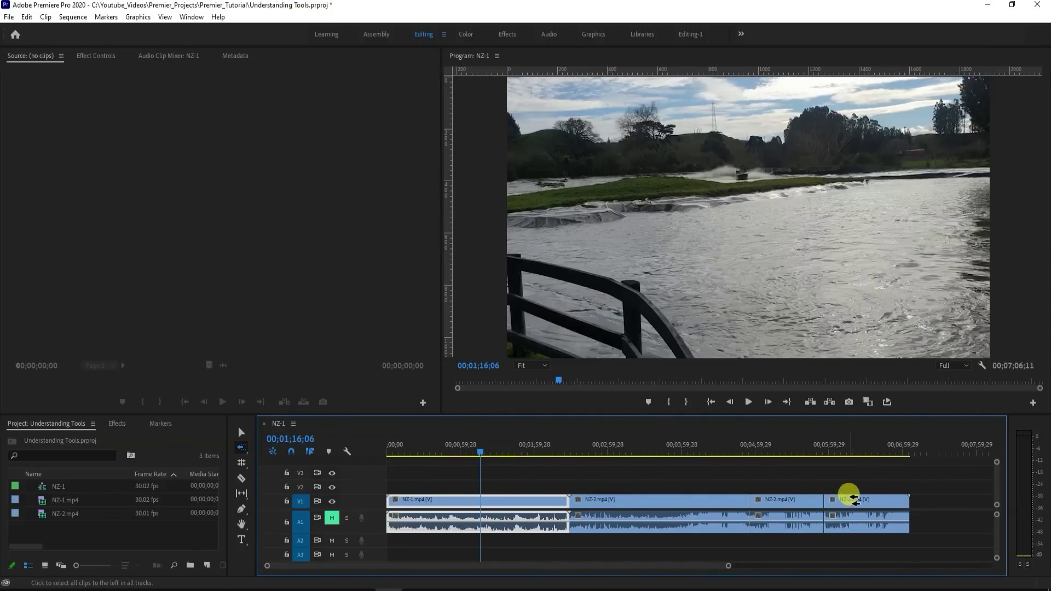
click(873, 500)
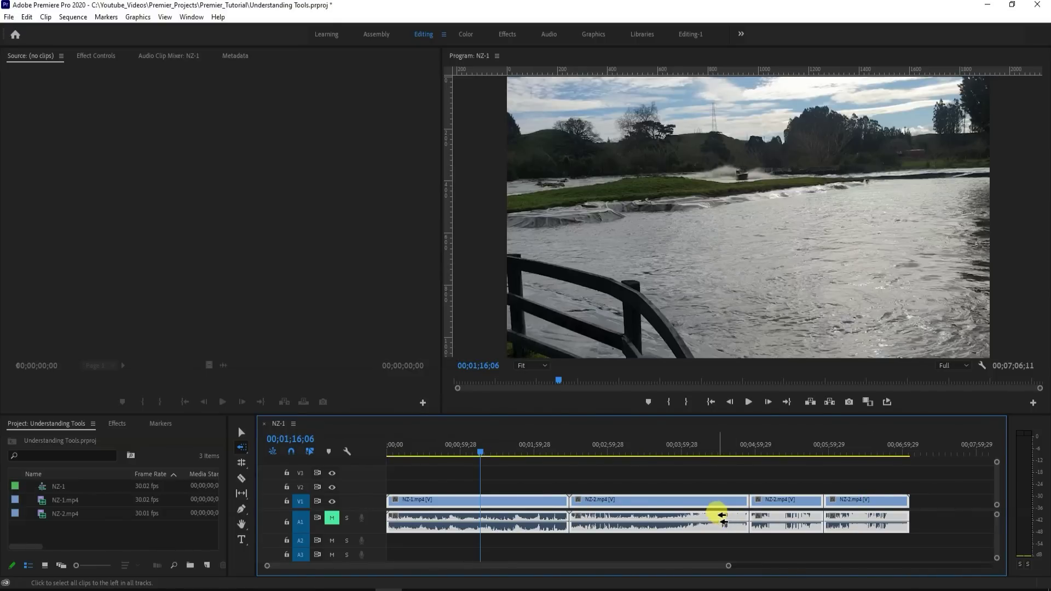
click(709, 506)
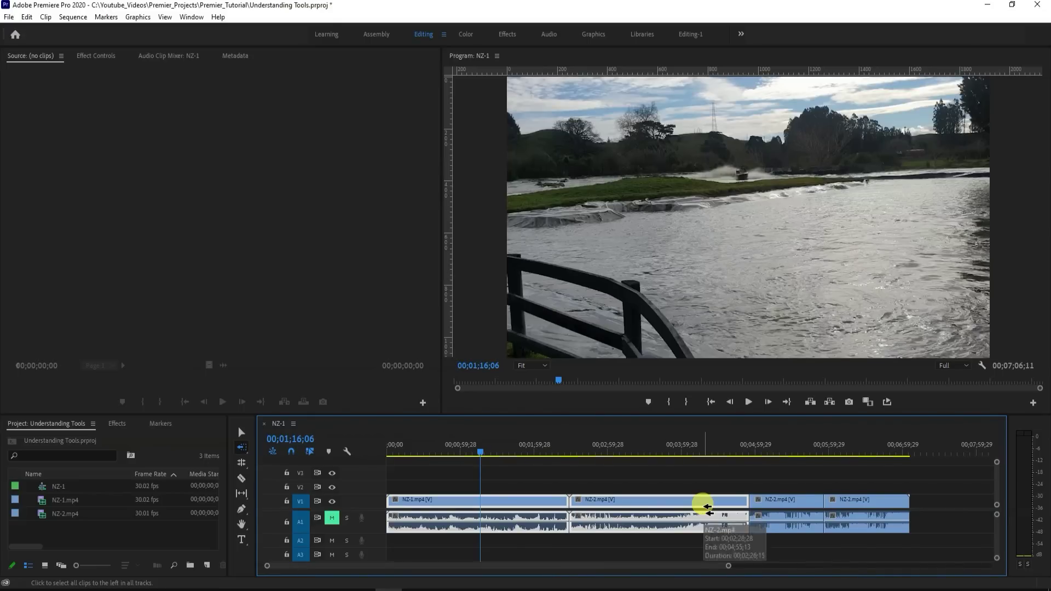
key(v)
key(ctrl+shift+a)
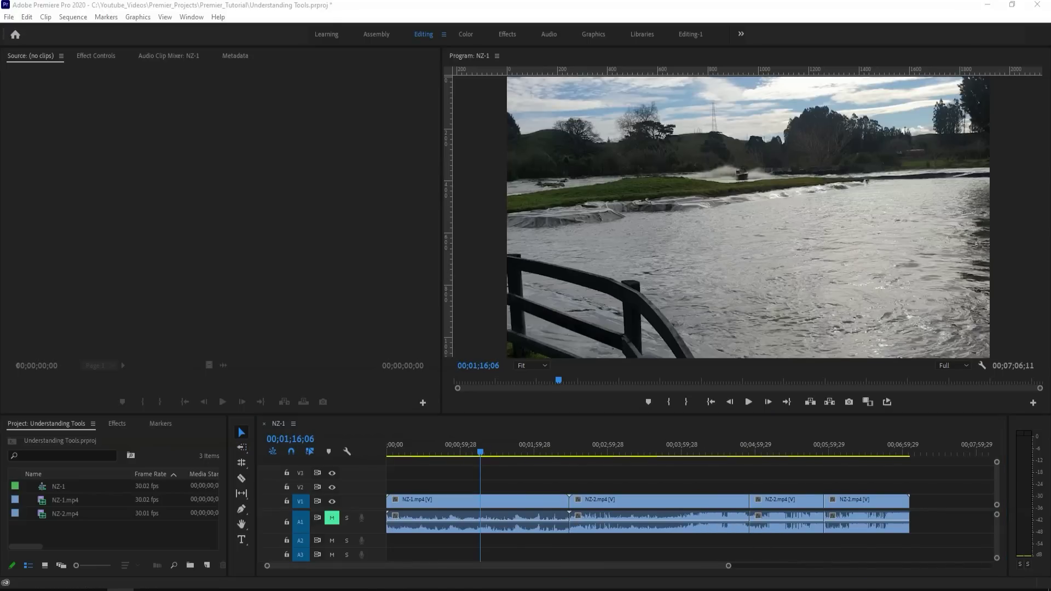
- Ripple-trim about 26 seconds off the start of the first NZ-2.mp4 segment with the Ripple Edit tool, and undo the trim
click(244, 464)
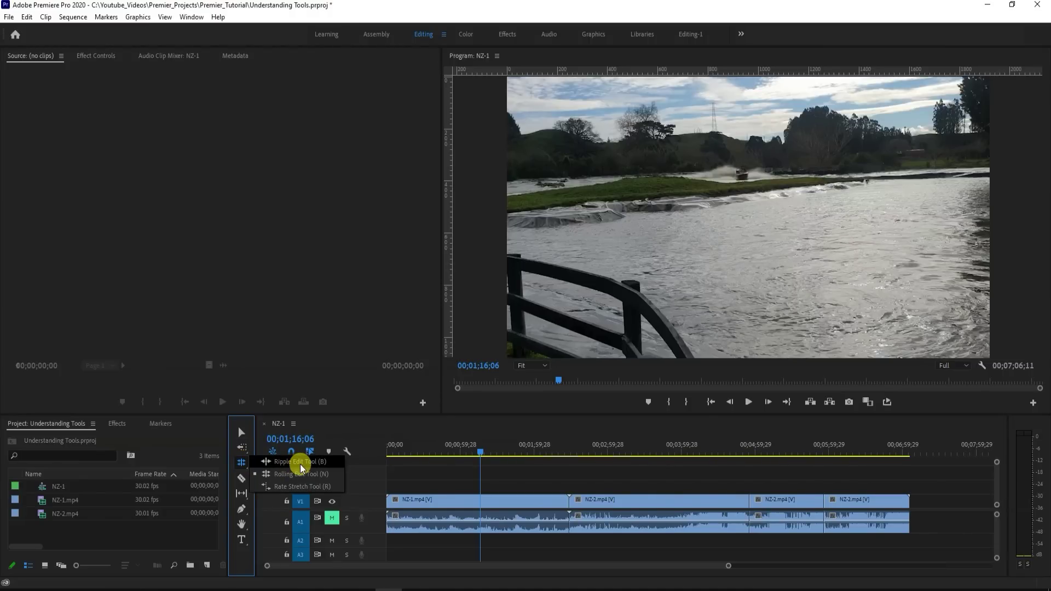
click(300, 462)
click(241, 436)
key(b)
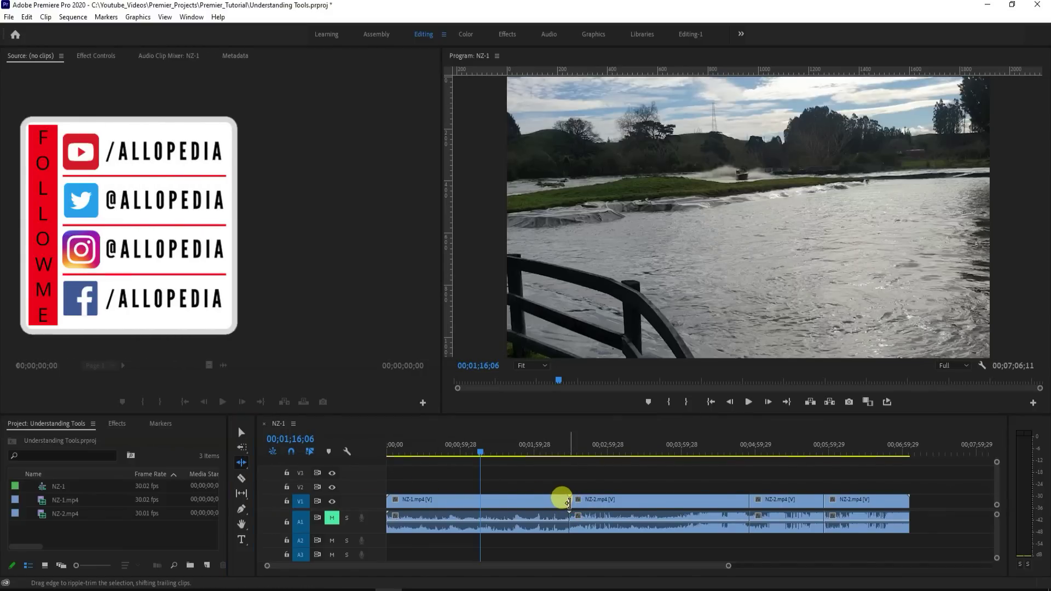
drag(573, 501, 602, 501)
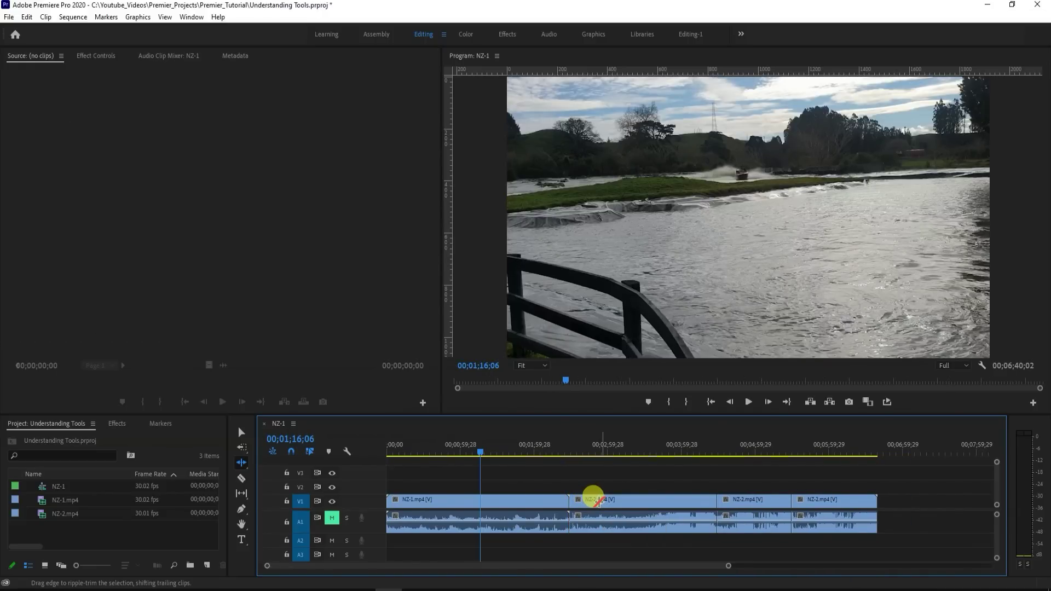
key(ctrl+z)
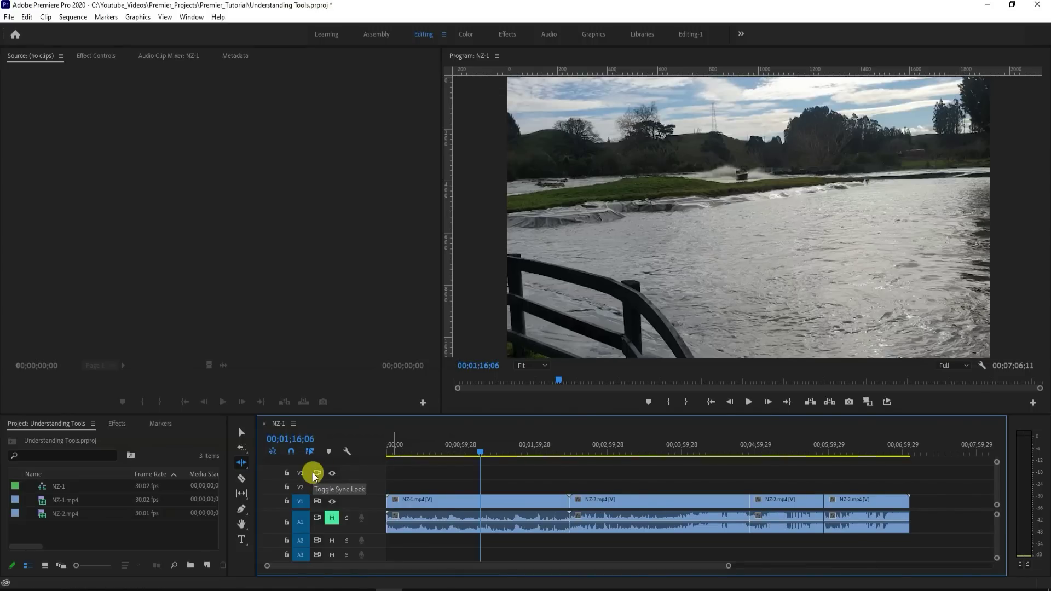
- Trim the start of the first NZ-2.mp4 segment with the Selection tool, close the resulting gap, and undo both edits
click(242, 436)
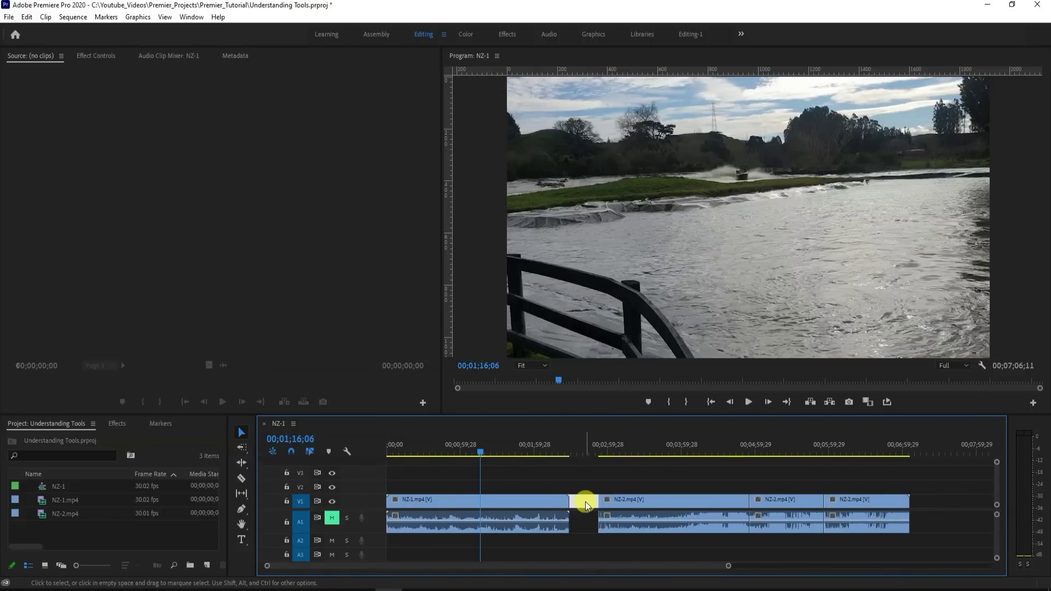
key(ctrl+shift+z)
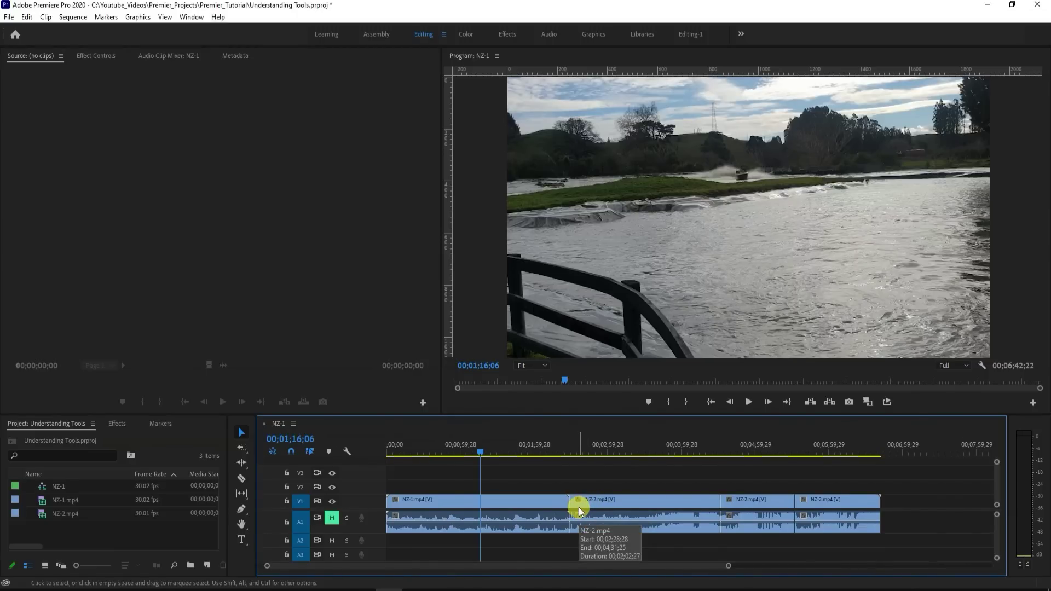
key(ctrl)
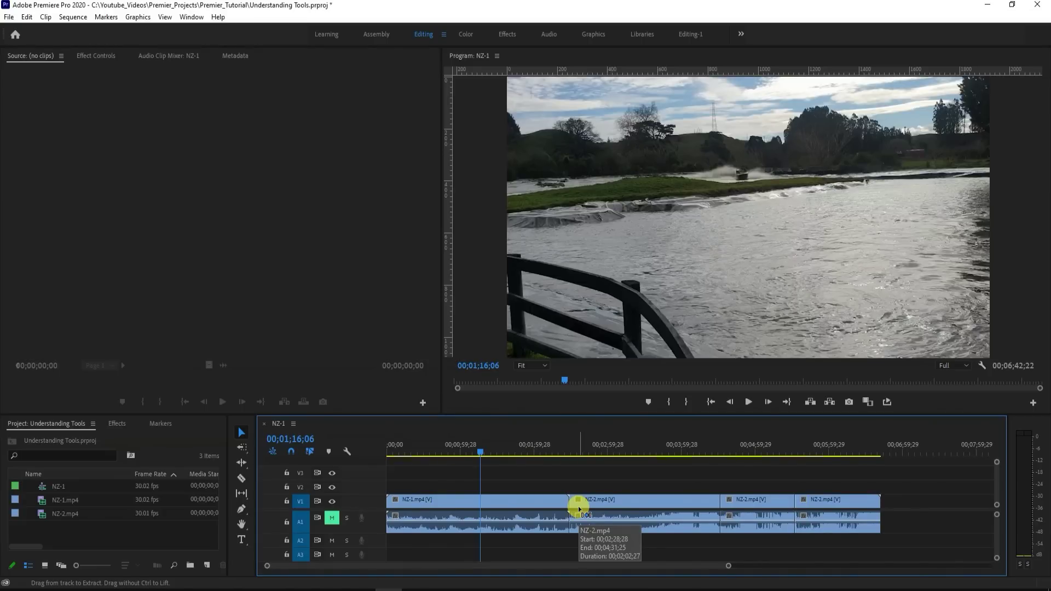
drag(579, 506, 580, 507)
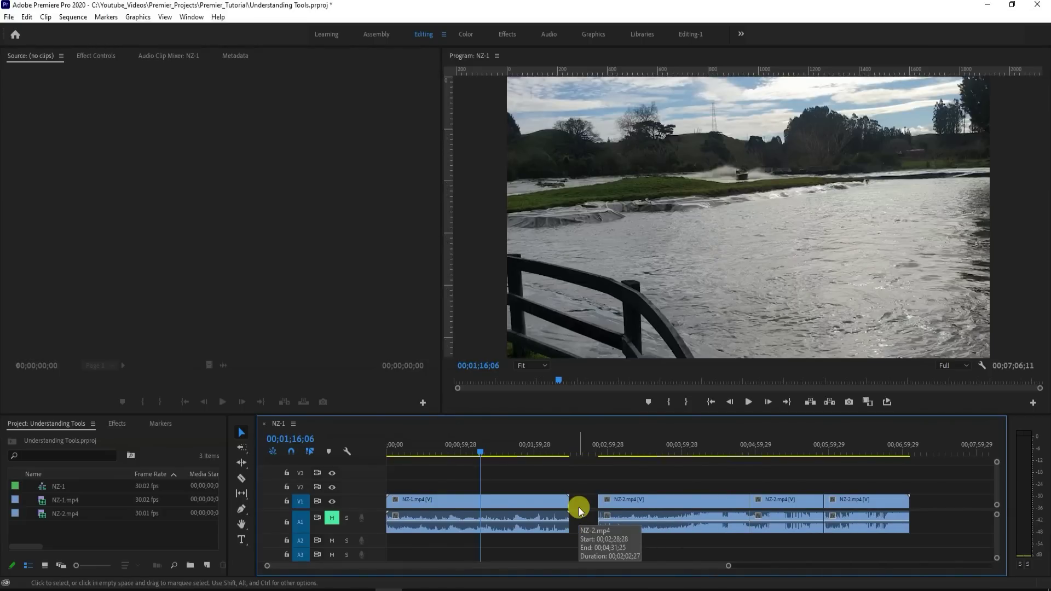
key(ctrl+z)
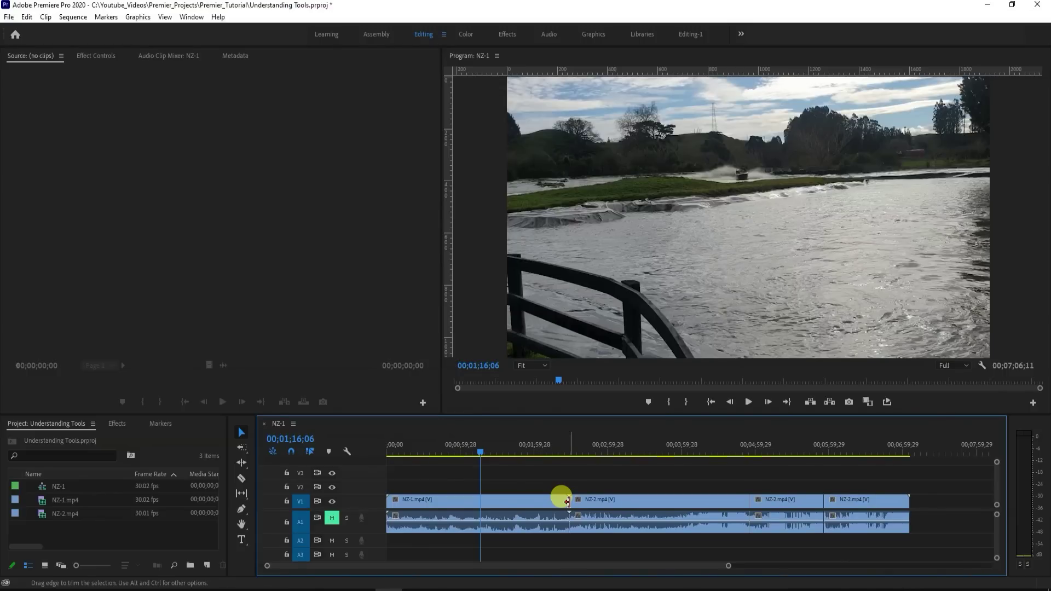
click(259, 462)
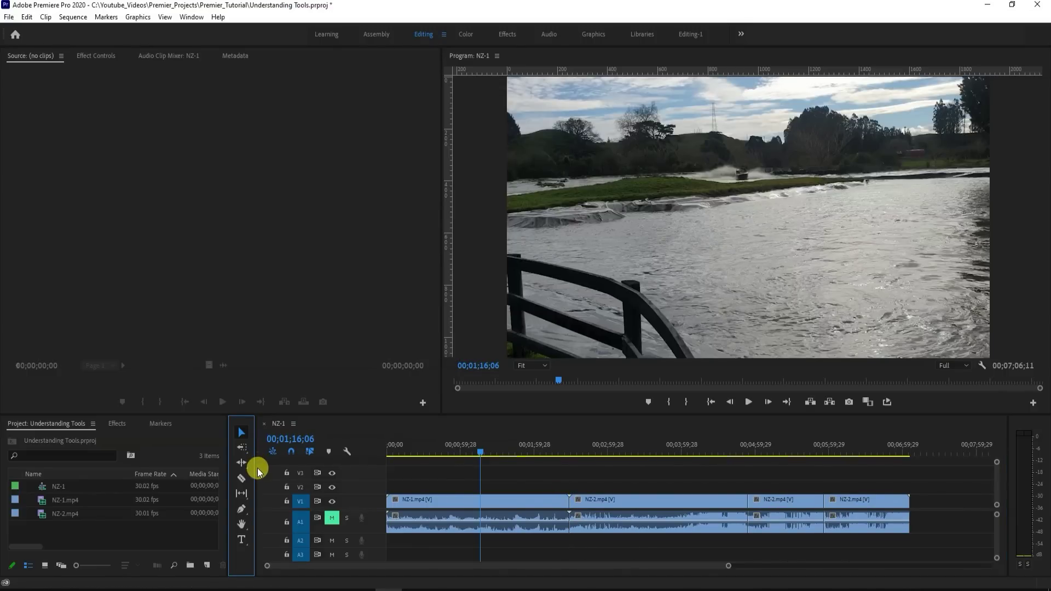
- Ripple-trim the first NZ-2.mp4 segment, the start of the second and the end of NZ-1.mp4, and undo the trims
click(243, 463)
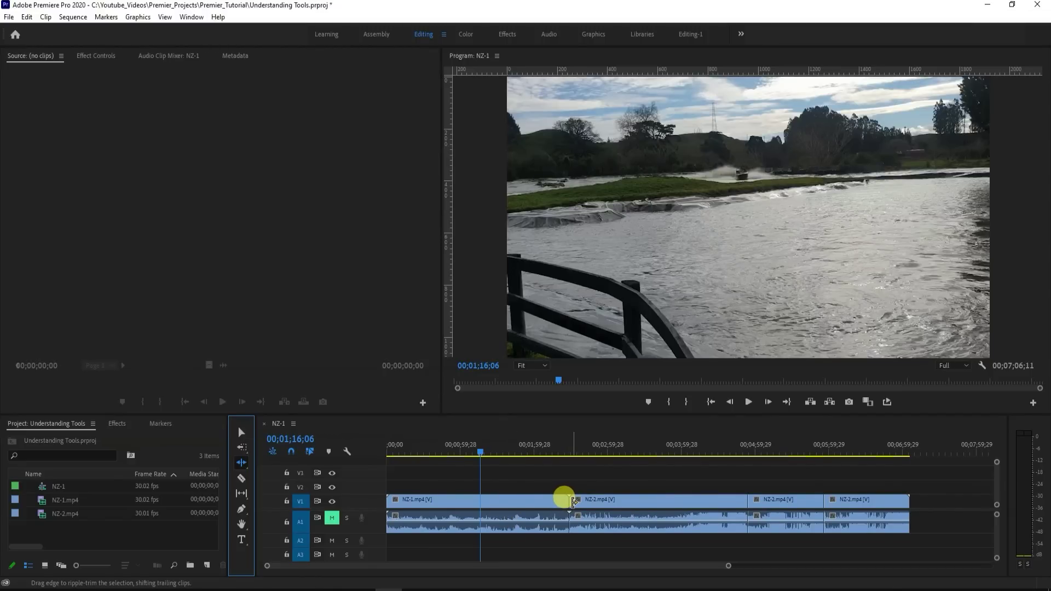
drag(571, 501, 599, 503)
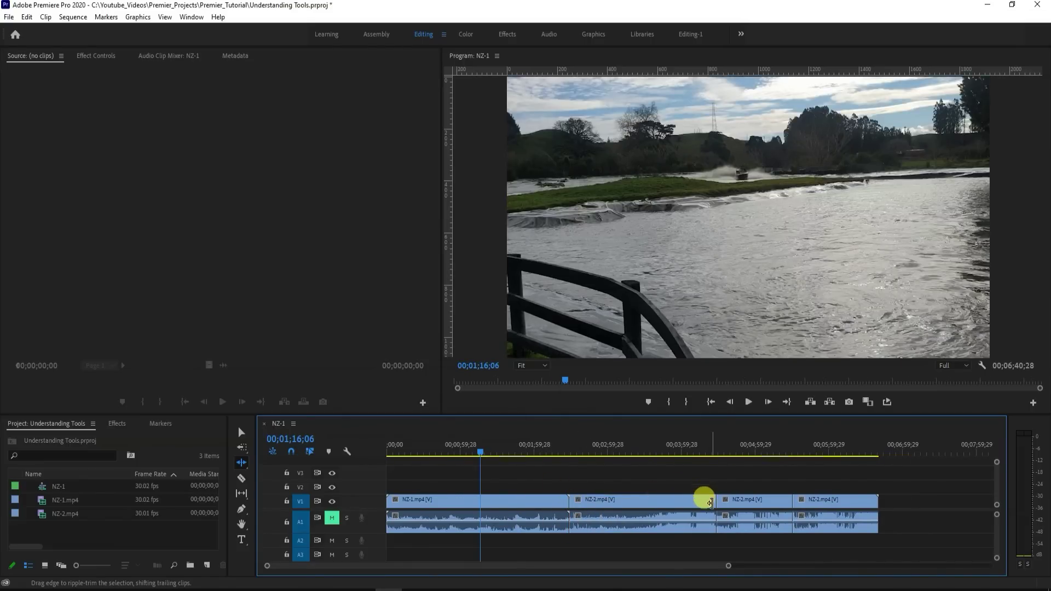
drag(714, 500, 734, 497)
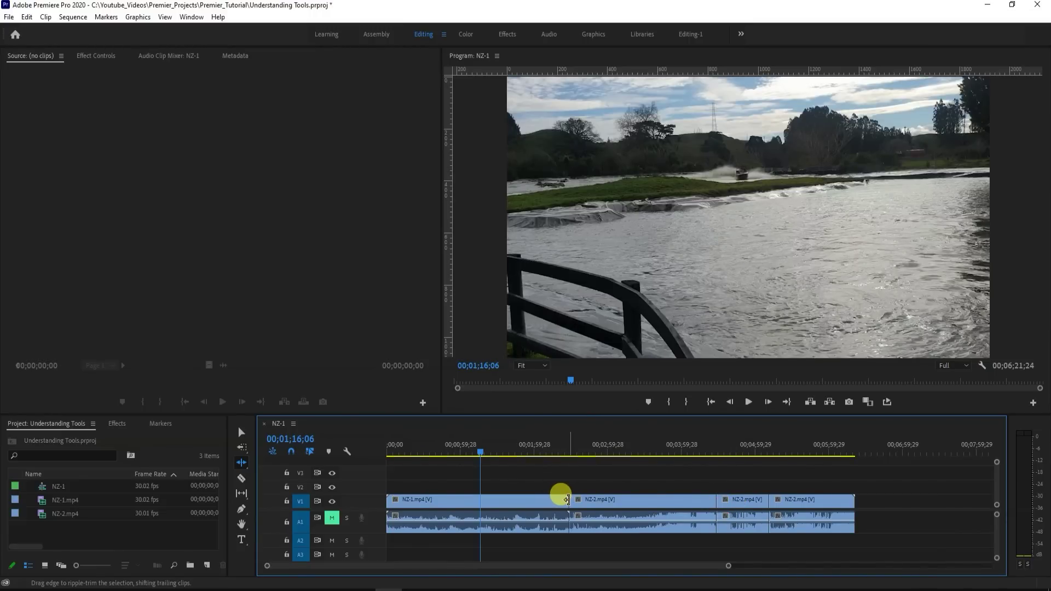
drag(568, 500, 534, 497)
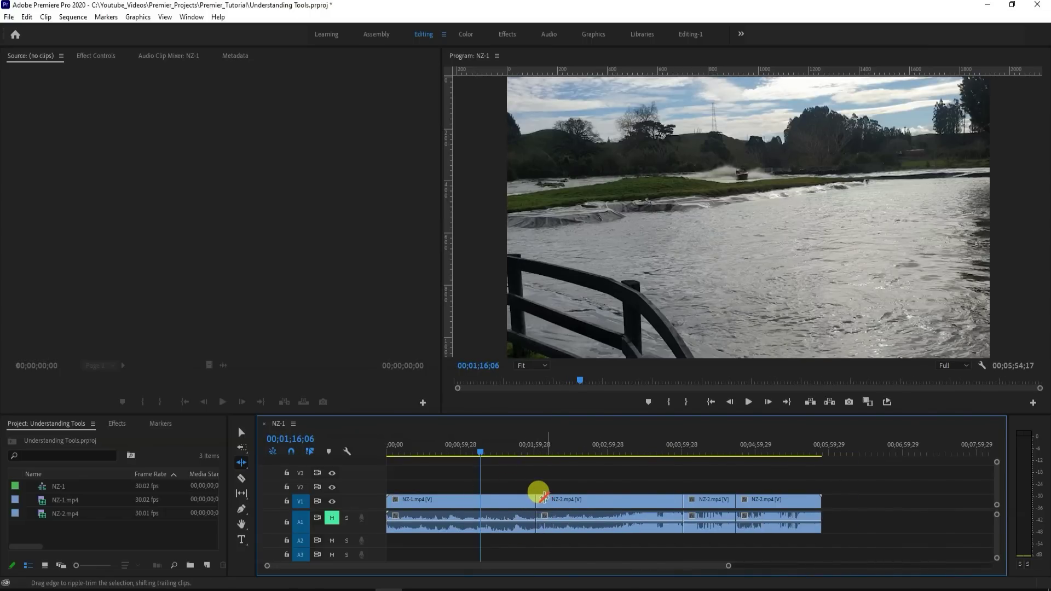
key(ctrl+z)
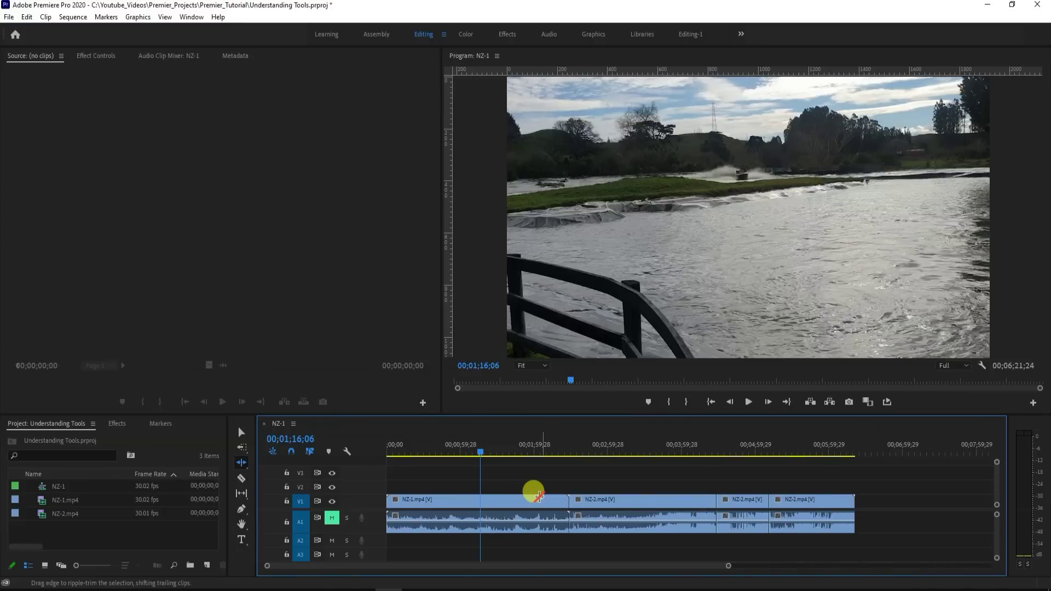
key(ctrl+z)
key(ctrl+z)
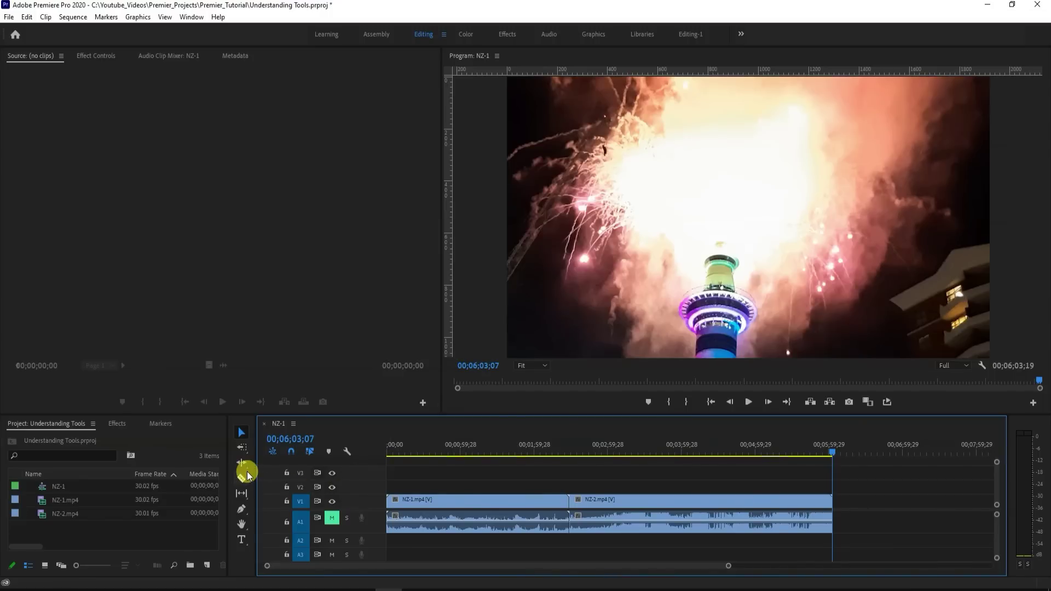
- Roll the cut between NZ-1.mp4 and NZ-2.mp4 earlier and back later with the Rolling Edit tool
click(246, 468)
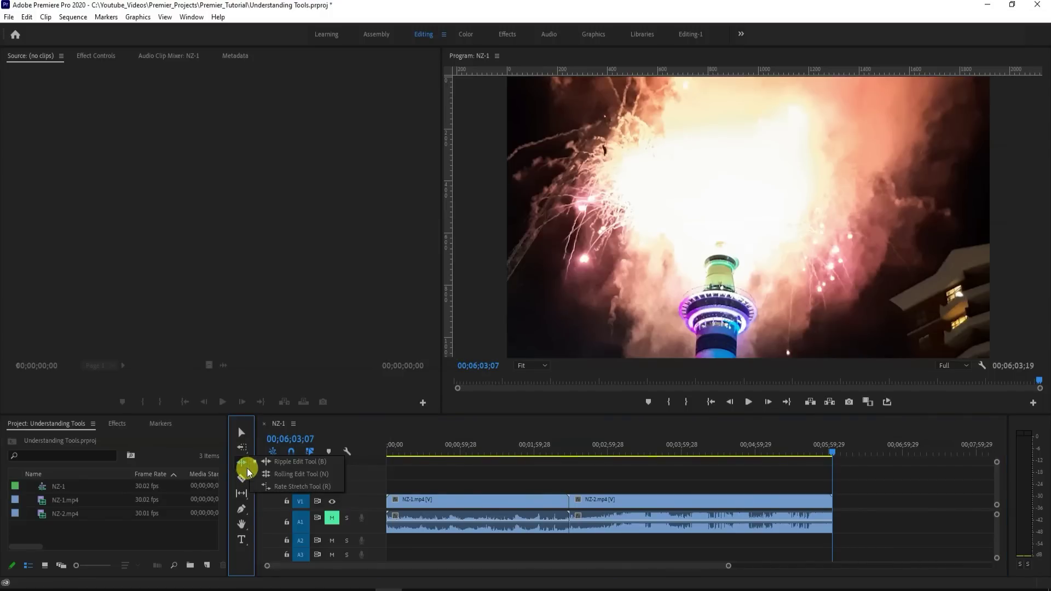
click(301, 475)
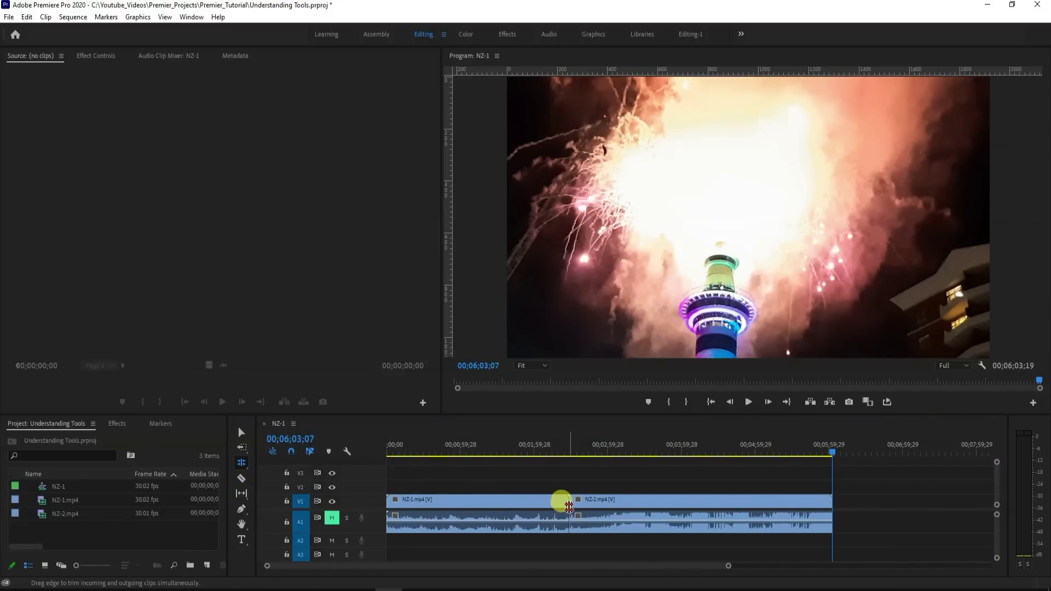
drag(569, 504, 540, 504)
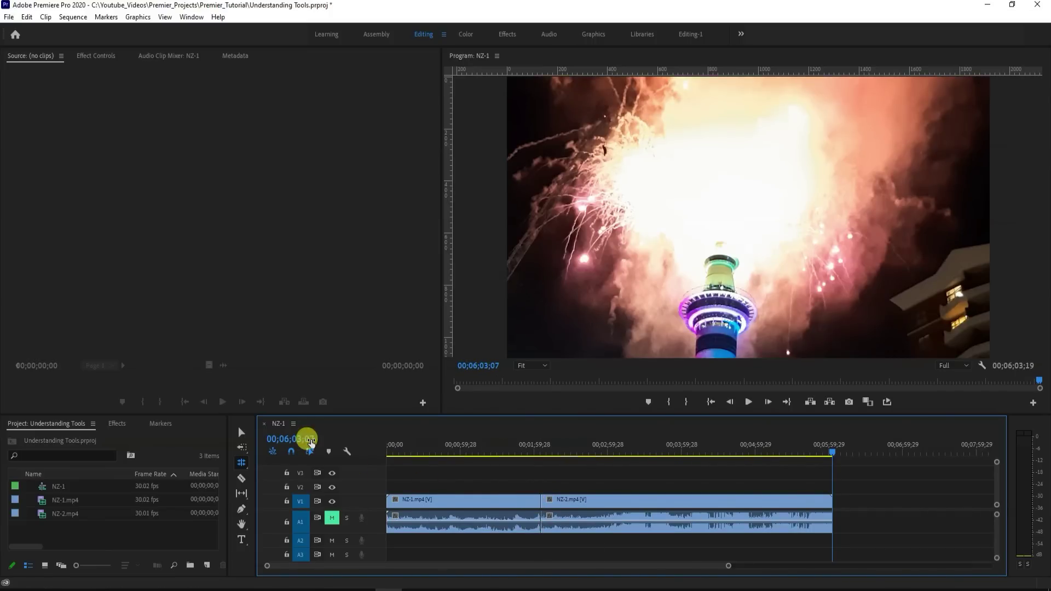
drag(541, 504, 511, 508)
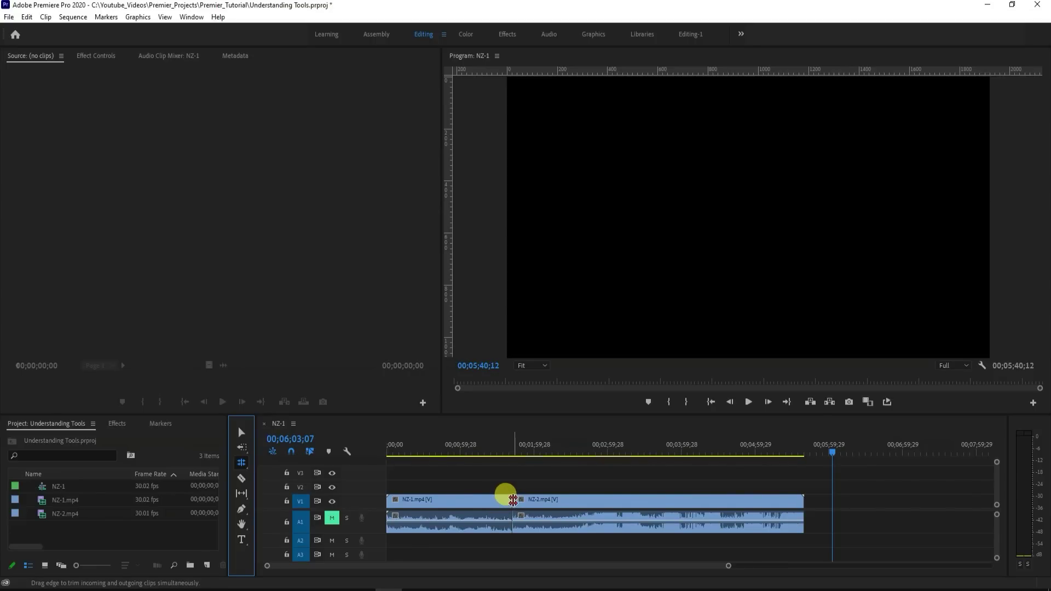
click(513, 499)
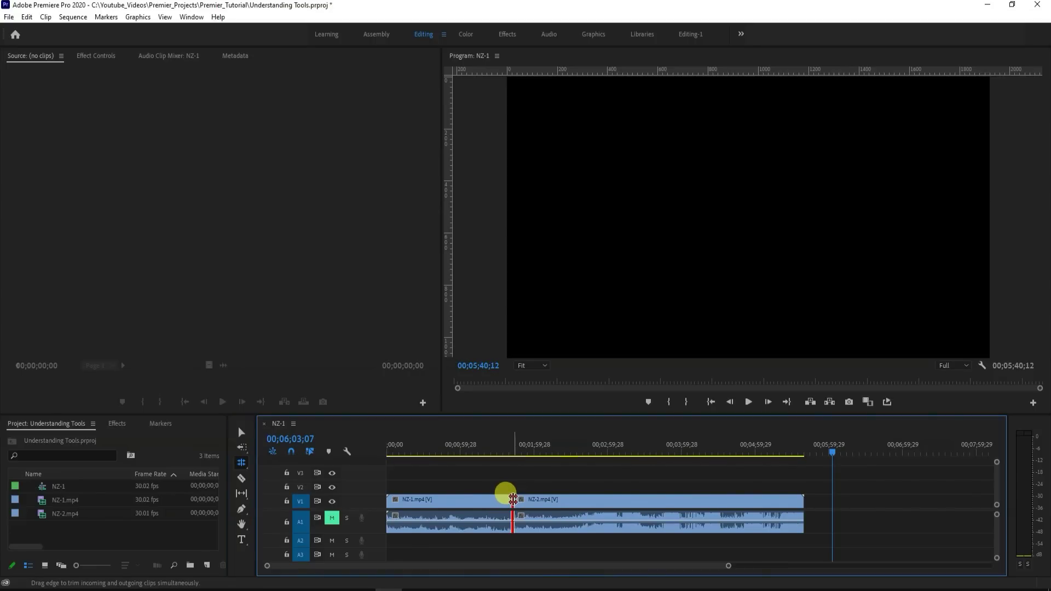
drag(527, 499, 550, 500)
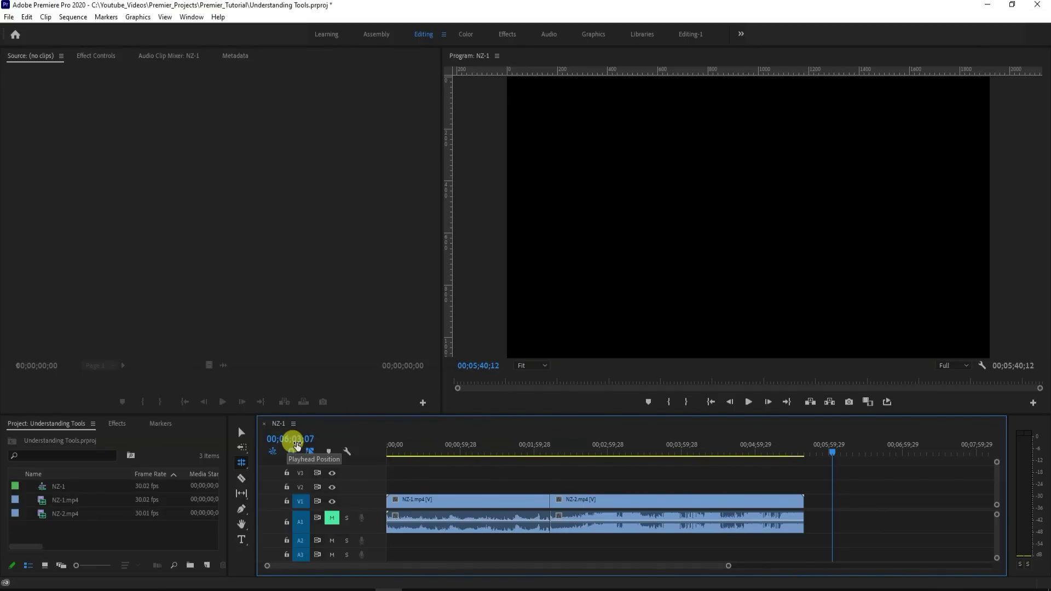
- Change the speed of NZ-1.mp4 with the Rate Stretch tool, play the sequence, and return to the Selection tool
click(245, 468)
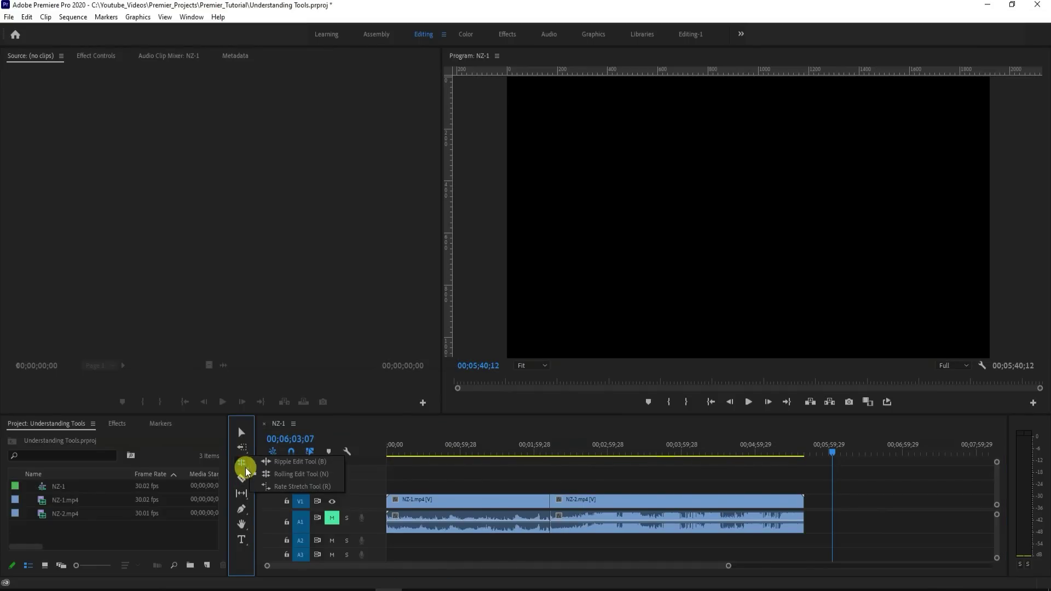
click(324, 488)
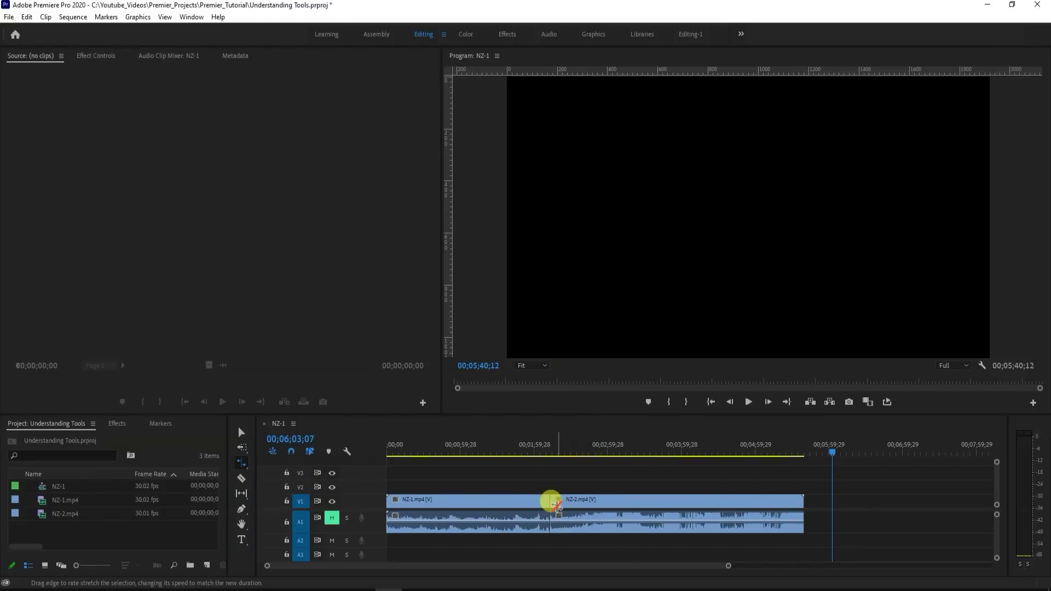
click(679, 453)
drag(803, 501, 934, 500)
drag(550, 500, 590, 499)
key(space)
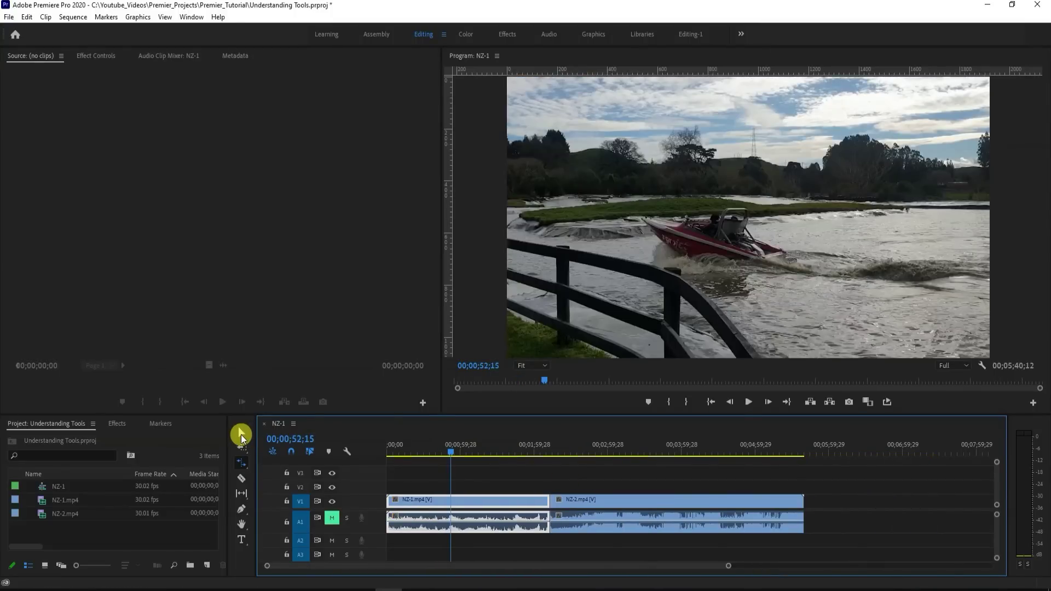
click(241, 435)
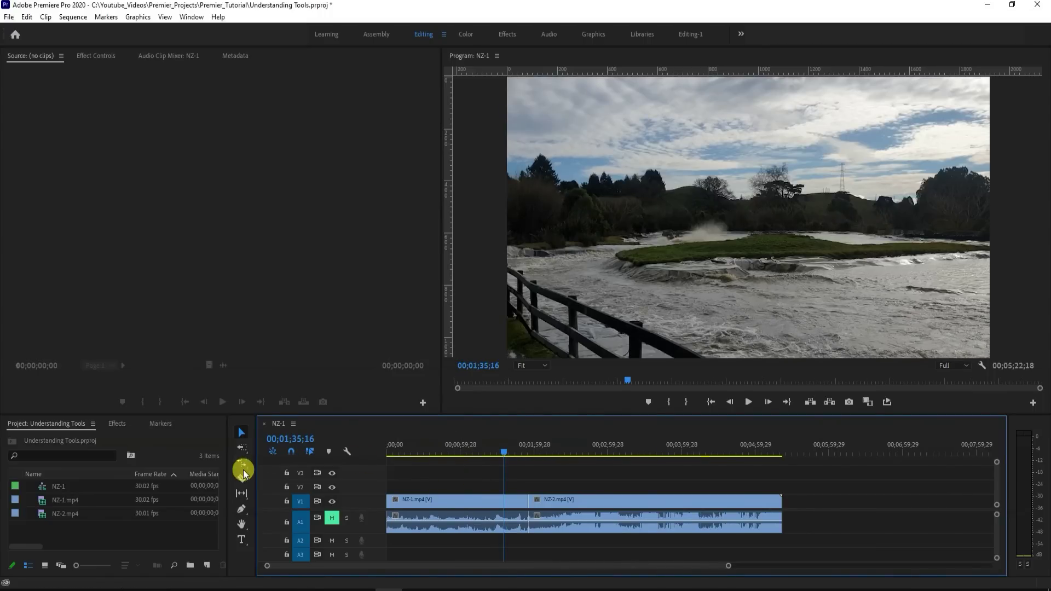
- Play the sequence from its start and from just before the cut between NZ-1.mp4 and NZ-2.mp4
click(504, 454)
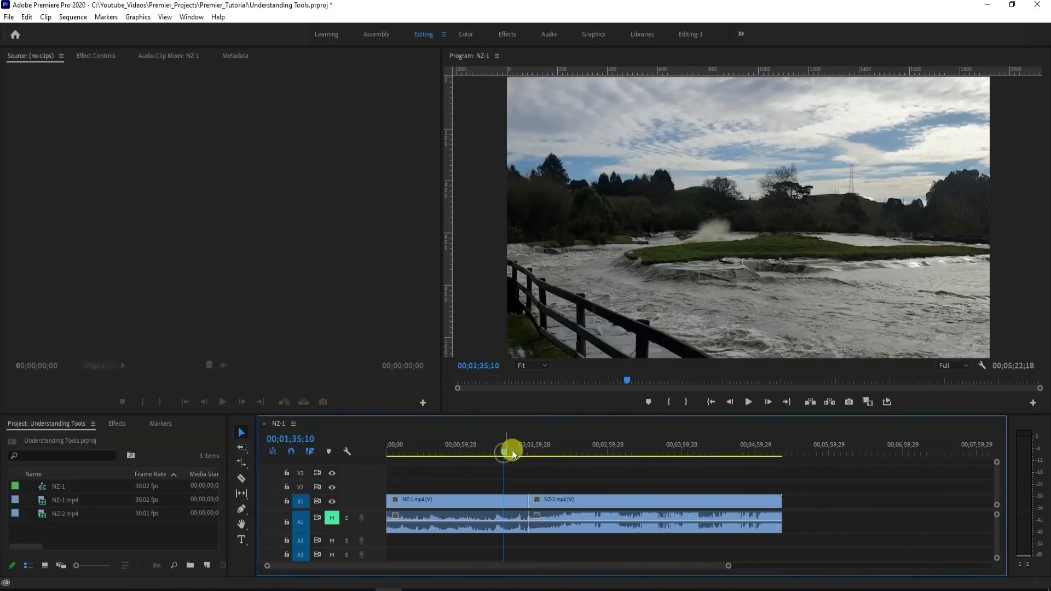
click(710, 402)
key(space)
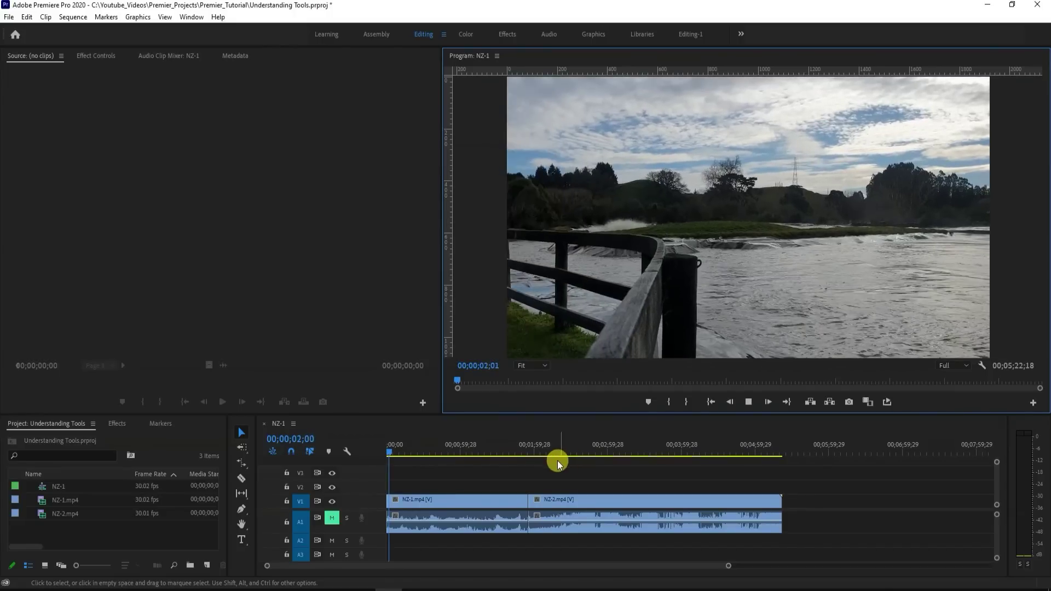
click(520, 443)
key(space)
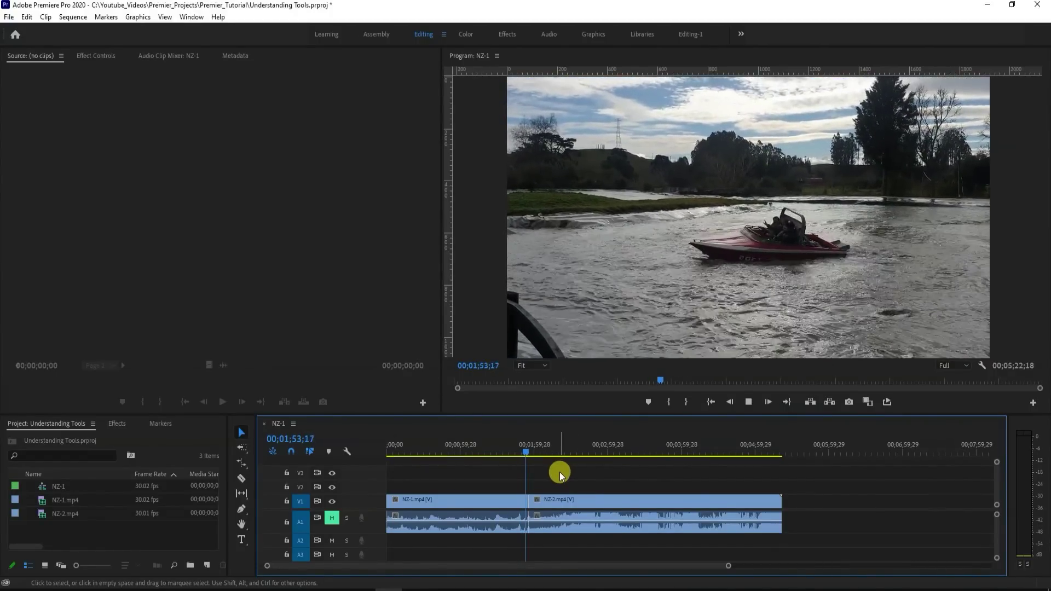
key(space)
click(517, 451)
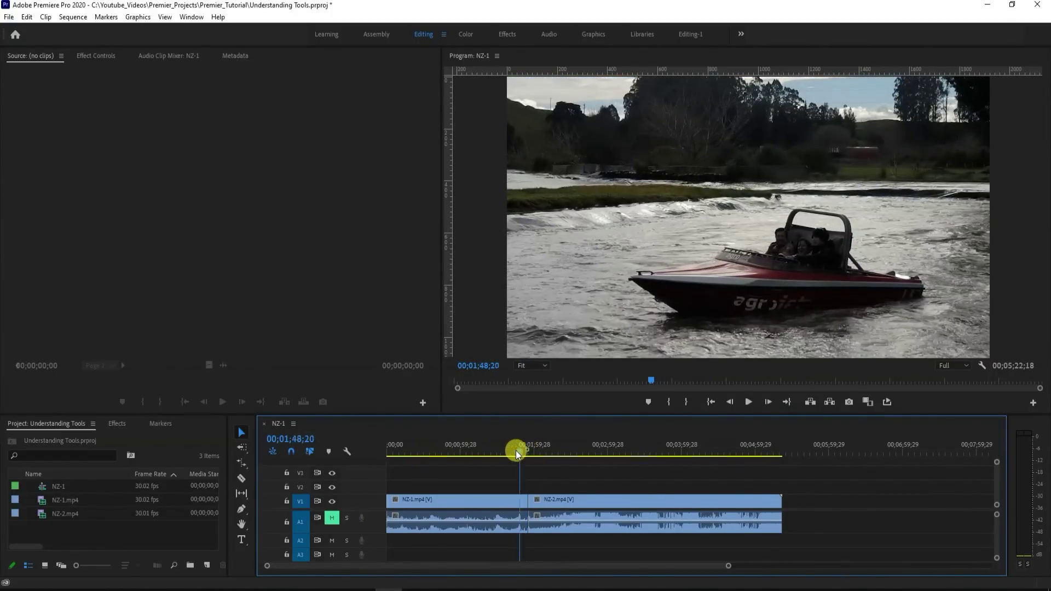
key(space)
- Slide the second NZ-2.mp4 segment slightly earlier with the Slide tool, and undo the slide
key(y)
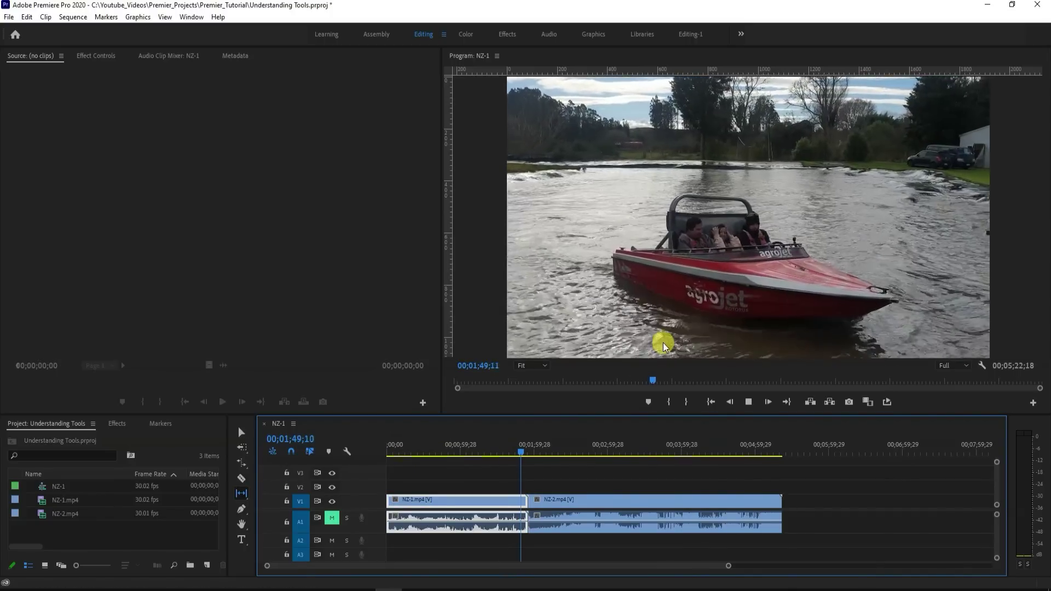
click(242, 493)
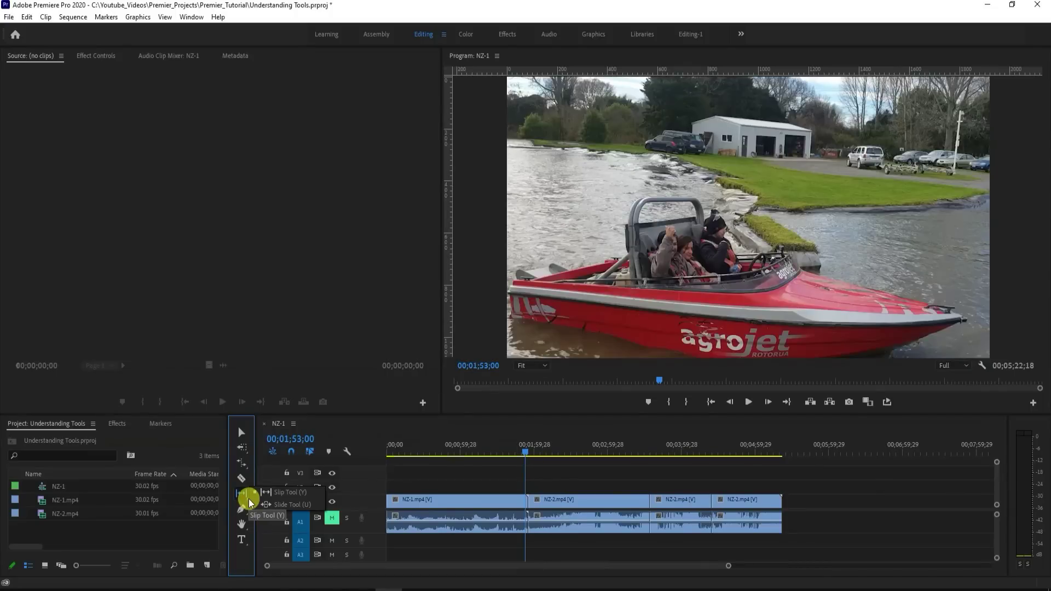
click(291, 506)
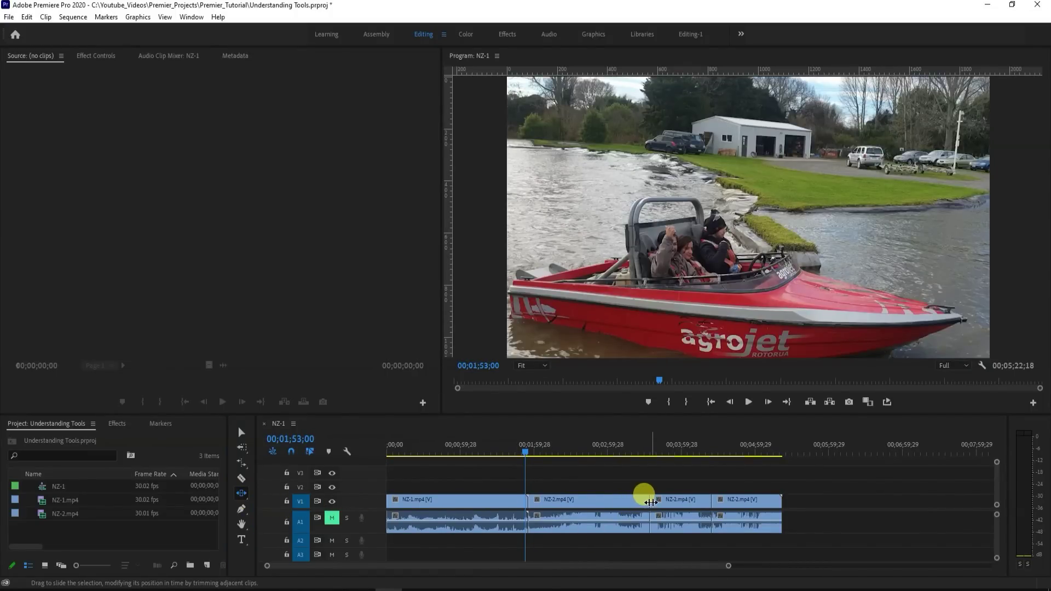
click(687, 502)
drag(687, 501, 672, 502)
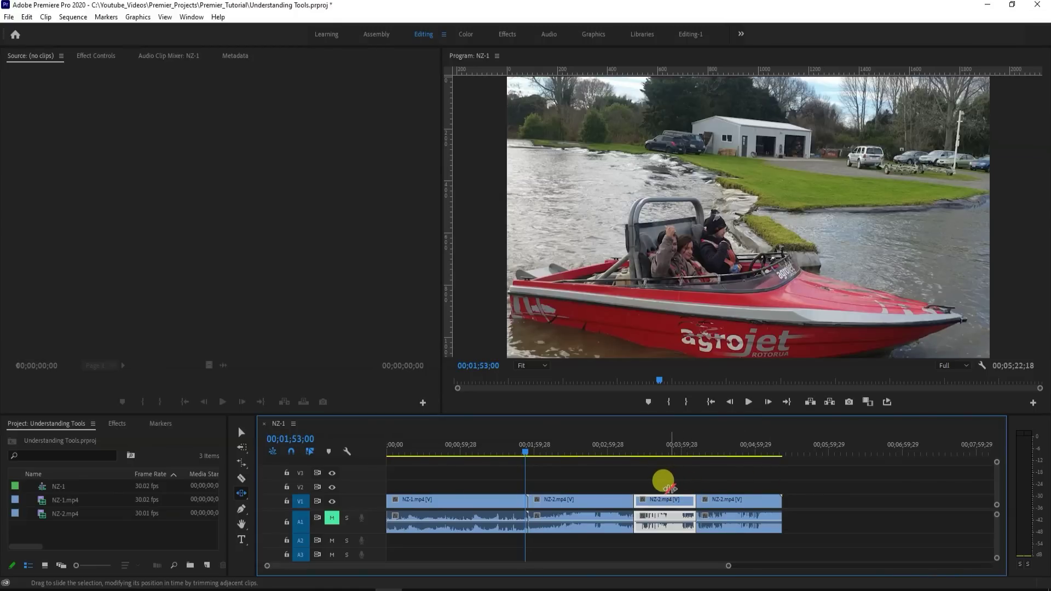
key(ctrl+z)
- Move the playhead to the sequence end, and slide the second NZ-2.mp4 segment earlier and back to its original position
drag(534, 454, 741, 448)
click(786, 404)
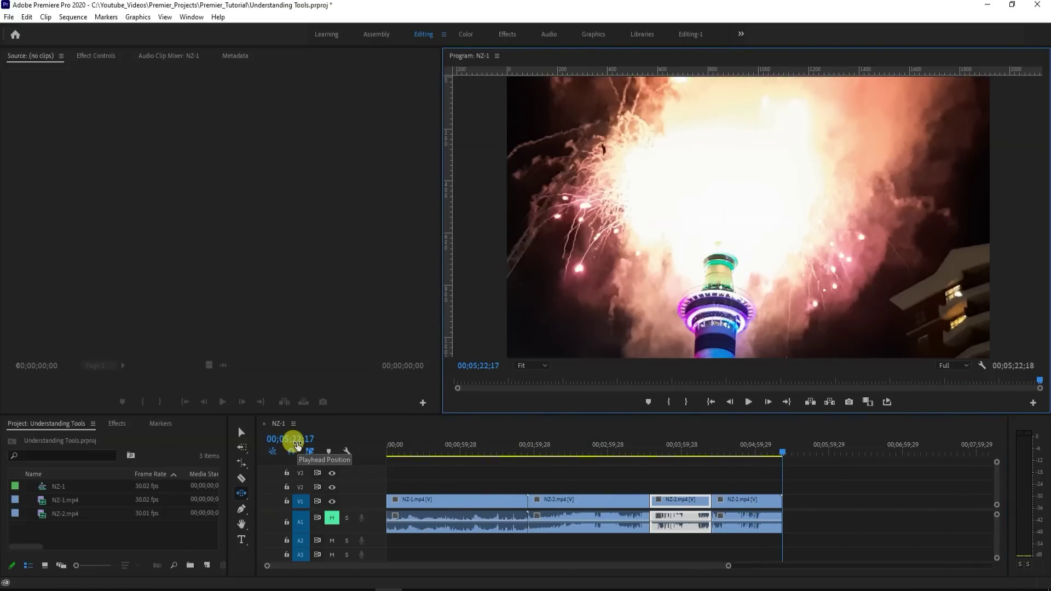
click(696, 503)
drag(690, 503, 669, 499)
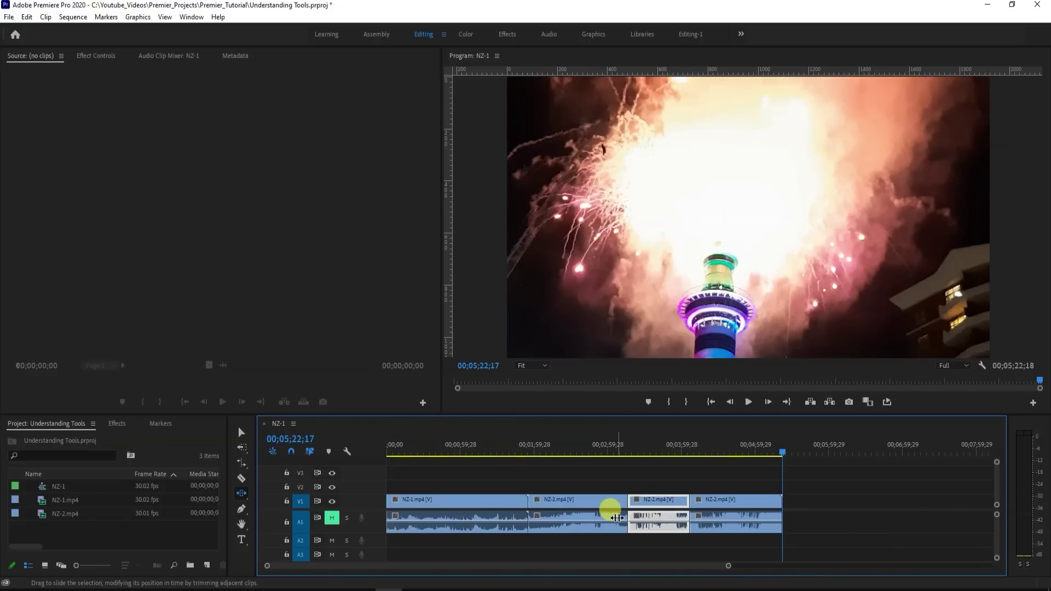
drag(618, 516, 639, 516)
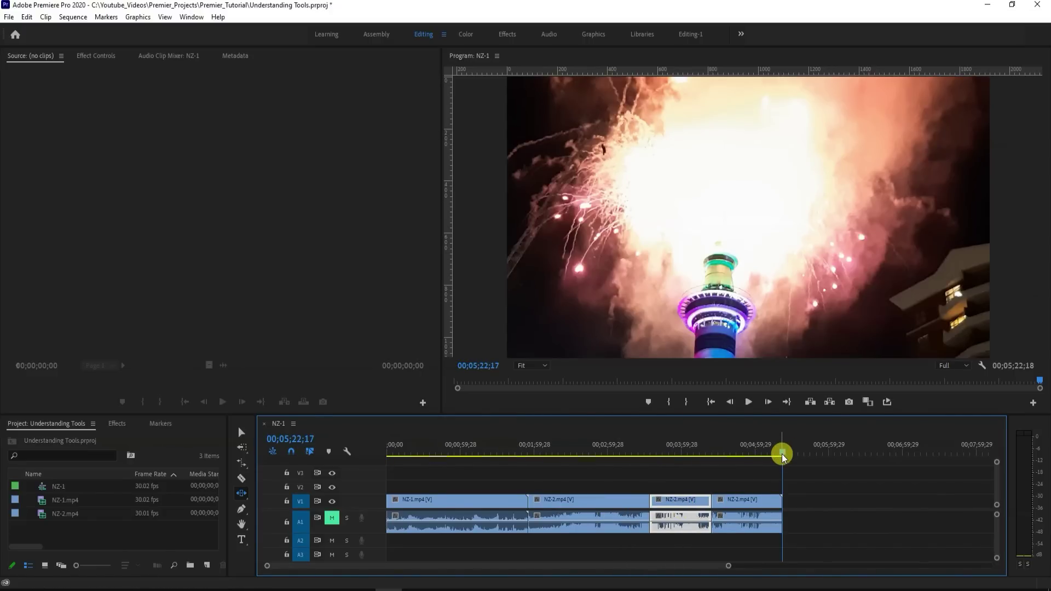
click(748, 402)
click(786, 402)
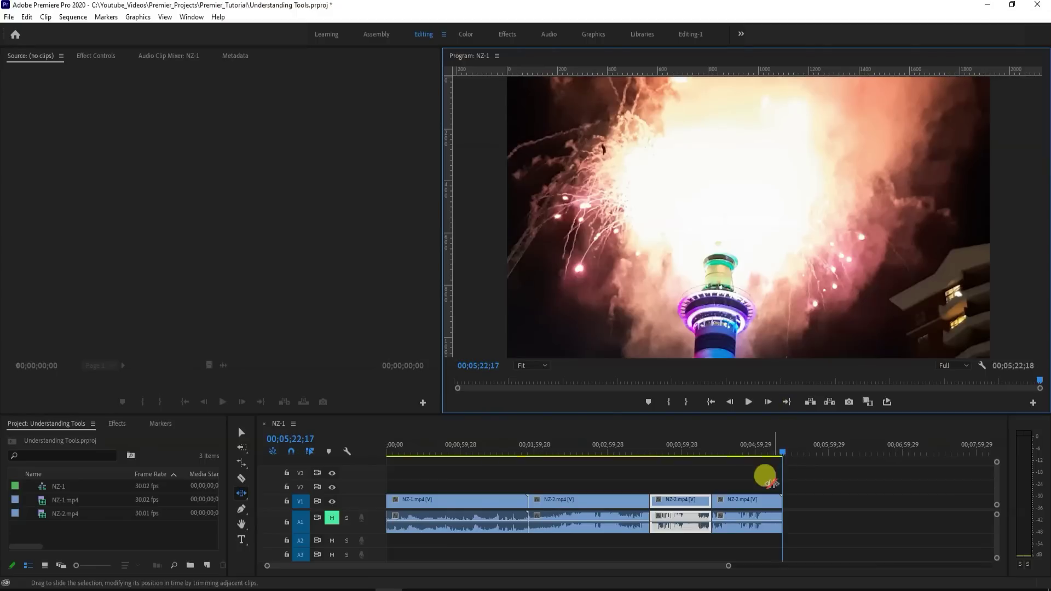
- Slide the second NZ-2.mp4 segment earlier between its neighbours, and return to the Selection tool
drag(248, 498, 281, 506)
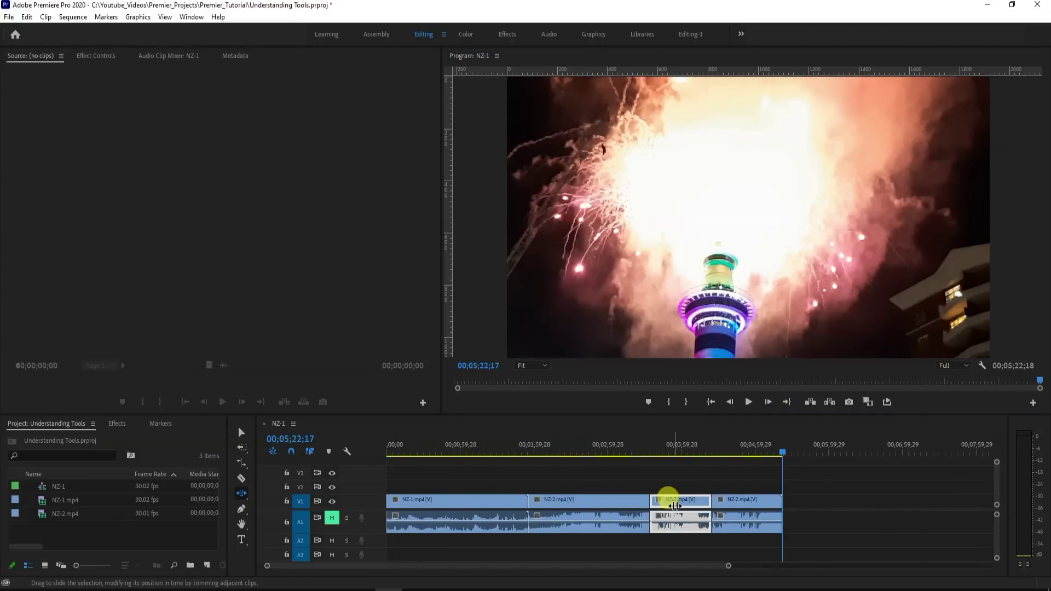
drag(687, 506, 670, 506)
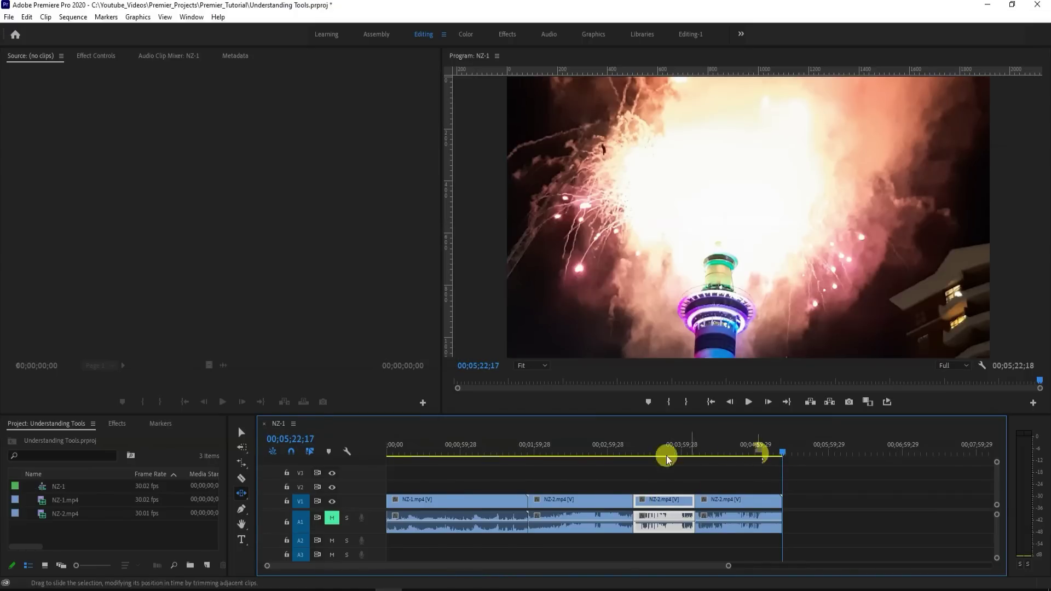
click(241, 433)
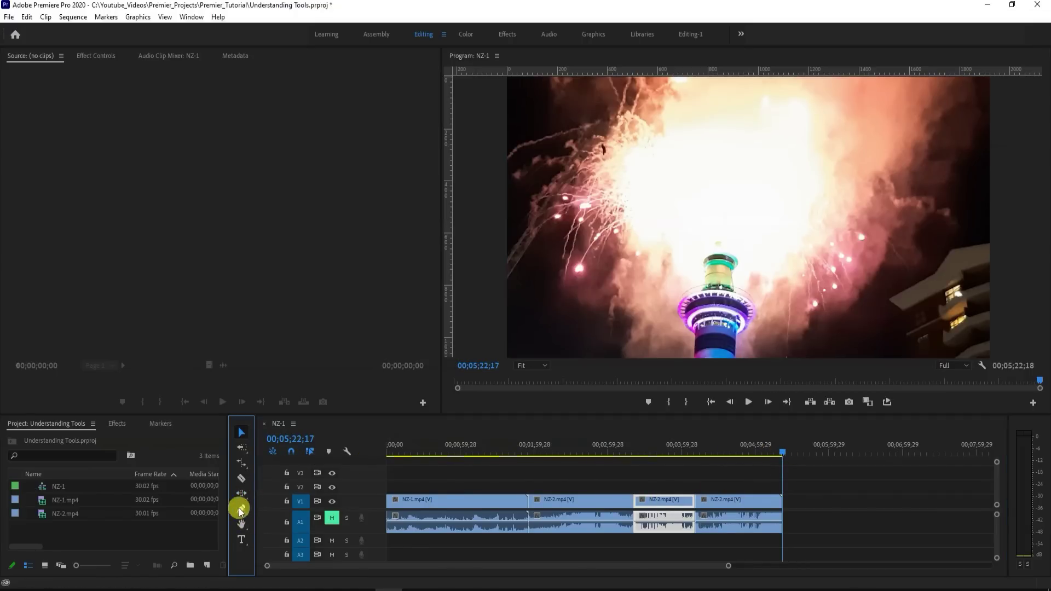
- Draw a freeform polygon over the fireworks in the program frame with the Pen tool
click(242, 509)
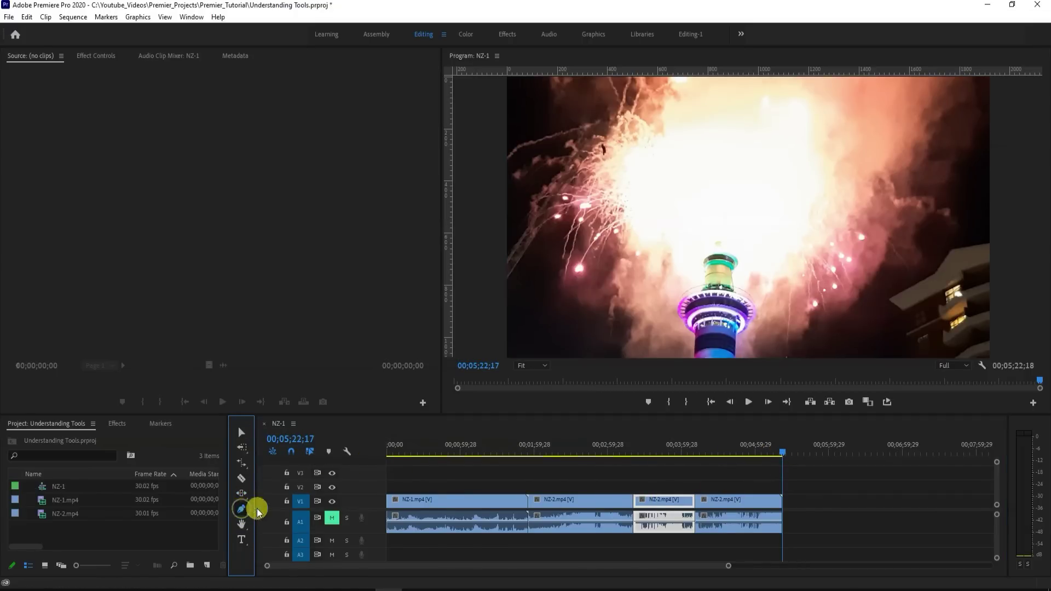
click(675, 163)
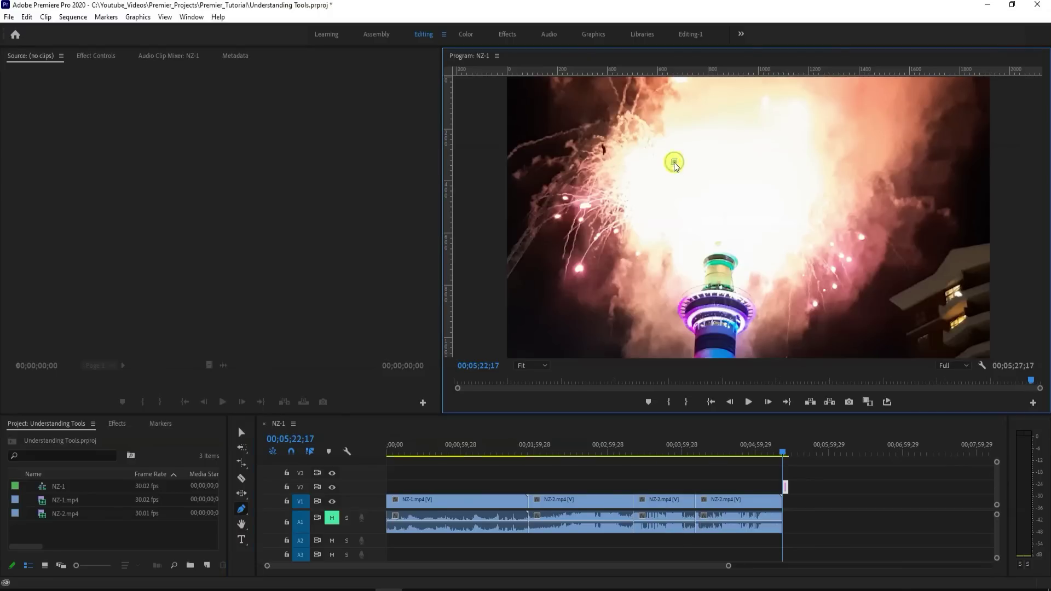
drag(674, 163, 649, 203)
click(633, 231)
click(707, 254)
click(754, 219)
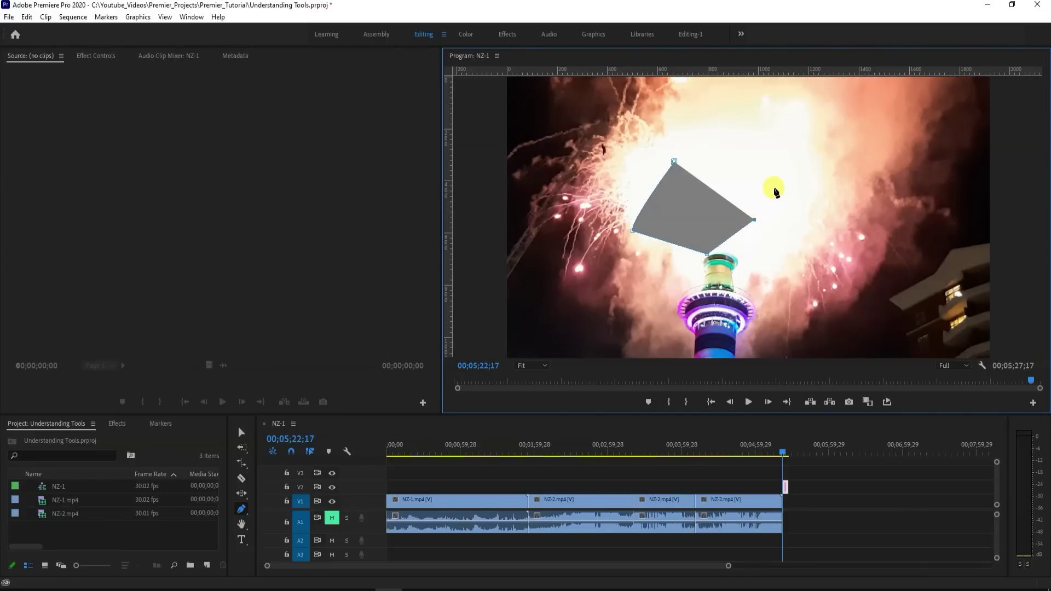
click(774, 187)
click(833, 168)
click(820, 130)
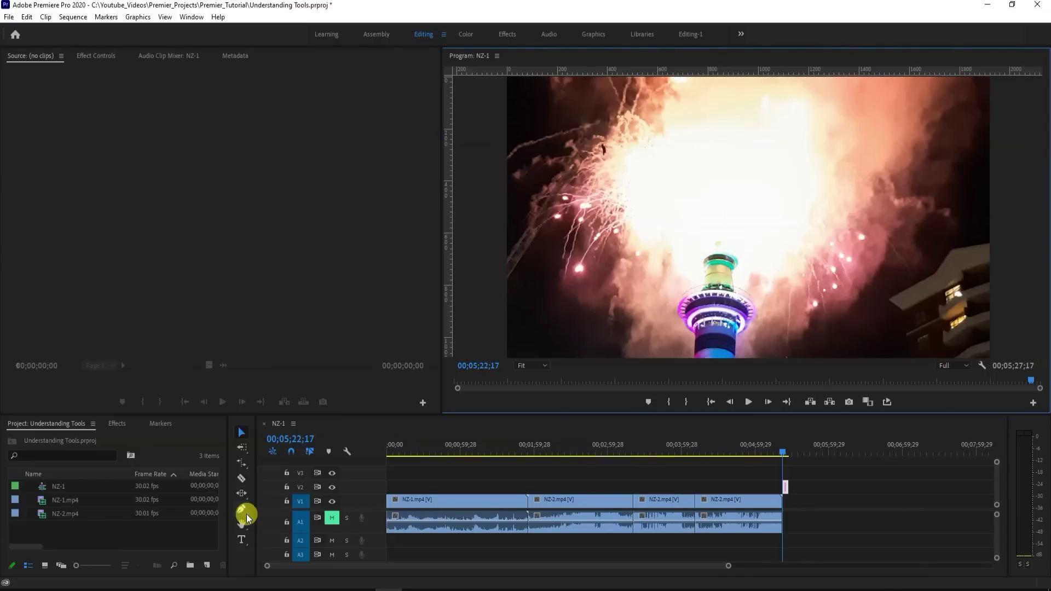
- Draw a rectangle over the fireworks and an ellipse beyond the tower in the program frame
drag(246, 514, 294, 532)
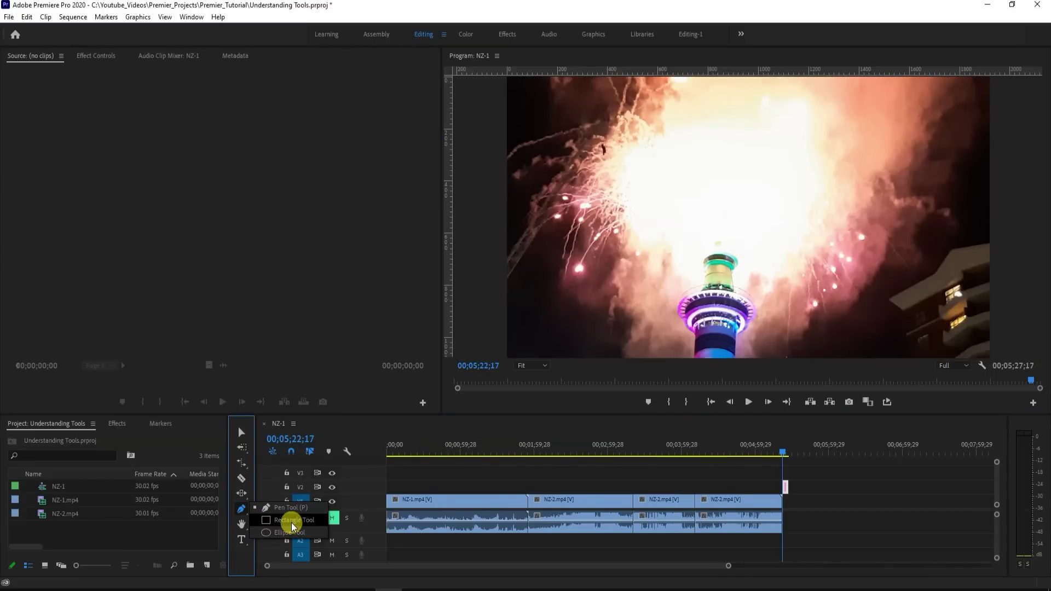
click(292, 523)
drag(602, 178, 698, 258)
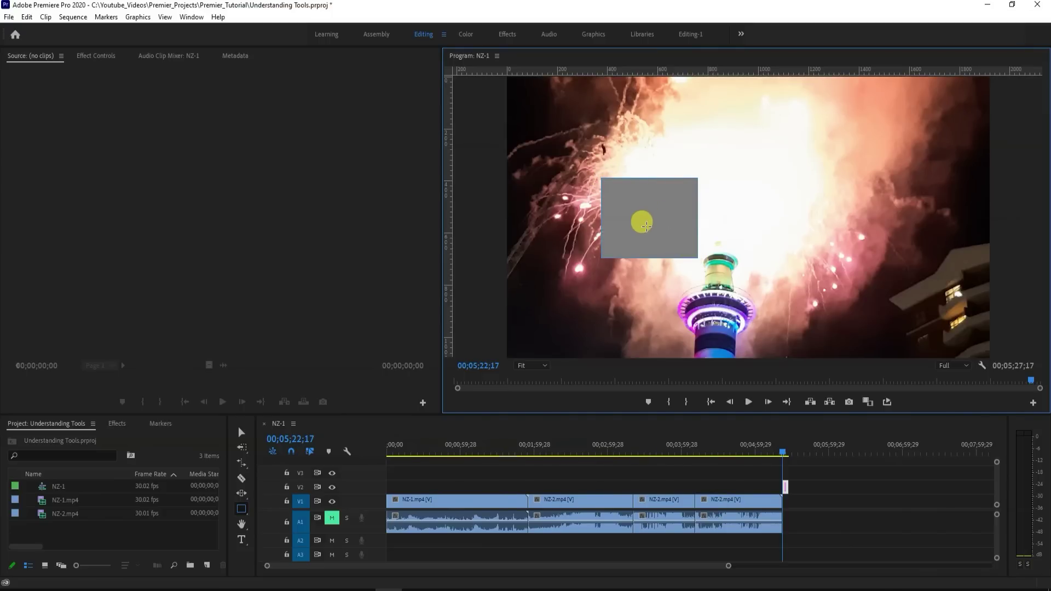
drag(242, 512, 286, 541)
click(282, 532)
drag(777, 168, 891, 278)
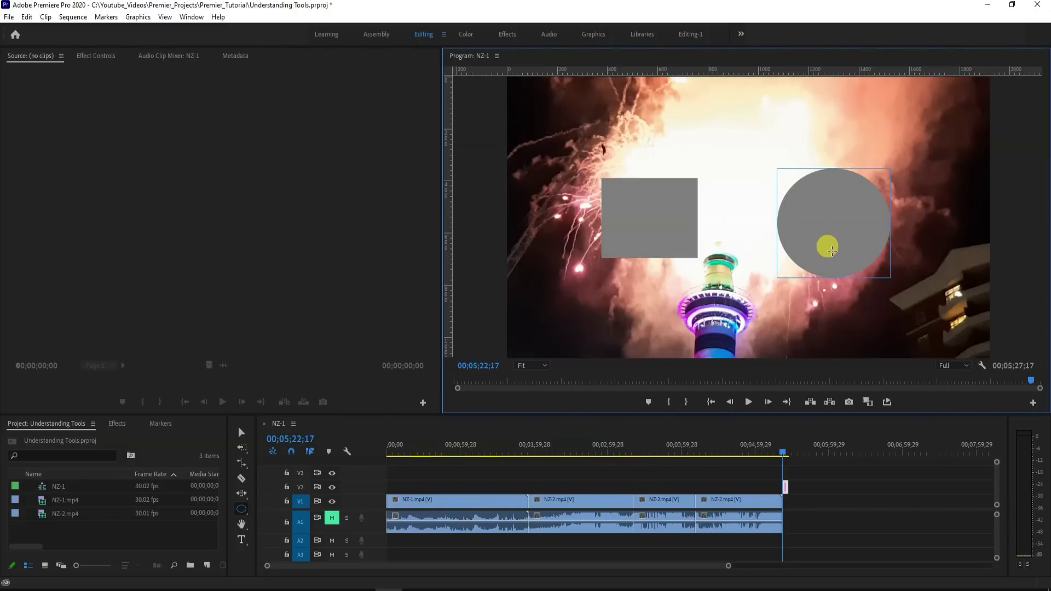
- View the program frame at 100%, pan it to the tower with the Hand tool, and restore the Fit zoom
click(243, 527)
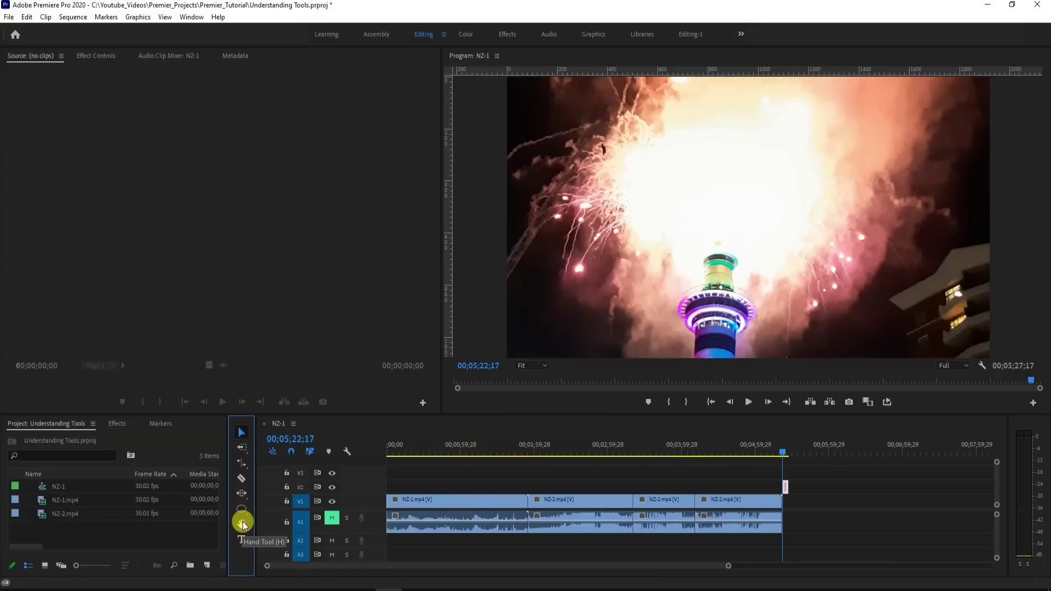
click(242, 524)
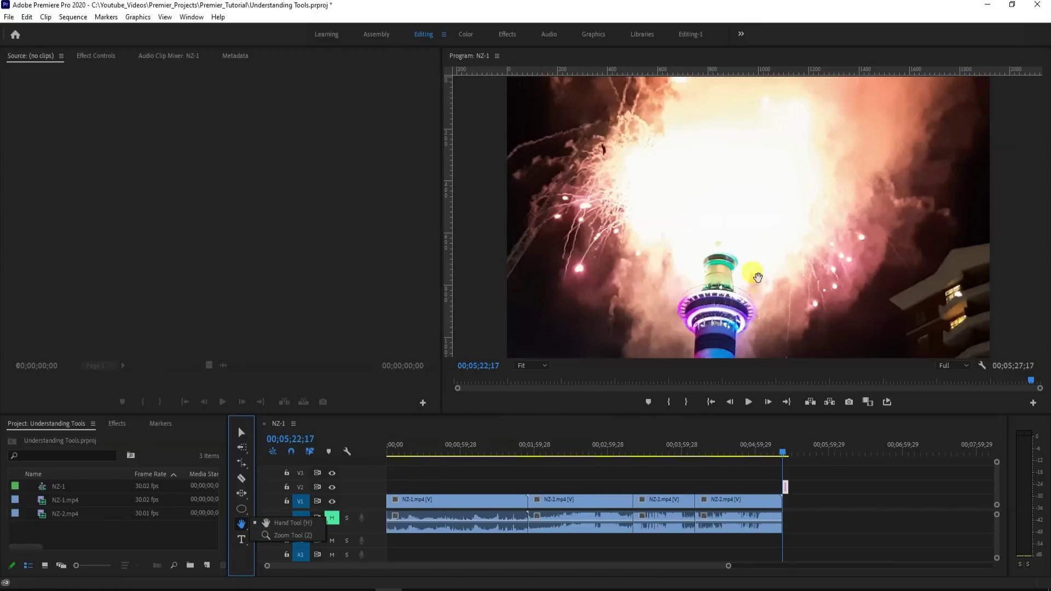
click(716, 226)
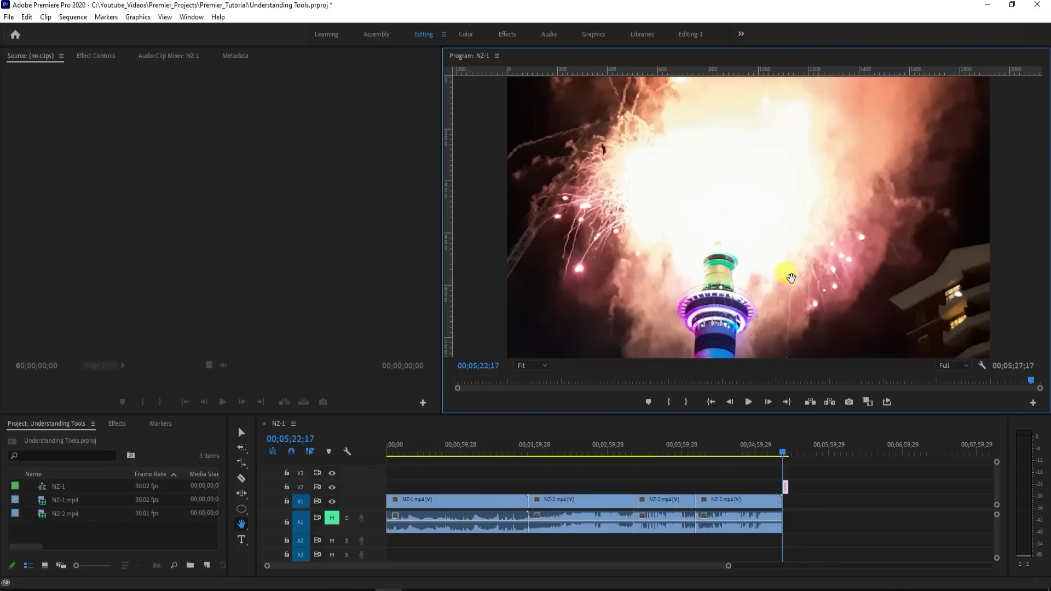
click(545, 365)
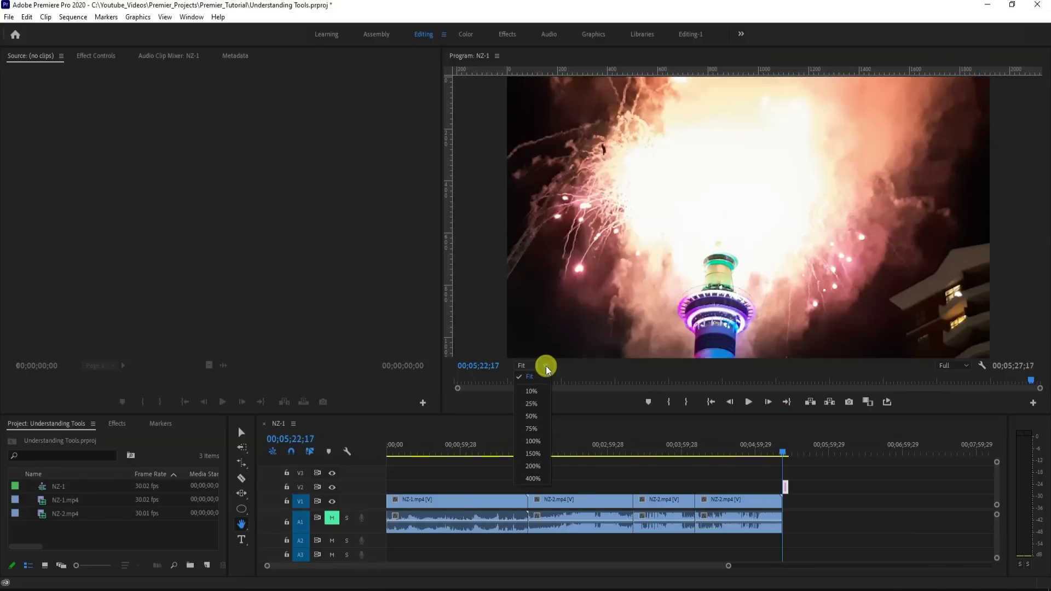
click(534, 441)
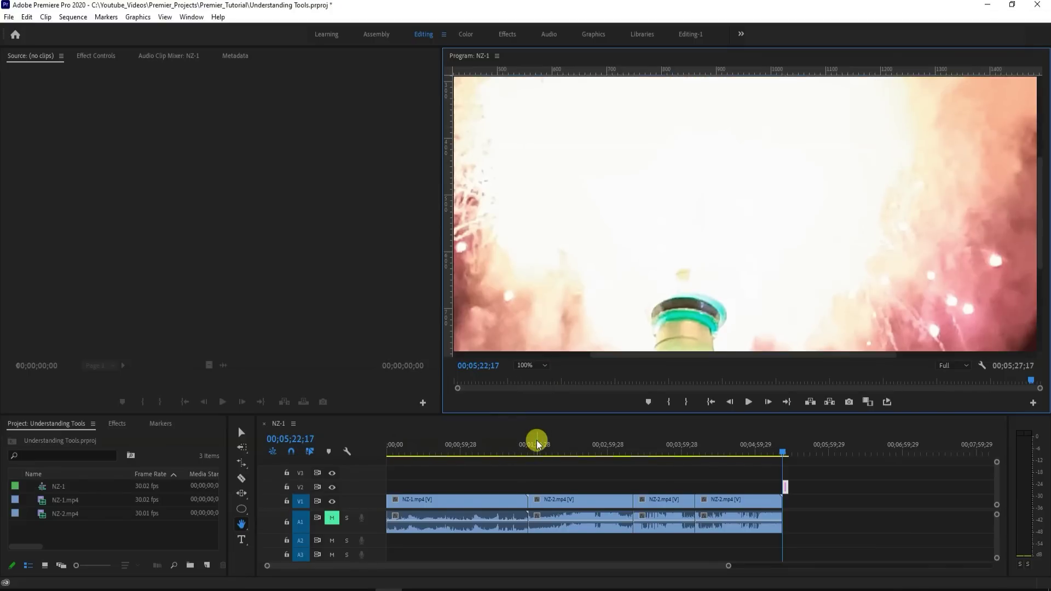
drag(627, 179, 740, 286)
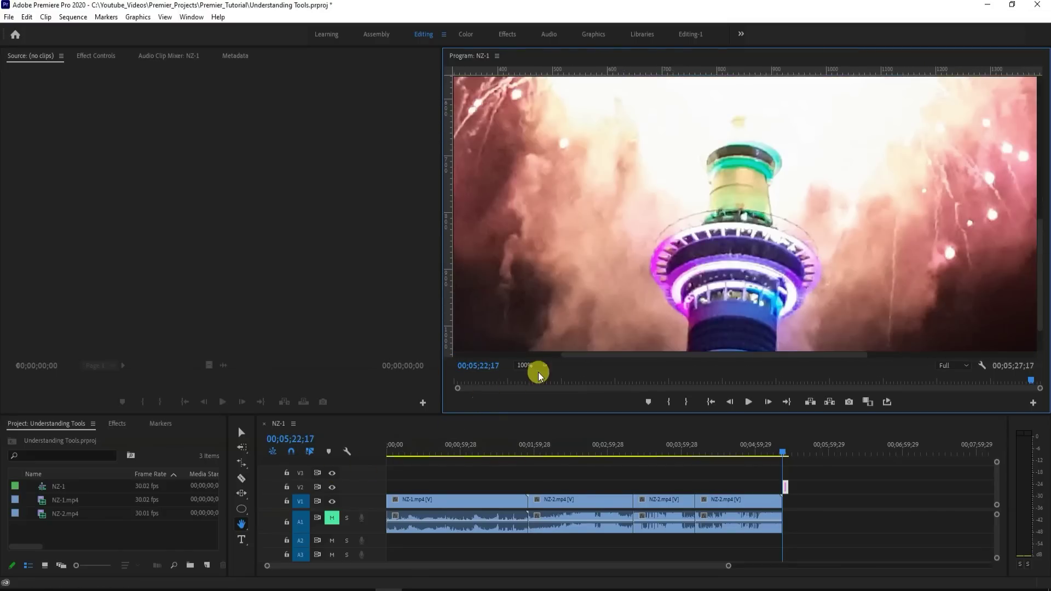
click(545, 366)
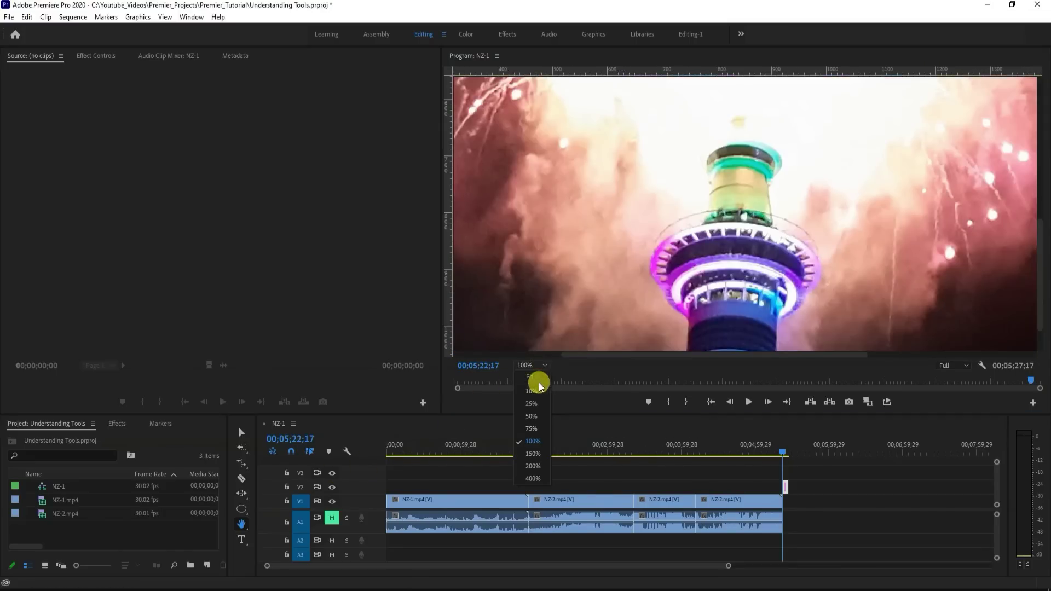
click(540, 376)
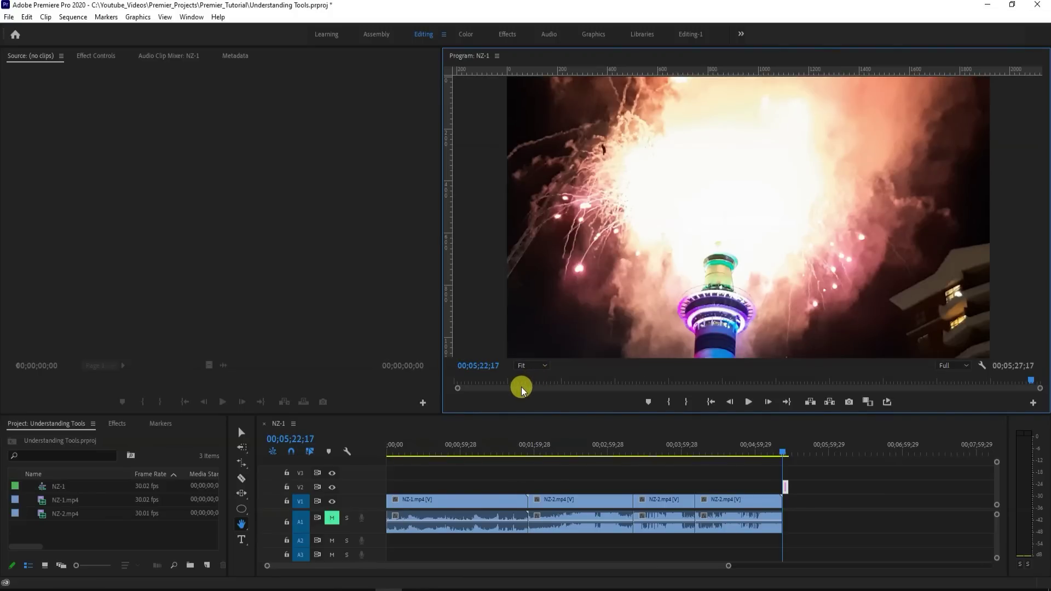
- Magnify the timeline around the NZ-2.mp4 clips with the Zoom tool, return to the Selection tool, and adjust the timeline view
click(247, 531)
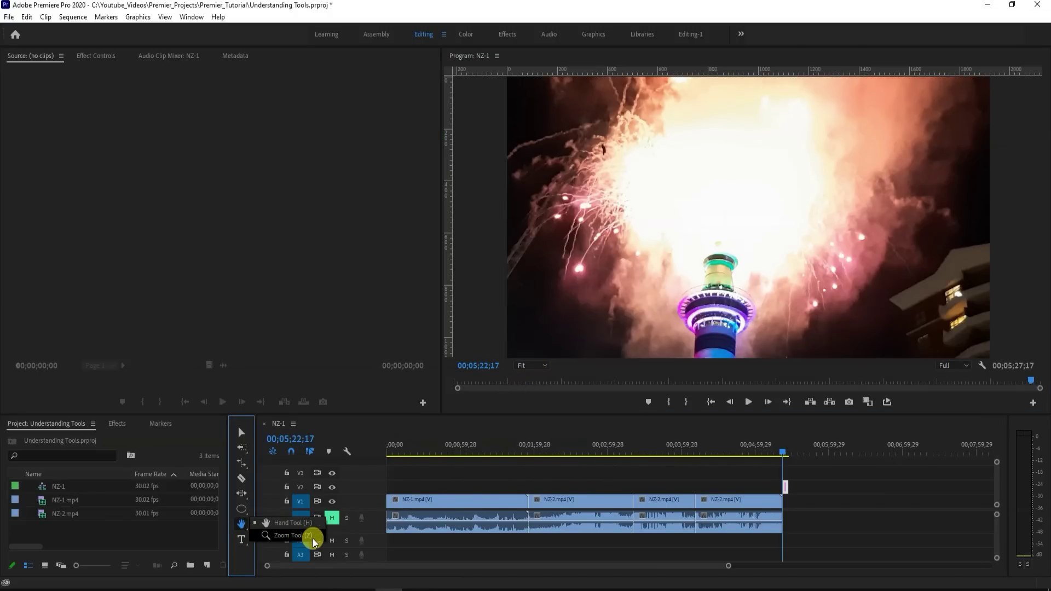
click(296, 539)
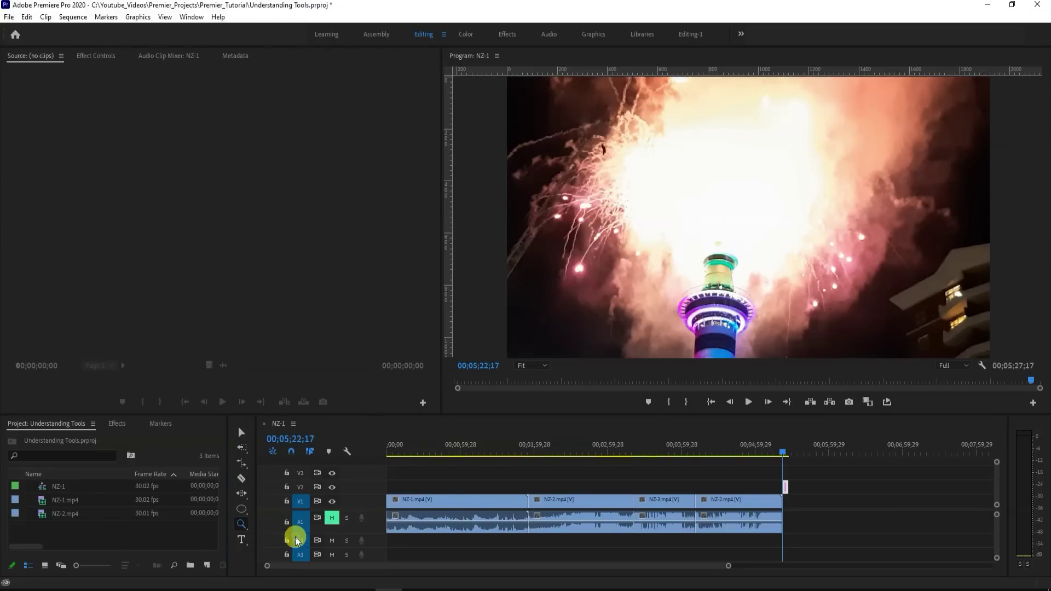
click(651, 268)
click(597, 502)
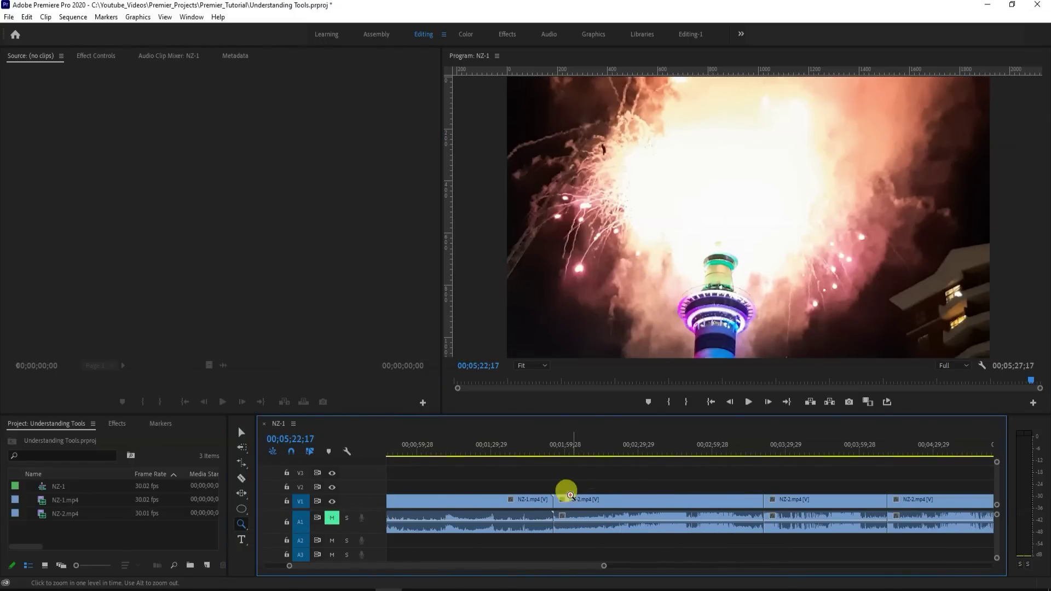
click(681, 512)
key(v)
drag(534, 568, 483, 575)
mouse_move(482, 566)
mouse_down()
mouse_move(830, 572)
mouse_move(399, 564)
mouse_move(502, 563)
mouse_move(401, 561)
mouse_move(481, 559)
mouse_up()
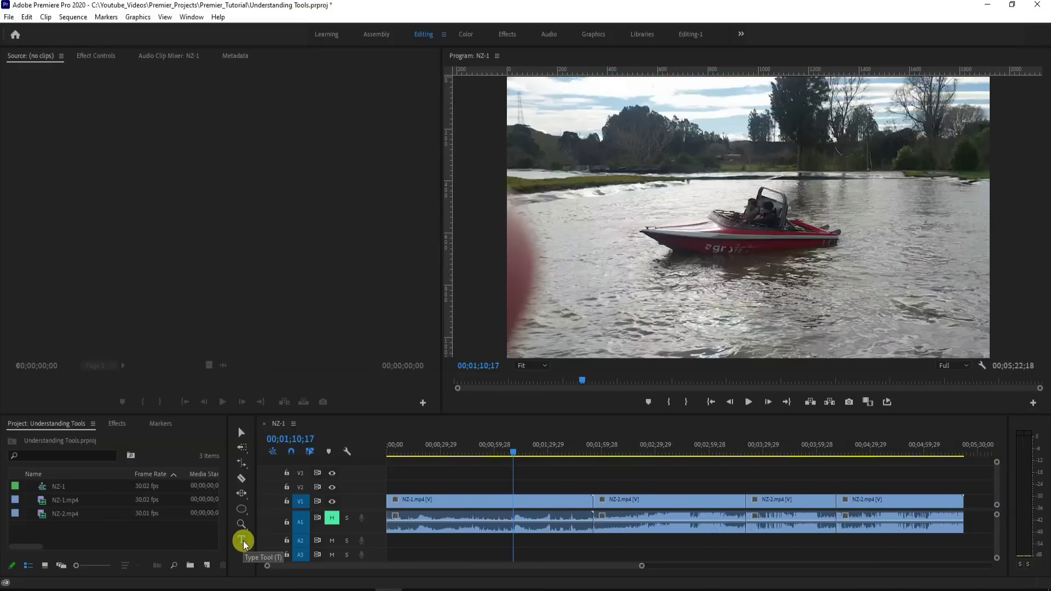
- Add the text "ALLOPEDIA" over the water below the boat with the Type Tool
click(242, 541)
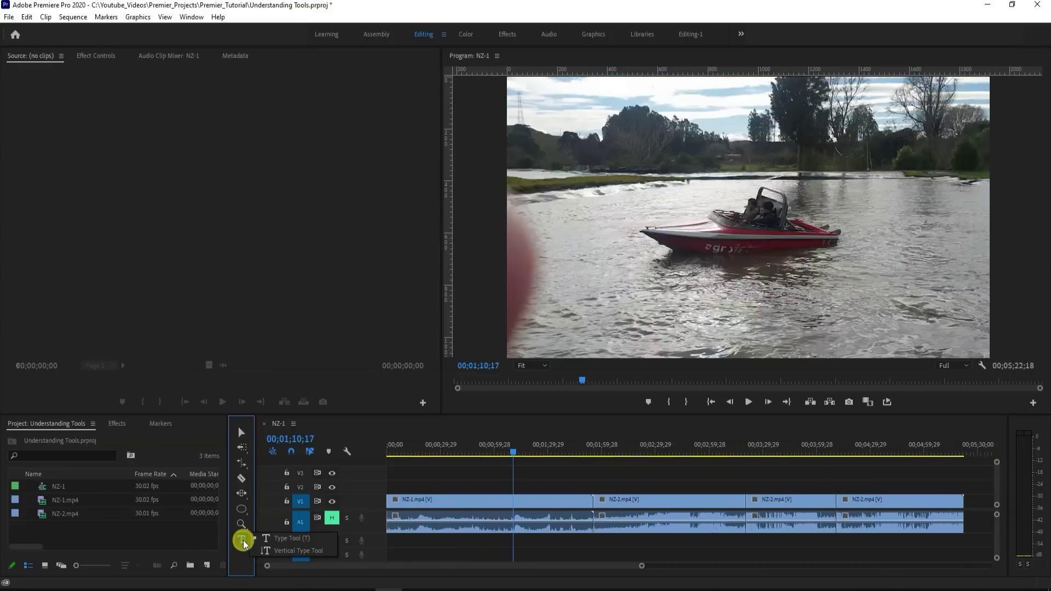
drag(244, 543, 300, 544)
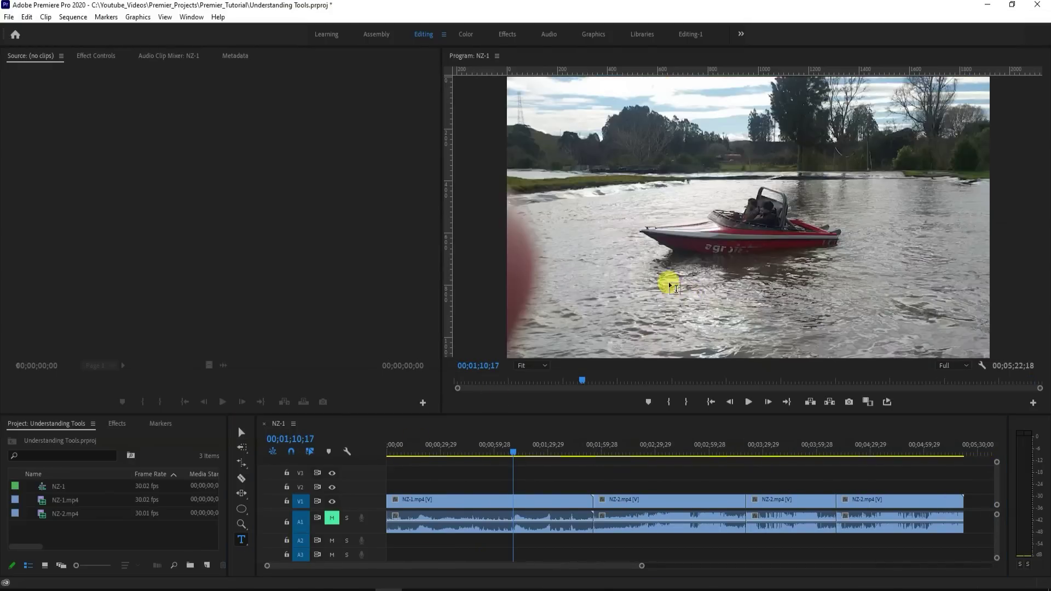
click(614, 295)
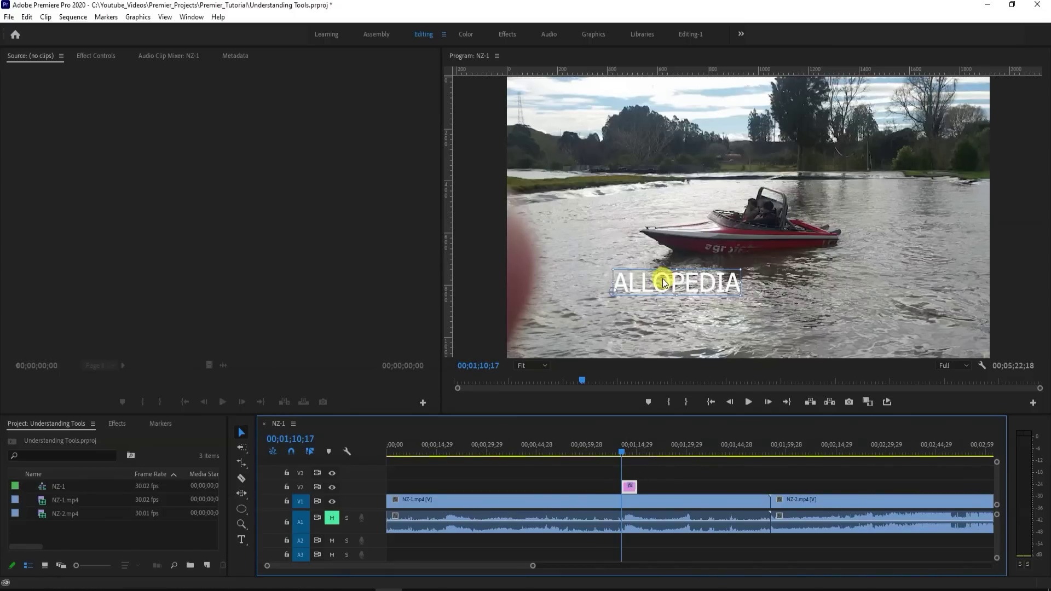
- Change the ALLOPEDIA text's fill colour to red in its effect settings
click(91, 57)
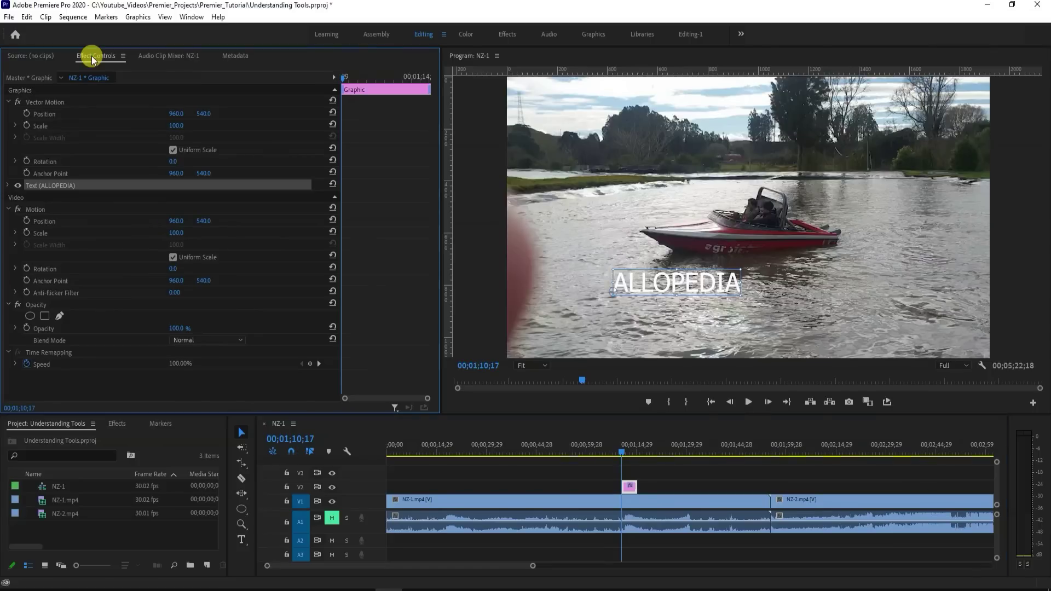
click(57, 334)
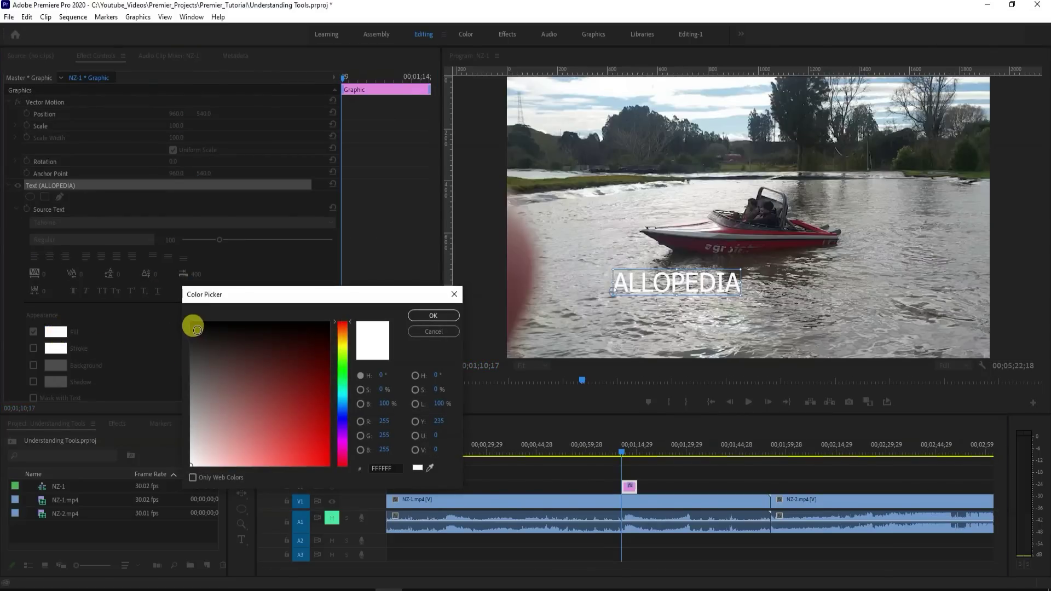
click(314, 456)
click(433, 315)
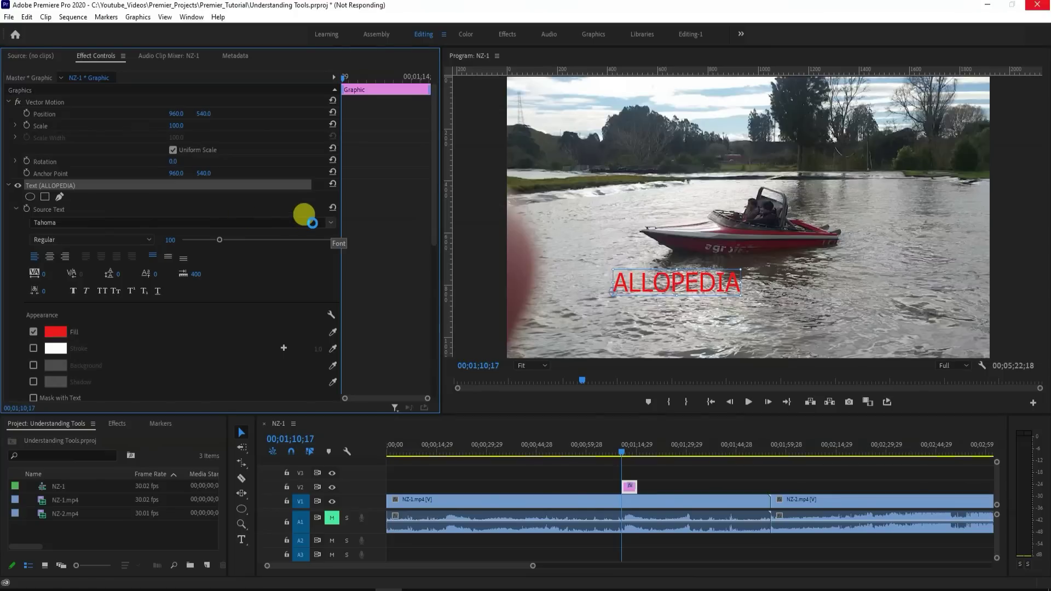
- Set the ALLOPEDIA text to Times New Roman at size 138, and its Vector Motion position to 955, 566
click(305, 221)
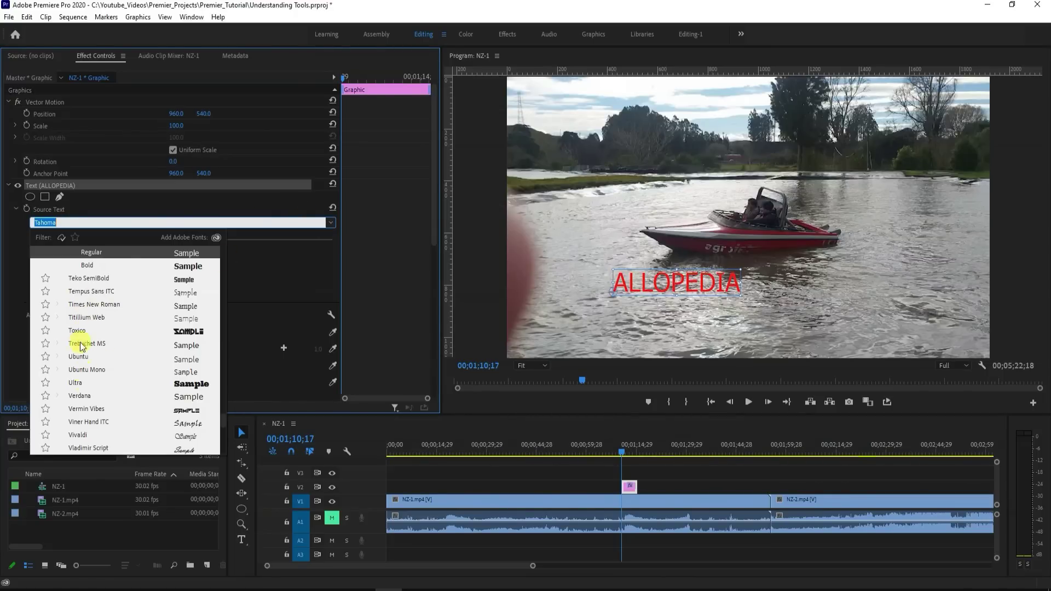
click(94, 304)
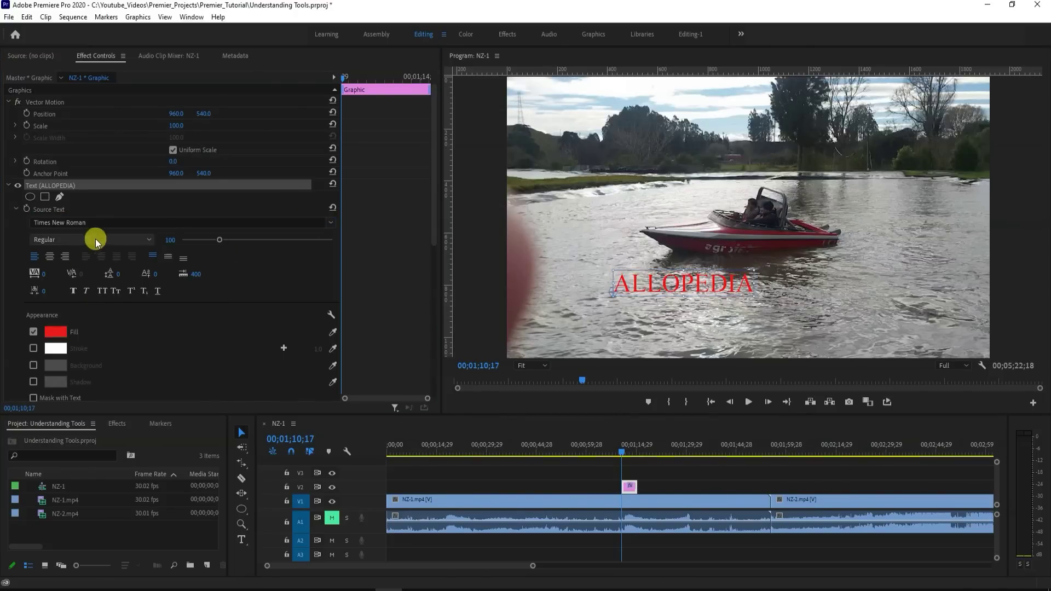
drag(217, 250, 234, 246)
drag(177, 113, 207, 113)
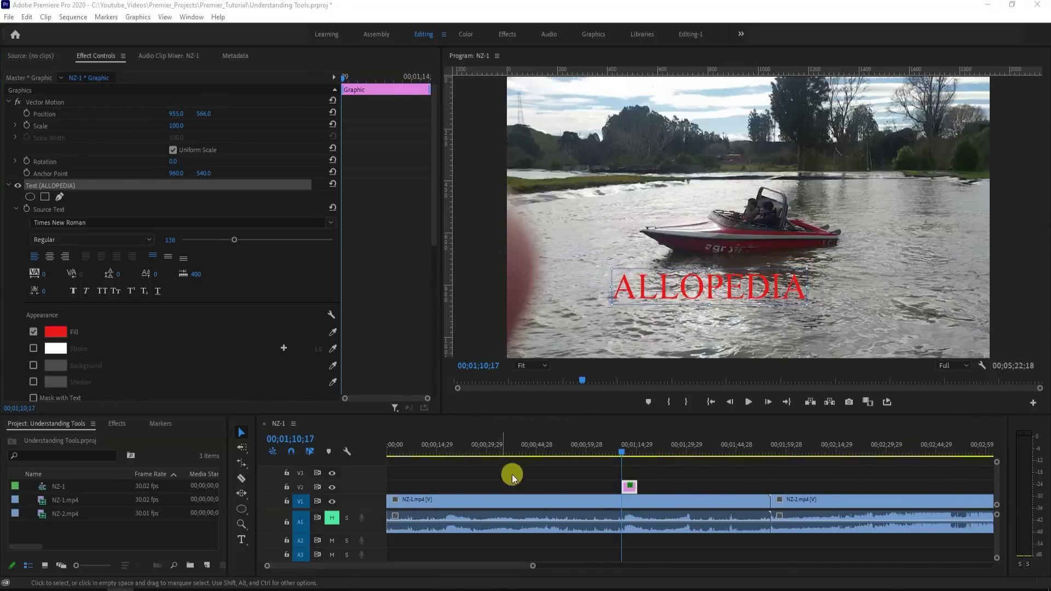
- Move the ALLOPEDIA text up beside the trees in the program frame, and delete its graphic clip from track V2
click(241, 432)
drag(707, 291, 888, 129)
click(631, 489)
key(Delete)
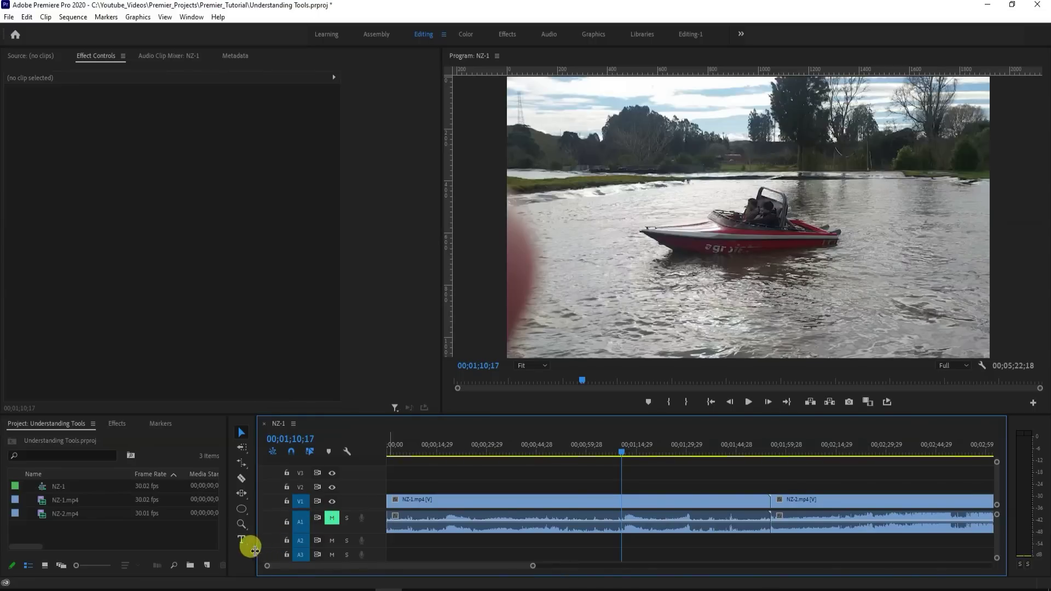
- Add the text "VERTICAL" beside the boat in the program frame with the Vertical Type Tool
click(246, 547)
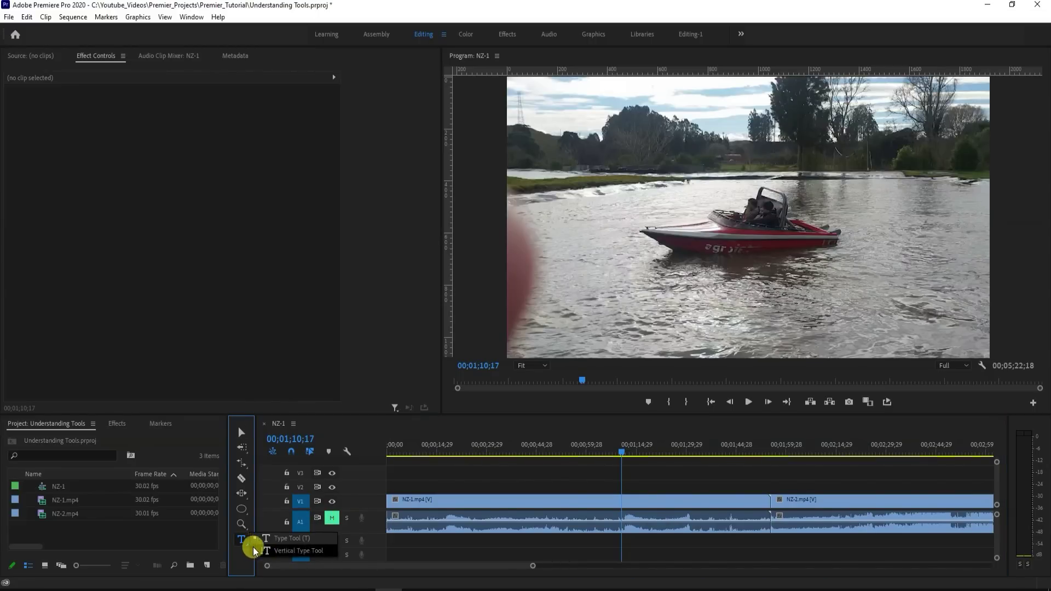
click(303, 552)
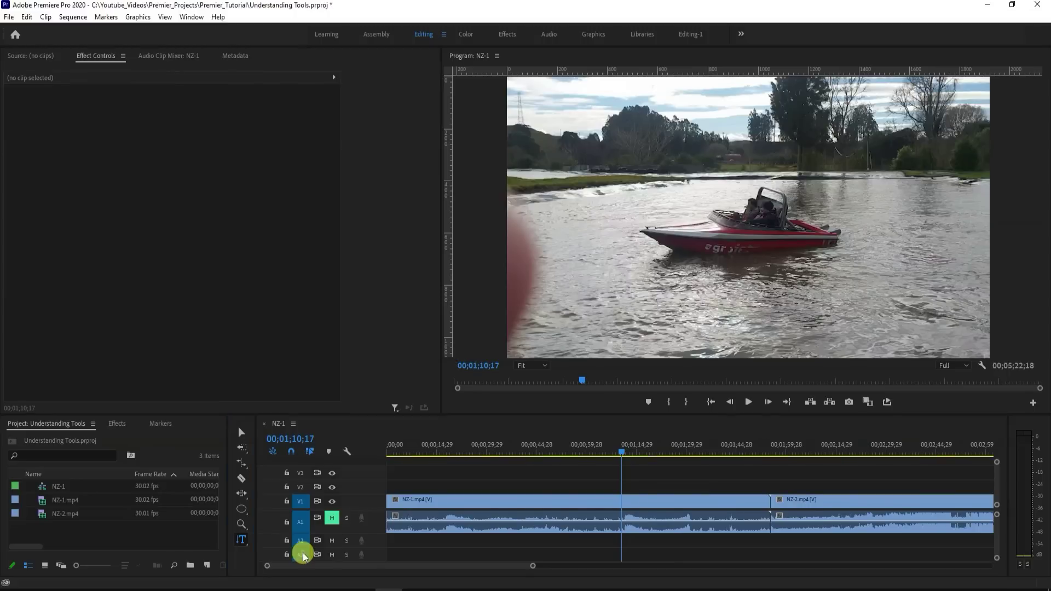
click(568, 147)
text(VERTIC)
- Reposition and shrink the VERTICAL text on the far side of the boat, and delete it
click(241, 433)
drag(568, 275, 636, 158)
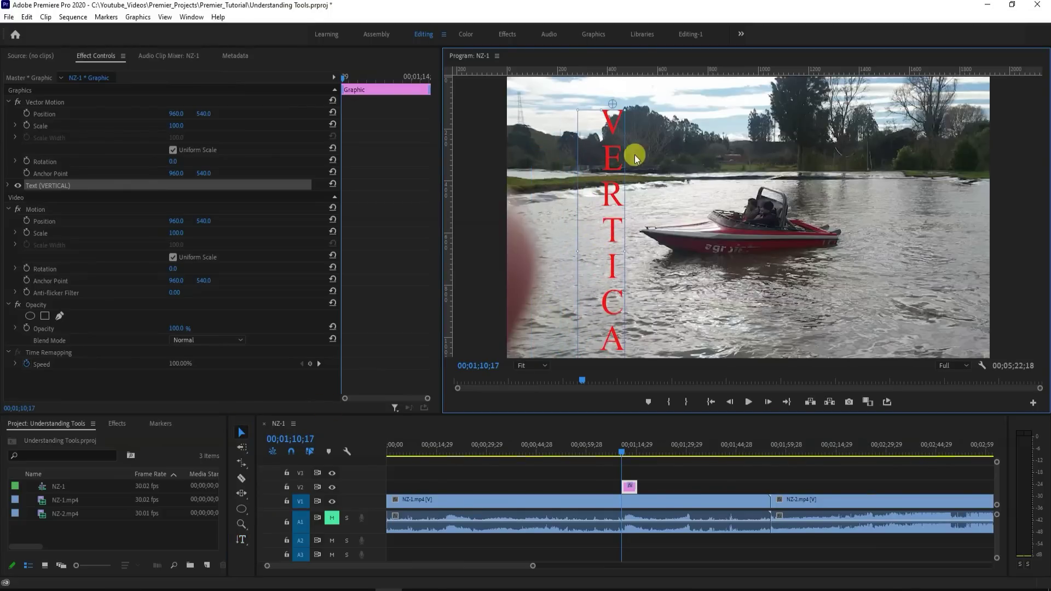
drag(579, 112, 878, 198)
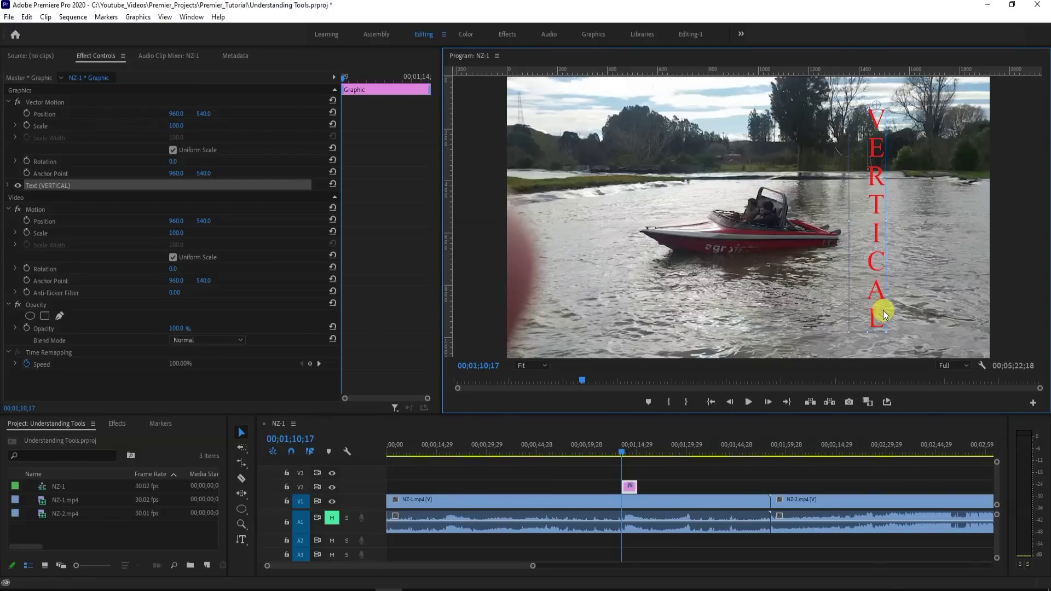
drag(885, 315, 872, 170)
key(Delete)
- Play a short stretch of the NZ-1 sequence in the program monitor, and stop playback
click(749, 402)
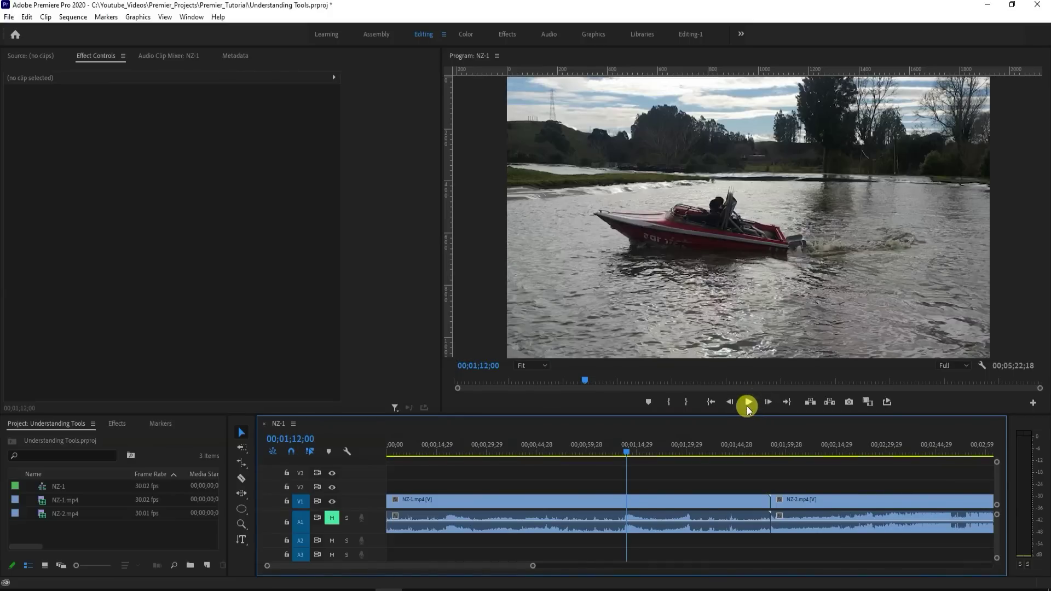
click(749, 402)
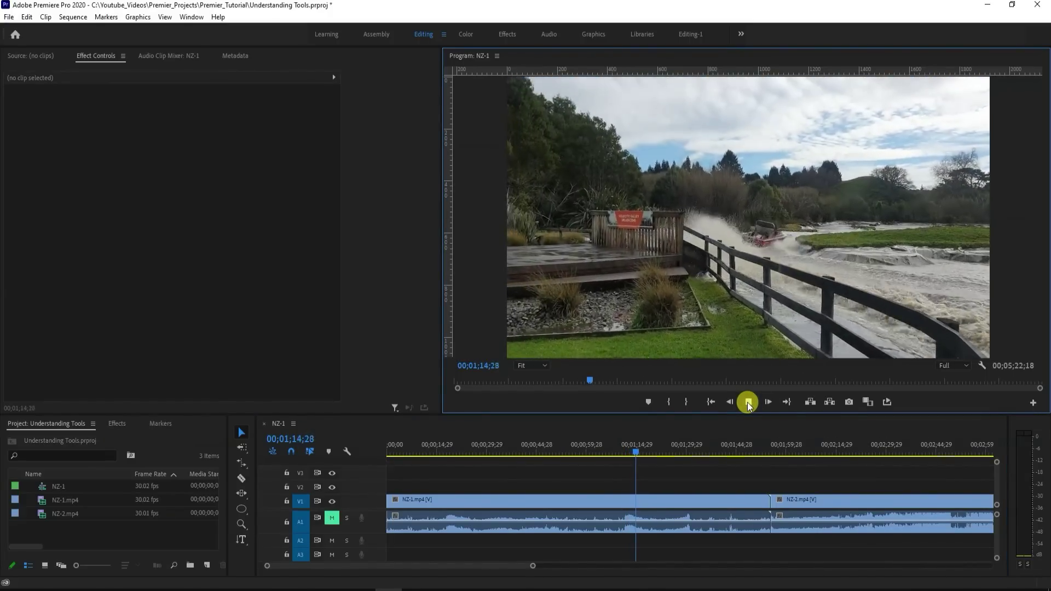
click(749, 404)
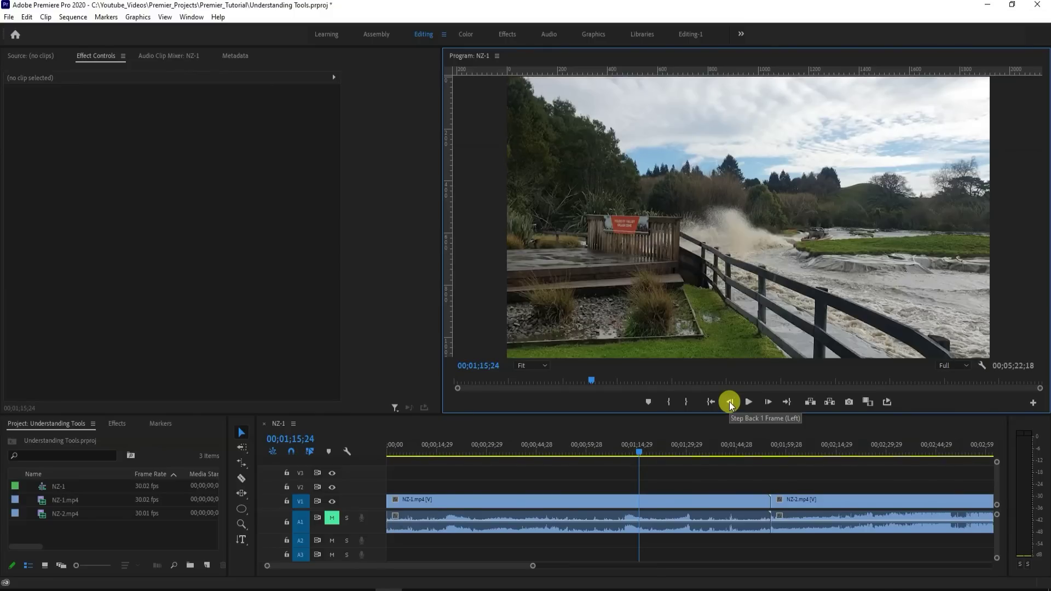
- Step the playhead back three frames, and forward four frames
click(730, 402)
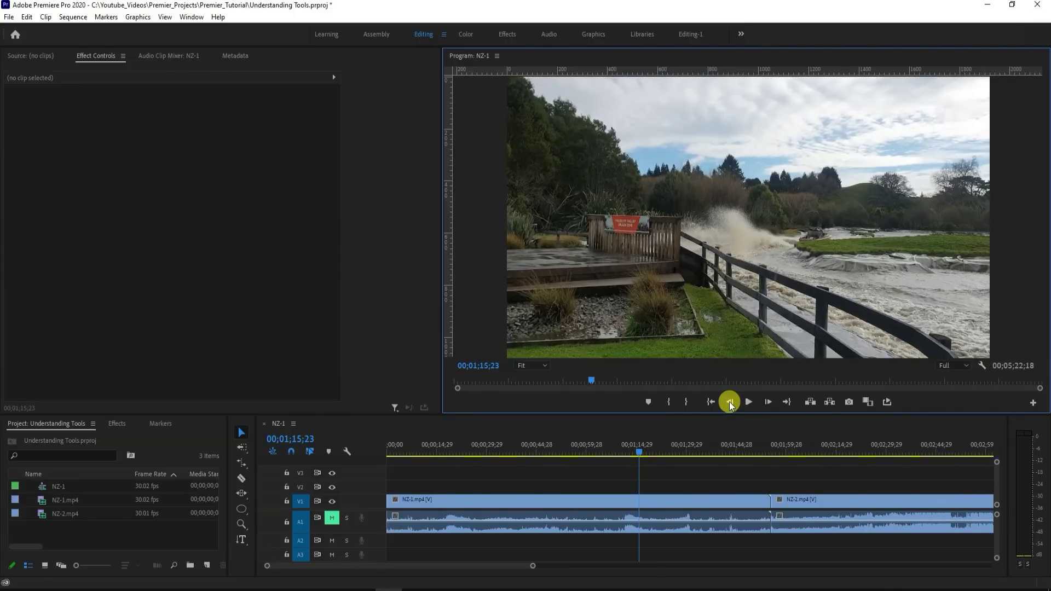
click(730, 403)
click(729, 403)
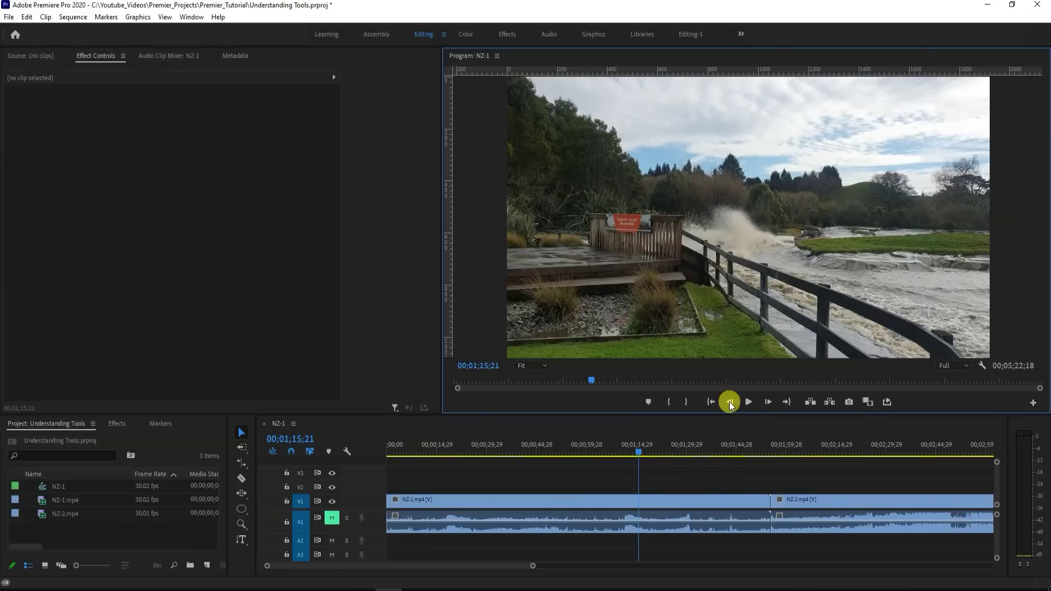
click(768, 402)
click(768, 402)
click(769, 402)
click(769, 402)
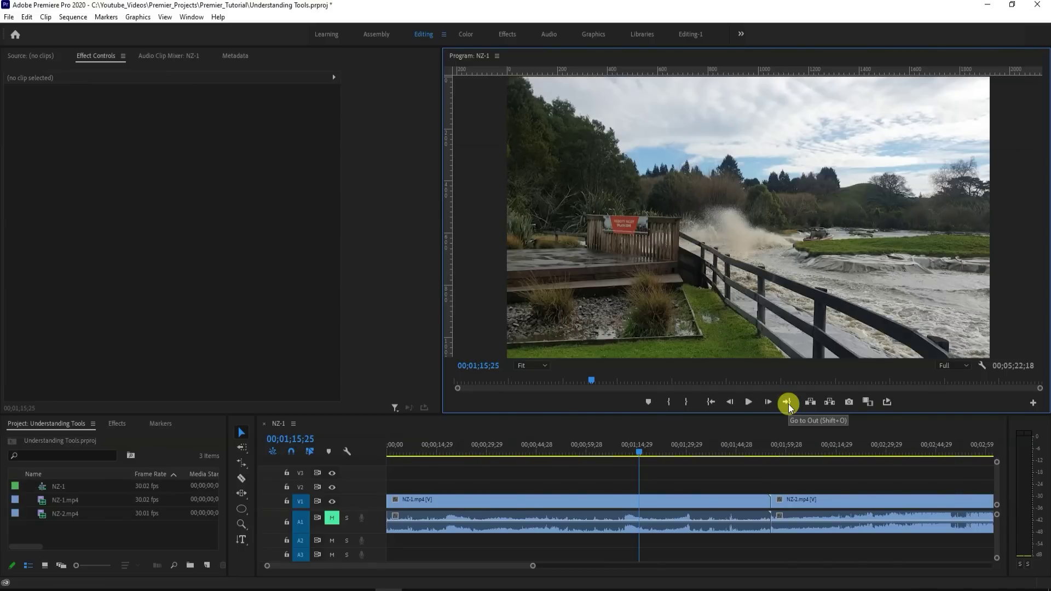
- Jump the playhead to the end of the NZ-1 sequence, and back to its start
click(788, 403)
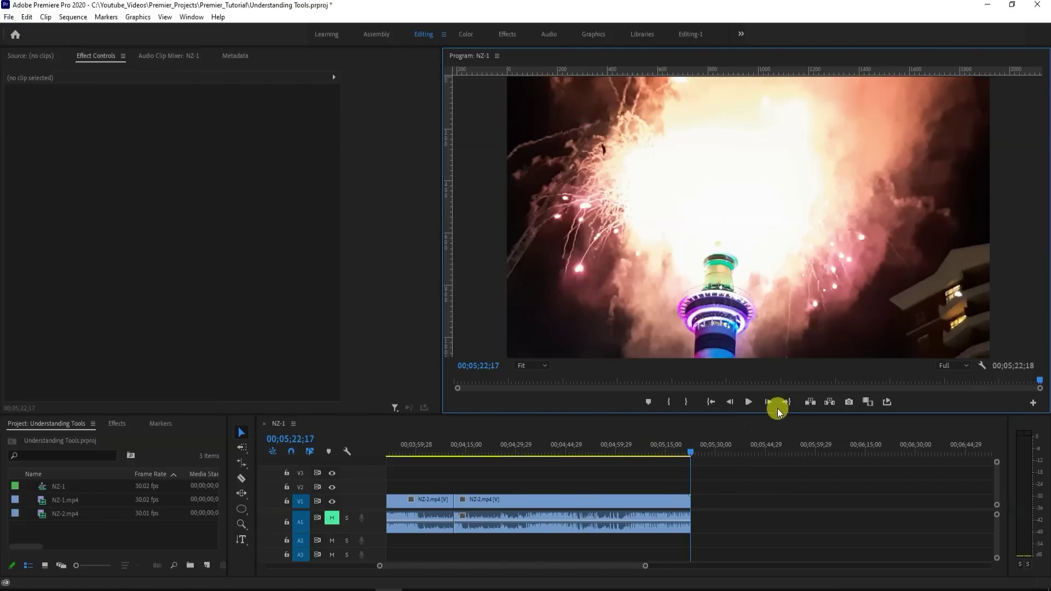
click(711, 402)
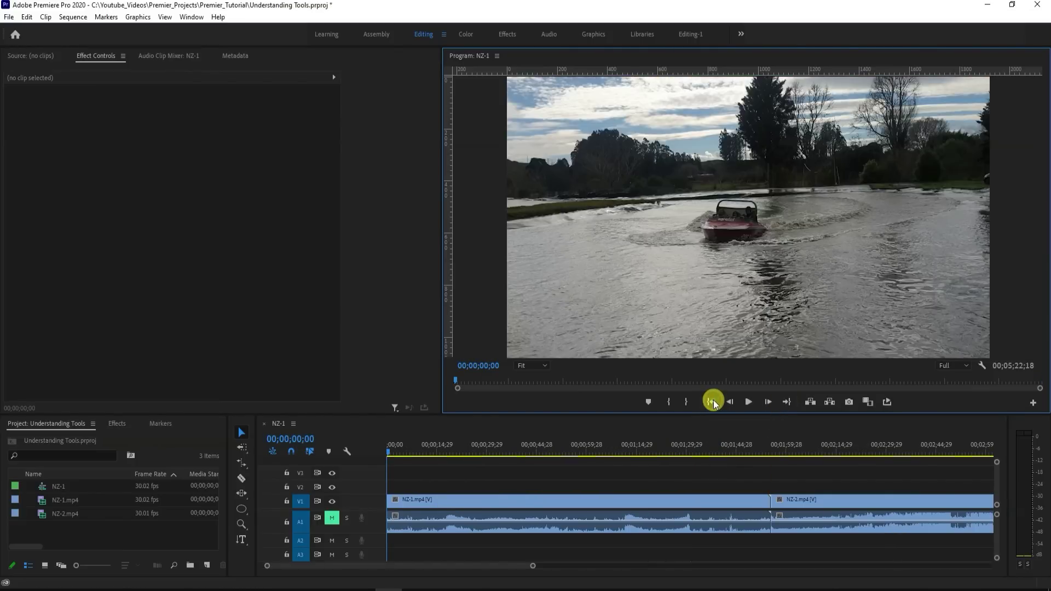
- Mark an in point at 00;00;56;23 and an out point at 00;02;41;14 in the NZ-1 sequence
click(411, 456)
key(backslash)
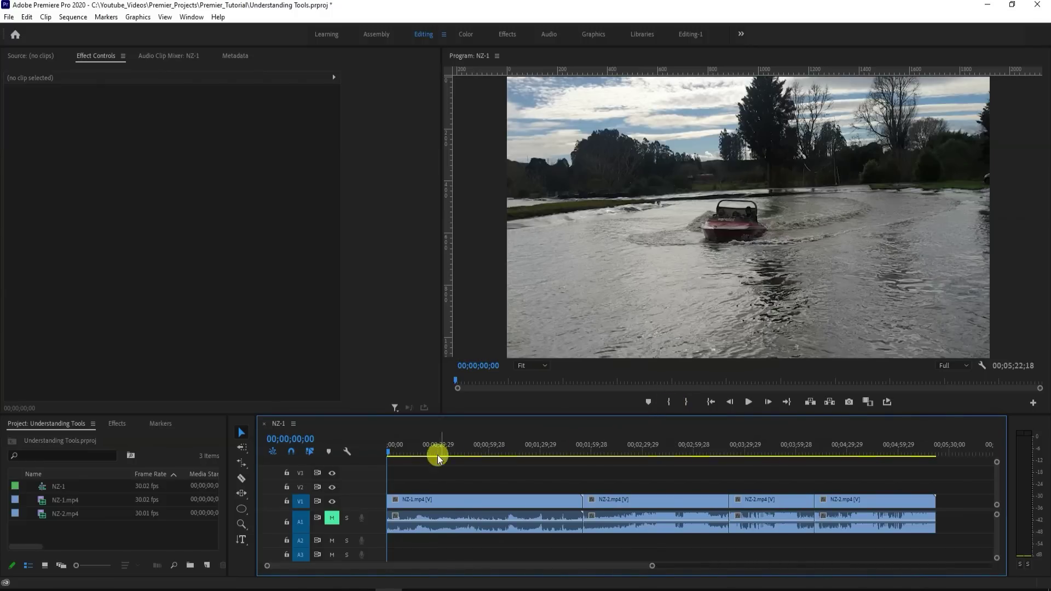
mouse_move(493, 455)
mouse_down()
mouse_move(515, 468)
mouse_move(483, 460)
mouse_up()
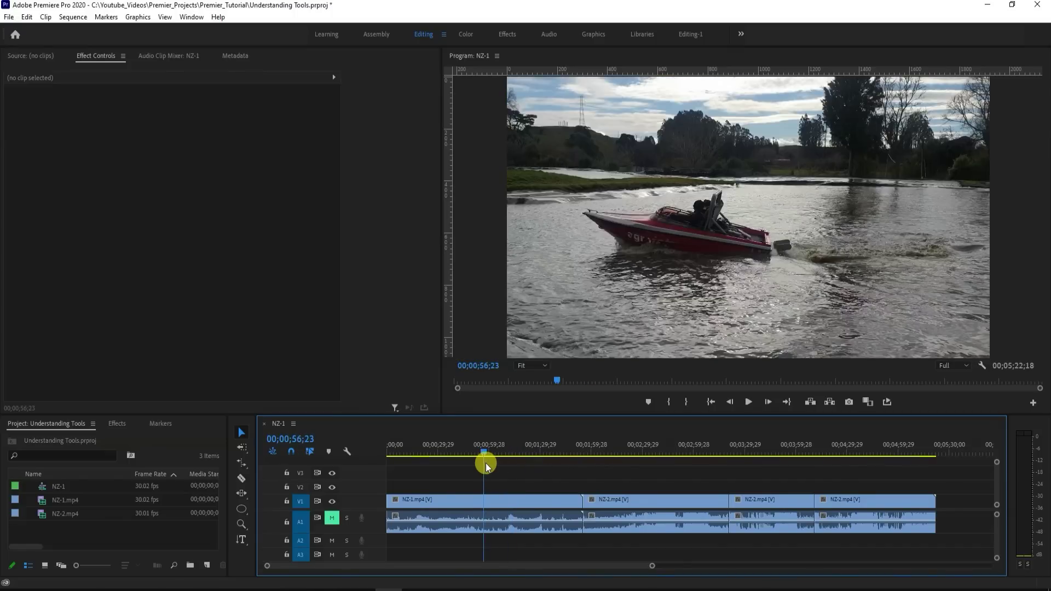
click(668, 402)
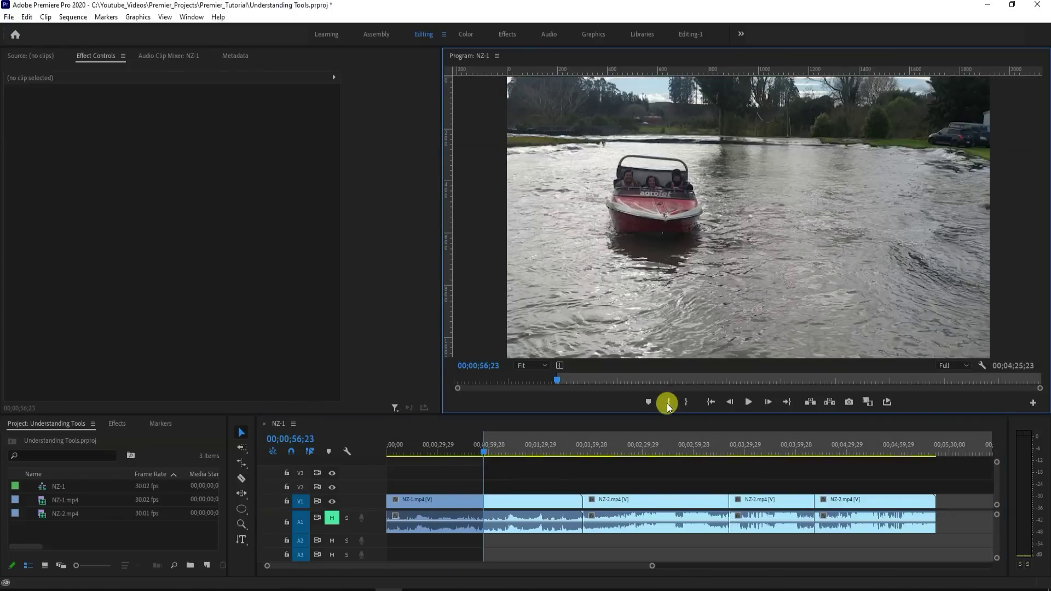
drag(492, 450, 665, 474)
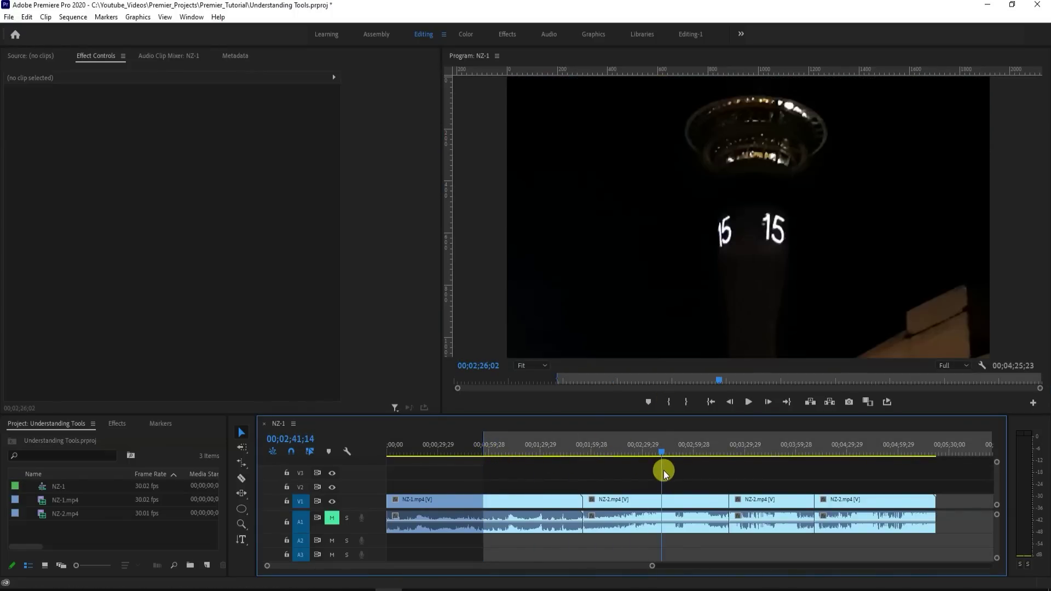
click(686, 403)
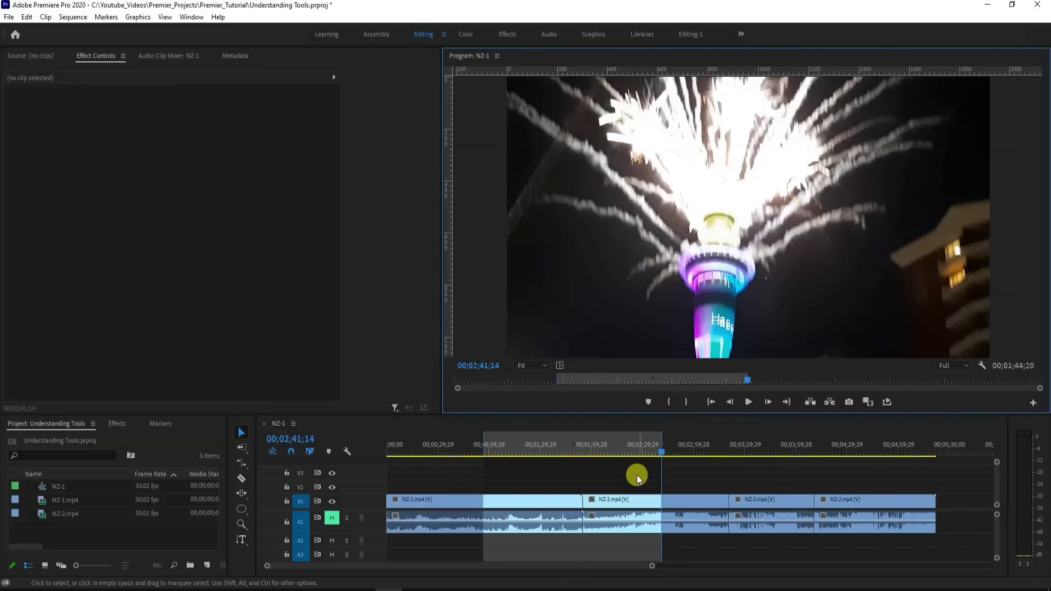
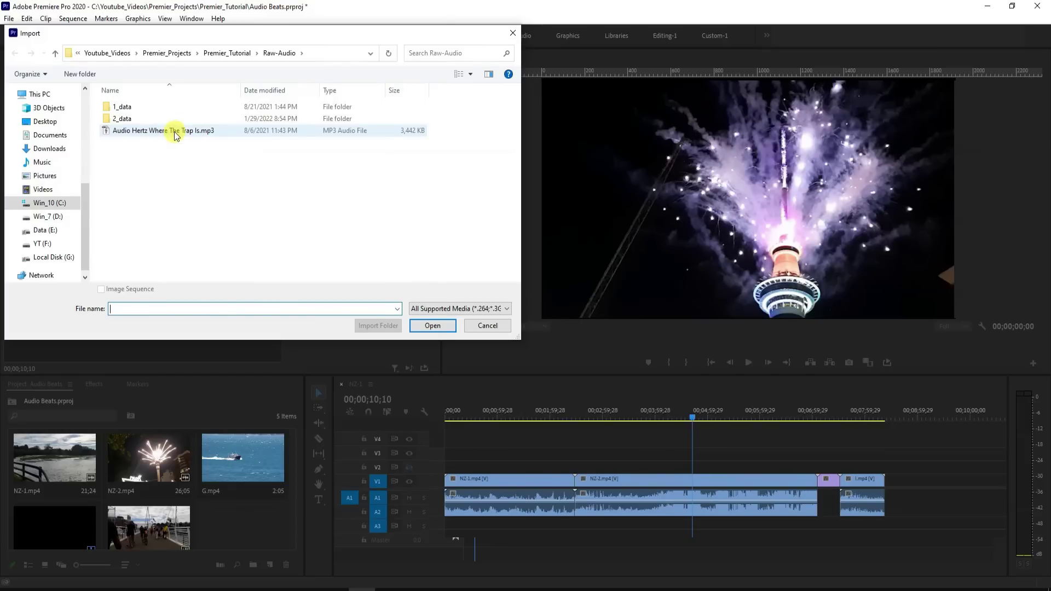
- Import the file Audio Hertz Where The Trap Is.mp3 from Raw-Audio, and delete the existing clips from the NZ-1 timeline
double_click(174, 131)
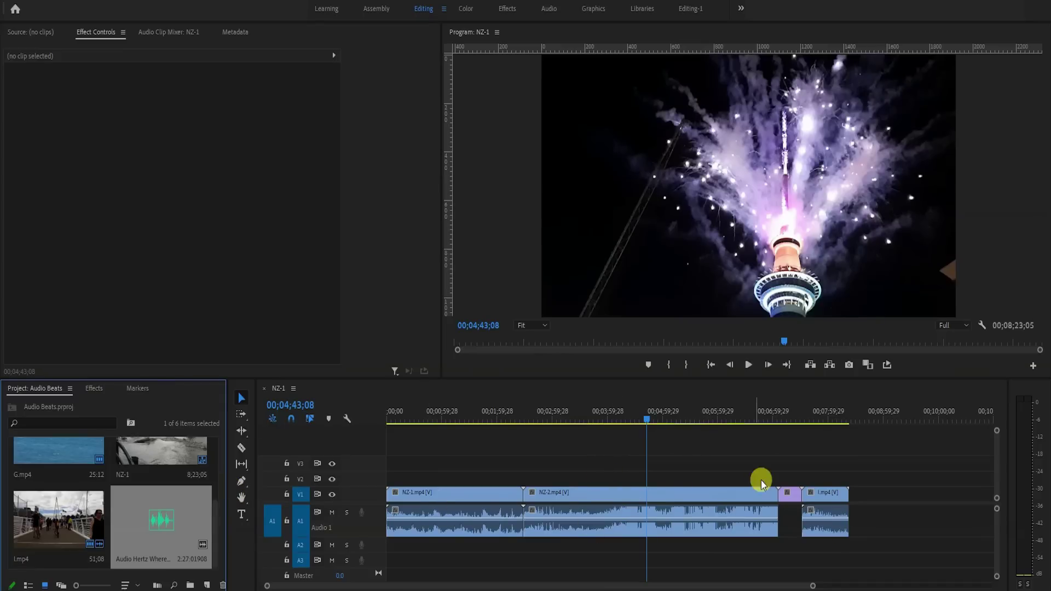
click(836, 502)
key(Delete)
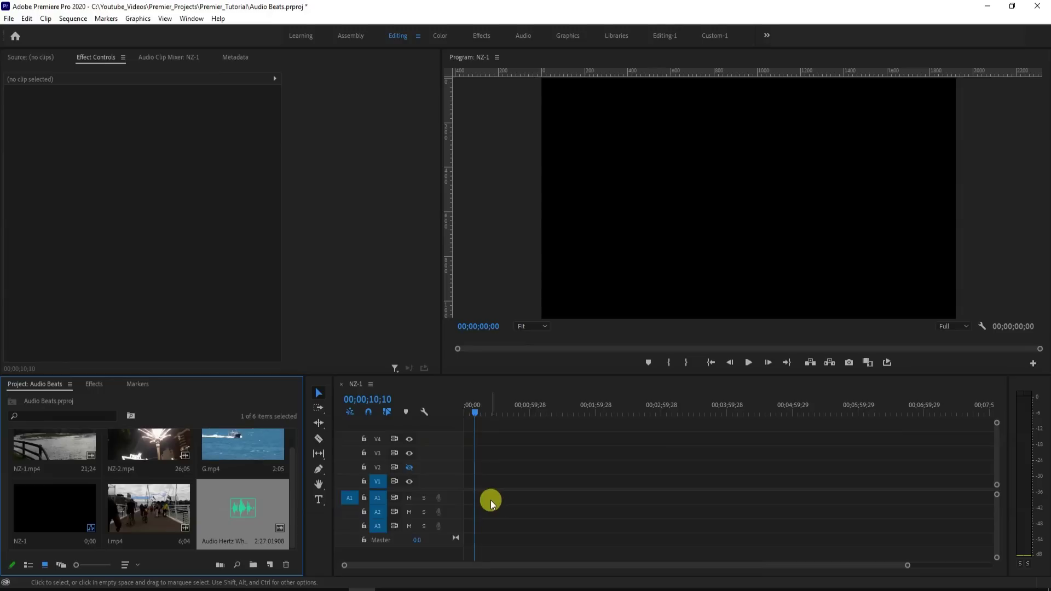
- Place the Audio Hertz Where The Trap Is clip at the start of track A1, and increase the track's height
drag(264, 505, 462, 500)
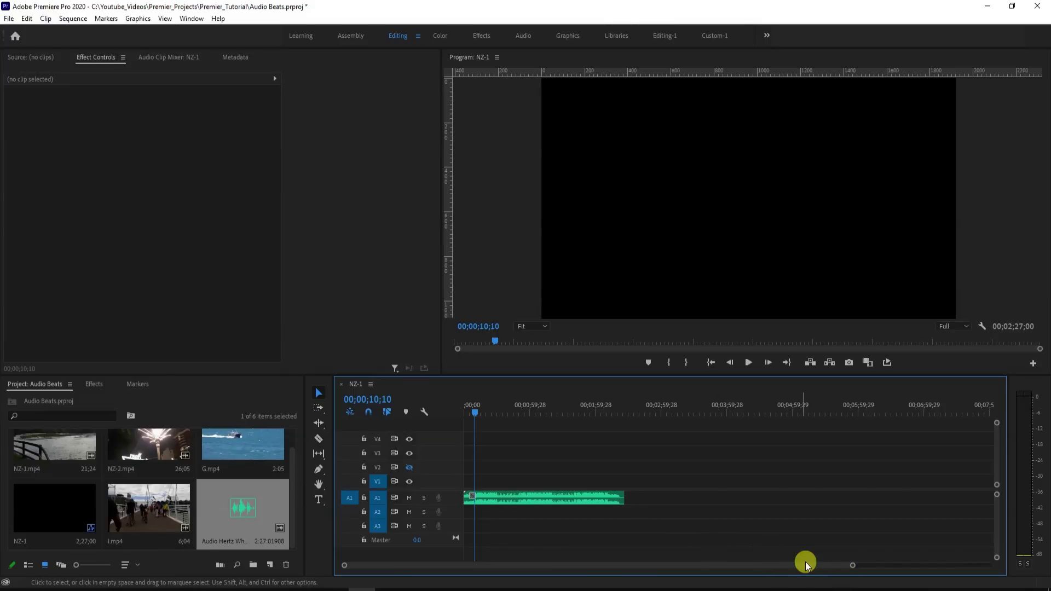
drag(851, 567, 728, 587)
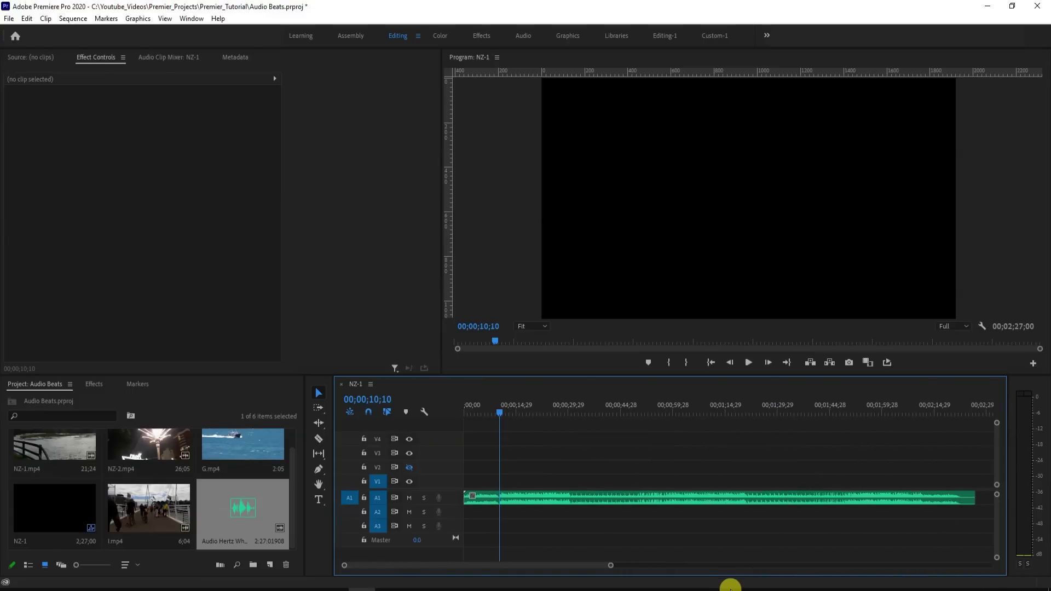
drag(454, 504, 453, 514)
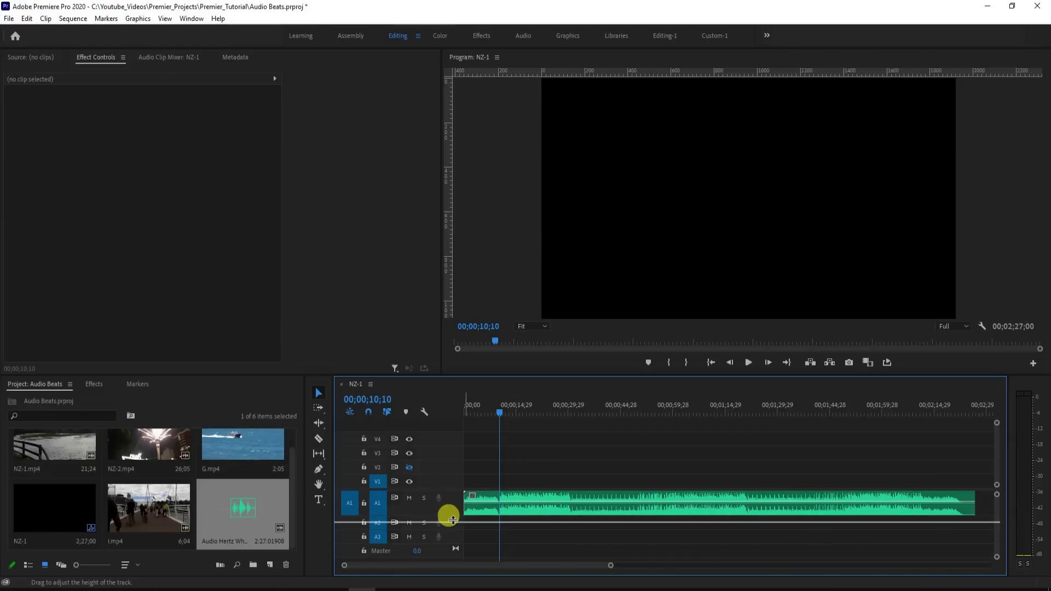
drag(452, 515, 453, 521)
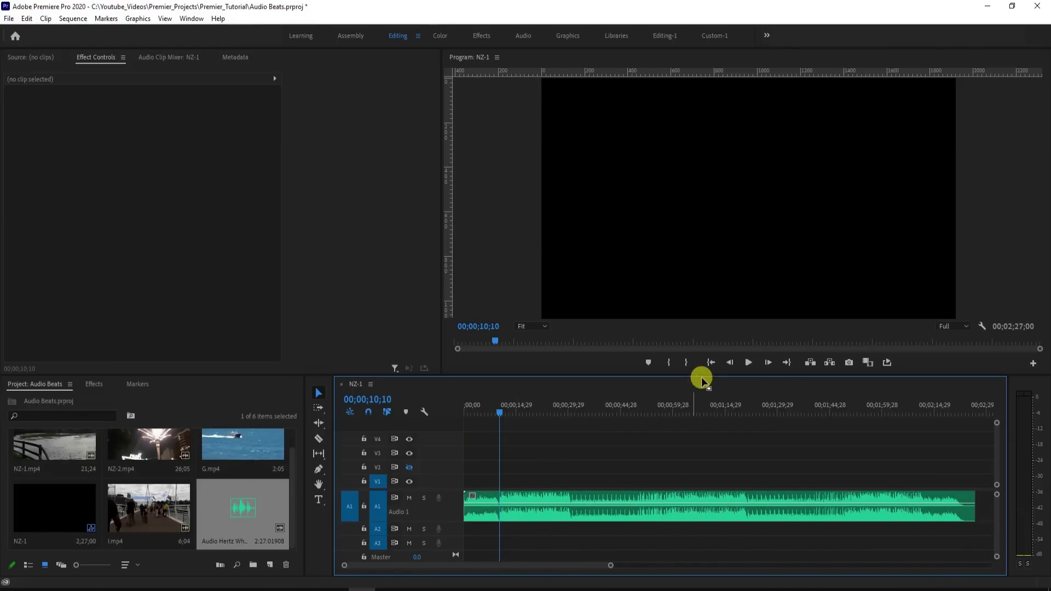
- Listen to the music from the start, from about 13 seconds and from about 30 seconds, and stop playback
click(711, 362)
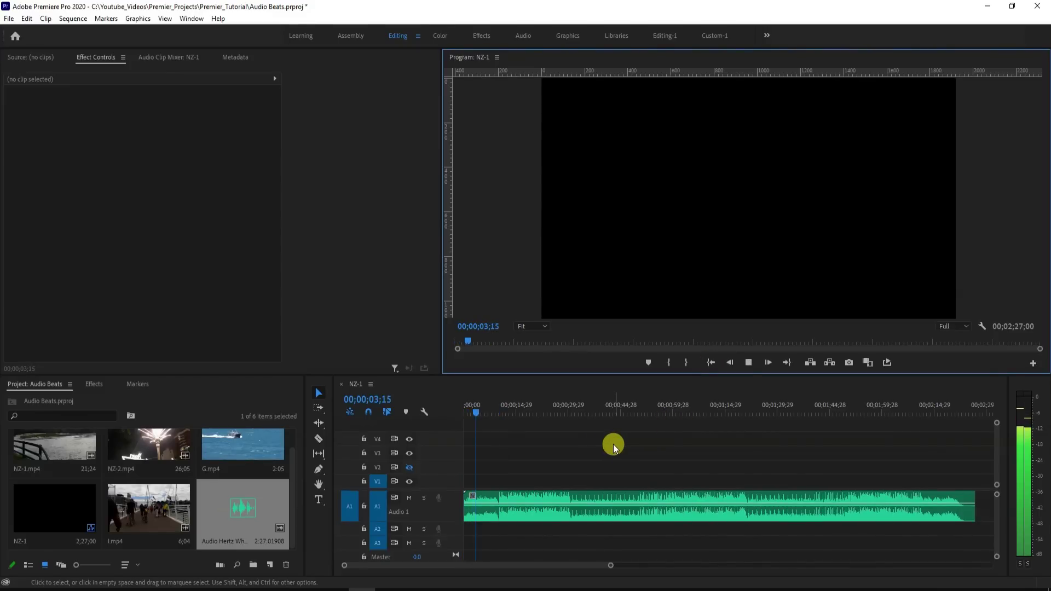
click(510, 409)
key(space)
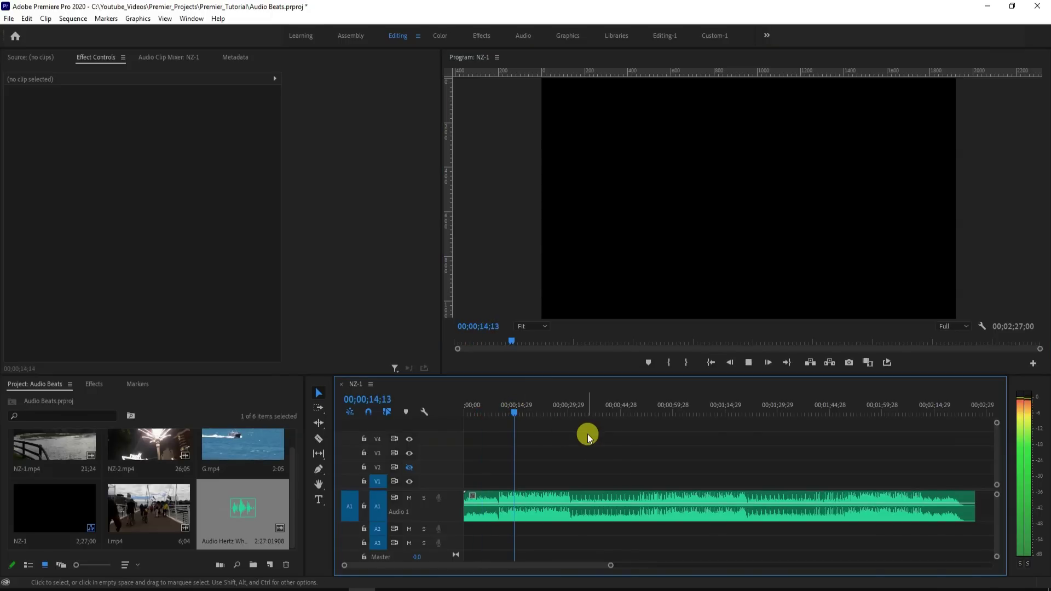
click(565, 408)
key(space)
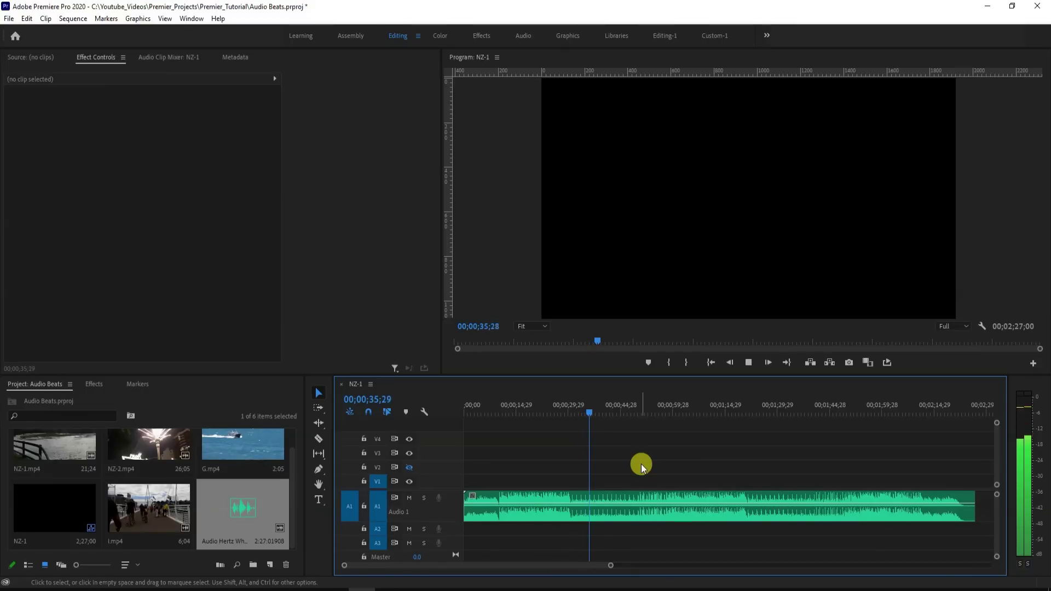
key(space)
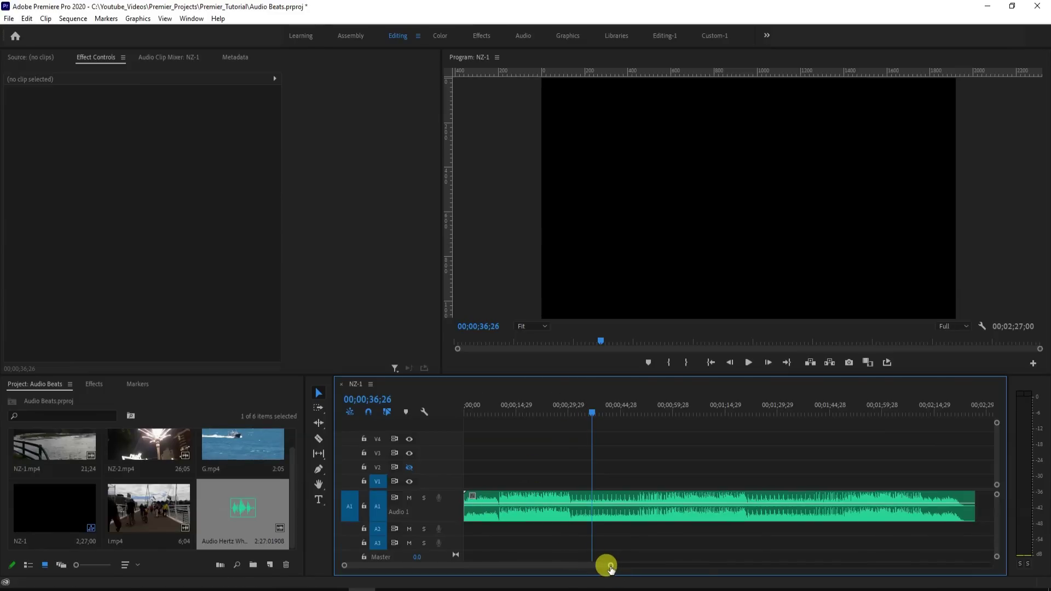
- Split the audio clip at 00;00;30;21 and 00;00;50;11 with the Razor tool
drag(611, 569, 578, 572)
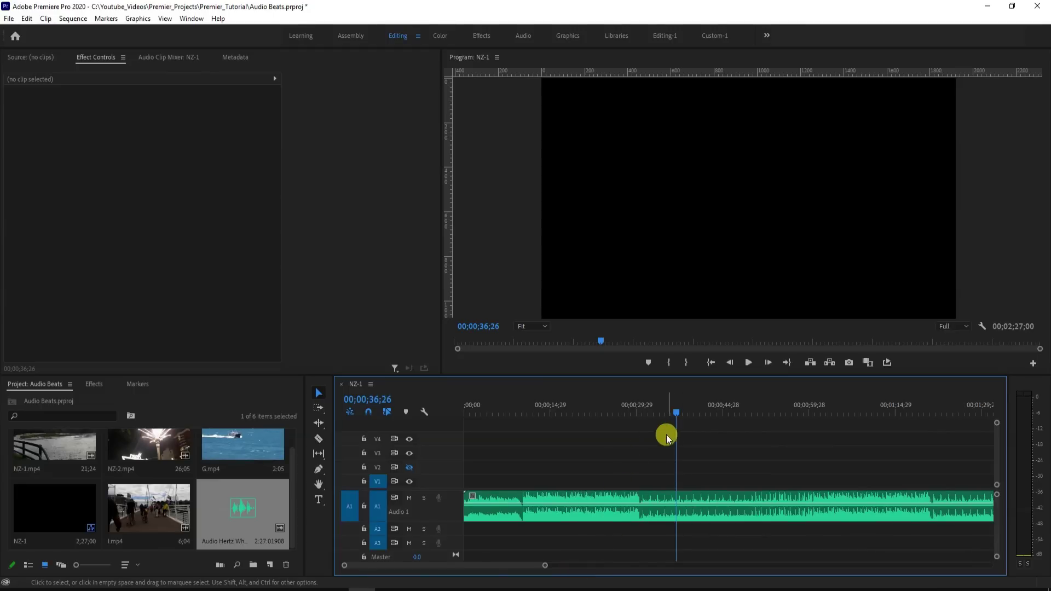
drag(677, 415, 639, 426)
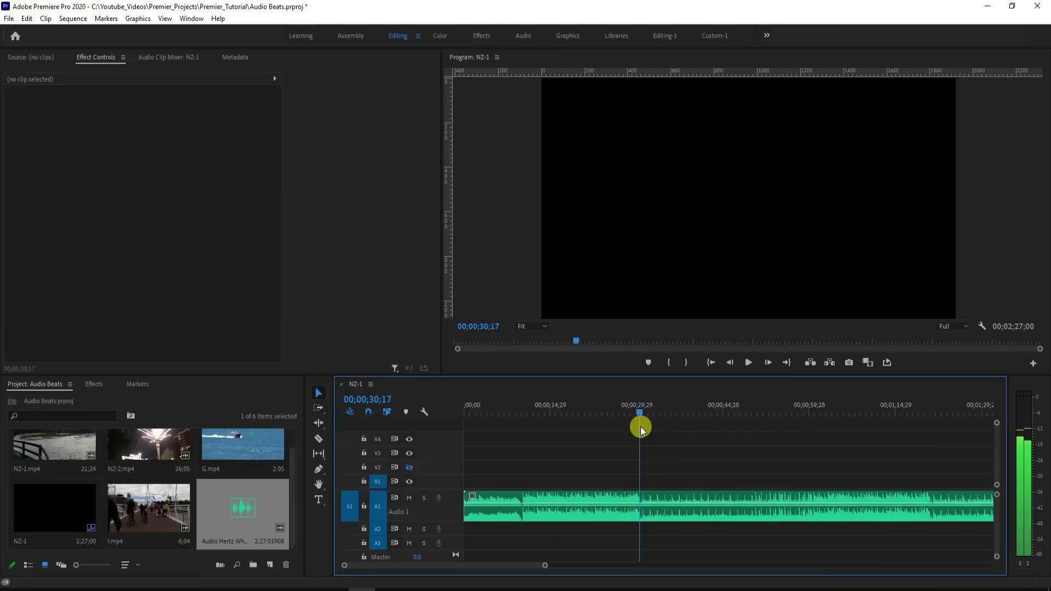
drag(641, 426, 641, 427)
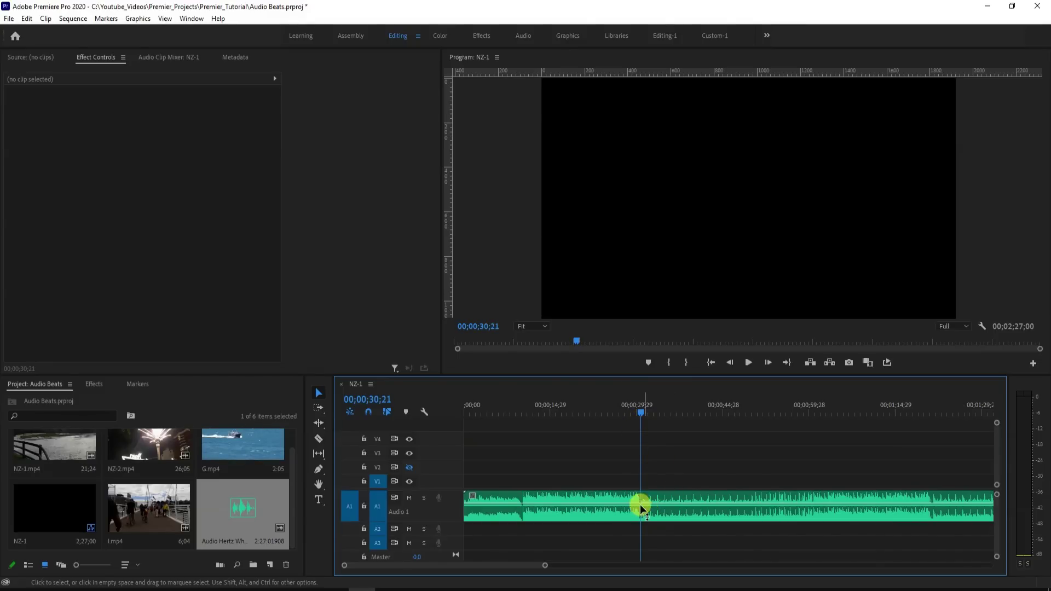
click(318, 439)
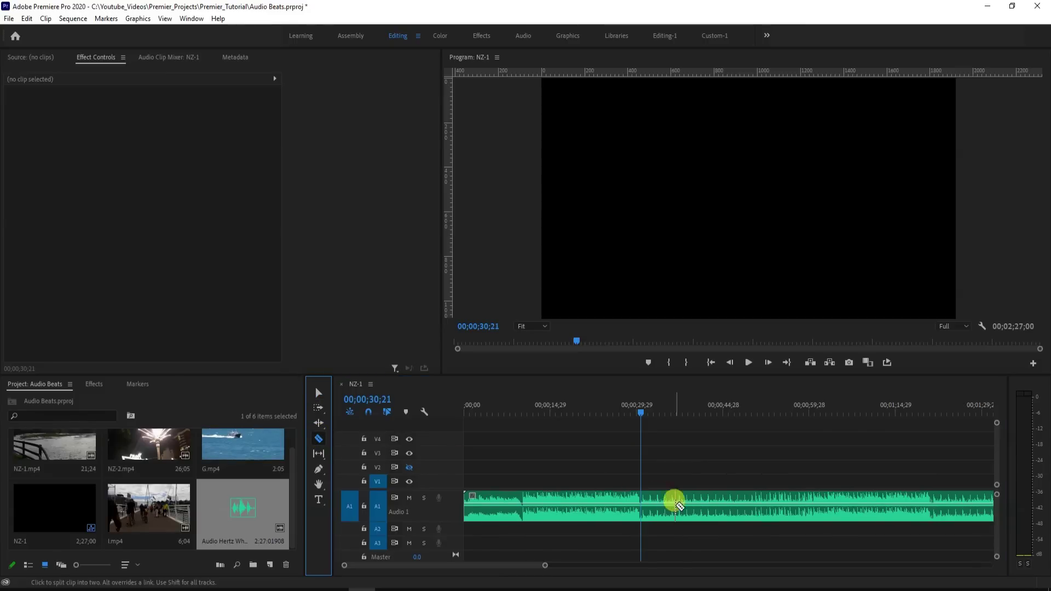
click(645, 506)
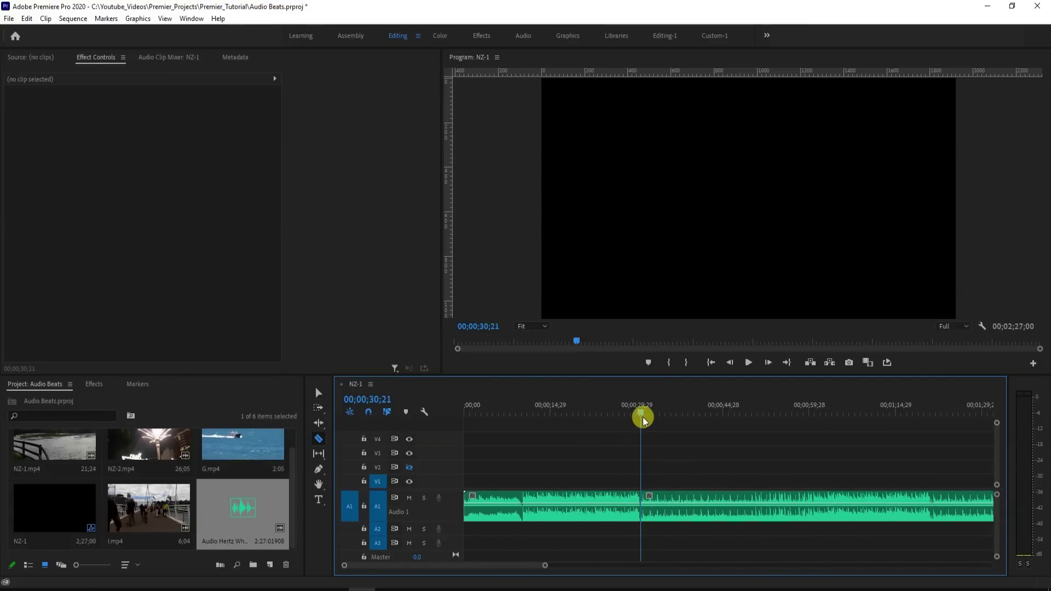
mouse_move(642, 416)
mouse_down()
mouse_move(728, 416)
mouse_move(755, 429)
mouse_up()
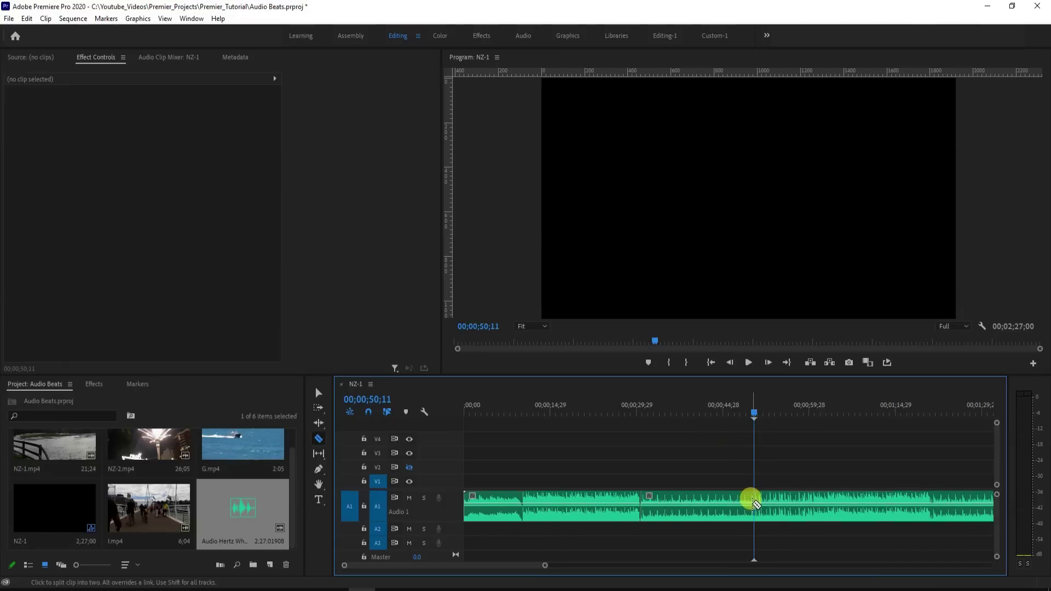
click(754, 499)
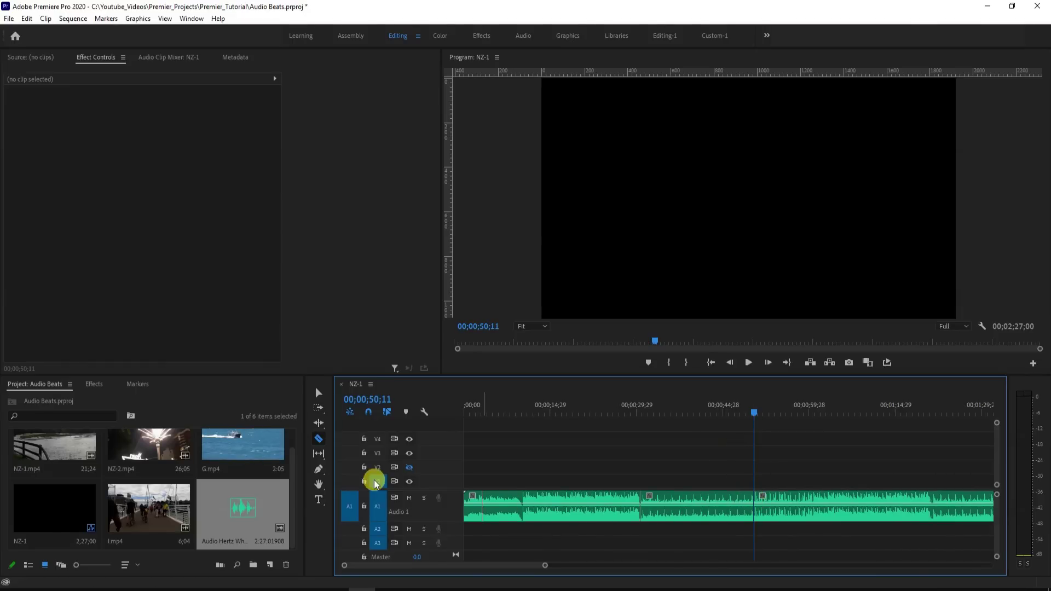
- Delete the first and last pieces of the split audio, and close the gap before the remaining middle piece
click(317, 393)
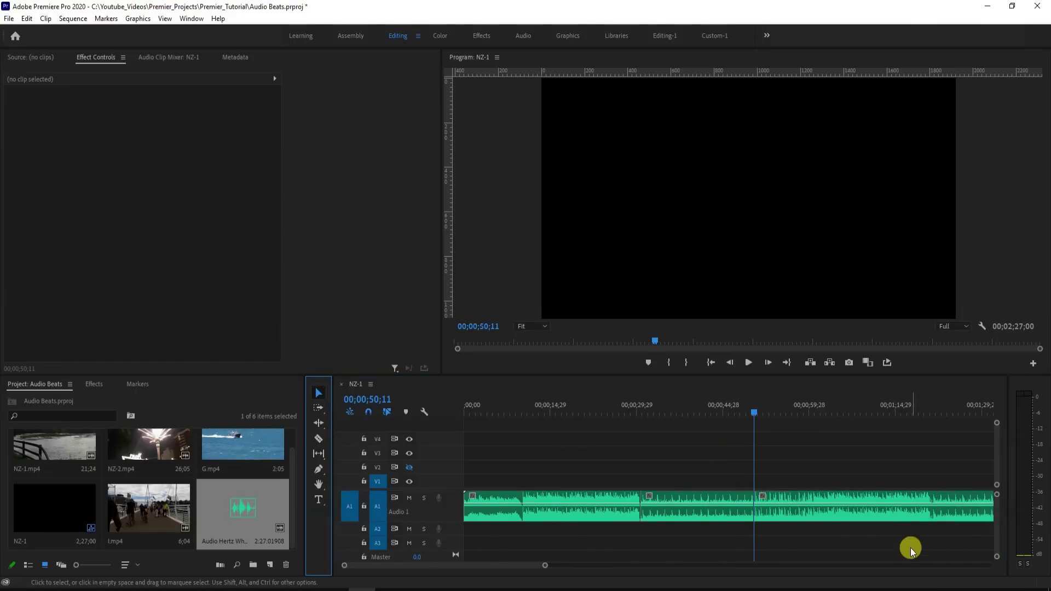
click(850, 517)
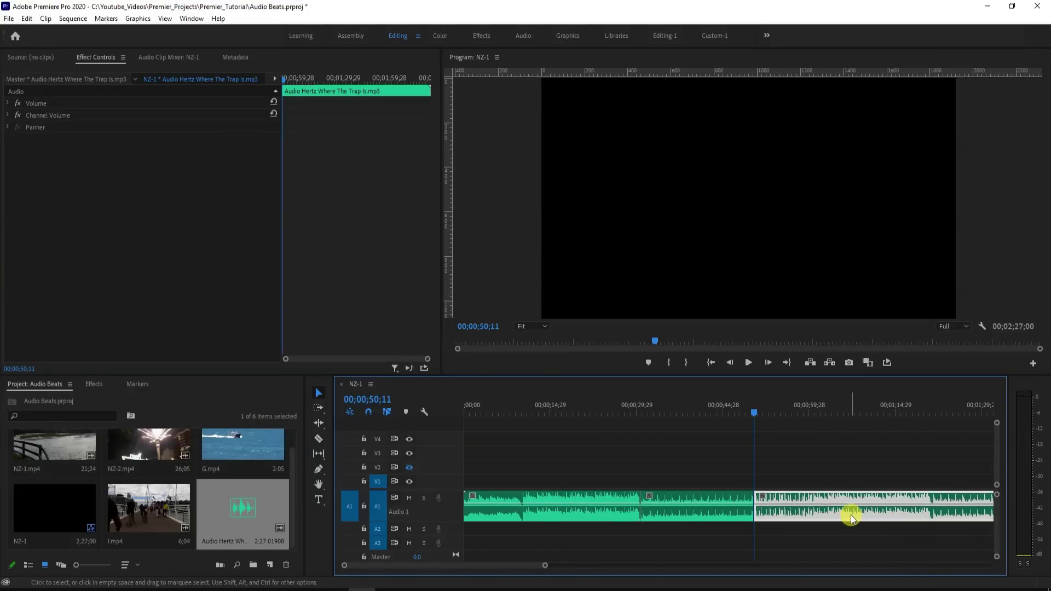
key(Delete)
click(585, 509)
key(Delete)
click(580, 511)
key(Delete)
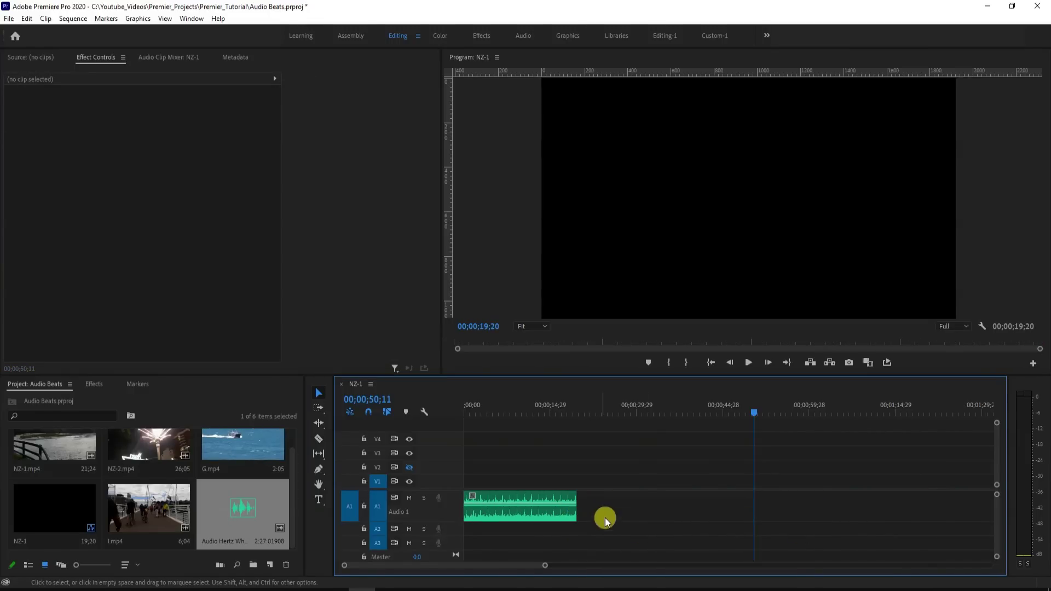
- Play the first five seconds of the trimmed audio, stop playback, and return the playhead to the start
click(711, 363)
key(space)
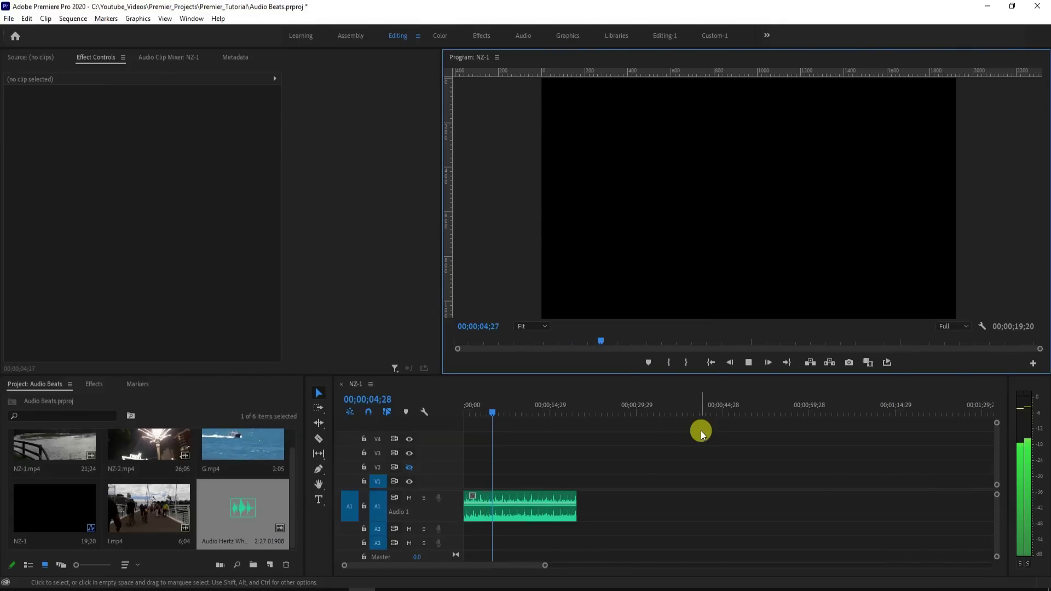
key(space)
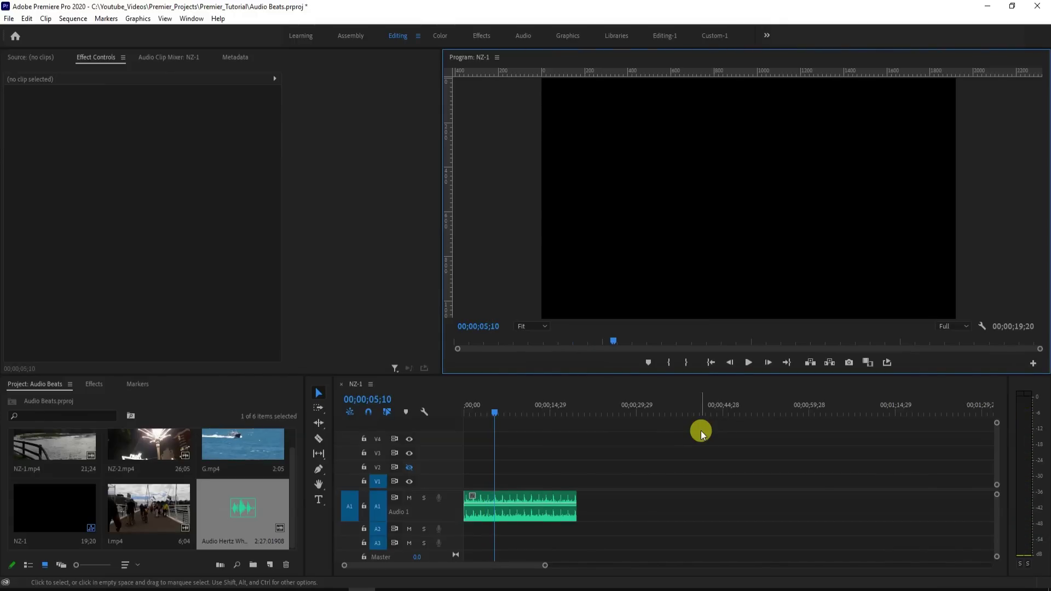
click(710, 363)
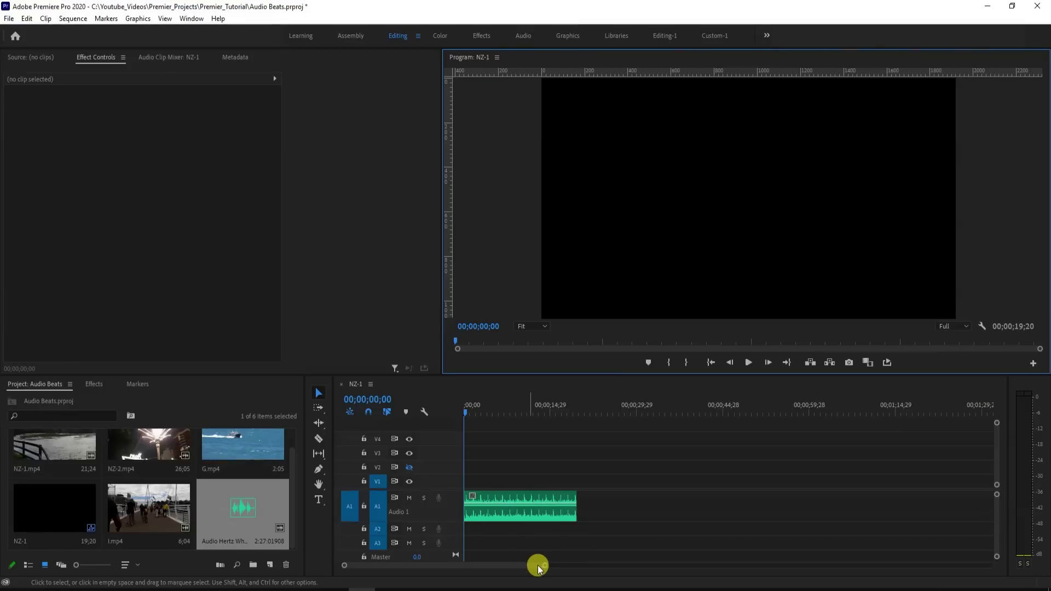
- Add eight sequence markers on the beats while playing the audio from the start to about 10 seconds, and stop playback
drag(543, 567, 496, 573)
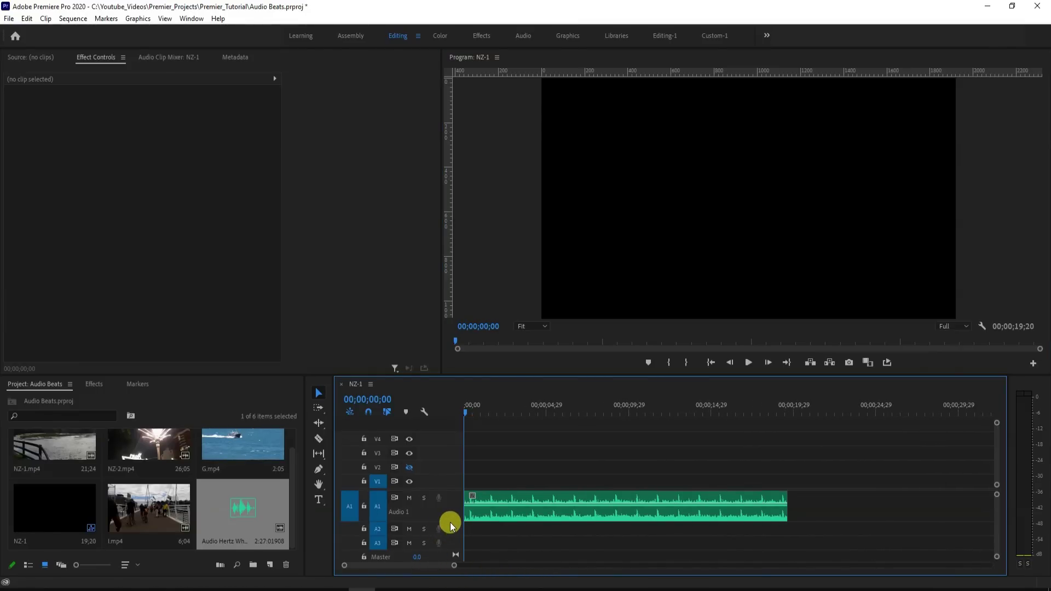
drag(450, 526, 450, 533)
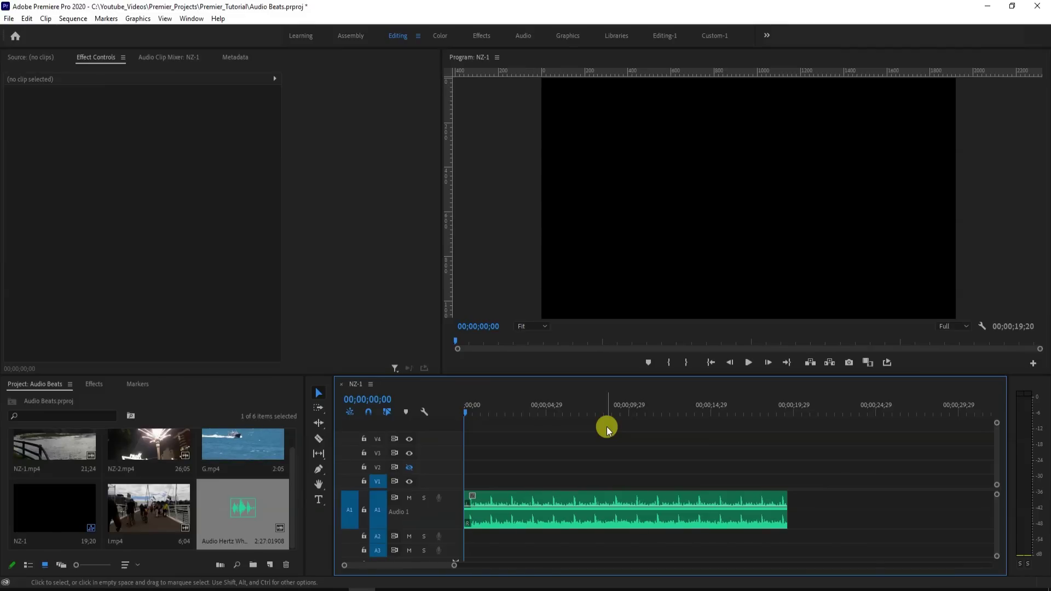
key(minus)
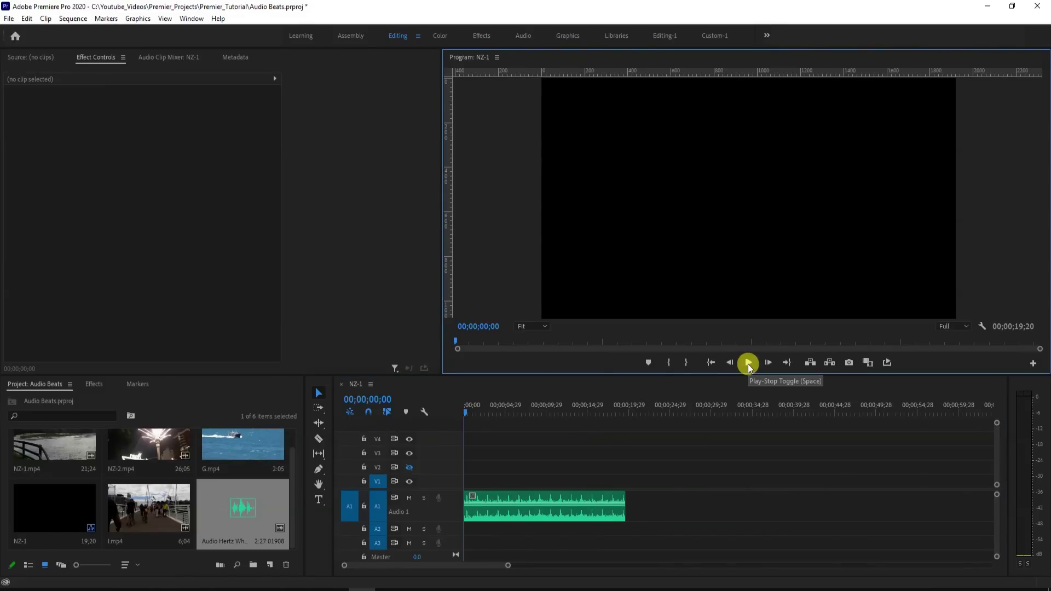
click(749, 364)
key(m)
key(m)
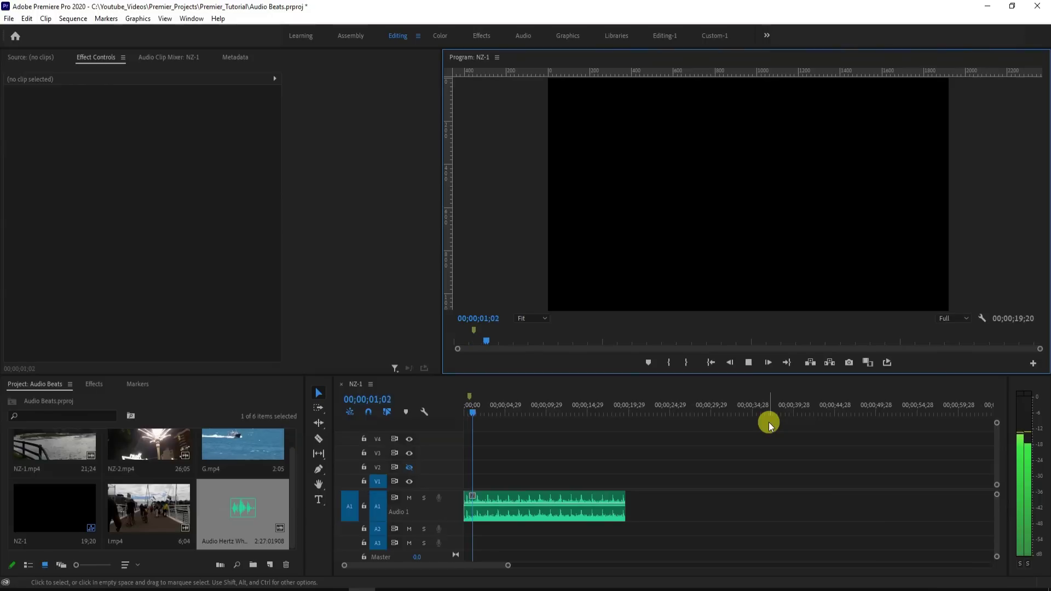
key(m)
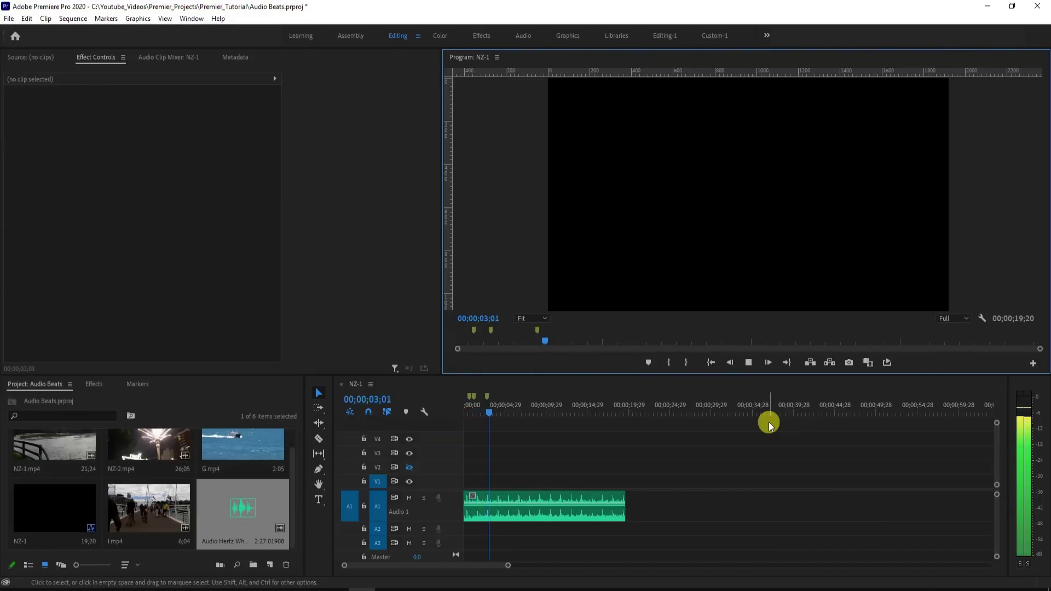
key(m)
key(m)
key(m)
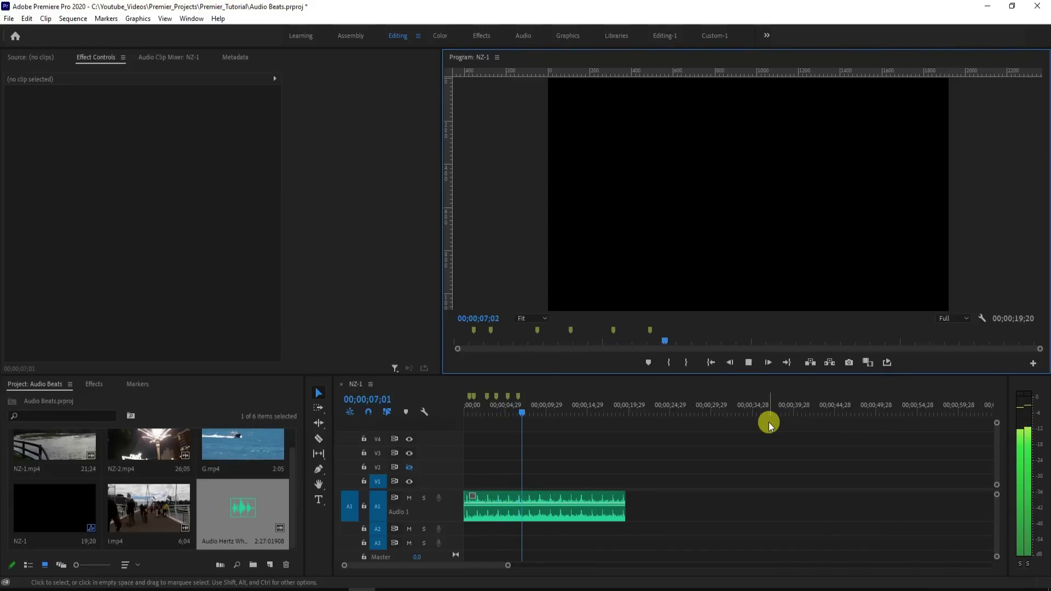
key(m)
key(m)
click(749, 362)
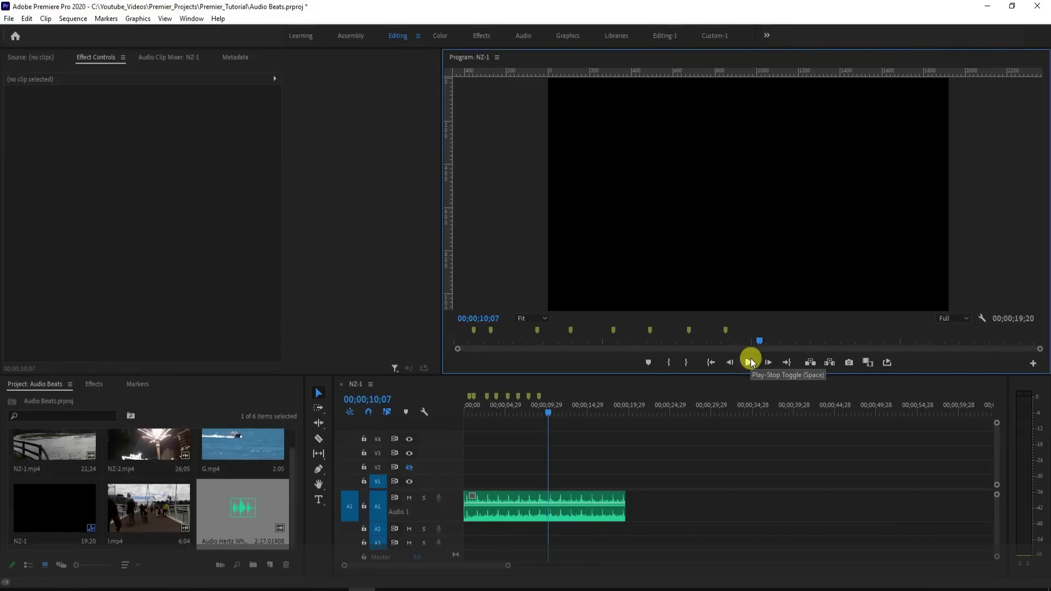
click(633, 388)
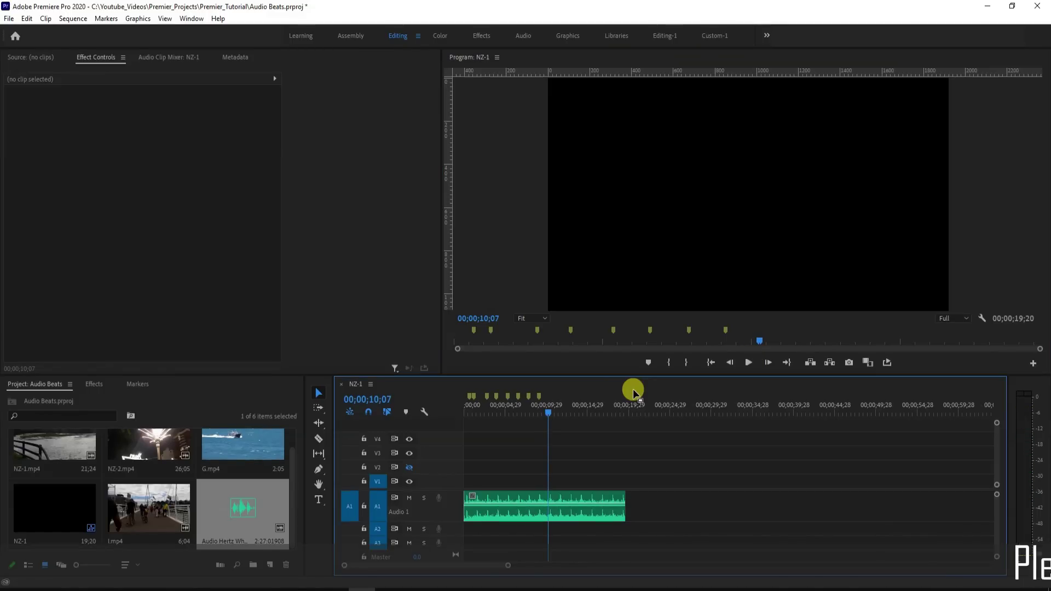
key(=)
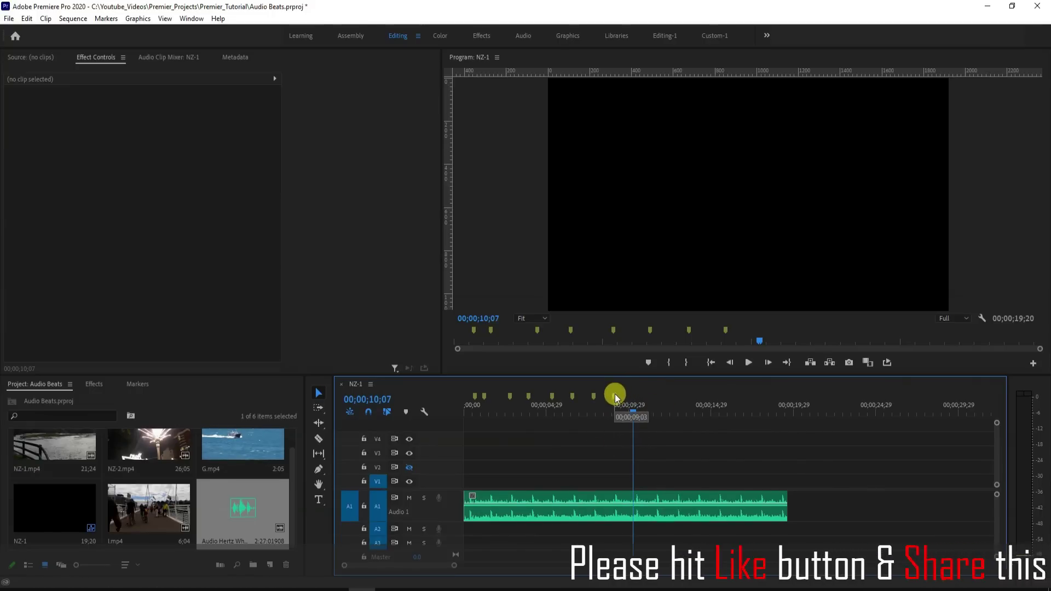
- Clear the last timeline marker at 00;00;09;03, and clear all remaining markers from the NZ-1 sequence
click(615, 395)
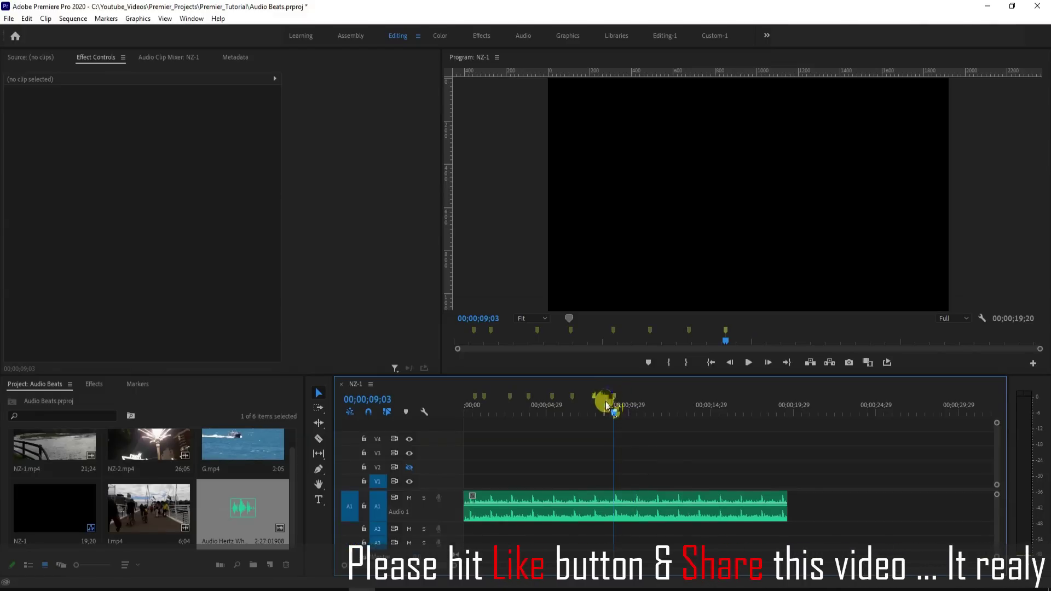
click(570, 414)
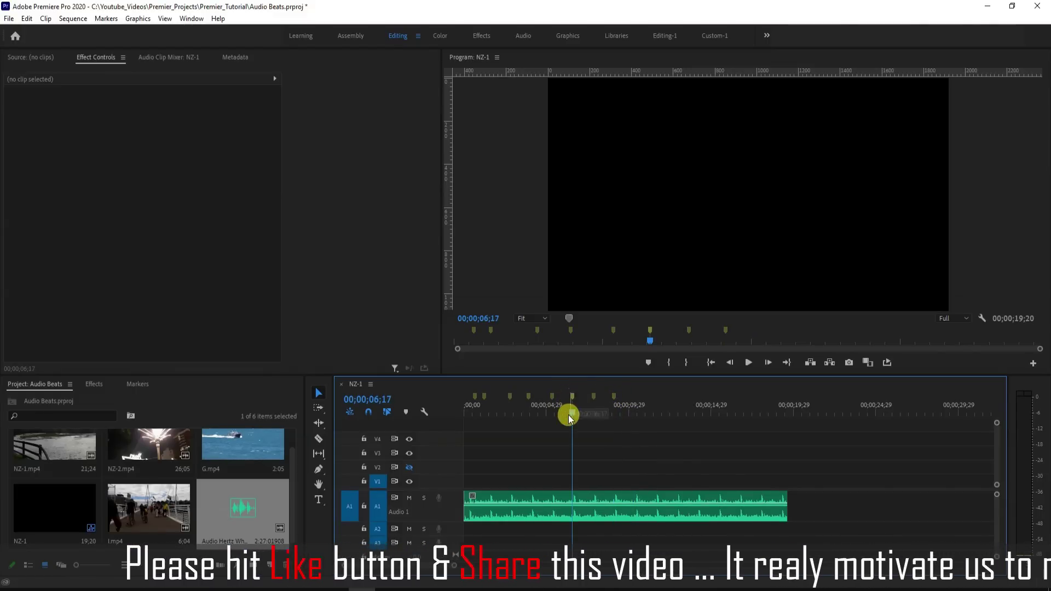
click(529, 399)
click(615, 405)
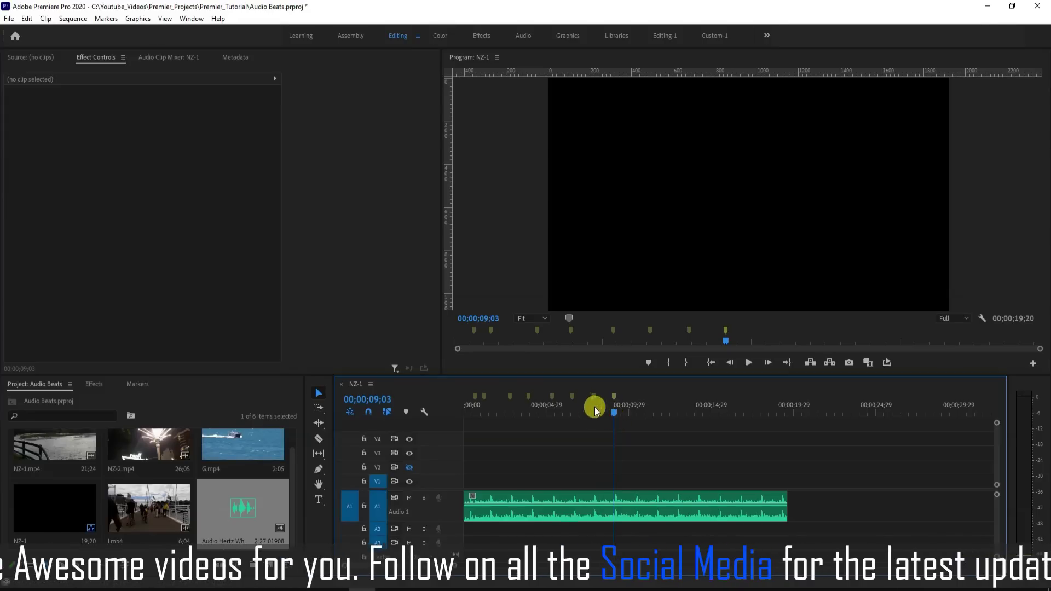
right_click(615, 398)
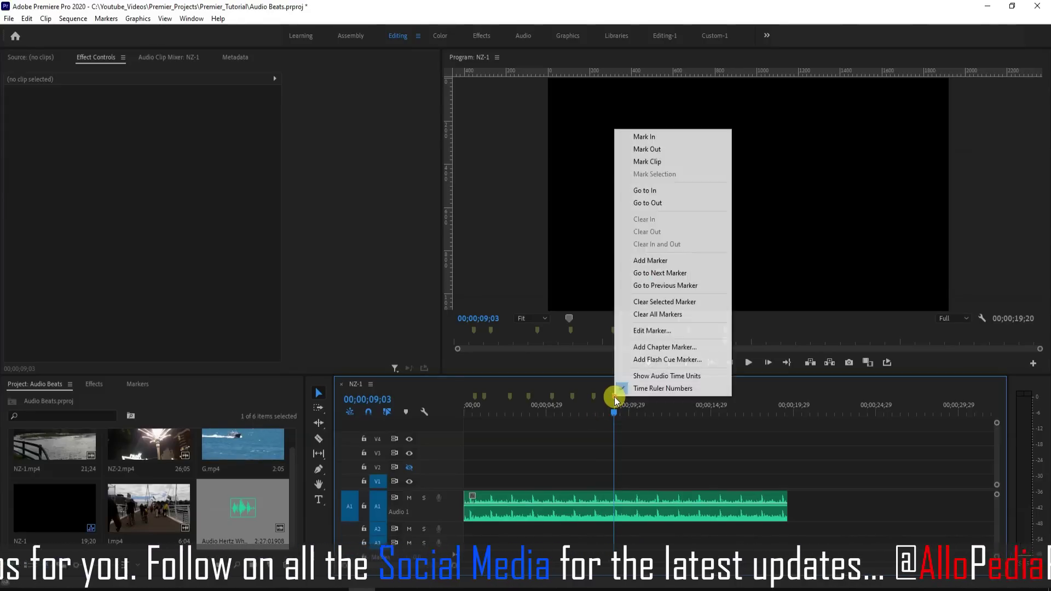
click(679, 304)
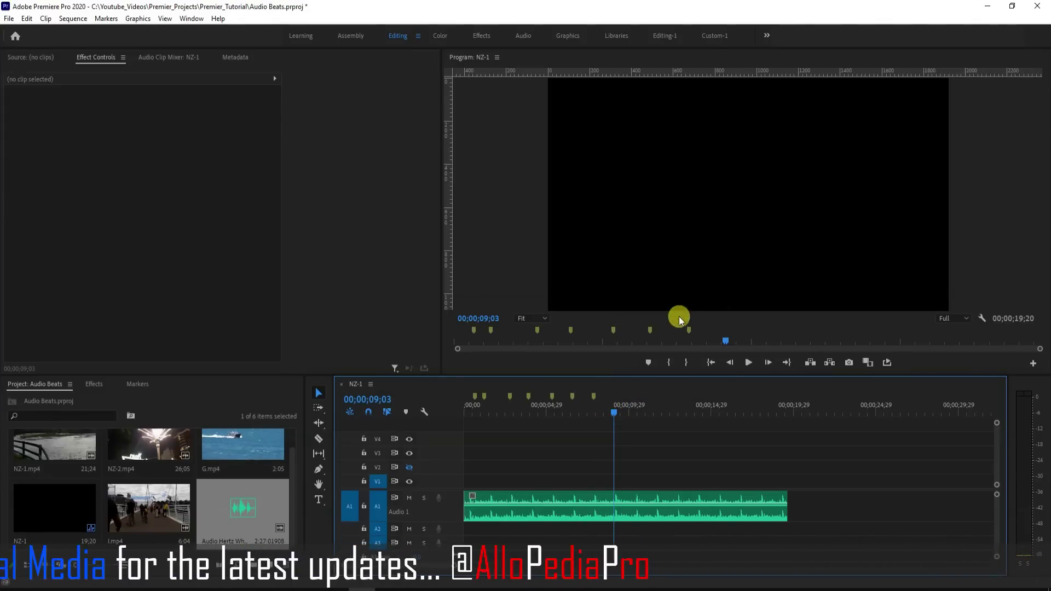
right_click(595, 398)
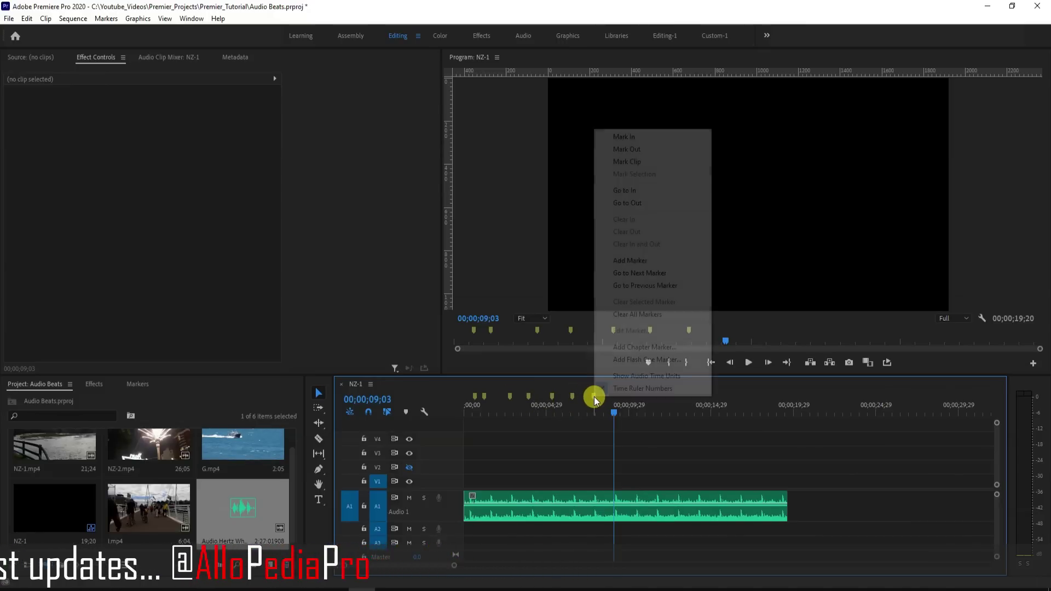
click(649, 316)
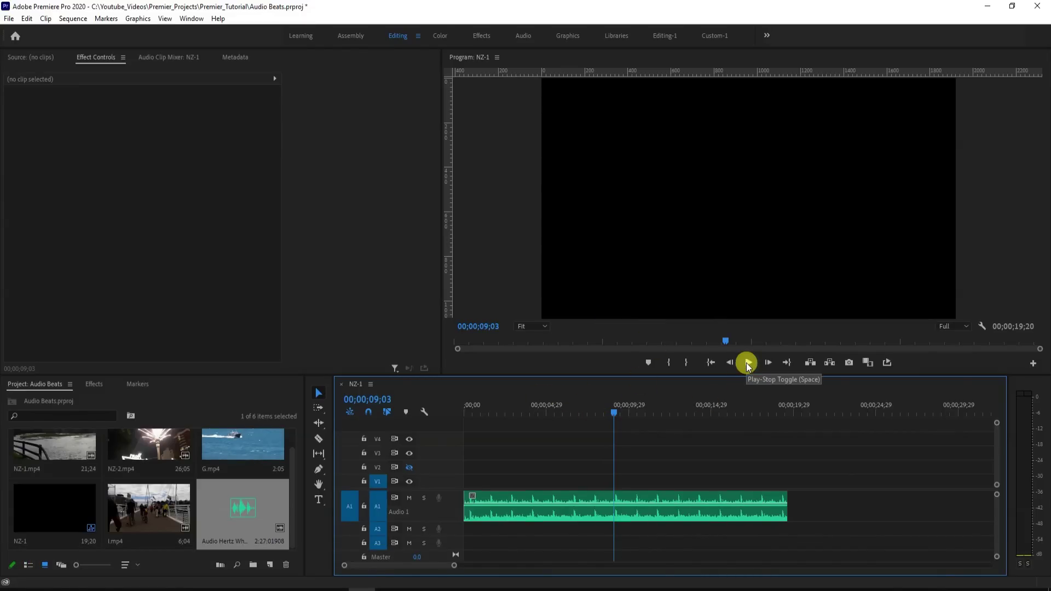
- Play the sequence from the start and add eight markers on the audio beats, about 2.5 seconds apart, and stop near the clip's end
click(712, 365)
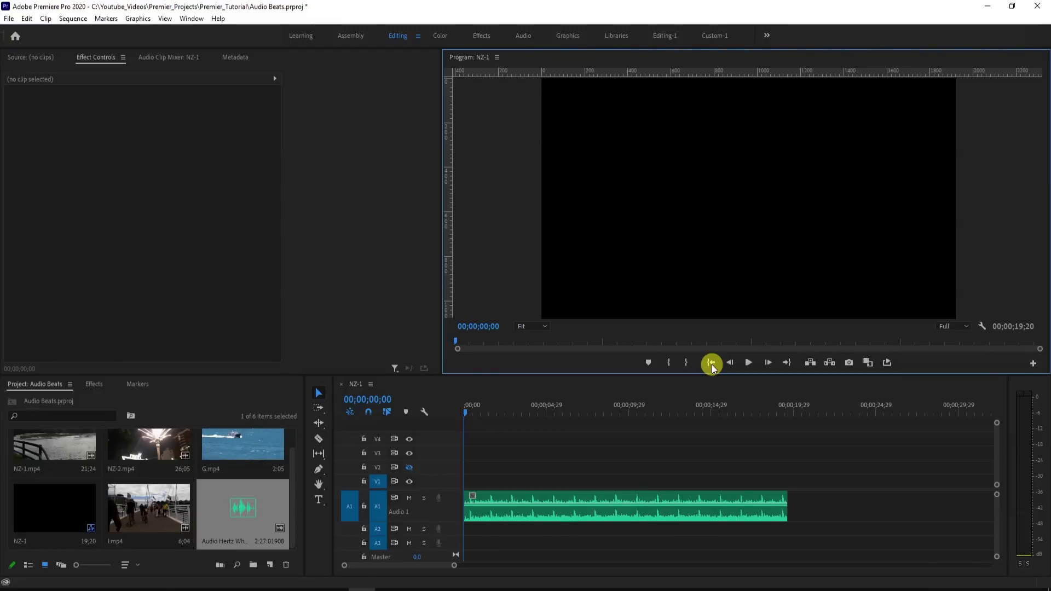
click(749, 363)
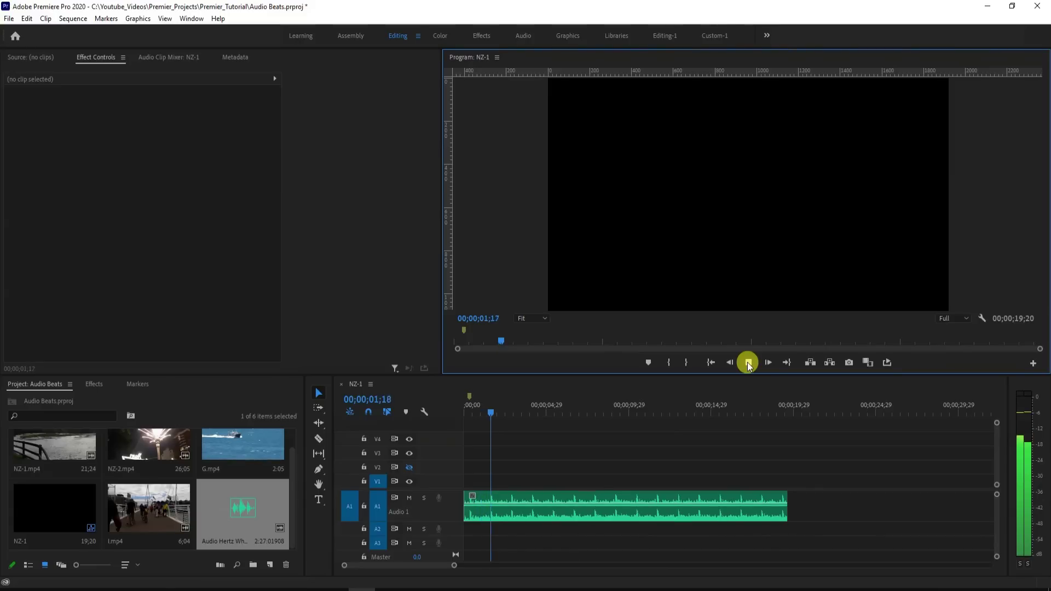
key(m)
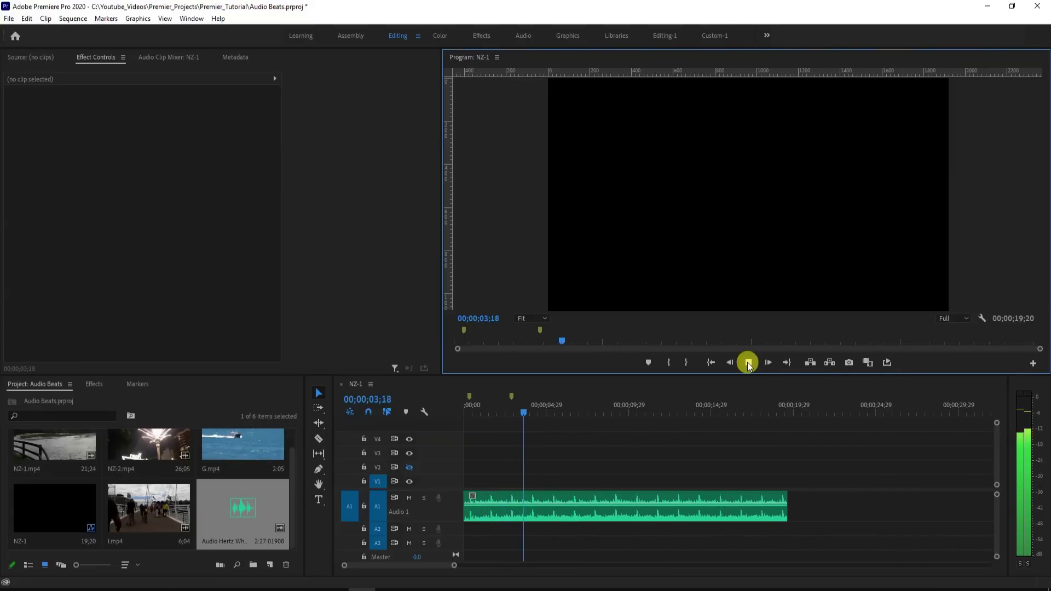
key(m)
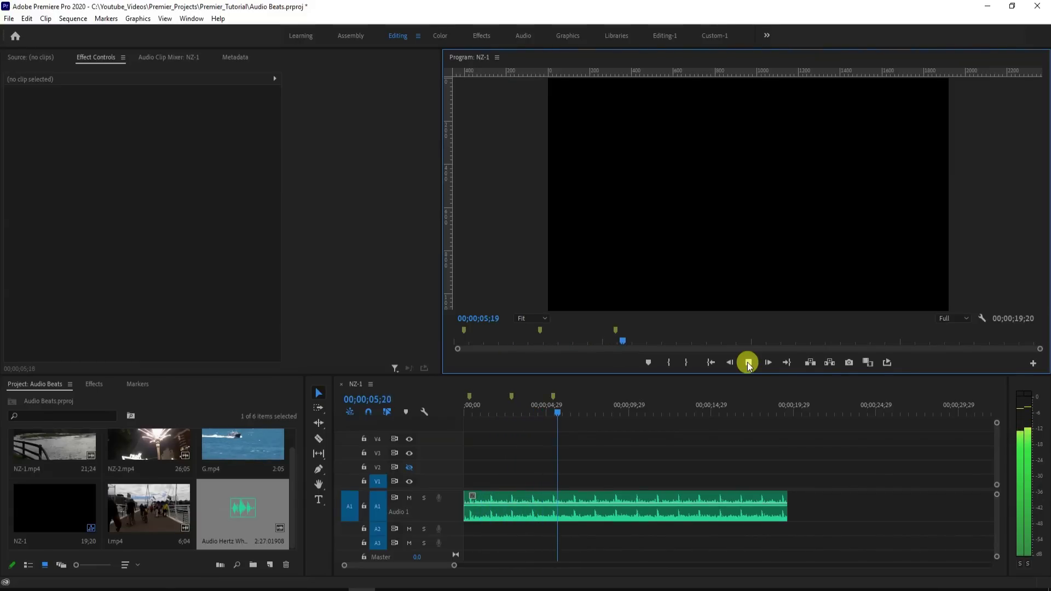
key(m)
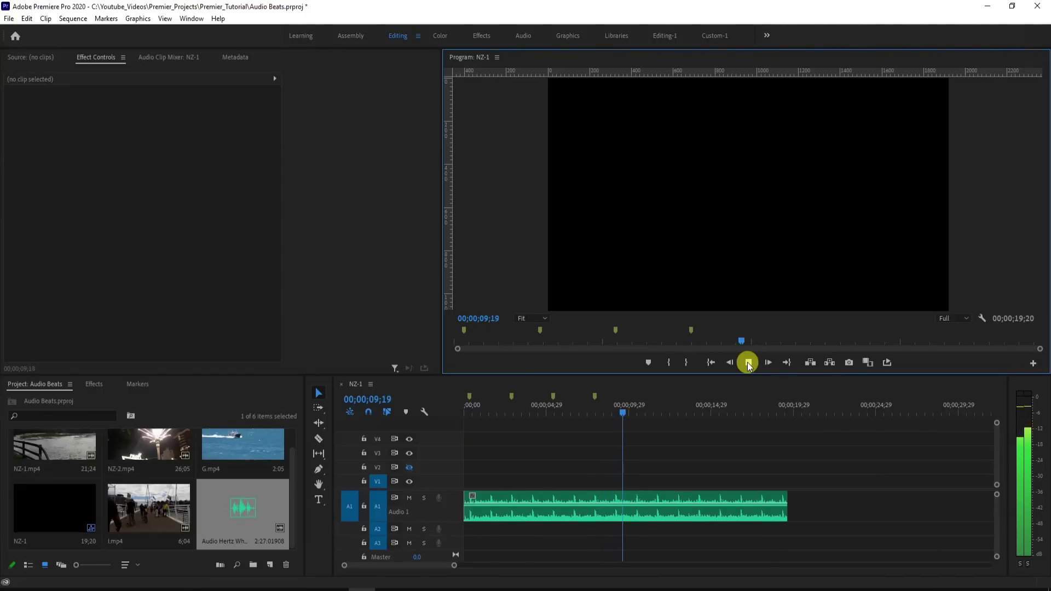
key(m)
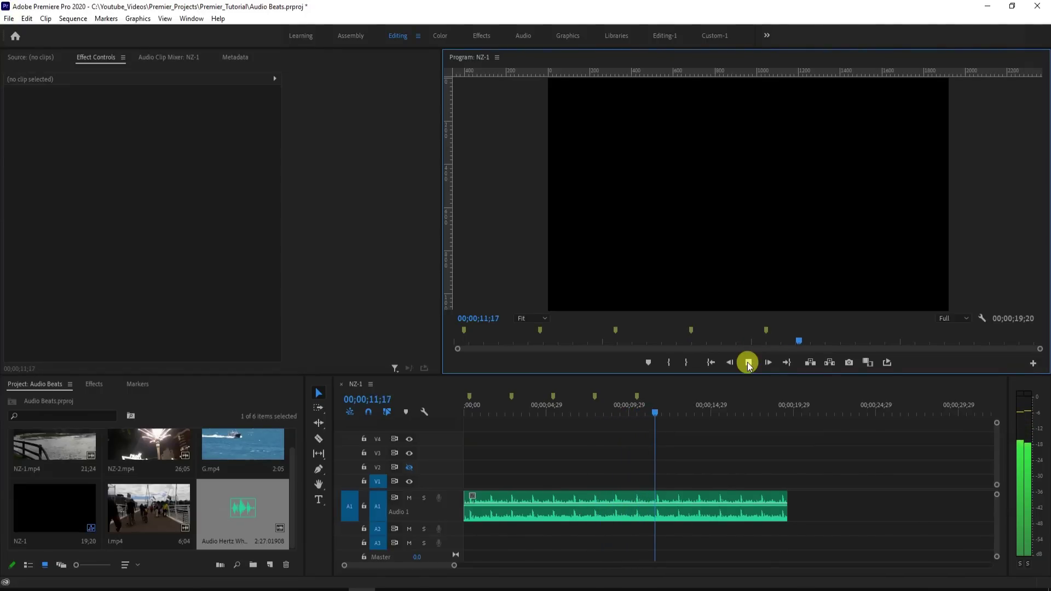
key(m)
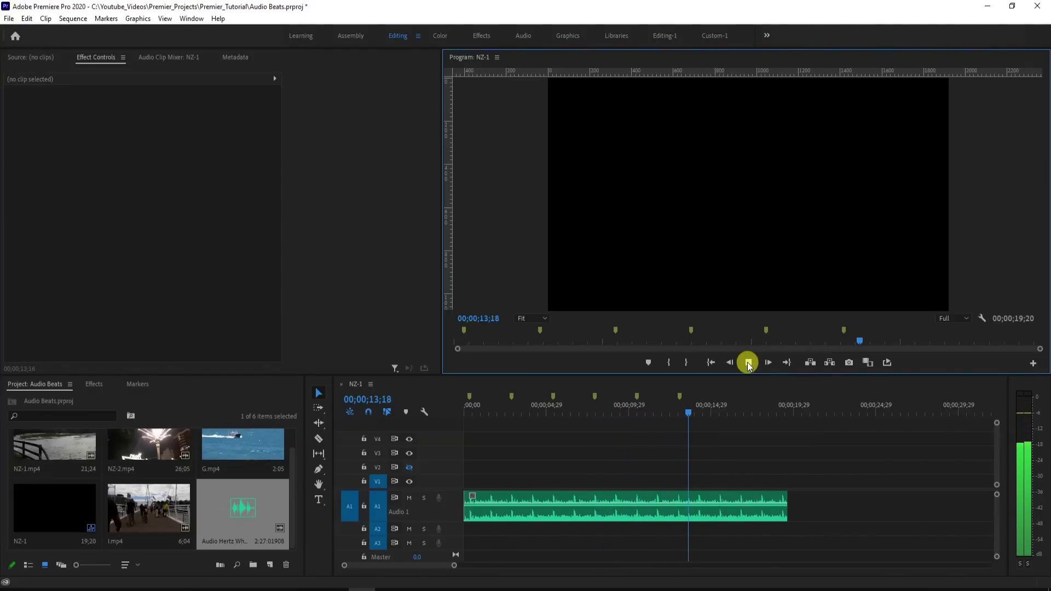
key(m)
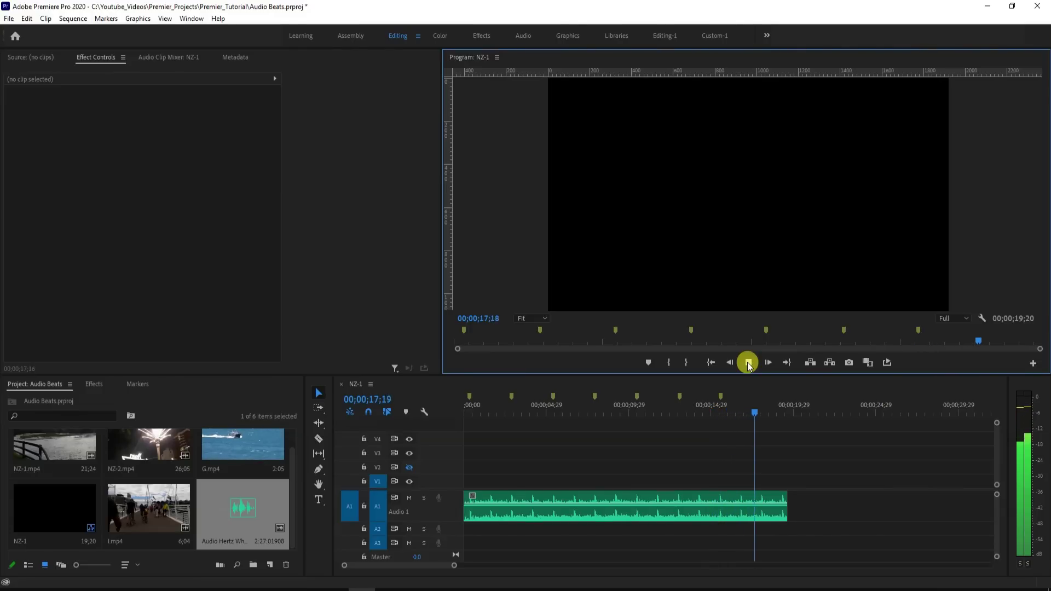
key(m)
click(748, 364)
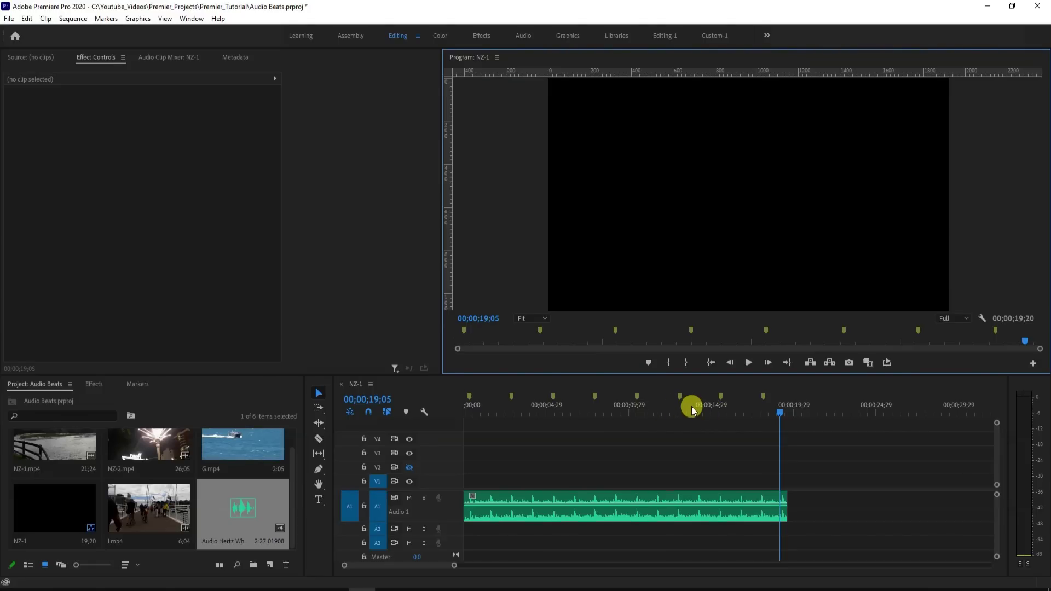
- Replay the sequence twice from the beginning to check the marker positions against the music beats
click(666, 491)
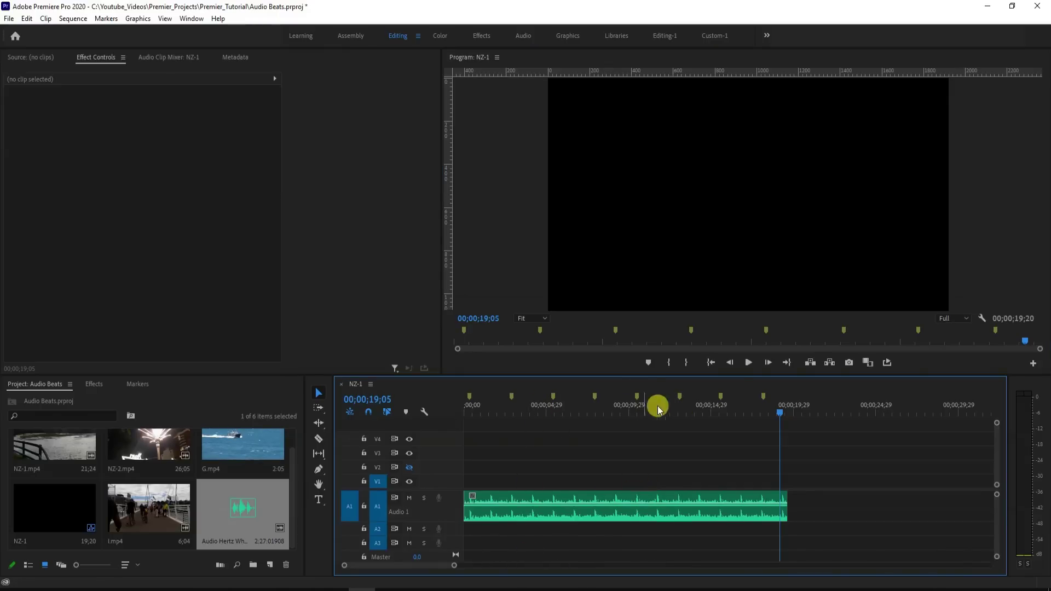
click(711, 362)
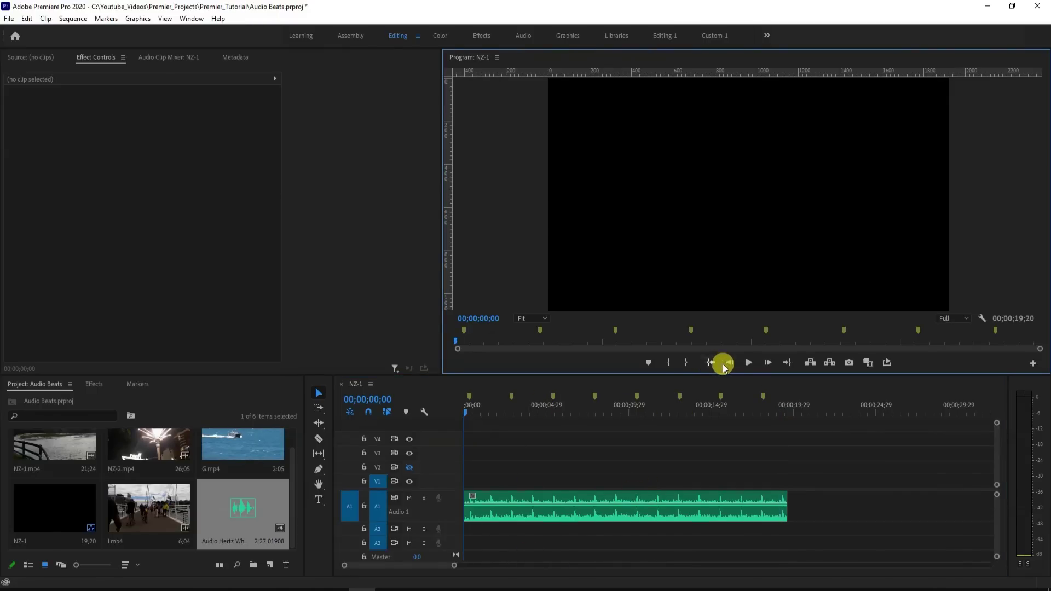
click(747, 367)
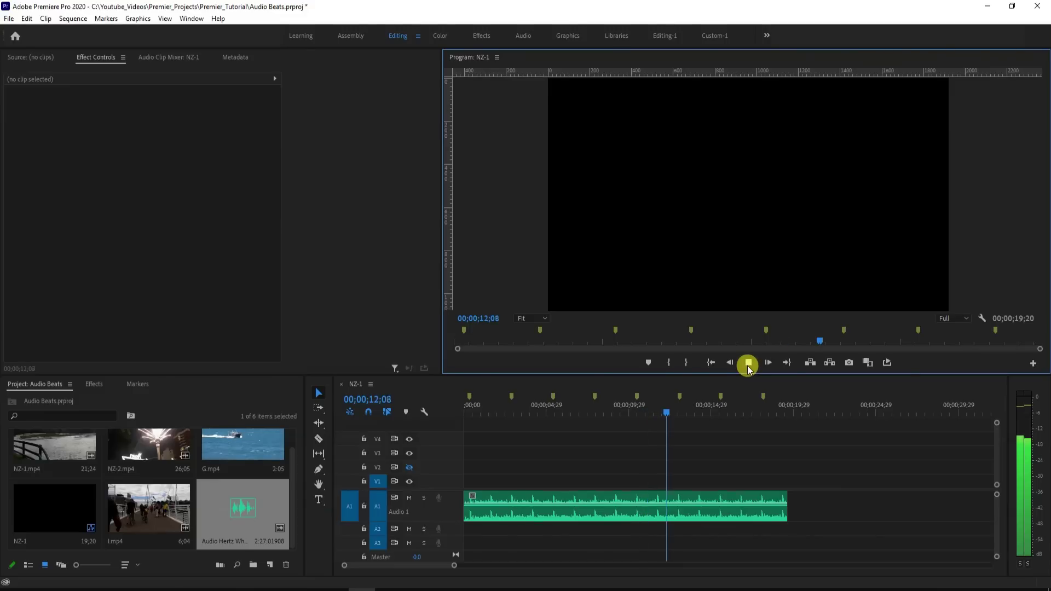
click(749, 364)
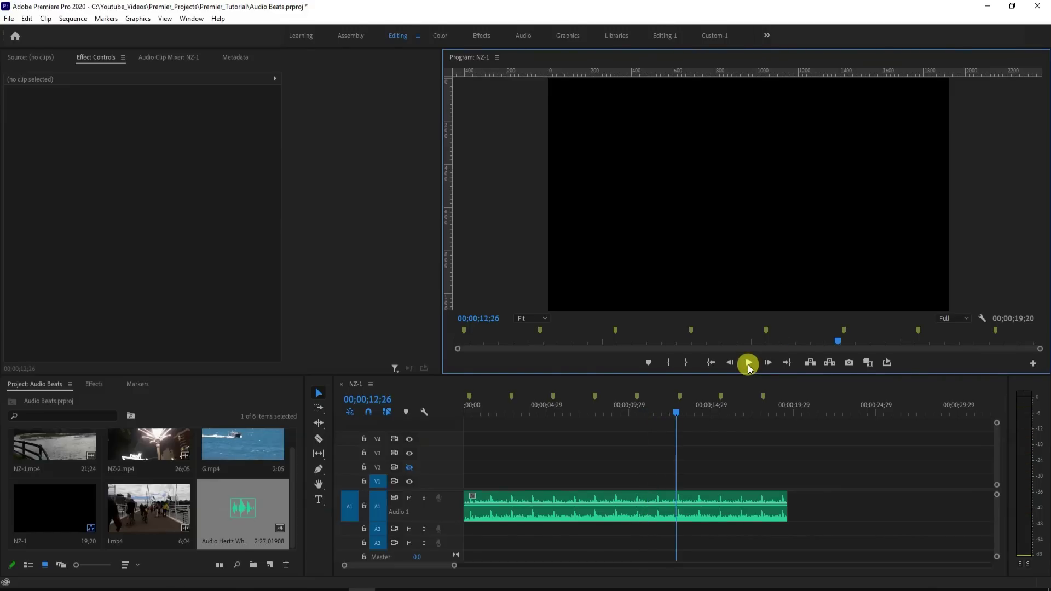
click(711, 363)
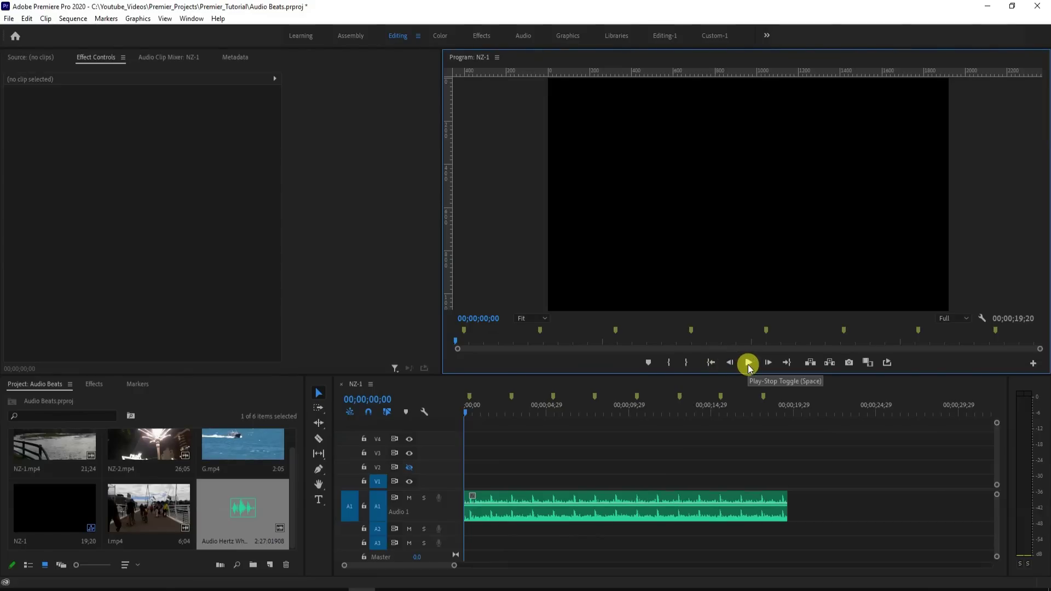
click(748, 364)
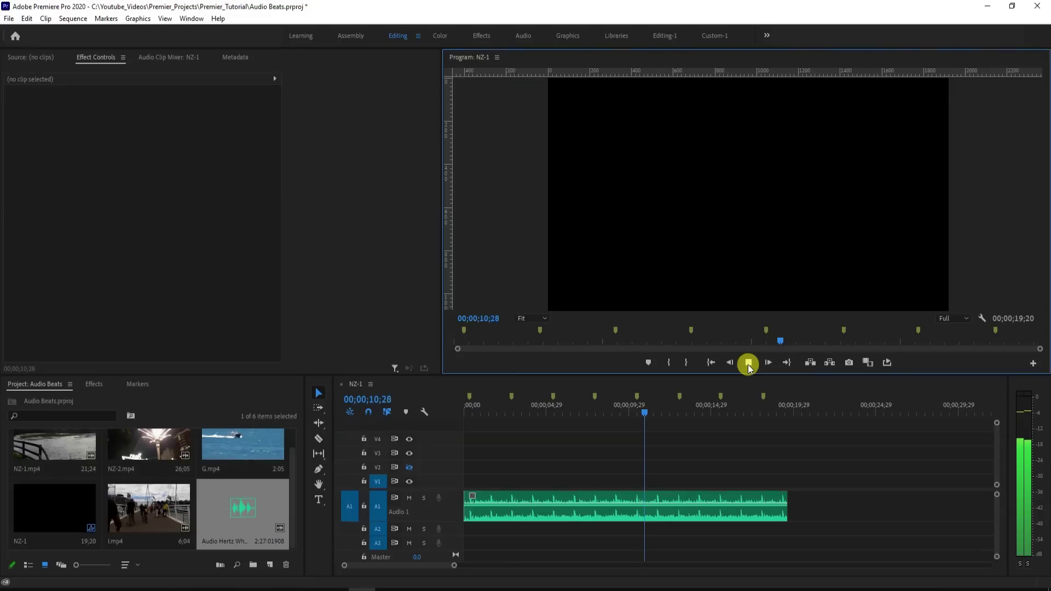
click(749, 366)
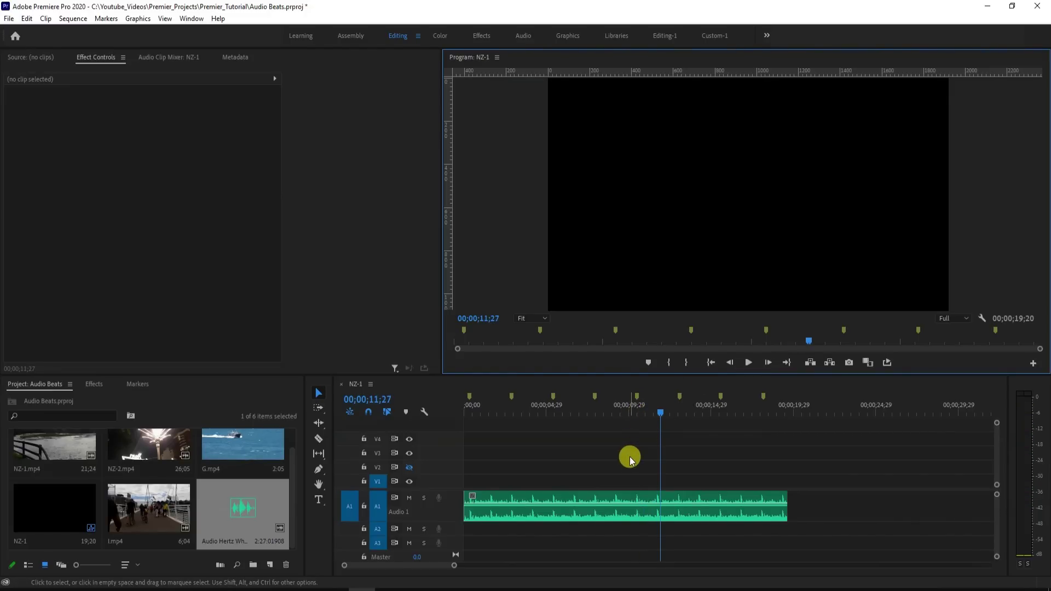
- Enlarge the waveform on track A1 and place the playhead at 00;00;10;10, just before the fifth marker
drag(454, 569, 447, 571)
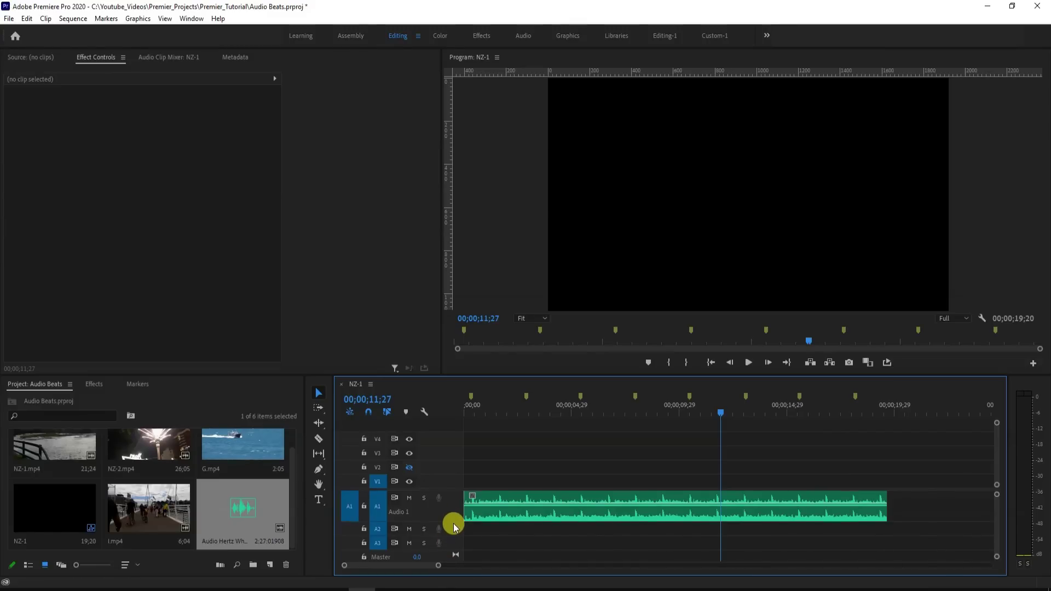
drag(448, 519, 454, 534)
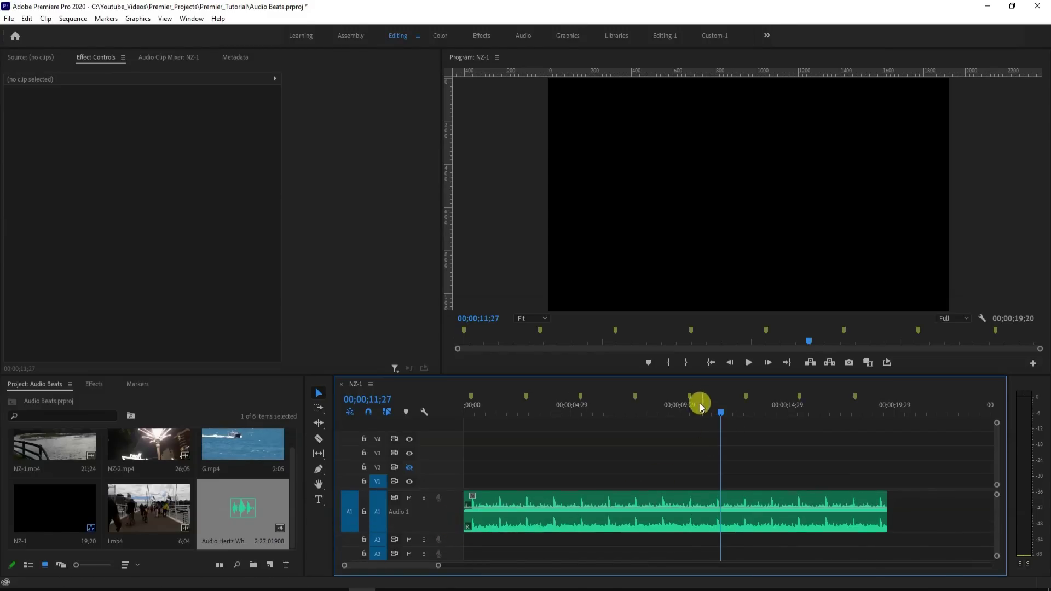
drag(722, 413, 693, 428)
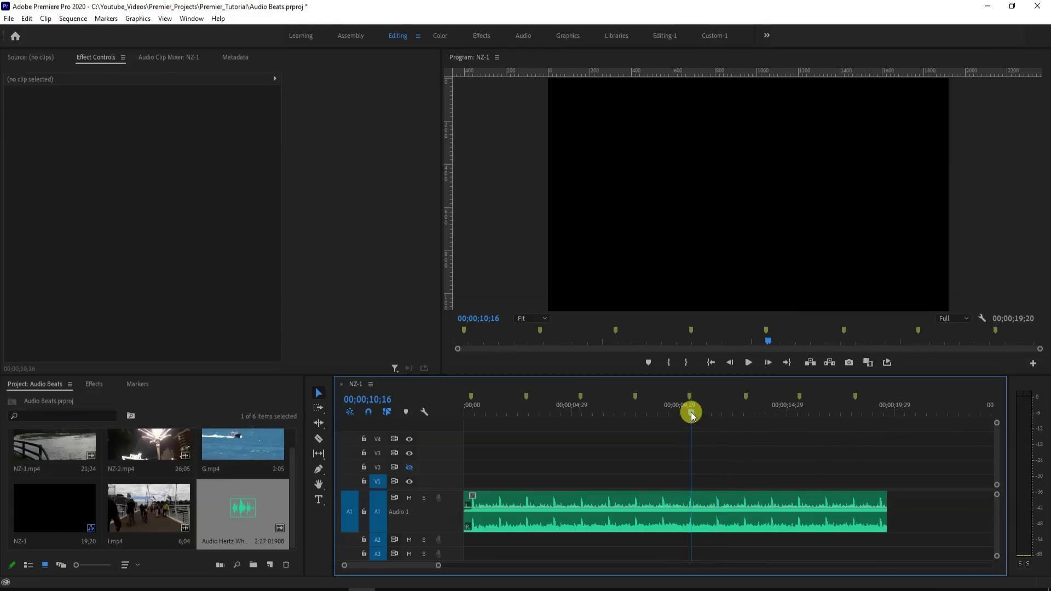
mouse_move(691, 415)
mouse_down()
mouse_move(635, 418)
mouse_move(688, 415)
mouse_up()
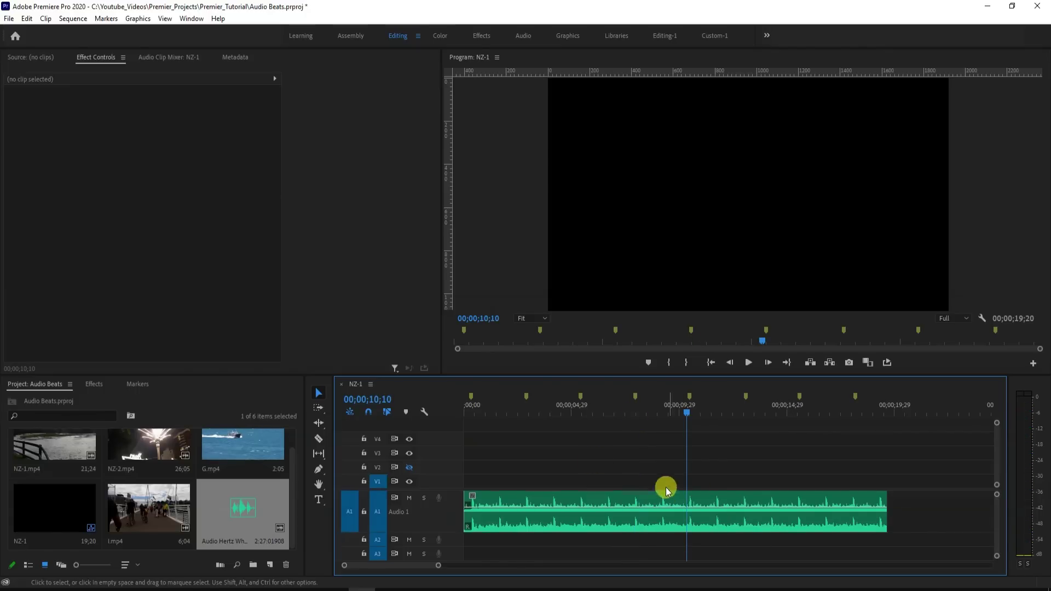
- Make sure "Play audio while scrubbing" is enabled in the Audio preferences and apply the settings
click(29, 22)
mouse_move(177, 390)
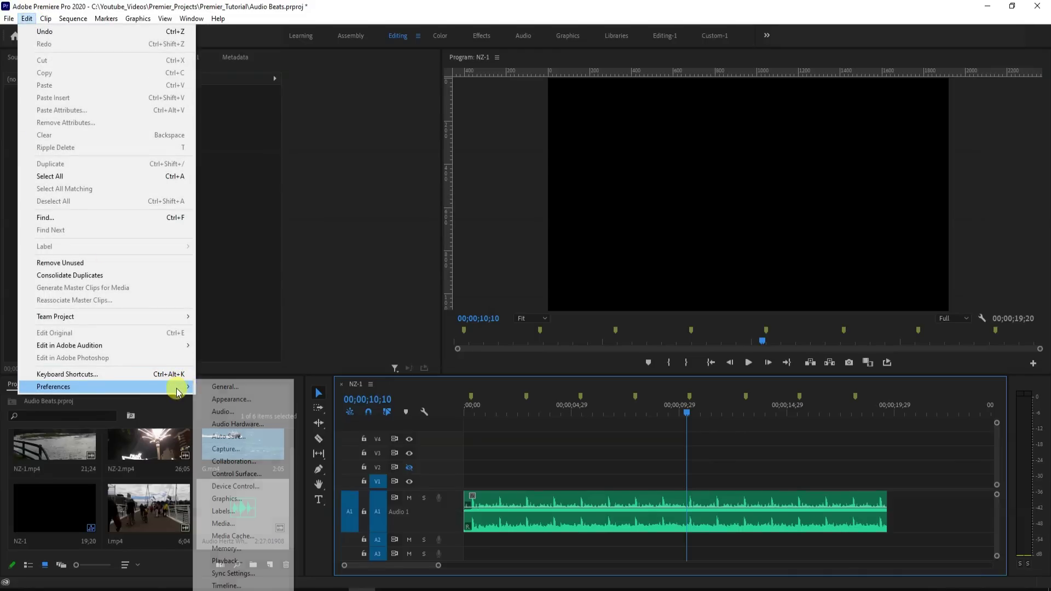
click(233, 413)
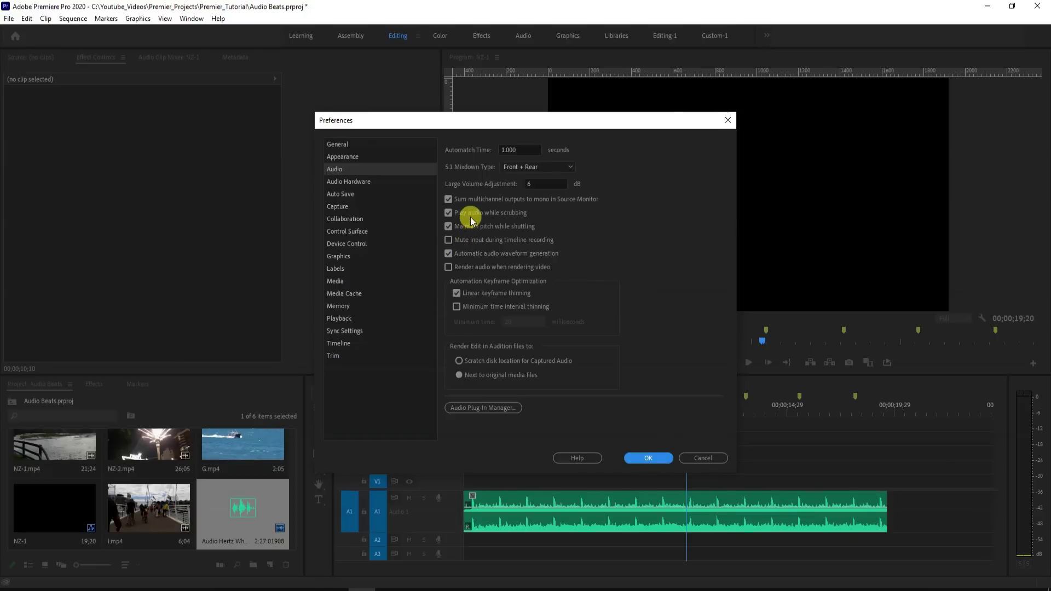
click(448, 213)
click(648, 459)
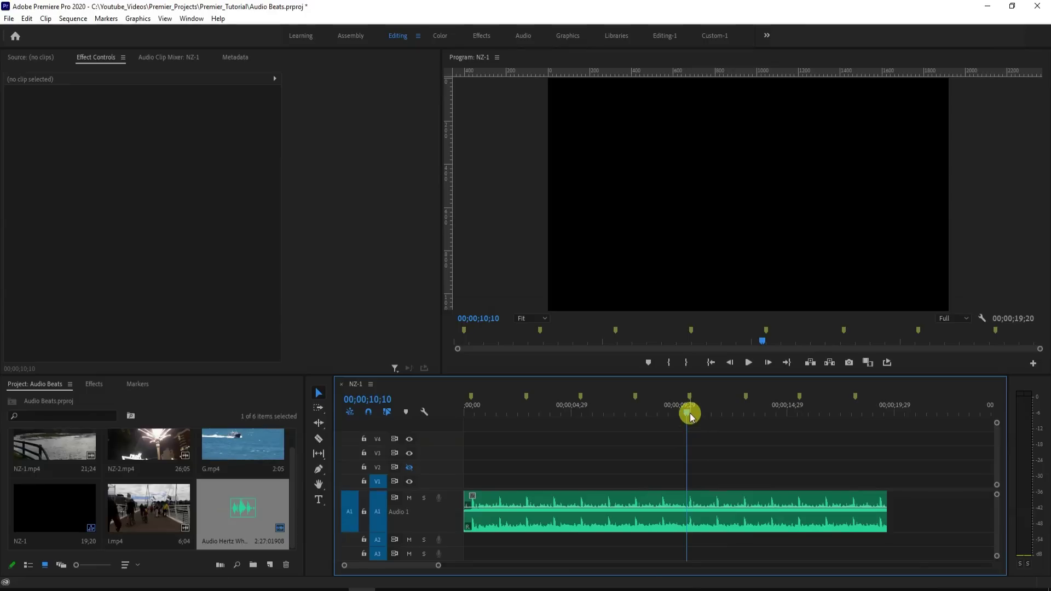
- Scrub the audio around the fifth marker to find the beat and align that marker with the playhead at 00;00;10;14
drag(689, 416, 688, 416)
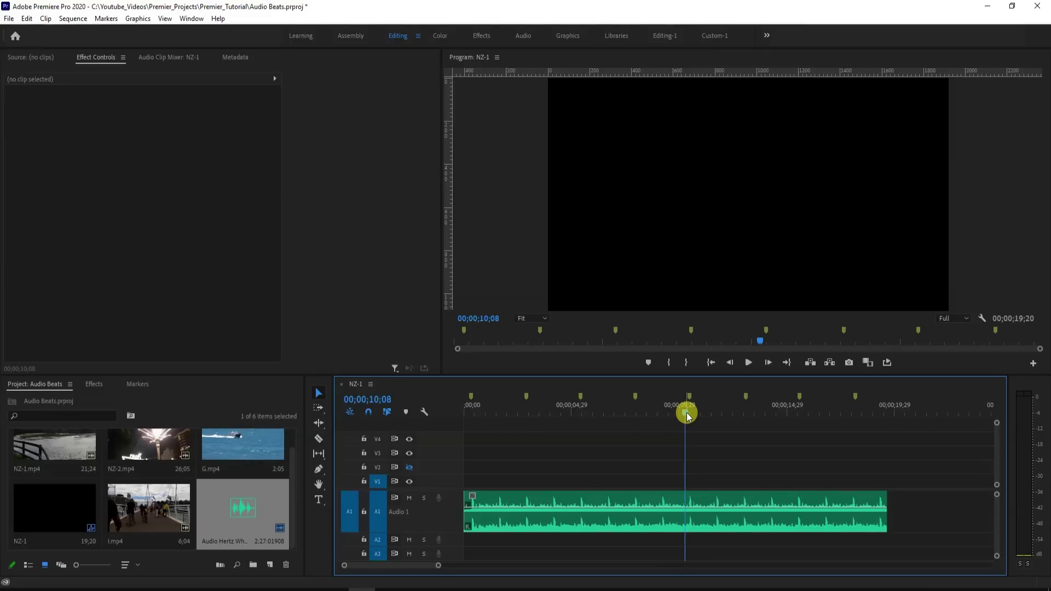
drag(688, 416, 689, 416)
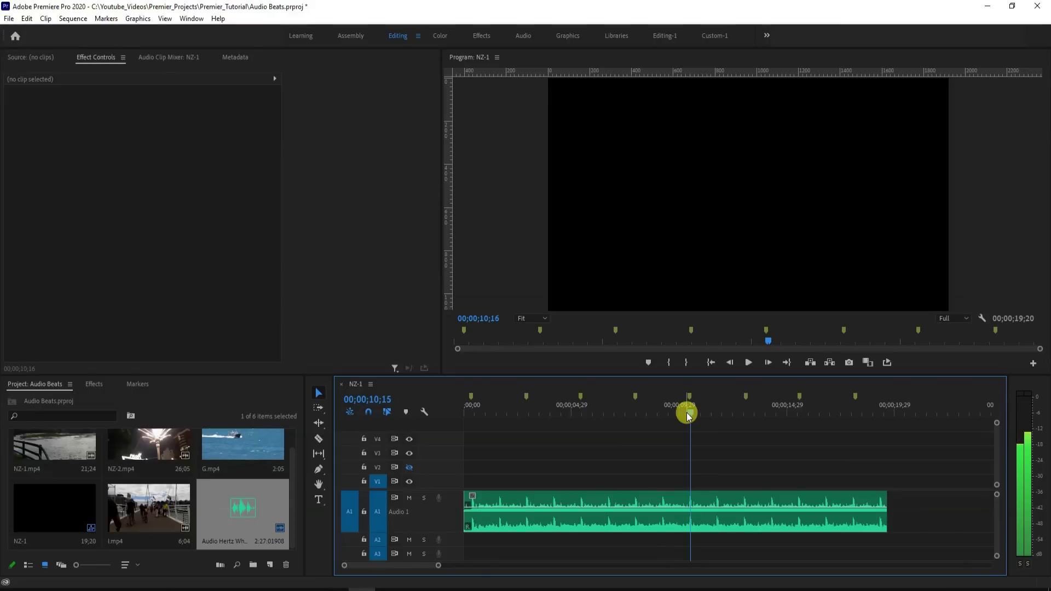
drag(688, 417, 692, 402)
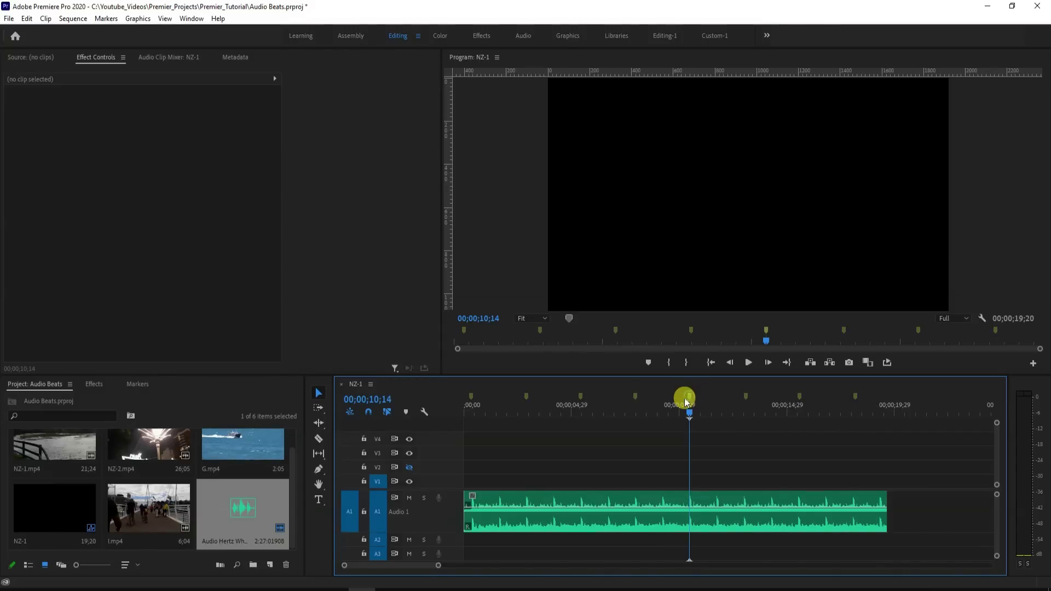
drag(701, 402, 685, 401)
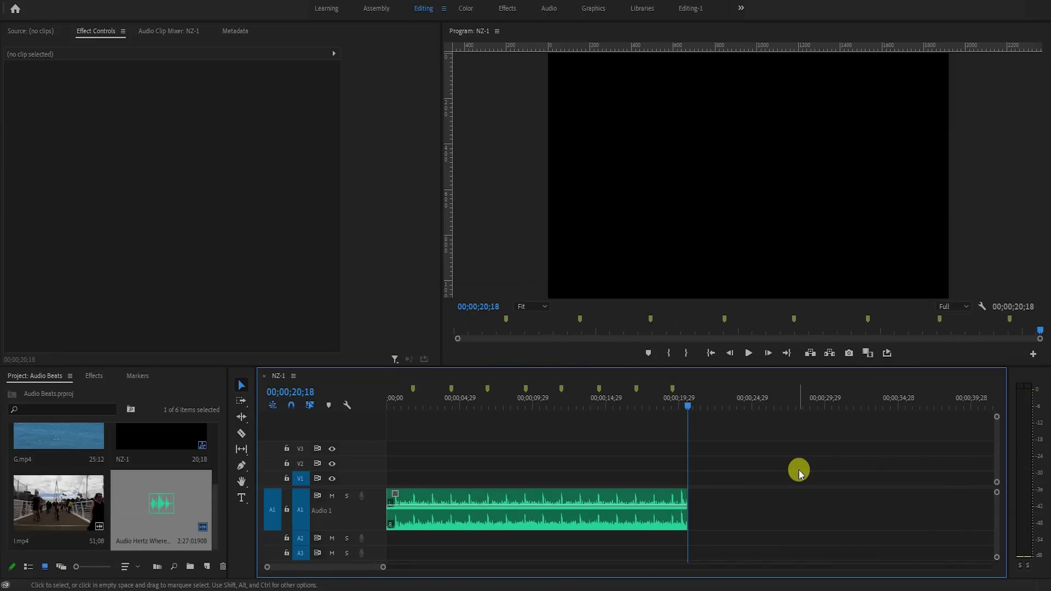
- Preview NZ-1.mp4 in the Source Monitor and mark a 21;24 In-to-Out range ending at 00;00;46;24
scroll(117, 462, up, 3)
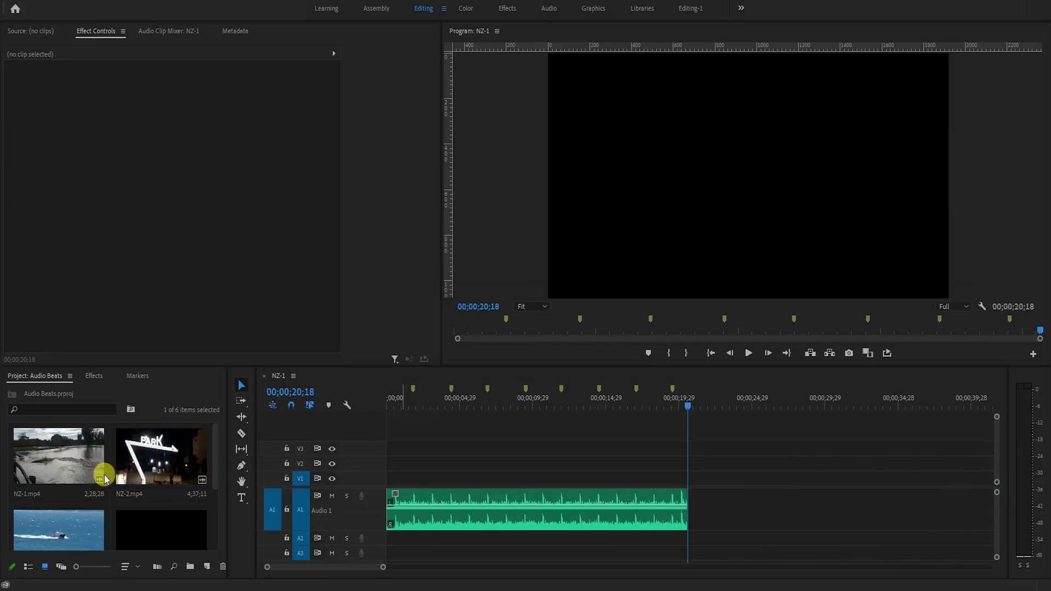
click(72, 466)
double_click(72, 466)
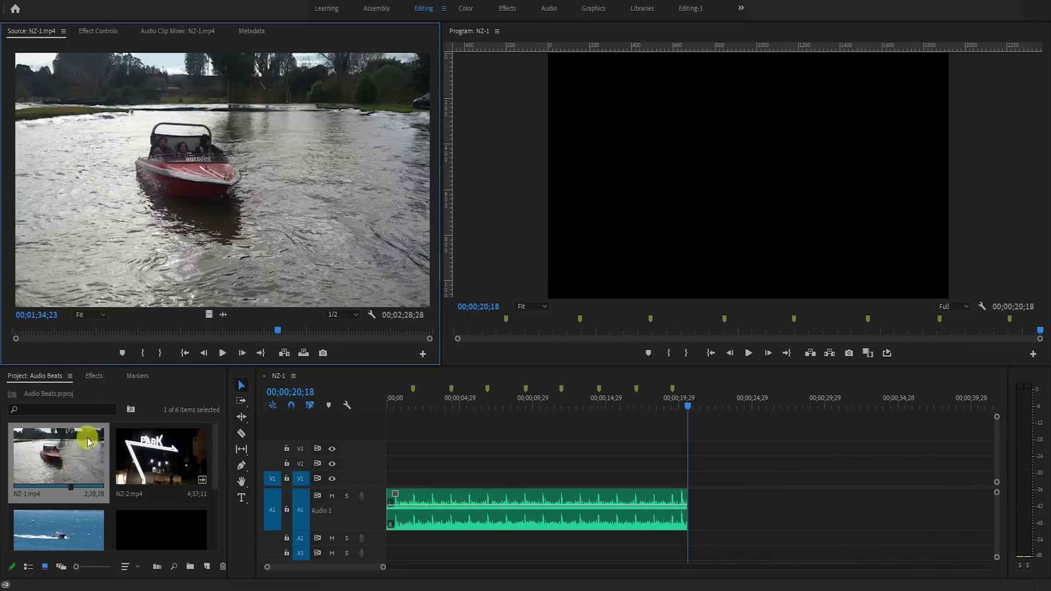
click(219, 354)
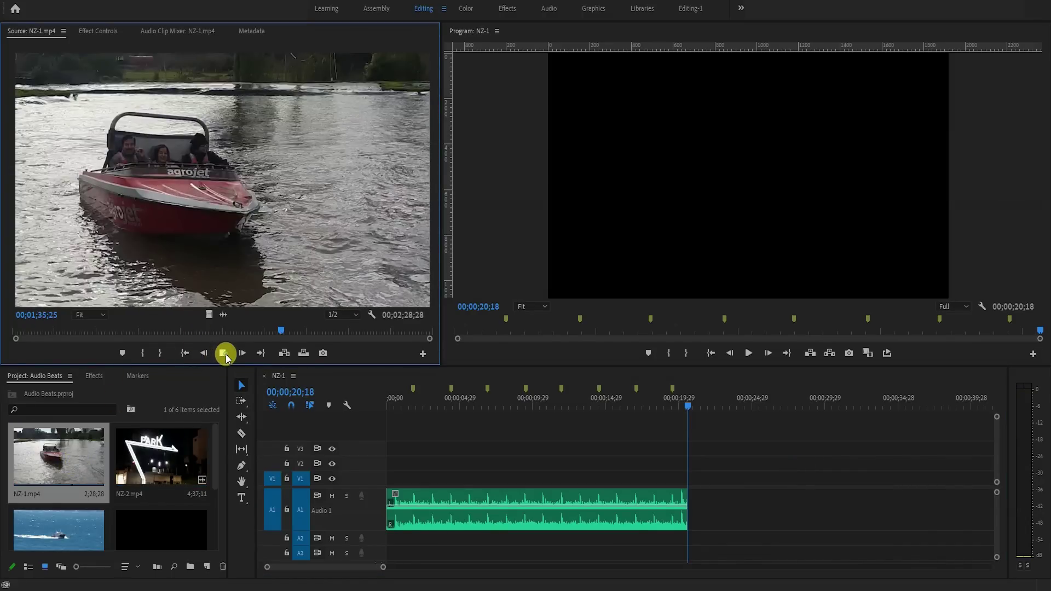
drag(280, 331, 105, 328)
click(142, 353)
key(o)
- Place only the video of NZ-1.mp4 on track V1 and trim it to span the first and second markers
drag(209, 316, 388, 476)
click(242, 386)
click(438, 479)
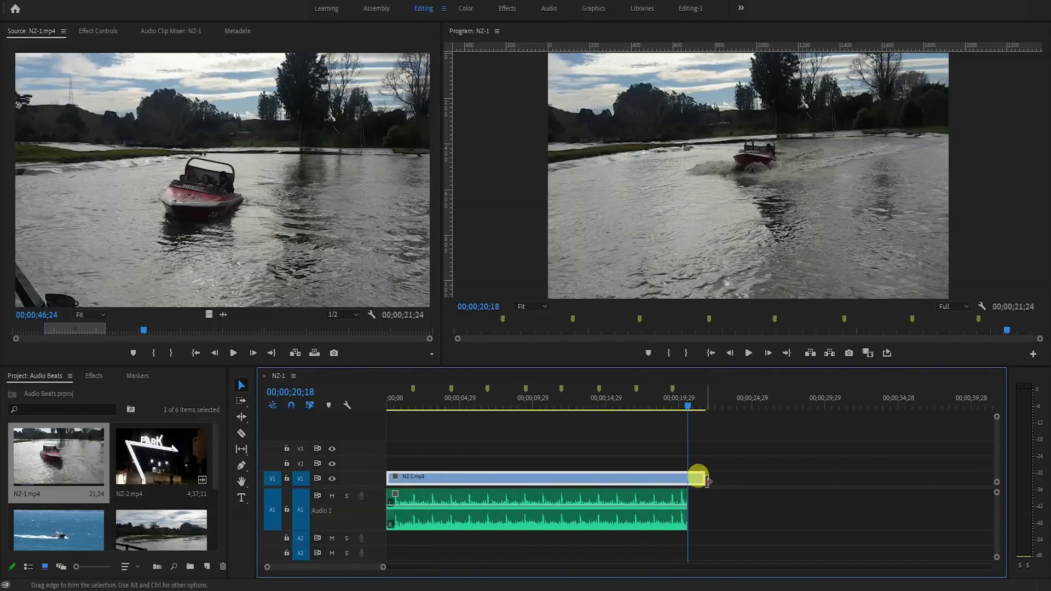
drag(683, 481, 446, 478)
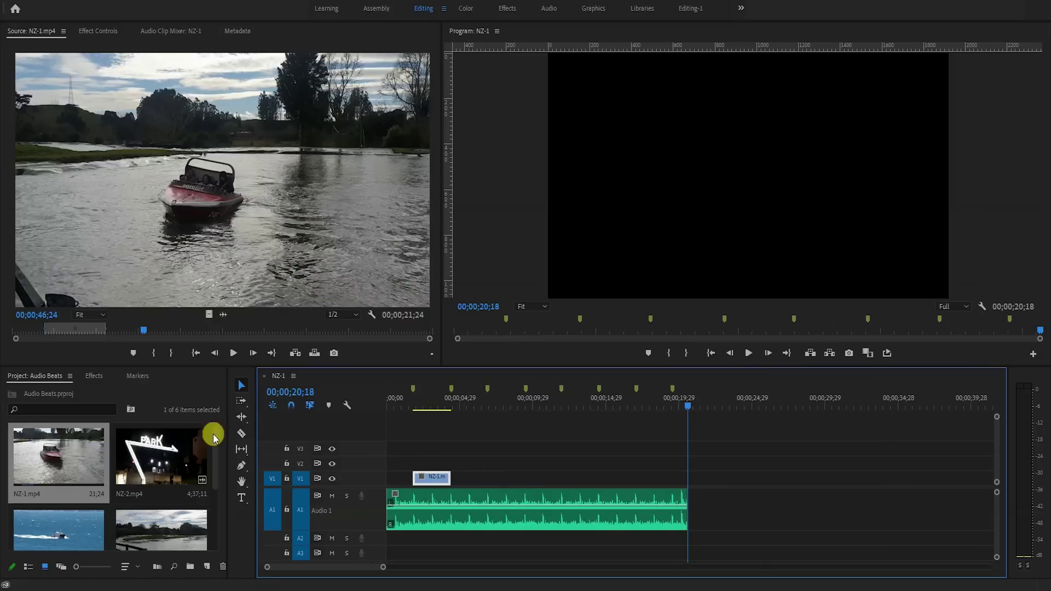
- Mark NZ-2.mp4 from about 00;01;48 to 00;02;14;15 and fit its video on V1 between the second and third markers
double_click(163, 460)
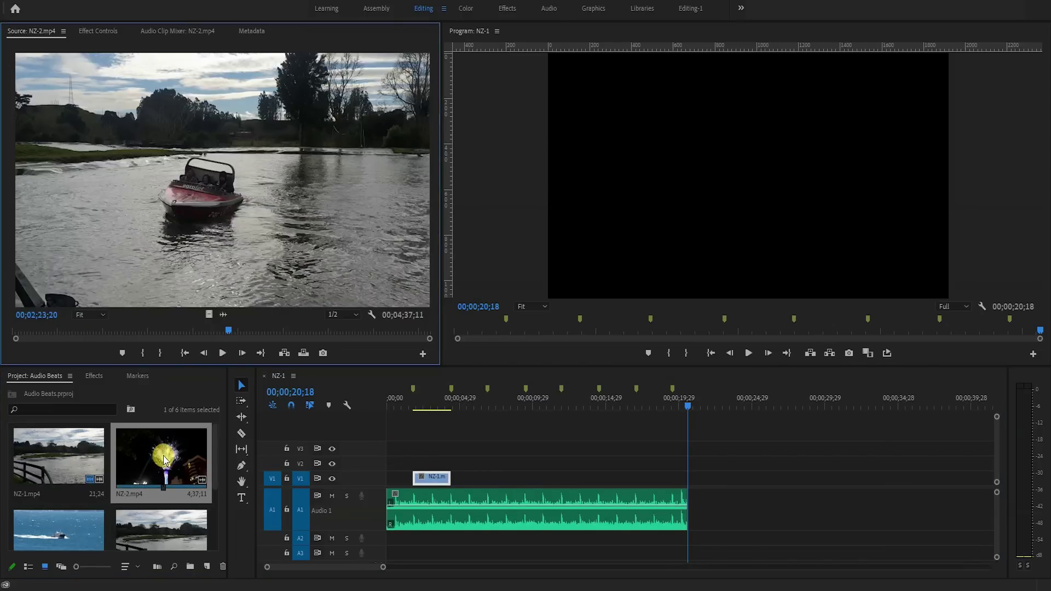
click(228, 335)
click(193, 335)
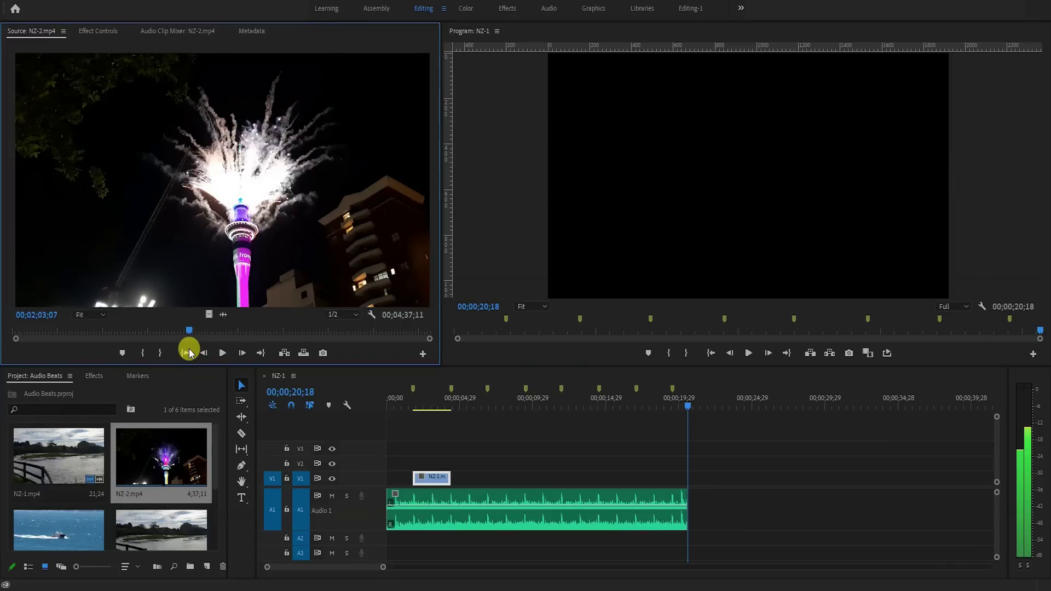
mouse_move(185, 332)
mouse_down()
mouse_move(157, 336)
mouse_move(174, 338)
mouse_up()
drag(171, 335, 176, 335)
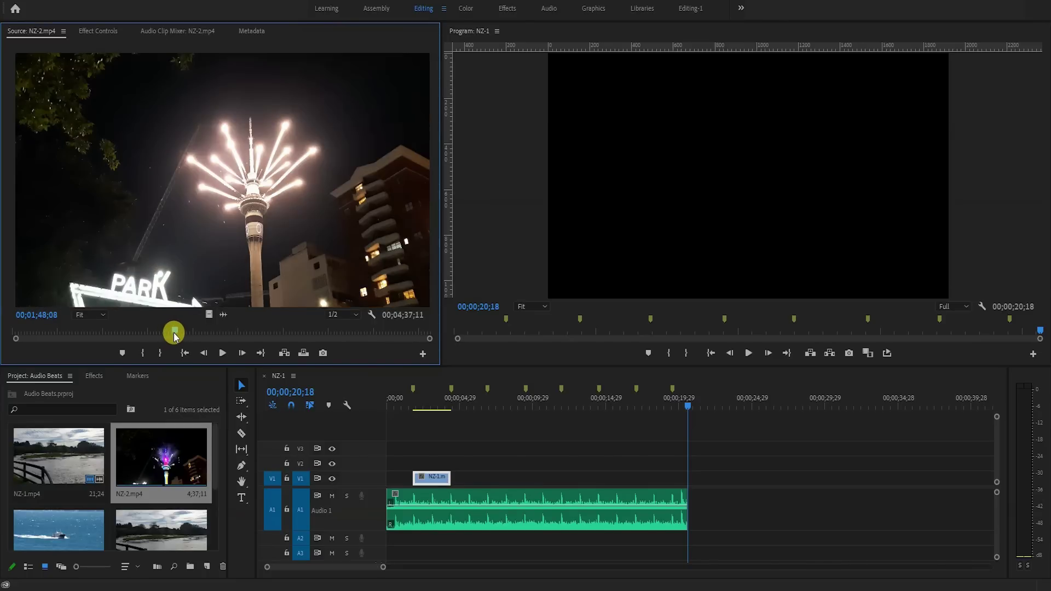
click(144, 353)
drag(174, 333, 216, 336)
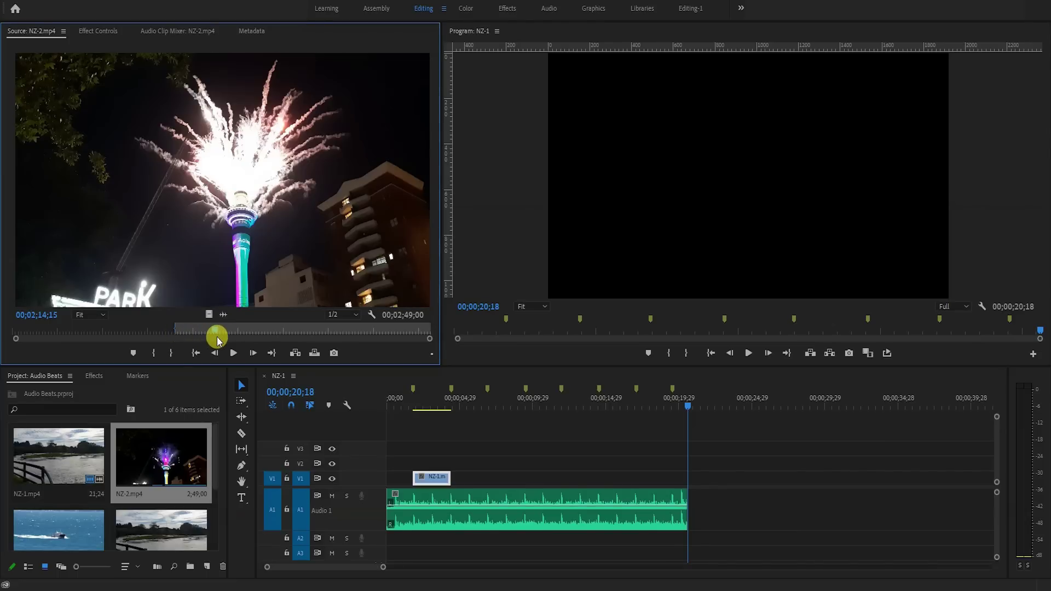
click(172, 354)
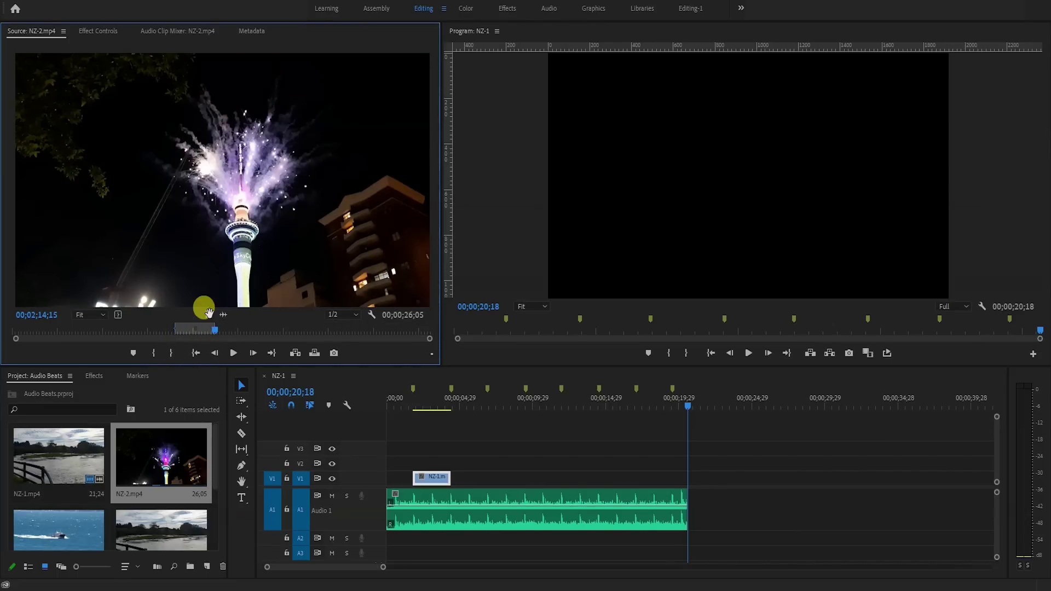
drag(210, 318, 459, 476)
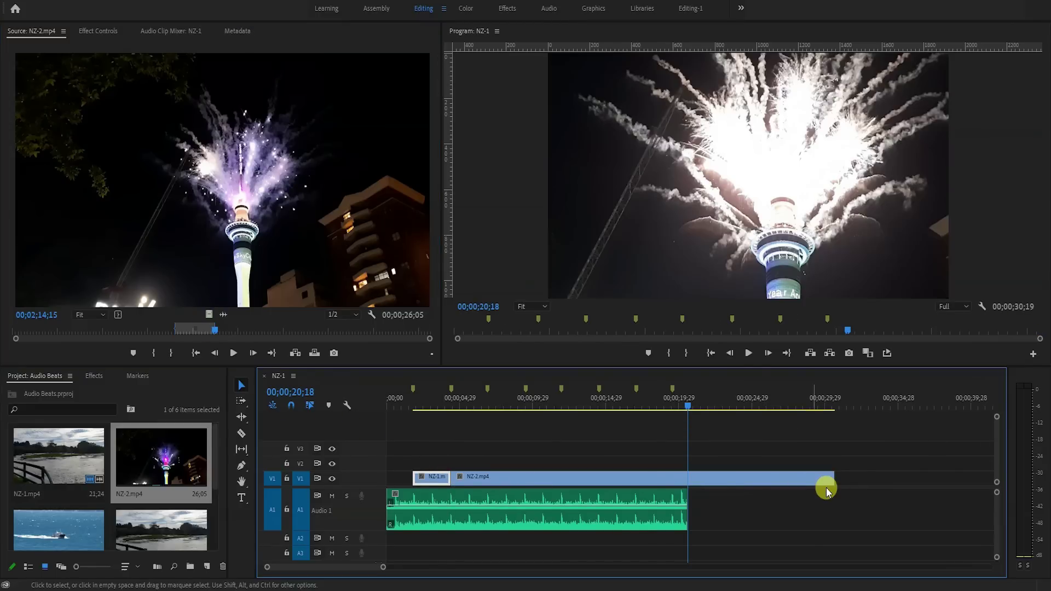
drag(823, 482, 496, 477)
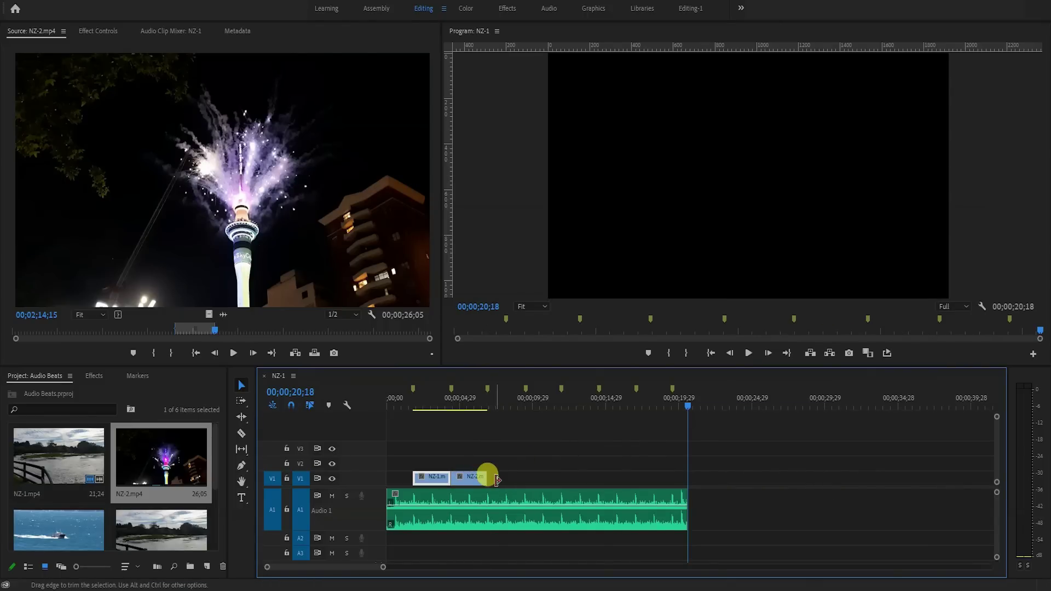
- Mark G.mp4 from 00:00:04:07 to 00:00:06:11 and place its video on V1 between the third and fourth markers
double_click(75, 536)
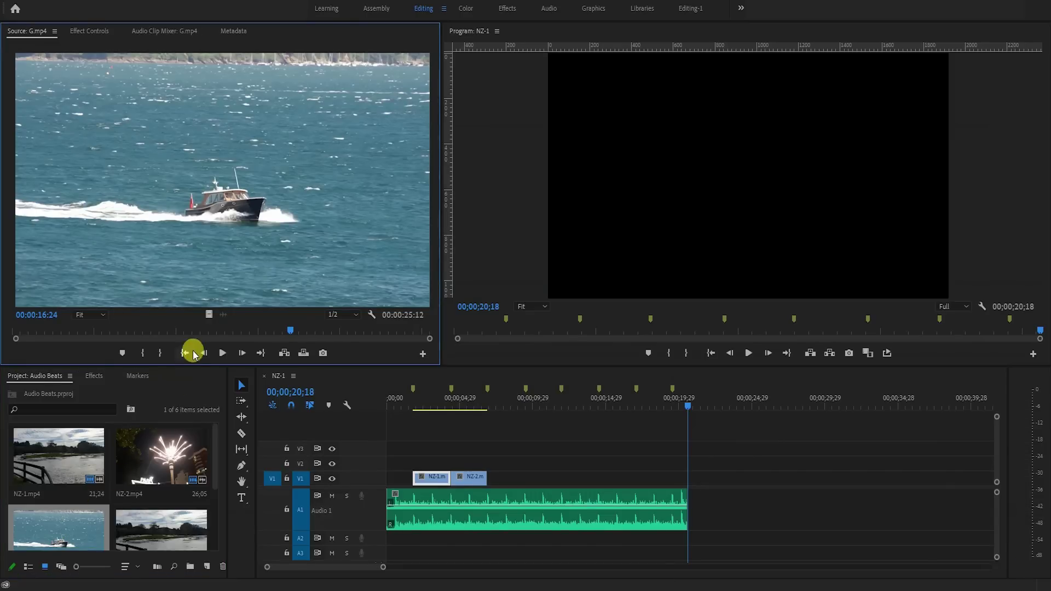
mouse_move(290, 333)
mouse_down()
mouse_move(360, 335)
mouse_move(64, 353)
mouse_move(164, 354)
mouse_move(82, 360)
mouse_up()
click(141, 353)
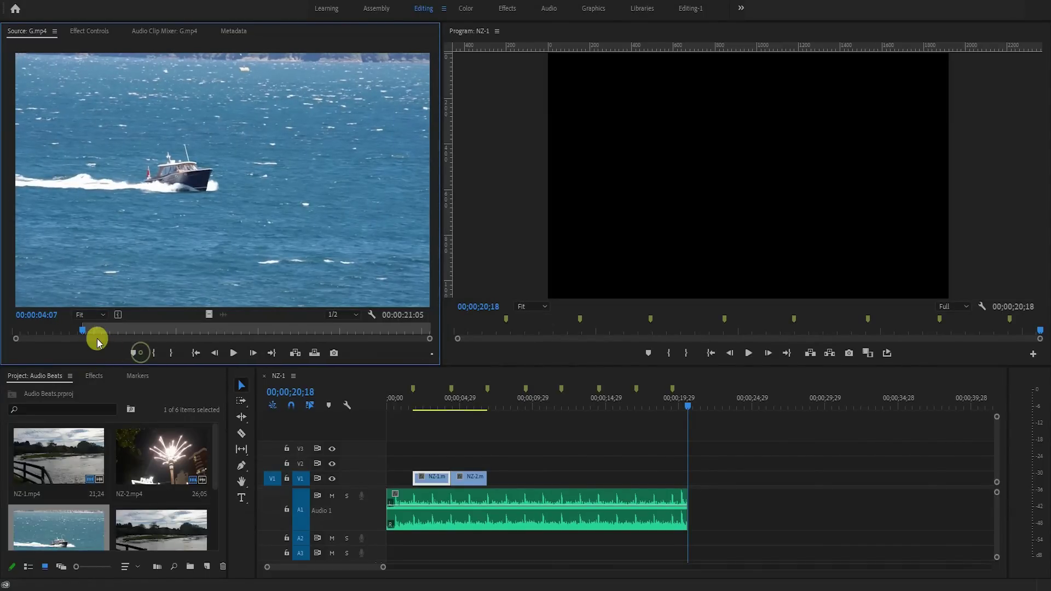
click(171, 355)
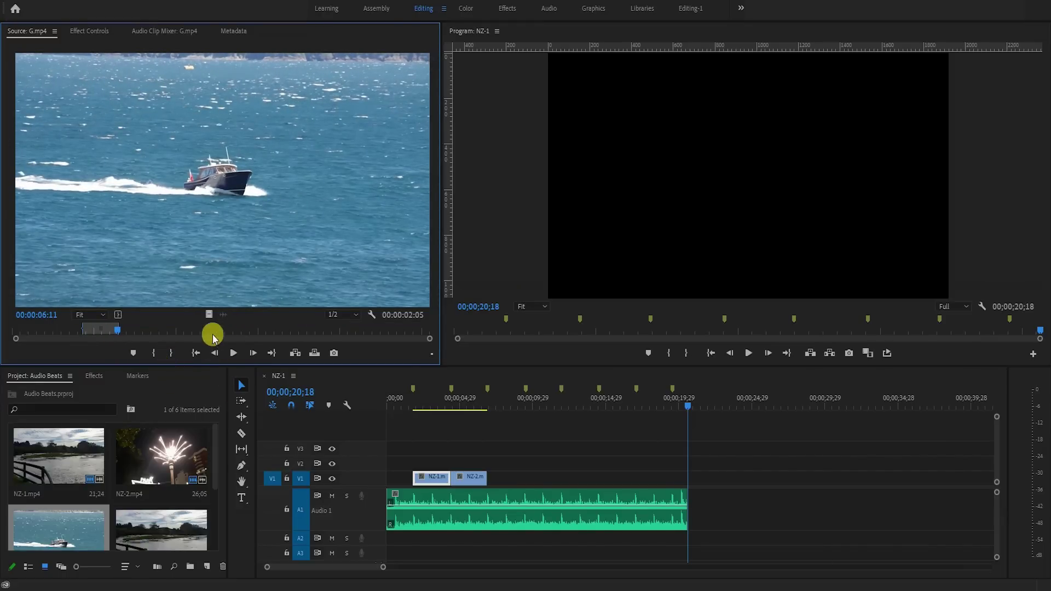
drag(208, 316, 521, 479)
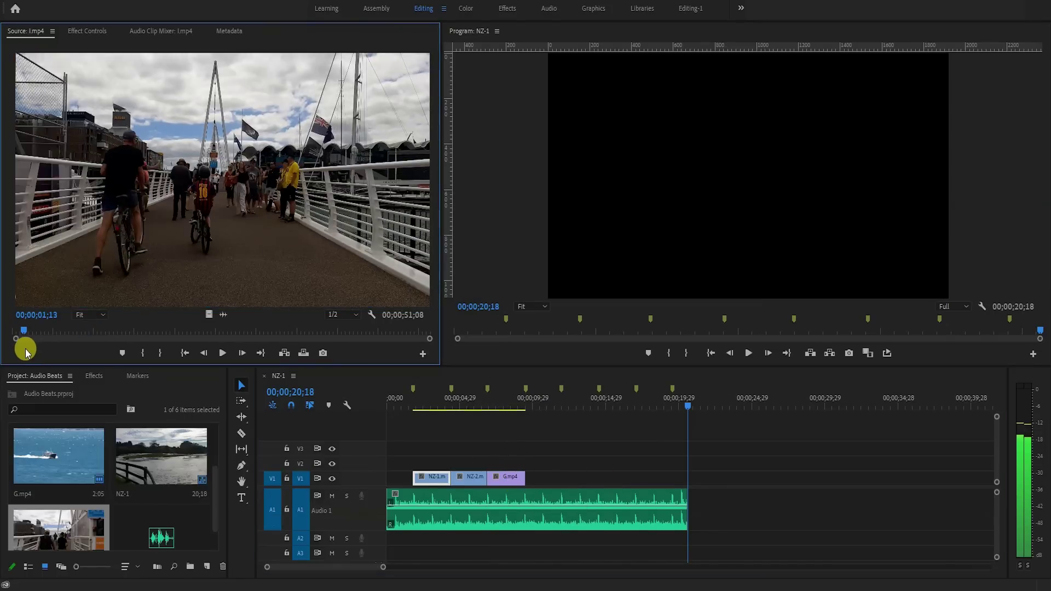
- Mark a 6;04 range of I.mp4 ending at 00;00;08;24 and fit its video on V1 between the fourth and fifth markers
drag(28, 347, 86, 333)
click(142, 353)
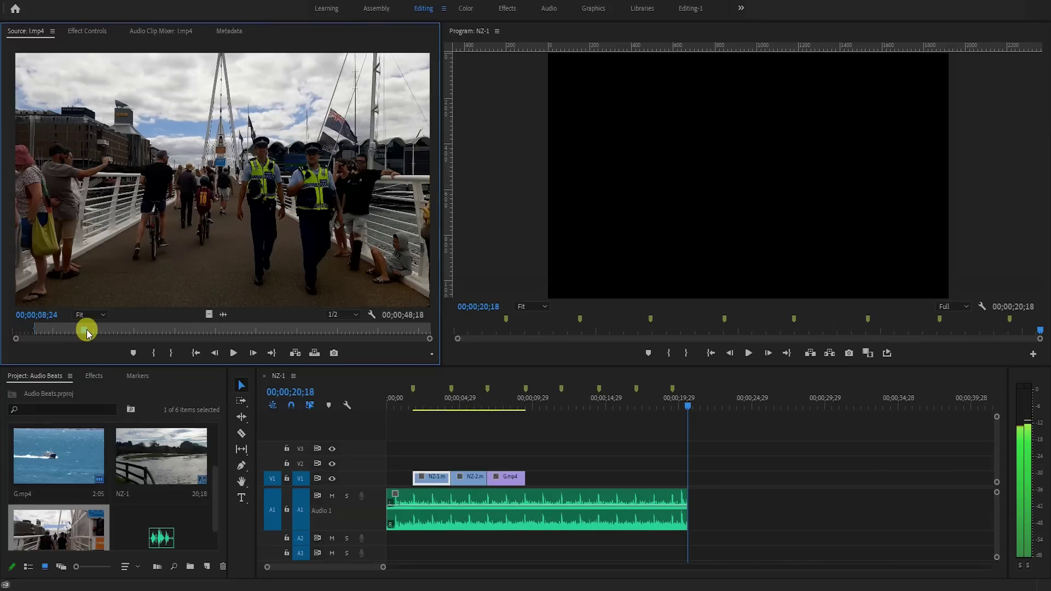
click(170, 353)
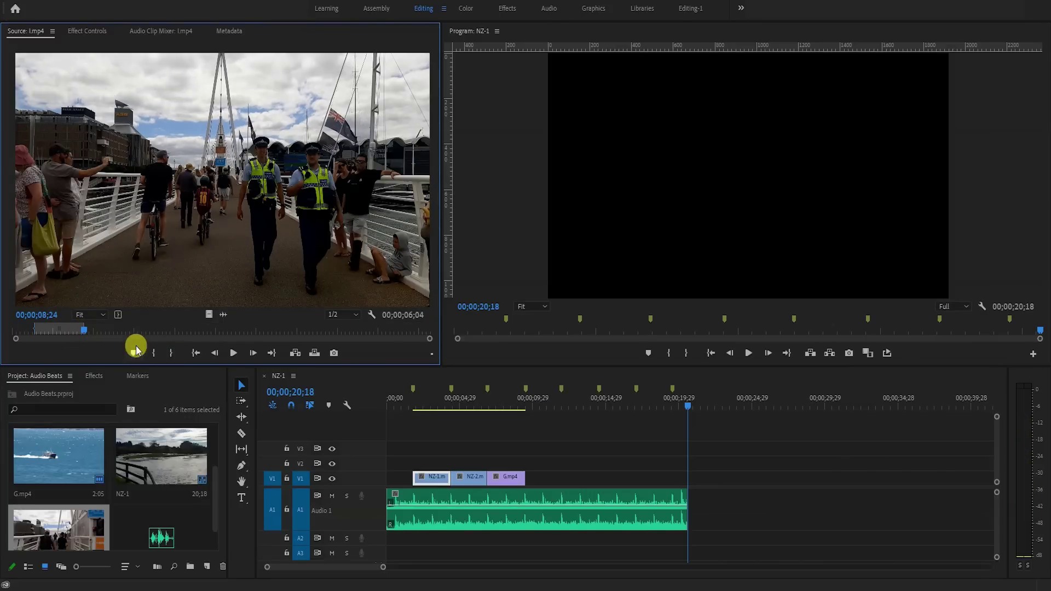
drag(208, 315, 531, 478)
drag(612, 479, 560, 477)
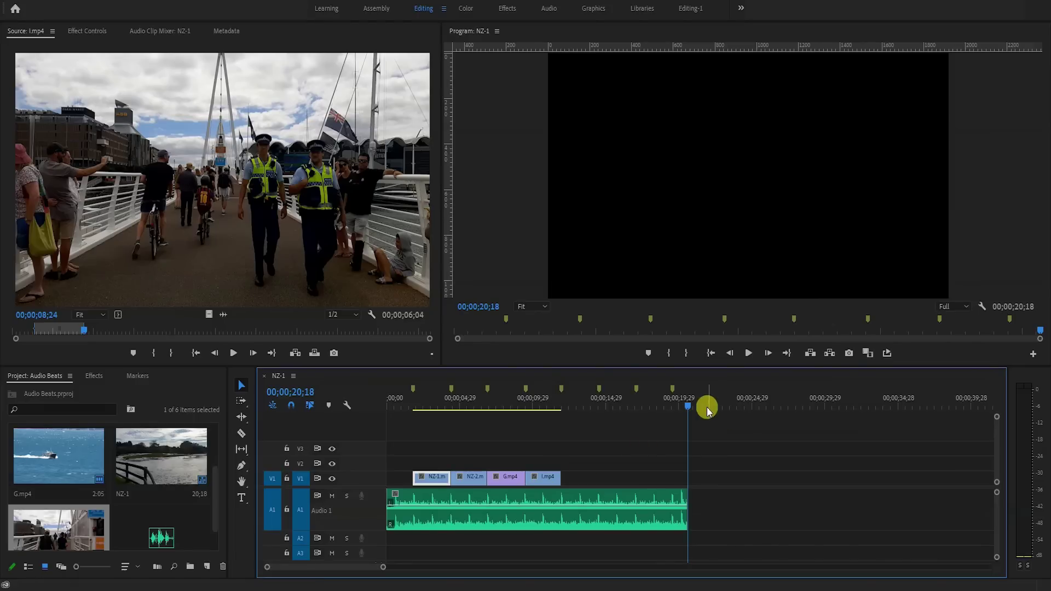
- Play the sequence from the beginning to check the four clips' cuts against the music beats
click(710, 354)
key(space)
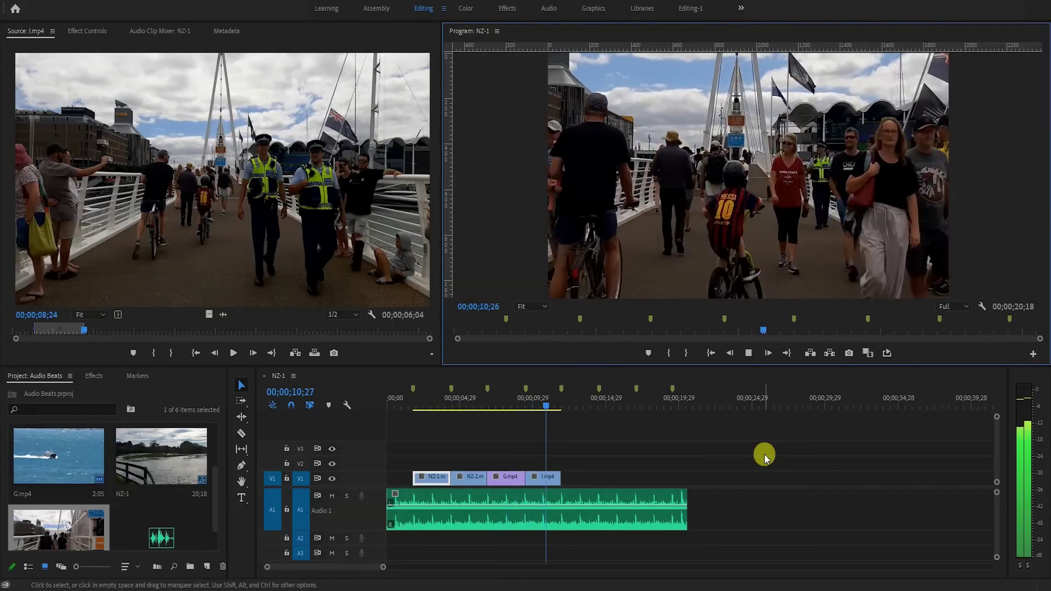
key(space)
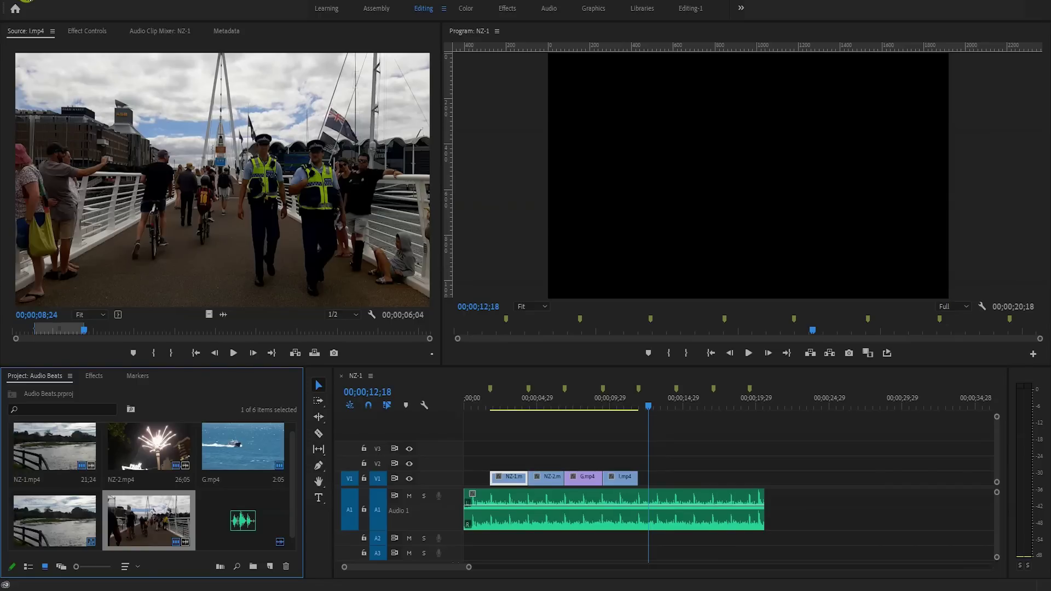
- Create a 1920 x 1080 legacy title named Title 01 and enter the text PREMIER
click(2, 1)
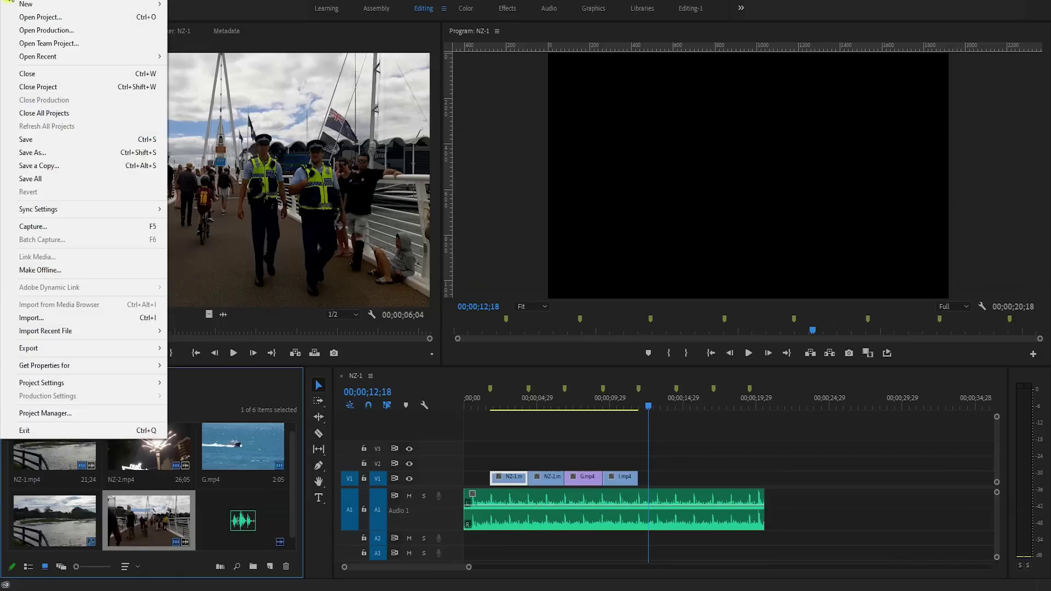
mouse_move(66, 4)
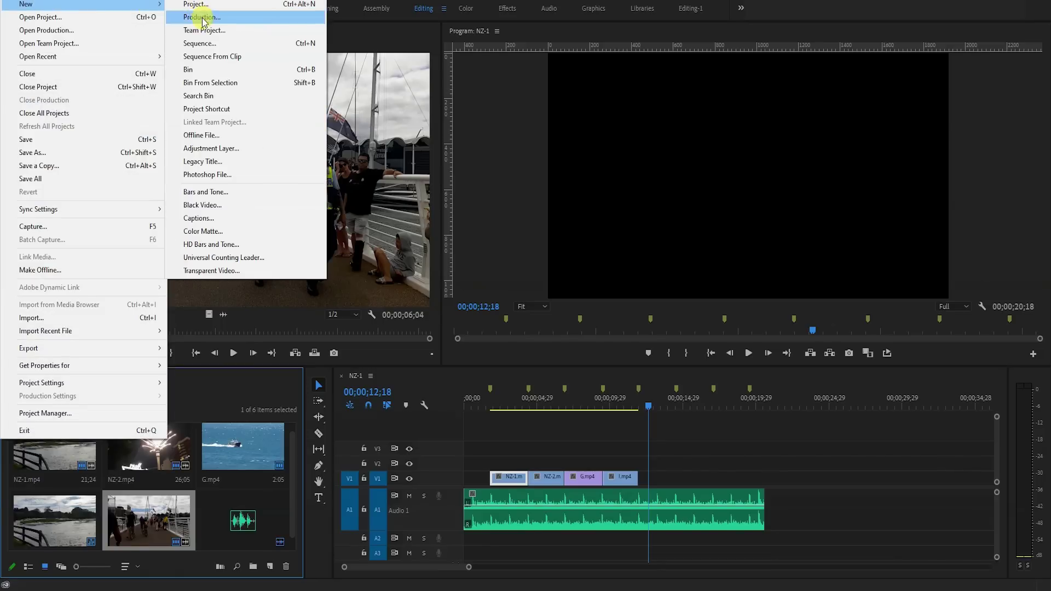
click(237, 163)
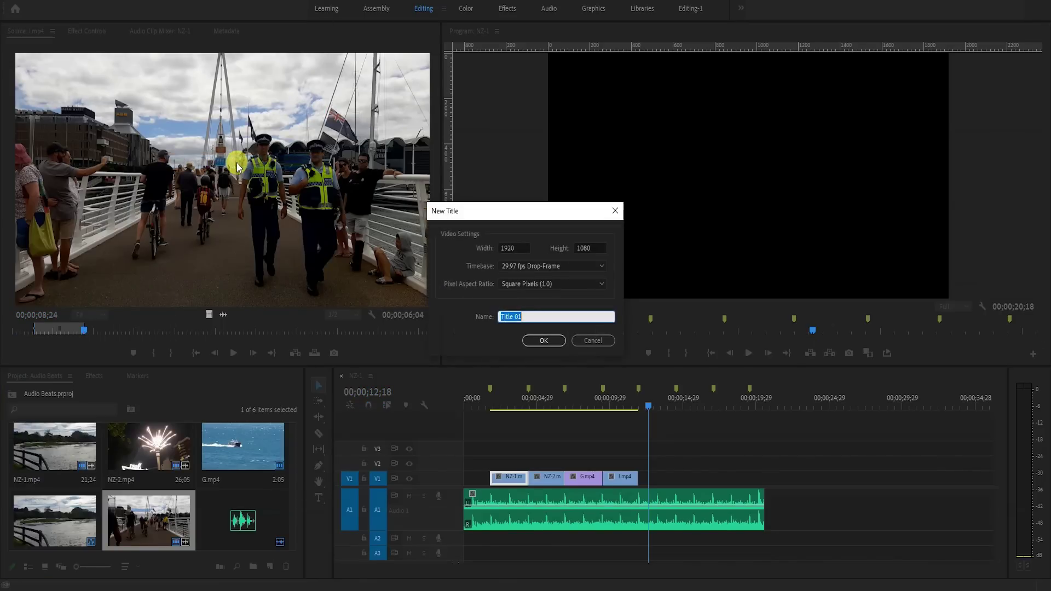
click(544, 341)
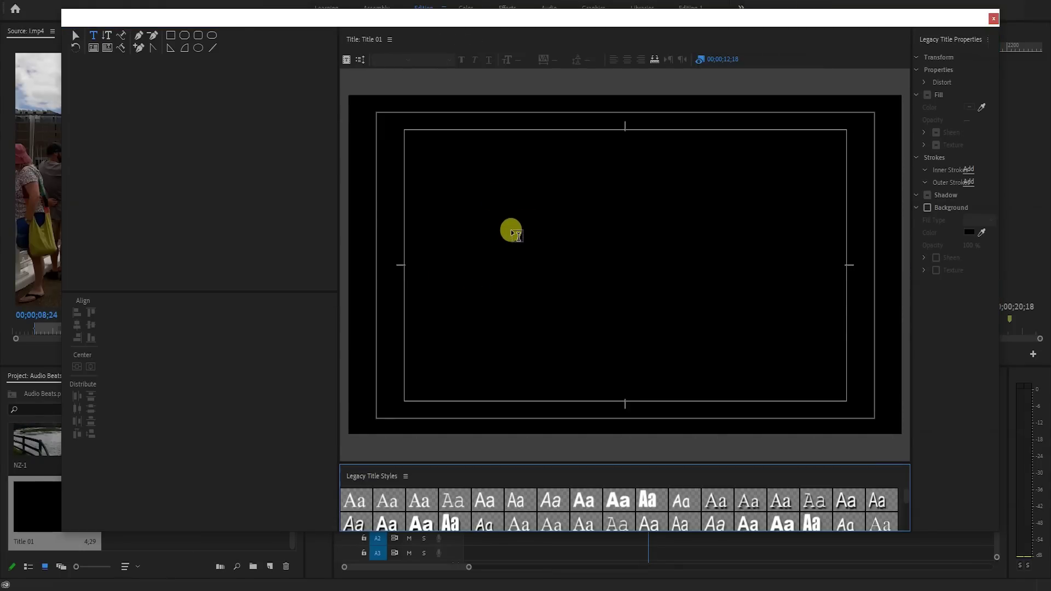
click(512, 233)
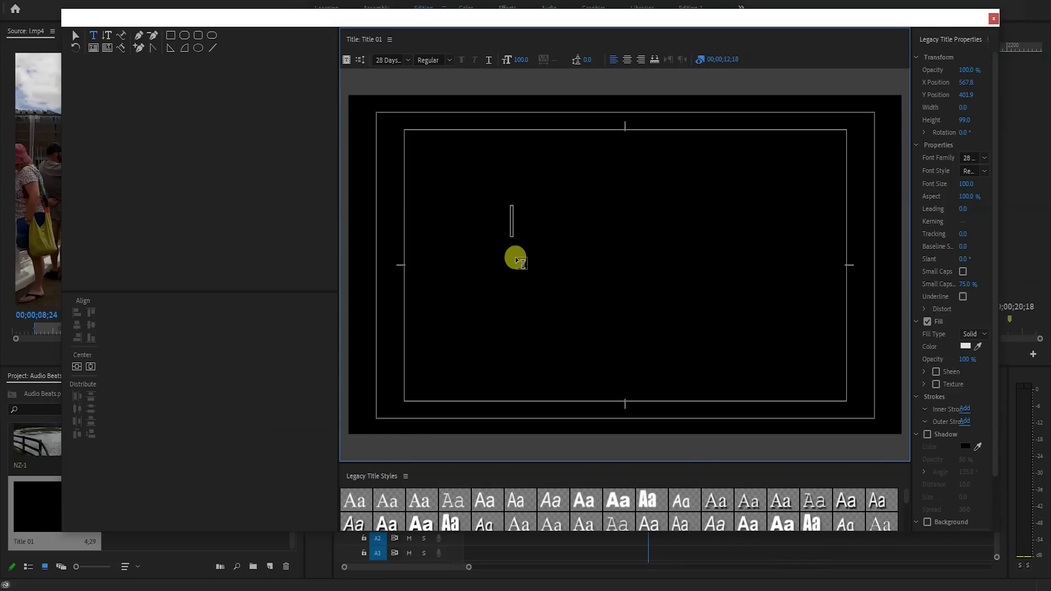
text(PREMIER)
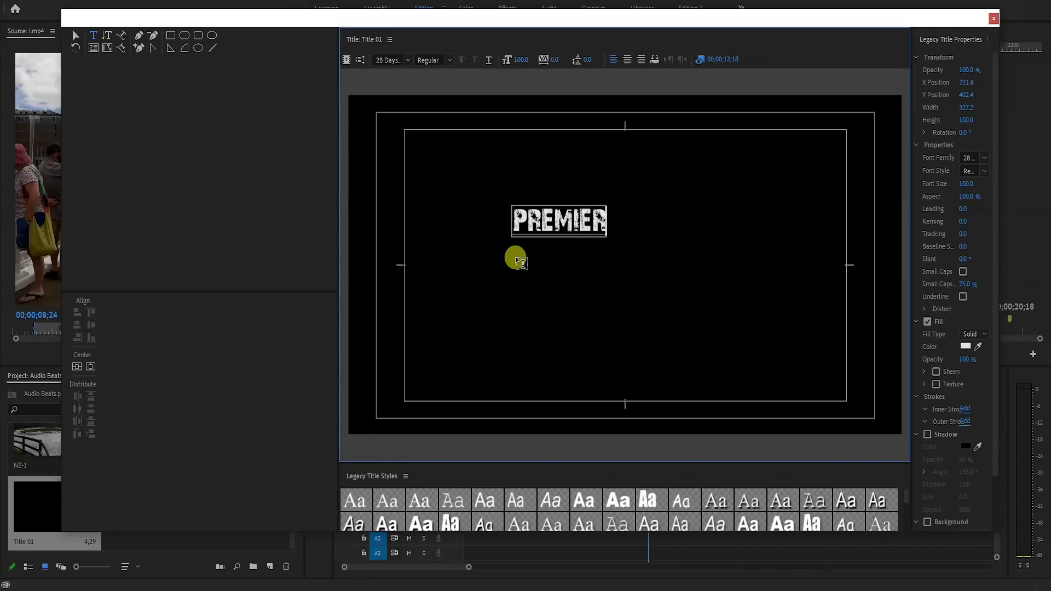
- Set the PREMIER text to Montserrat Subrayada Bold with a font size of 175
click(409, 60)
scroll(415, 198, down, 1)
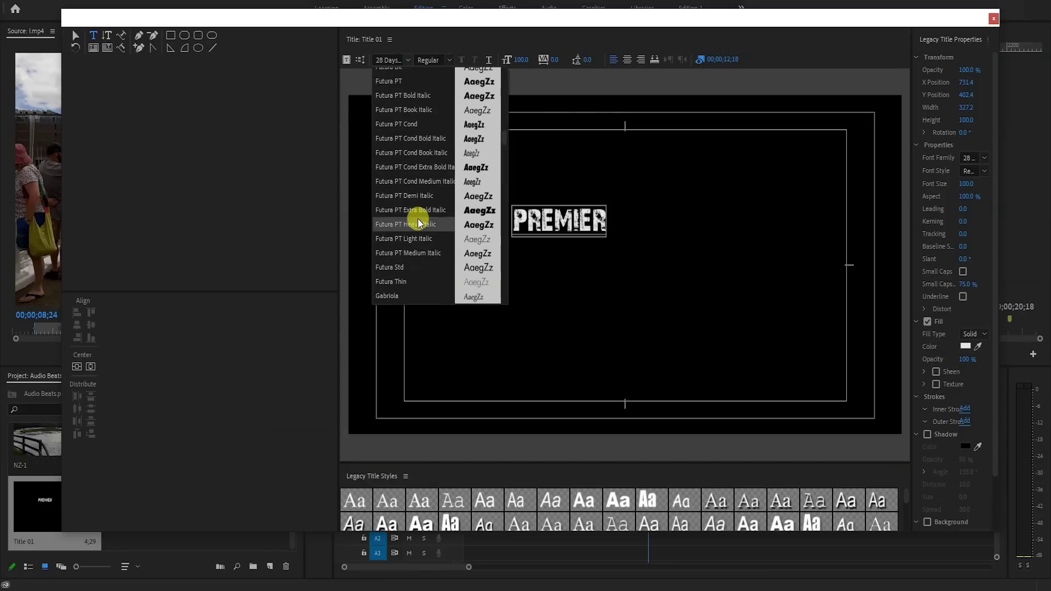
text(Nexa Bold)
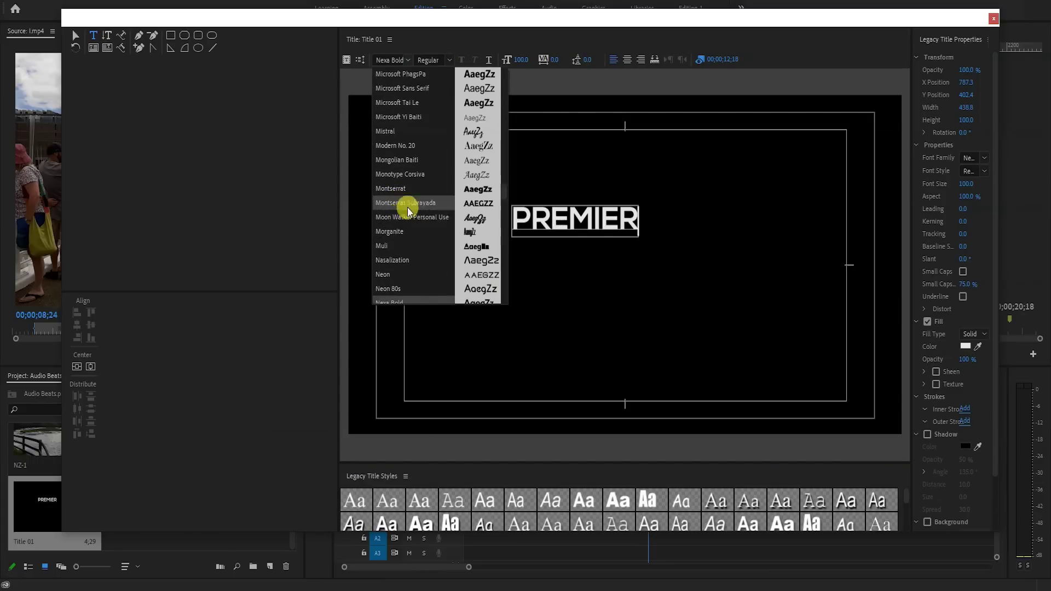
click(402, 204)
mouse_move(518, 67)
mouse_down()
mouse_move(559, 67)
mouse_move(518, 60)
mouse_up()
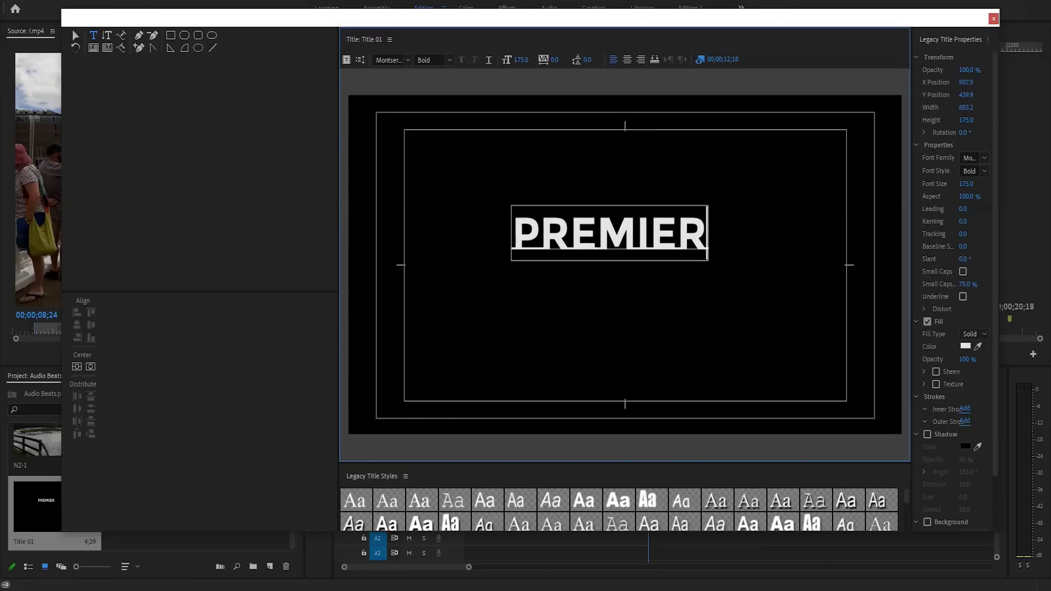
click(540, 221)
mouse_move(553, 62)
mouse_down()
mouse_move(572, 62)
mouse_move(558, 60)
mouse_up()
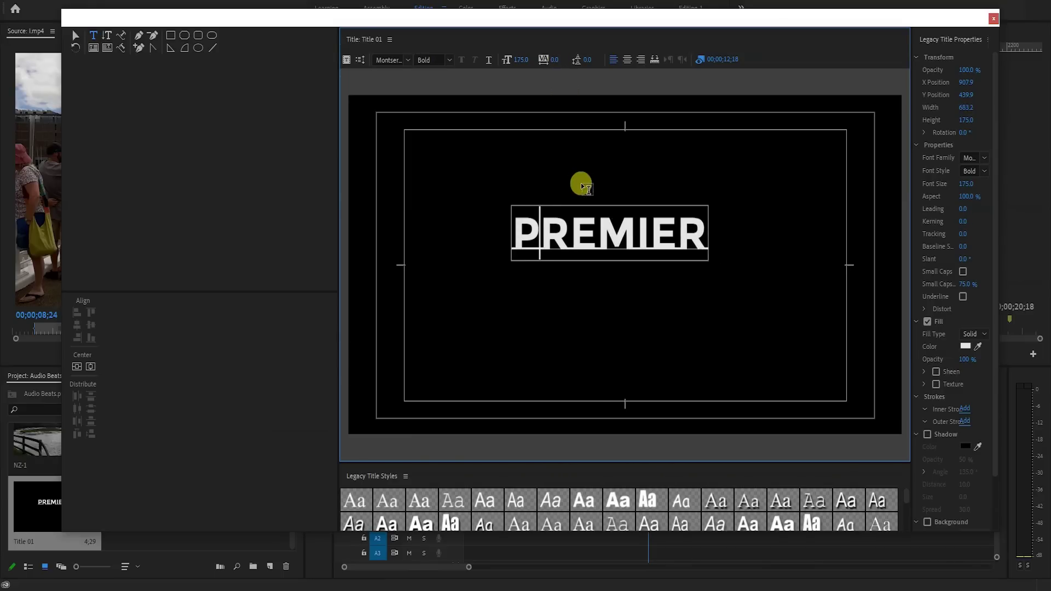
- Move the PREMIER text towards the middle of the title frame and center it vertically and horizontally
click(76, 36)
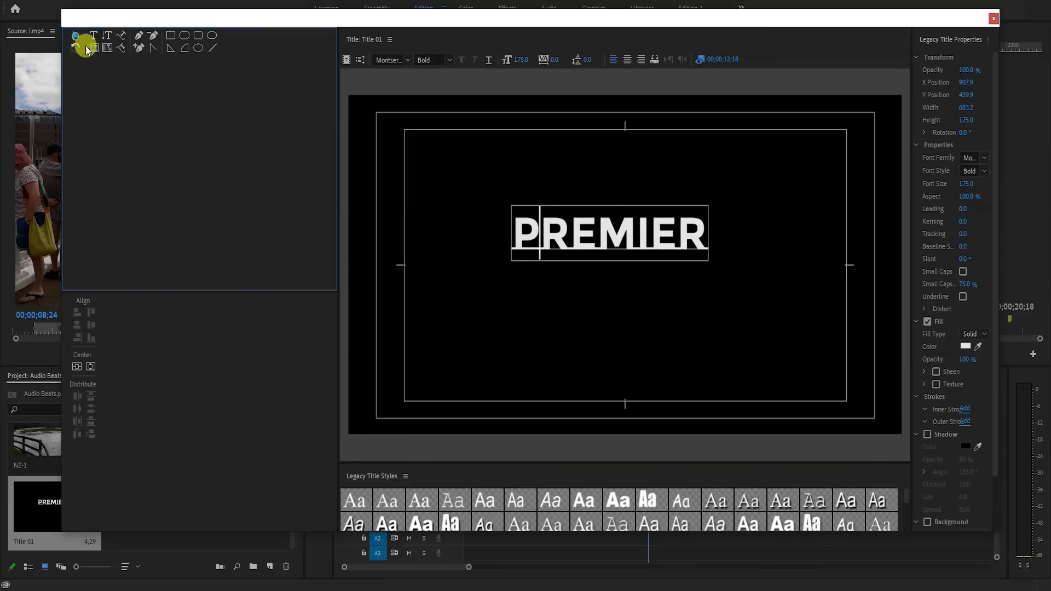
drag(596, 220, 608, 271)
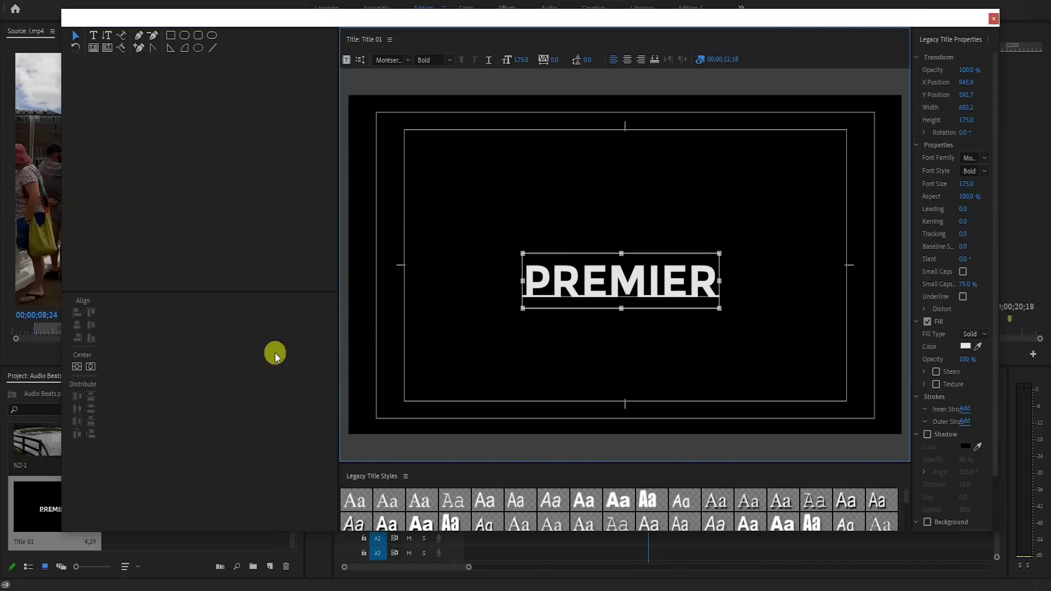
click(79, 366)
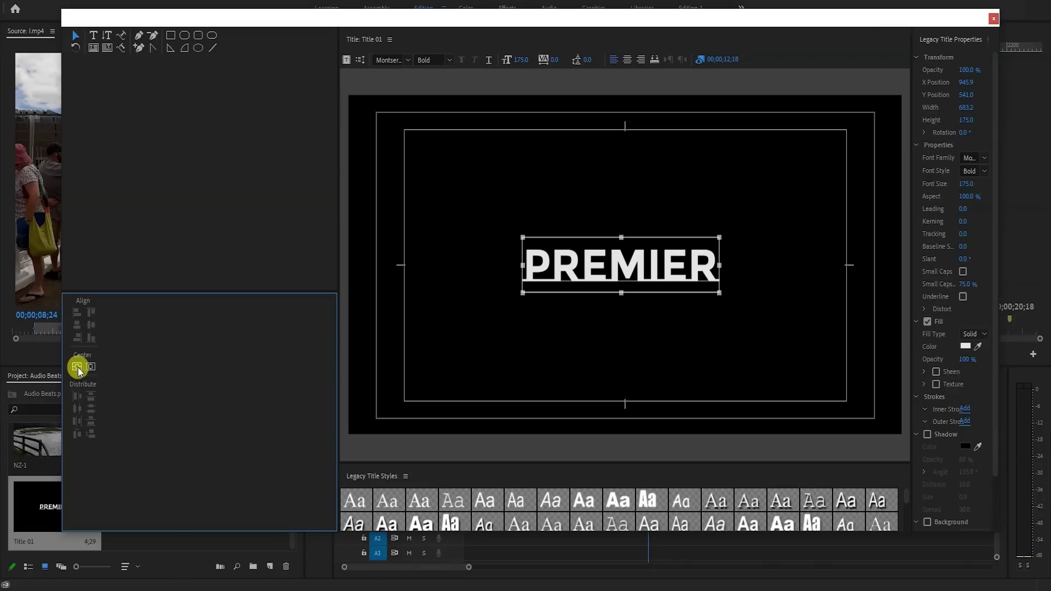
click(91, 367)
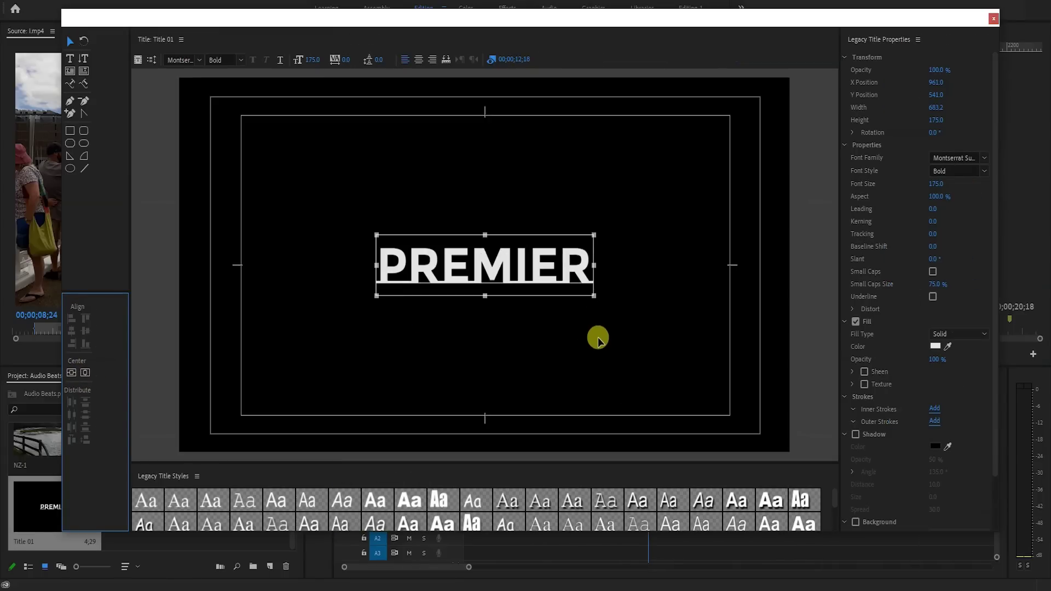
- Close the title editor and move the last three video clips on V1 so they start at 00;00;12;18
click(993, 18)
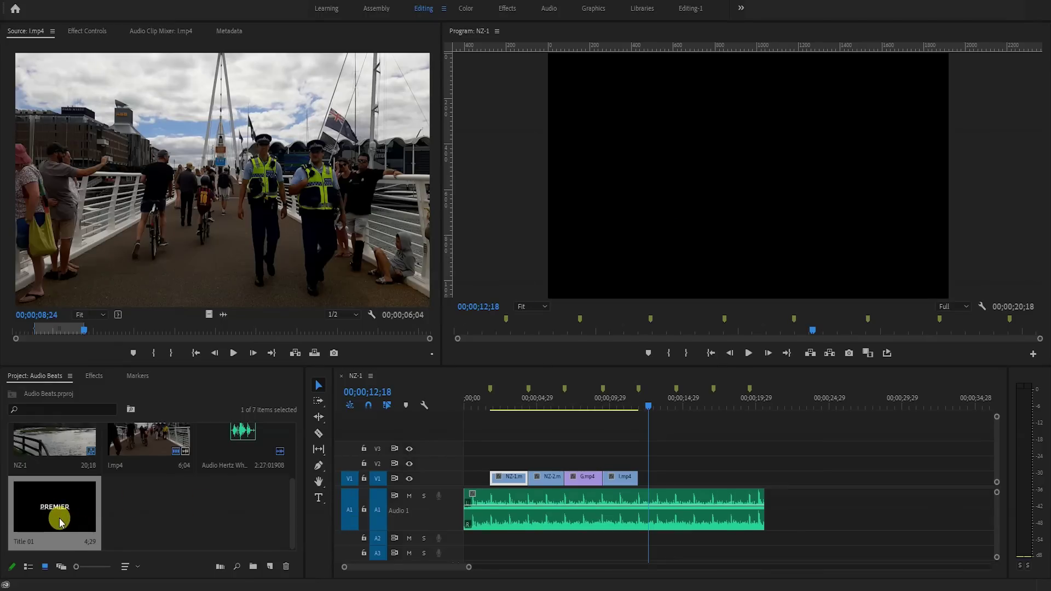
click(615, 480)
drag(584, 482, 704, 477)
click(734, 456)
- Place Title 01 on V2 at the second beat marker and trim its end to the third marker
click(70, 517)
drag(70, 517, 522, 463)
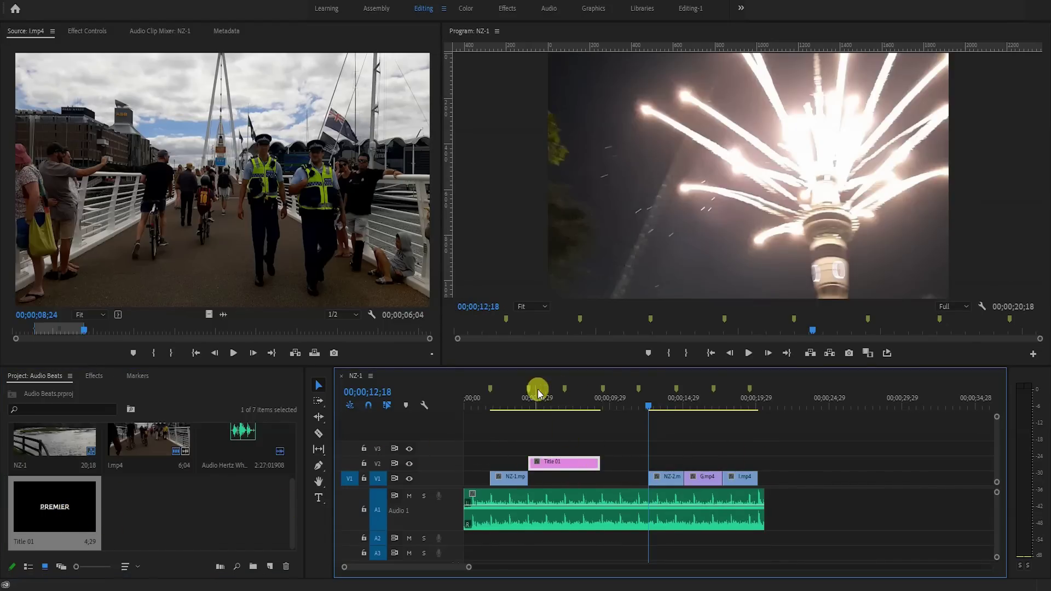
drag(599, 462, 564, 464)
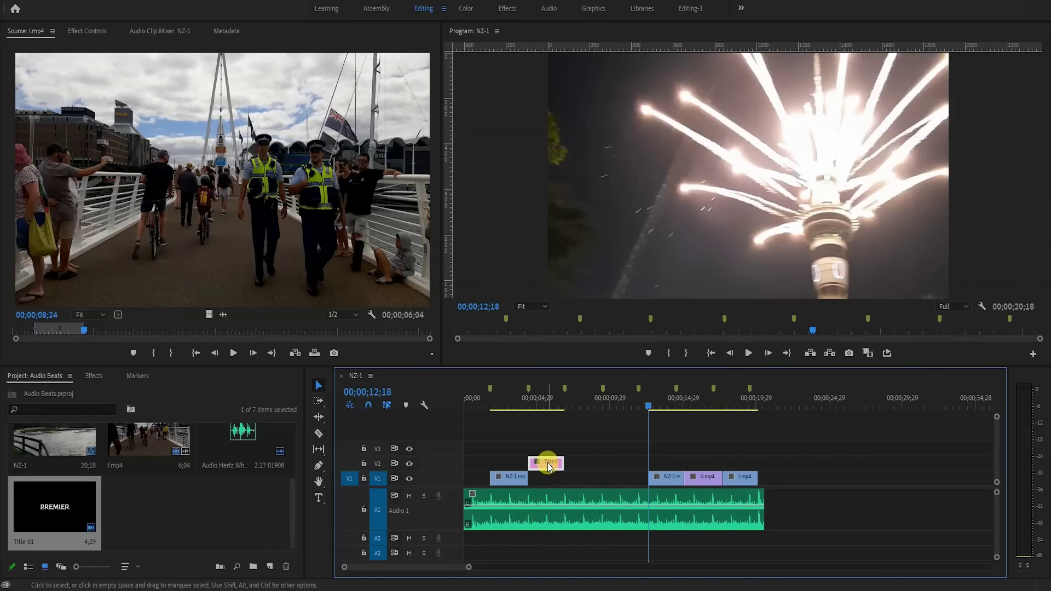
- Duplicate the Title 01 clip on V2 so the copy directly follows the original from the third beat marker
drag(548, 463, 553, 466)
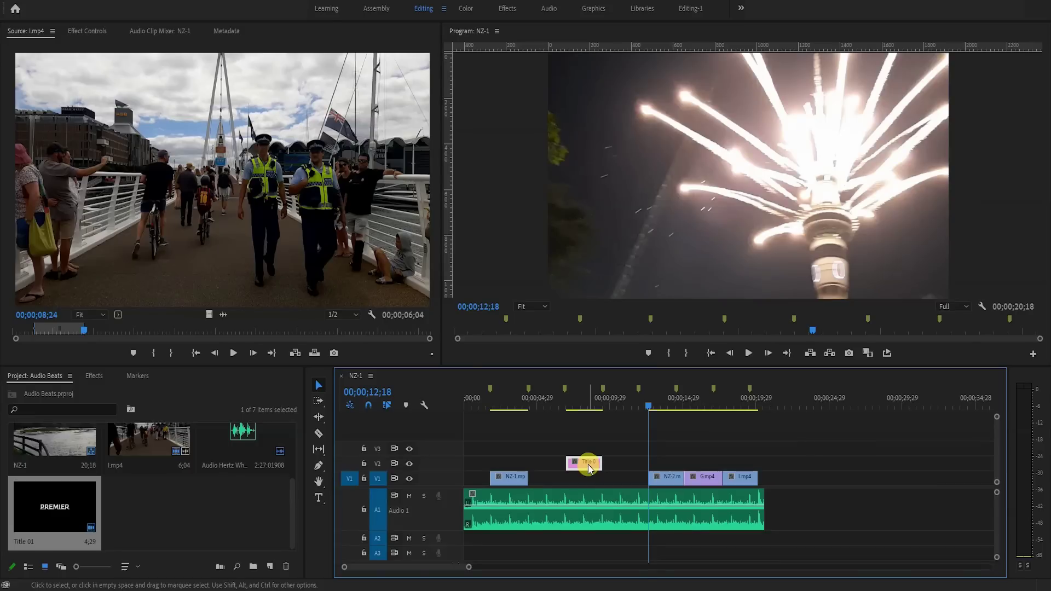
key(ctrl+z)
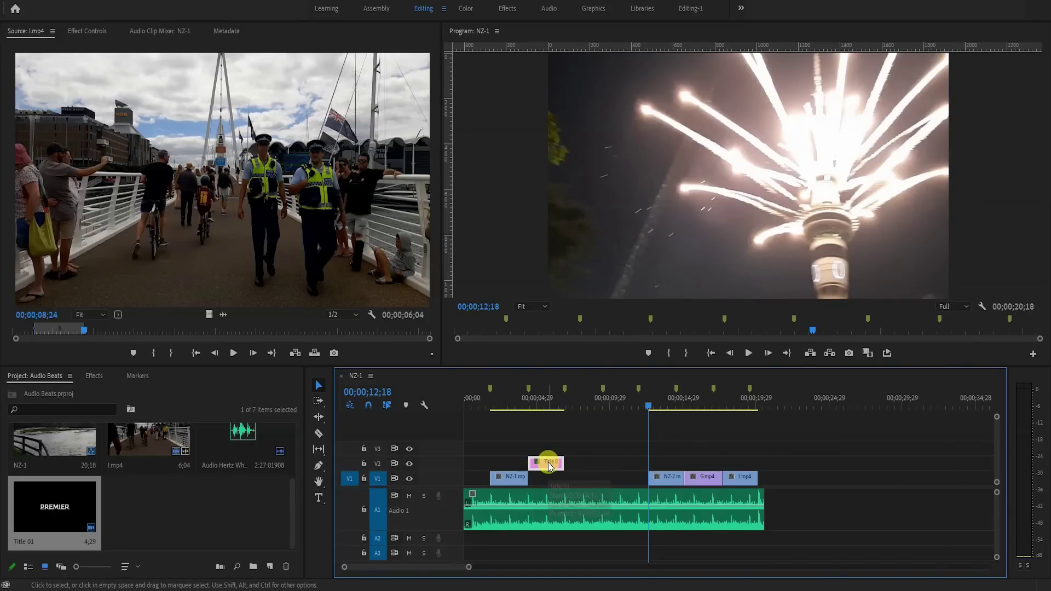
drag(549, 466, 596, 472)
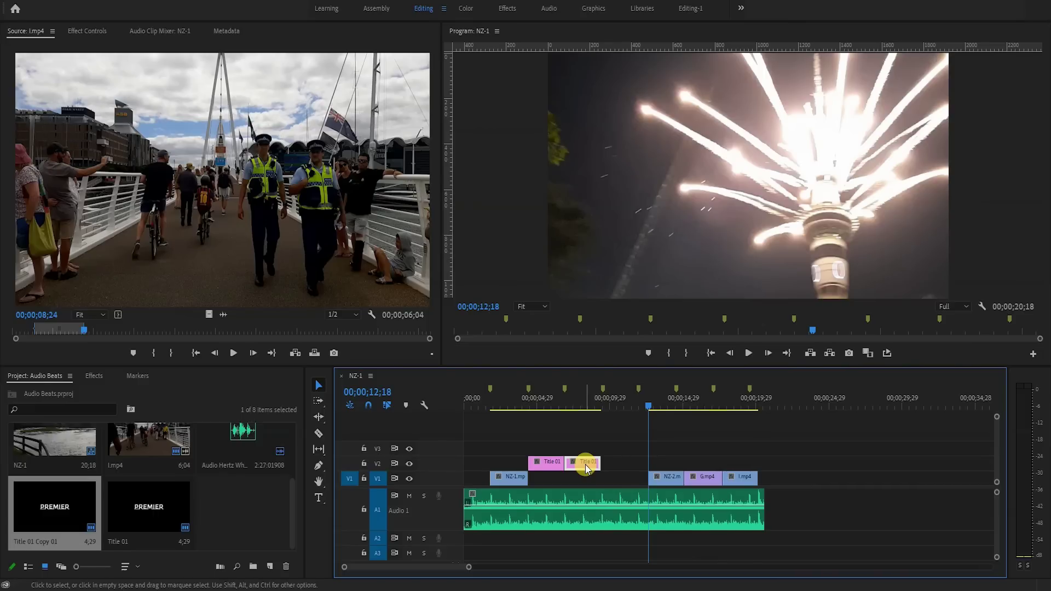
- Replace the PREMIER text in the duplicated title with PRO
double_click(586, 463)
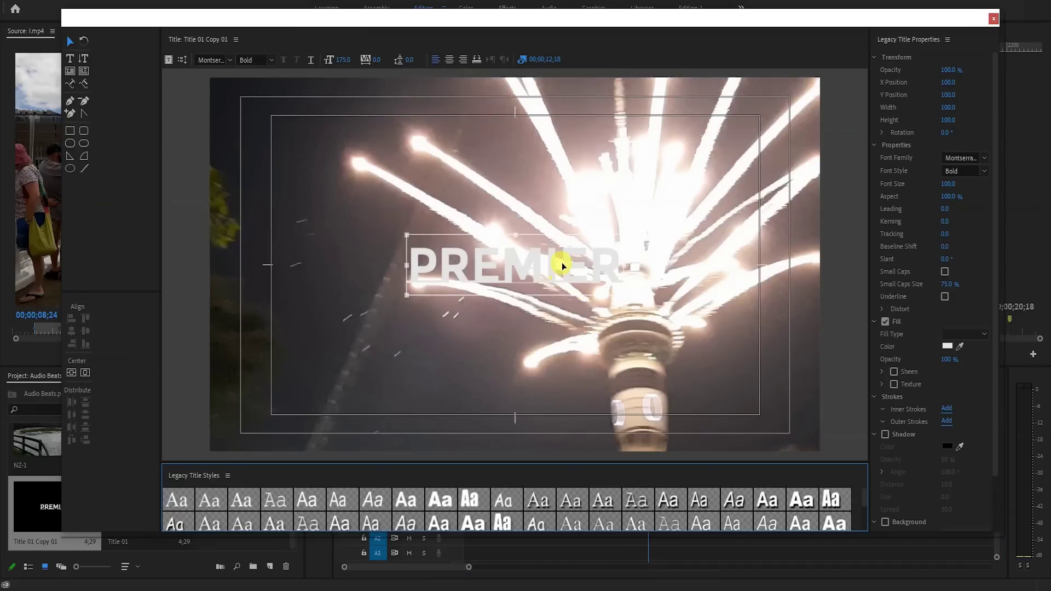
double_click(564, 264)
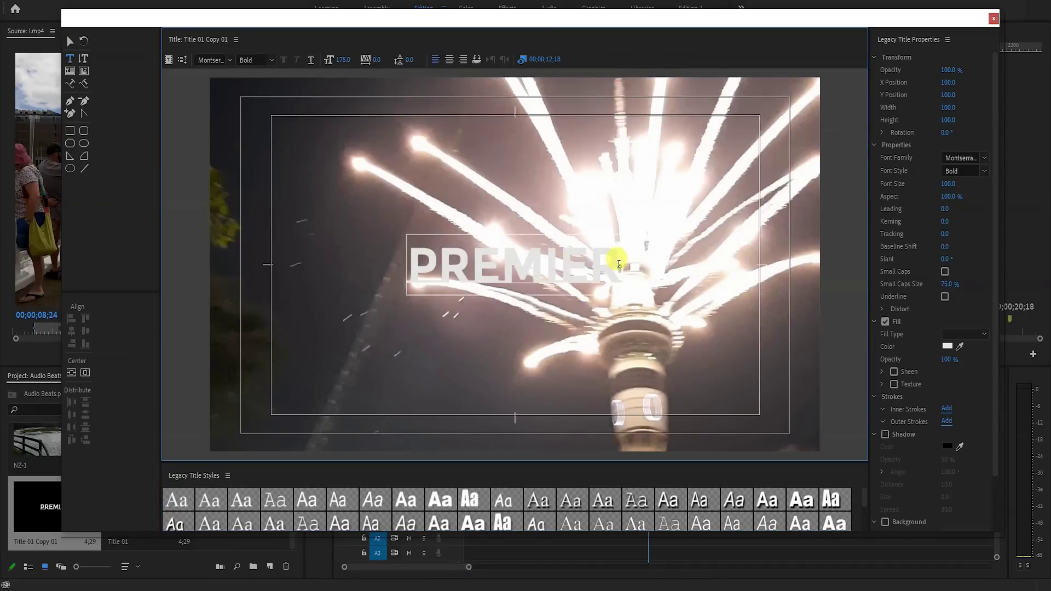
drag(517, 273, 418, 273)
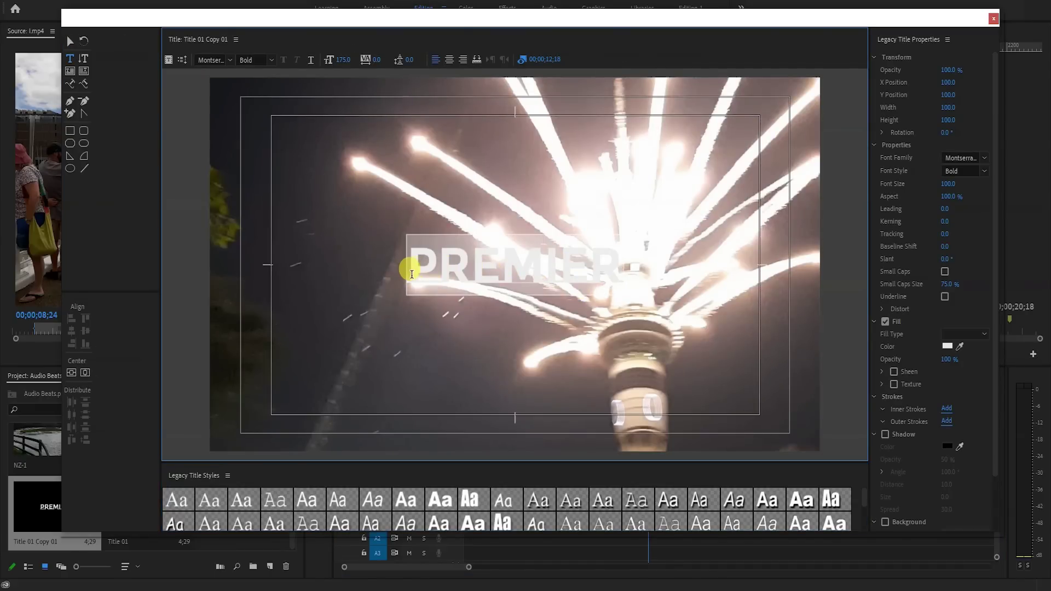
text(P)
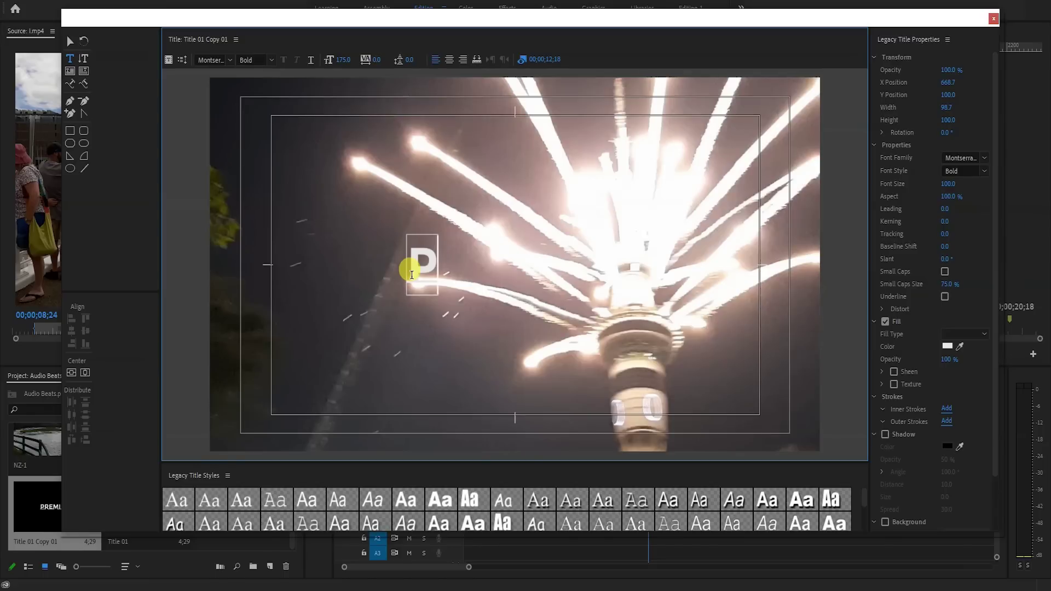
text(RO)
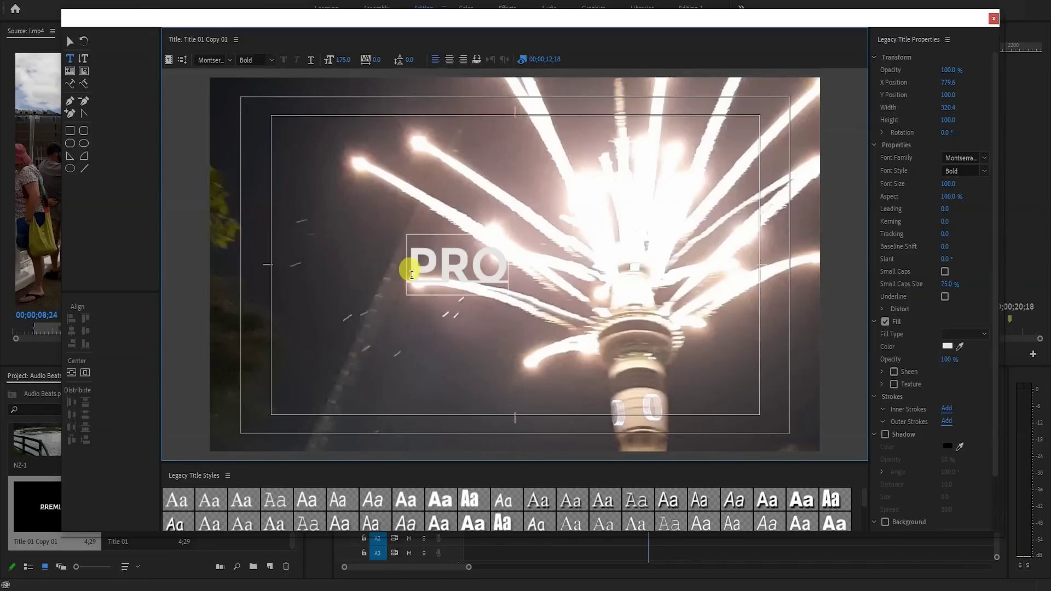
key(ctrl+shift+c)
- Move the PRO text to the lower-left of the title frame and enlarge it to a font size of about 237
click(69, 43)
drag(499, 268, 345, 368)
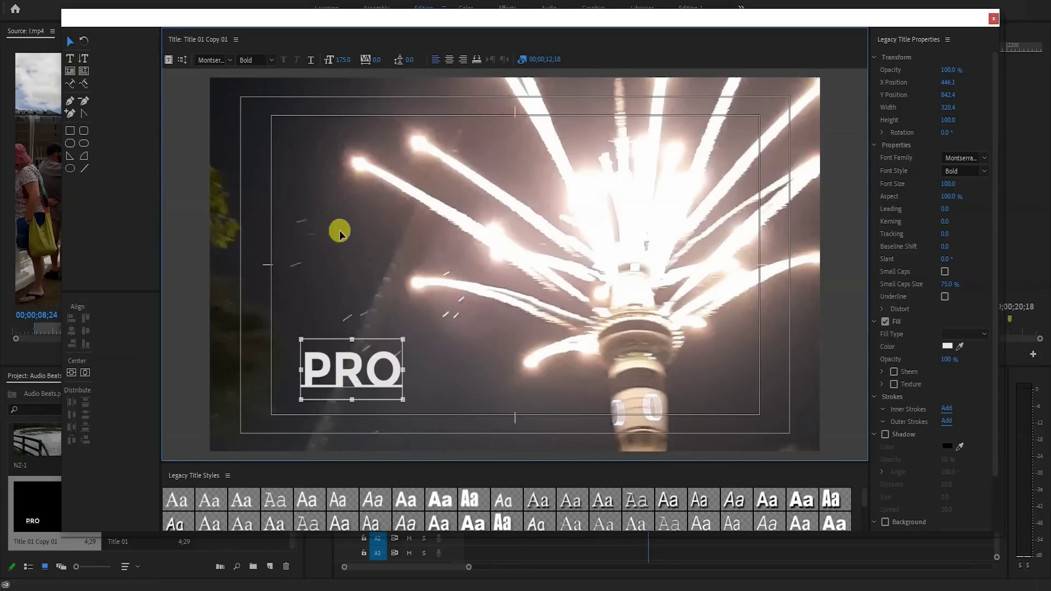
drag(403, 340, 464, 316)
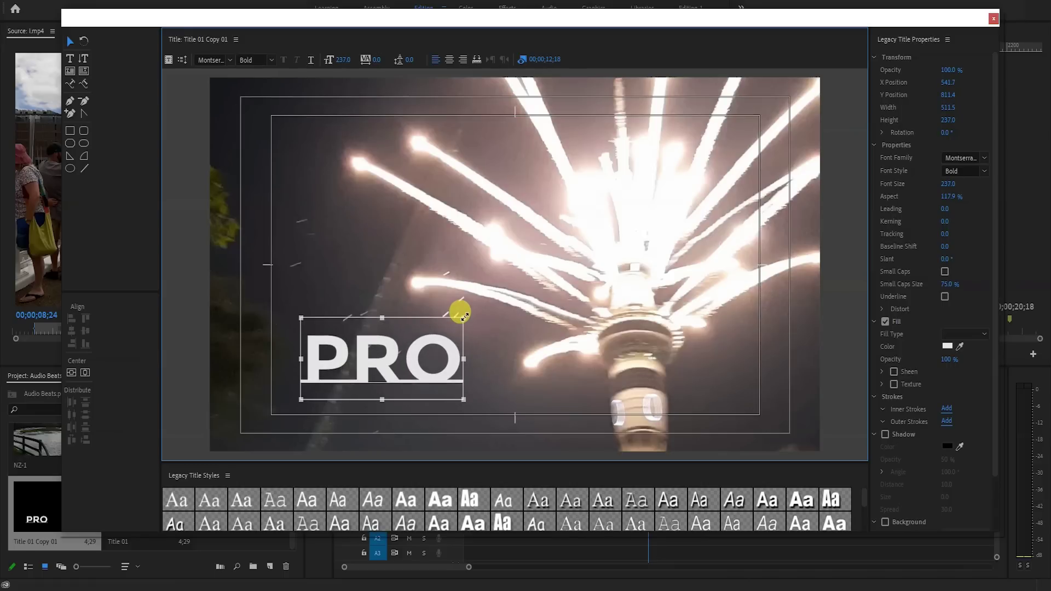
click(993, 19)
- Preview the PRO title and play the sequence from within the PREMIER title
click(580, 405)
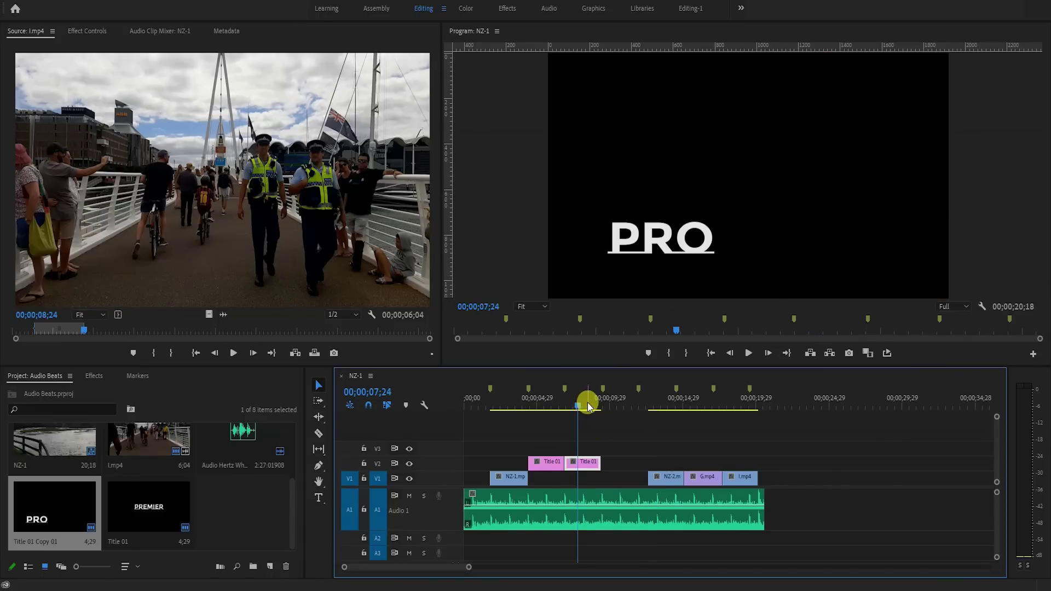
click(543, 404)
key(space)
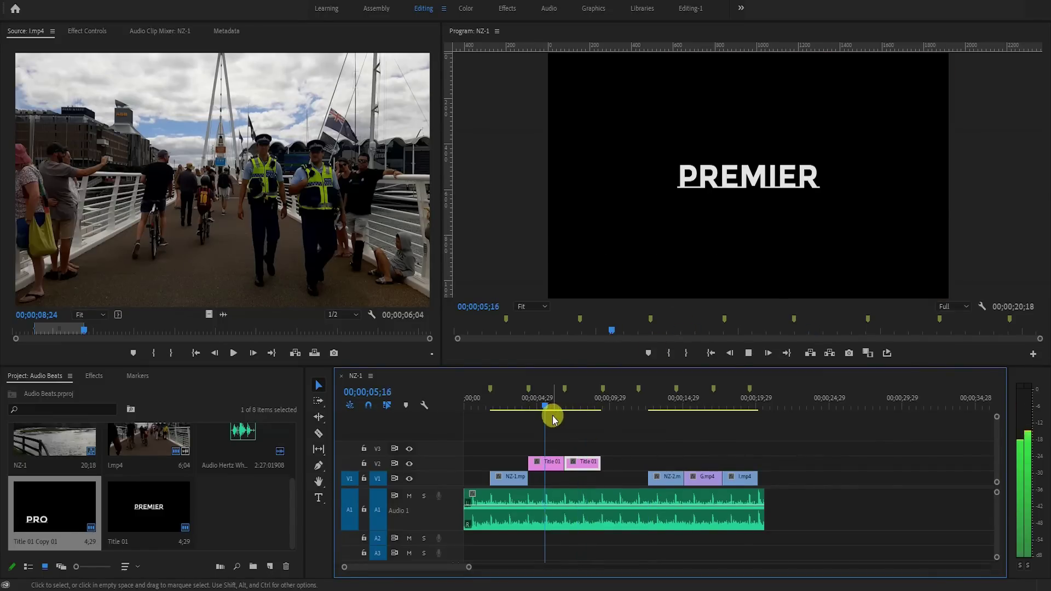
key(space)
- Duplicate the PRO title directly behind itself on V2 and replace the copy's text with TUTORIAL
drag(584, 462, 622, 465)
click(616, 400)
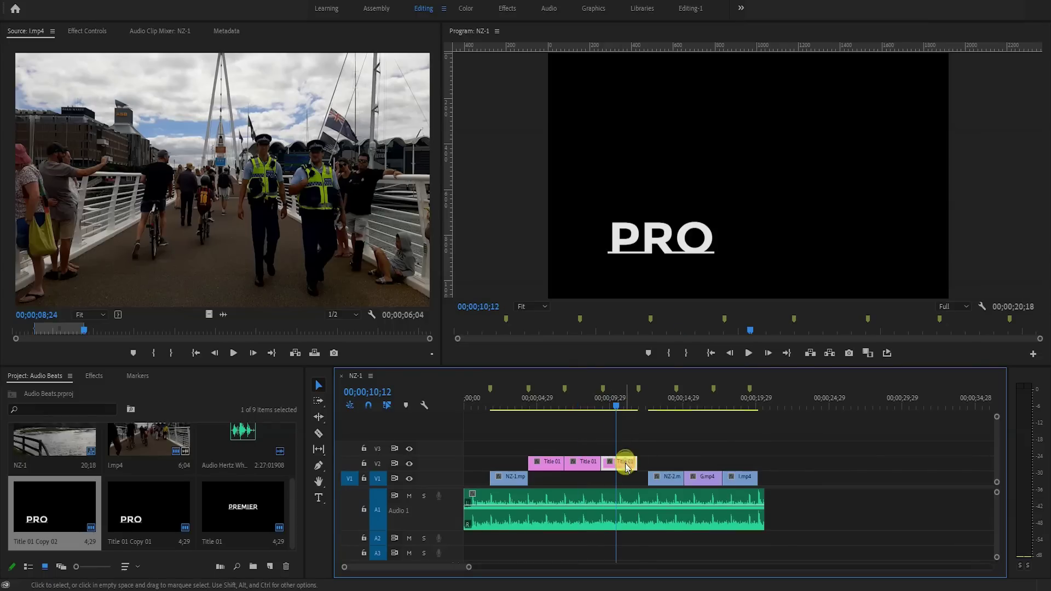
double_click(624, 461)
double_click(490, 358)
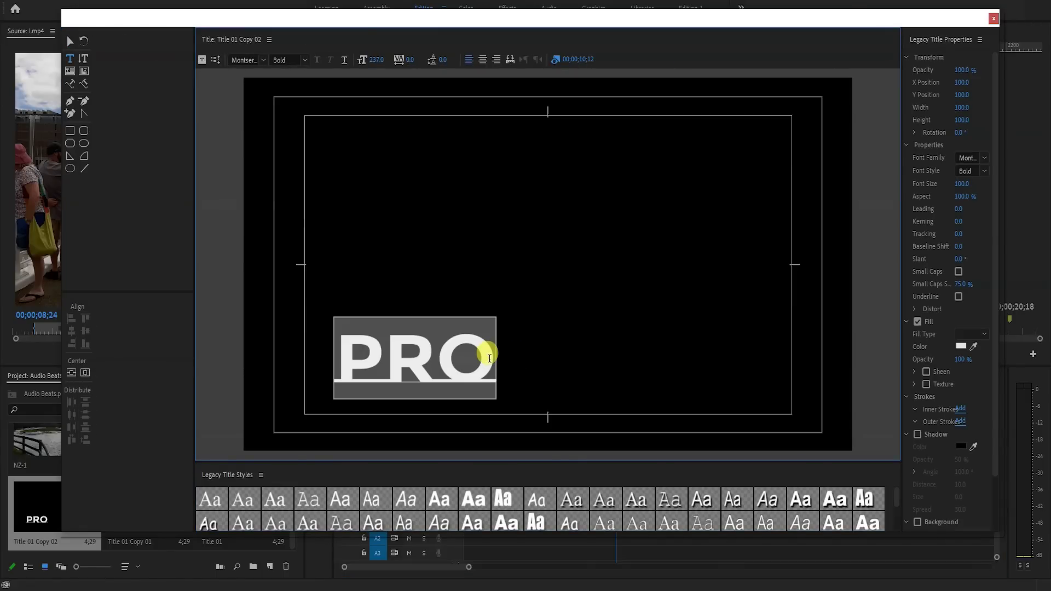
text(TUTORIAL)
- Shrink the TUTORIAL text to a font size of about 178 and move it to the upper-right of the title frame
click(70, 44)
drag(702, 315, 586, 338)
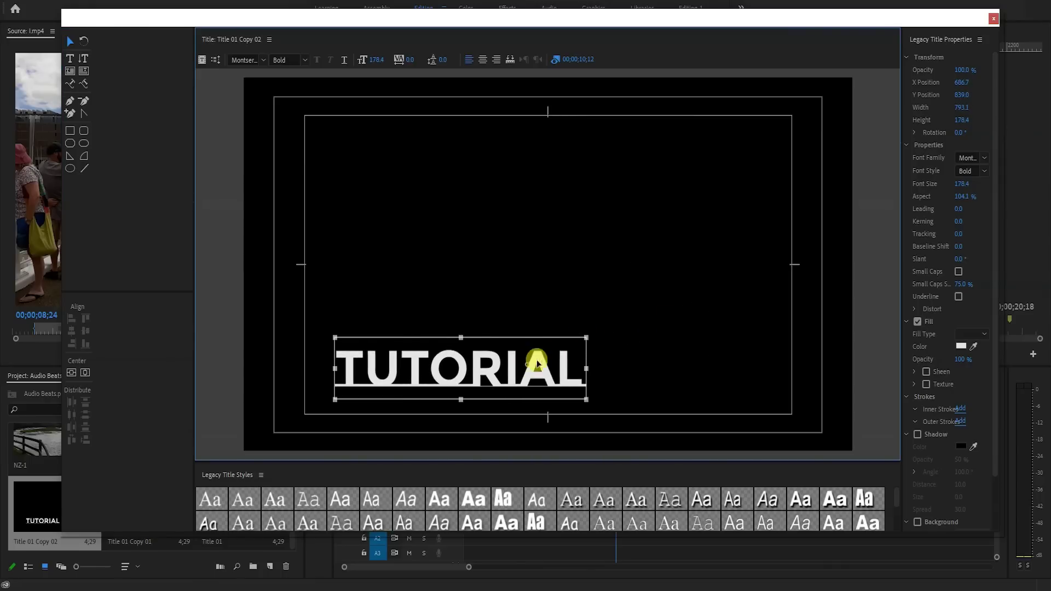
drag(537, 363, 722, 156)
click(994, 19)
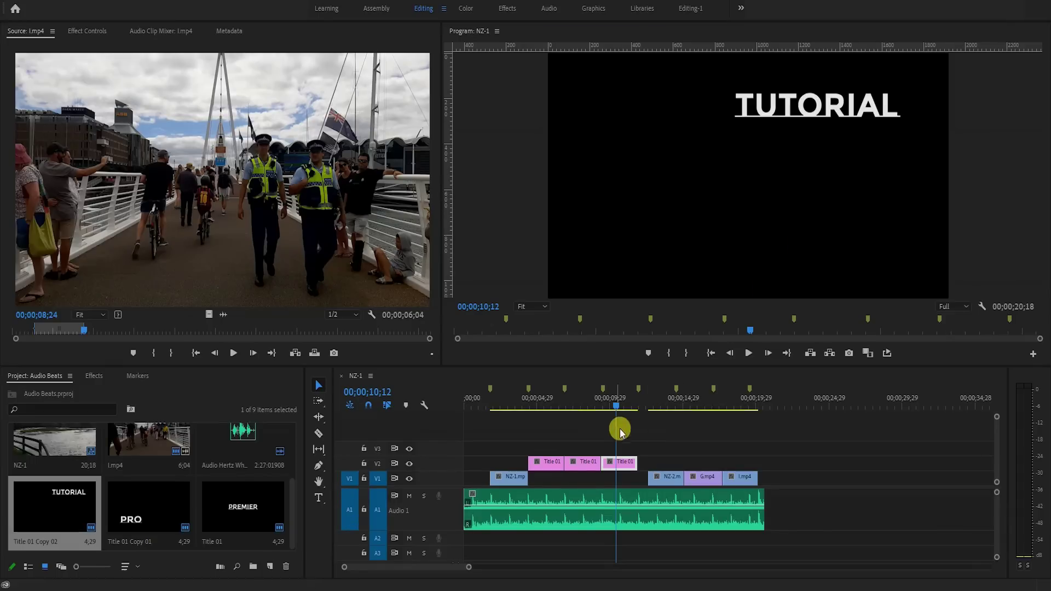
- Move the NZ-2, G.mp4 and I.mp4 clips on V1 so they start where the TUTORIAL title ends
click(666, 478)
drag(667, 482, 730, 483)
click(735, 483)
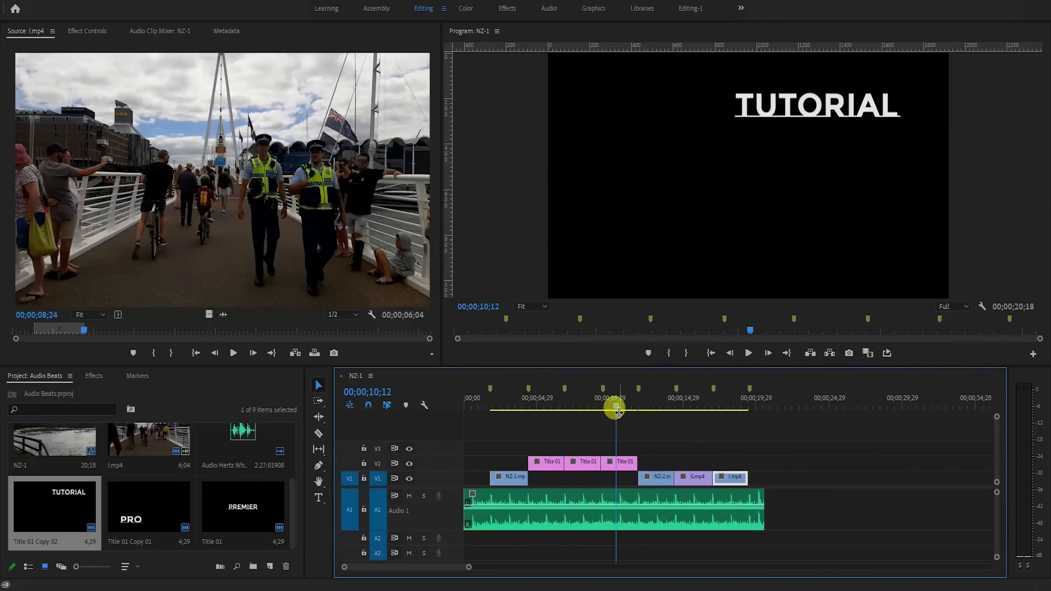
- Play the sequence from the PREMIER title to check the three titles against the music beats
drag(614, 403, 530, 399)
key(space)
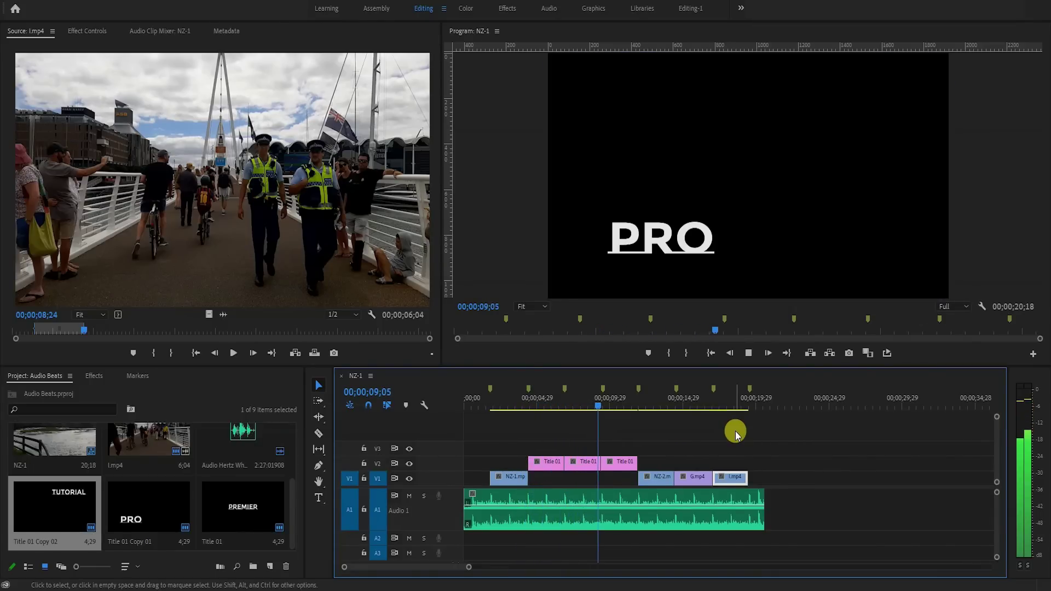
key(space)
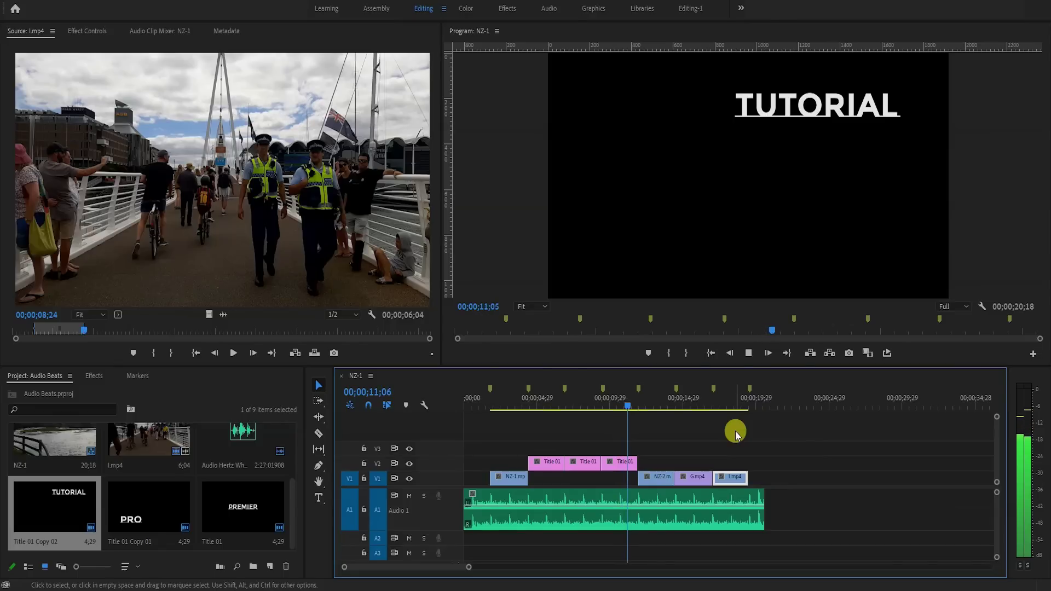
- Shorten the three titles to fit the added in-between beat markers and move the three following clips directly behind them
mouse_move(560, 462)
mouse_down()
mouse_move(535, 460)
mouse_move(567, 472)
mouse_move(570, 462)
mouse_move(556, 460)
mouse_move(597, 465)
mouse_move(576, 463)
mouse_up()
drag(657, 478, 594, 481)
drag(692, 479, 639, 482)
- Play the retimed sequence from the NZ-1 clip to check the shortened titles and clips against the beats
click(518, 410)
click(609, 410)
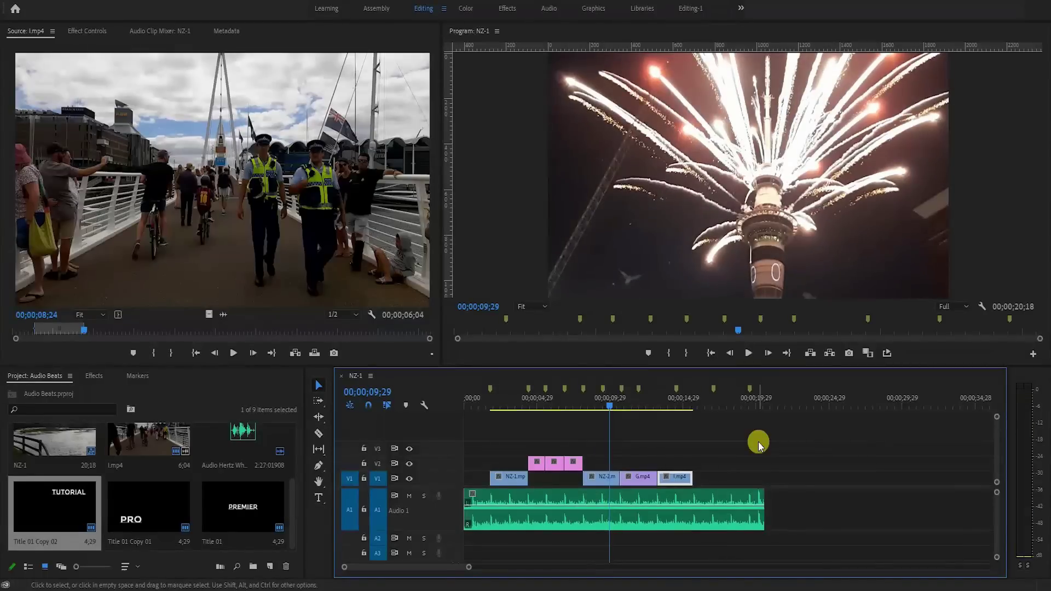
click(515, 399)
key(space)
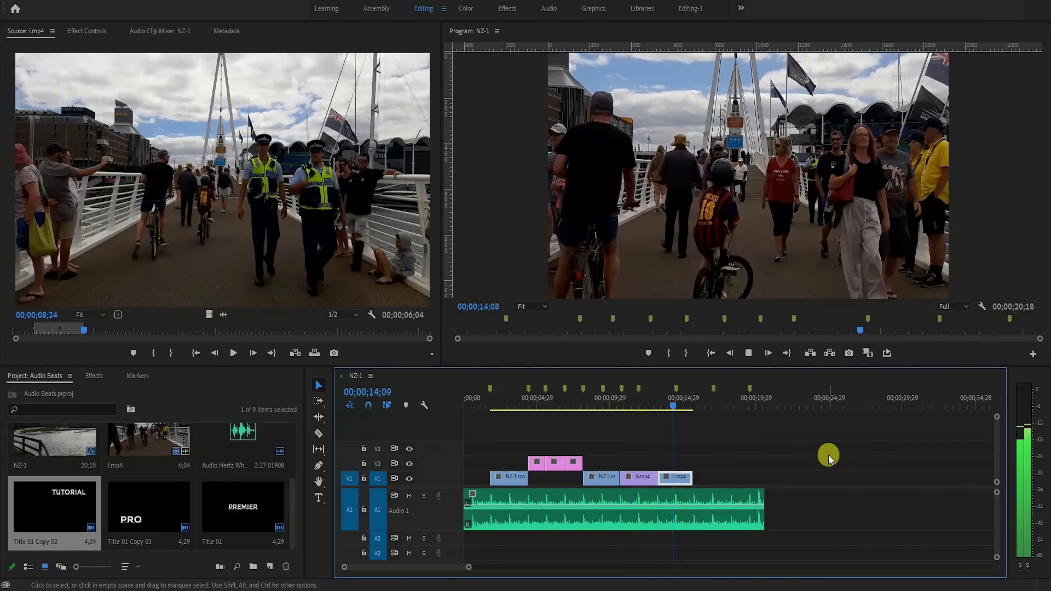
- Clear the last two sequence markers, then cut the music at the end of the I.mp4 clip and delete the remainder
click(749, 407)
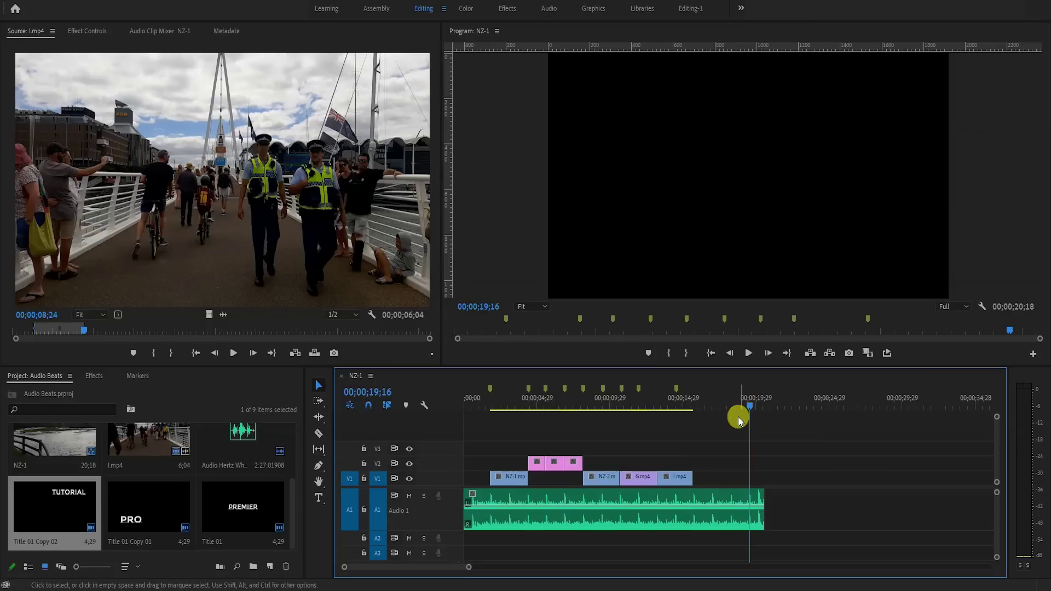
click(319, 436)
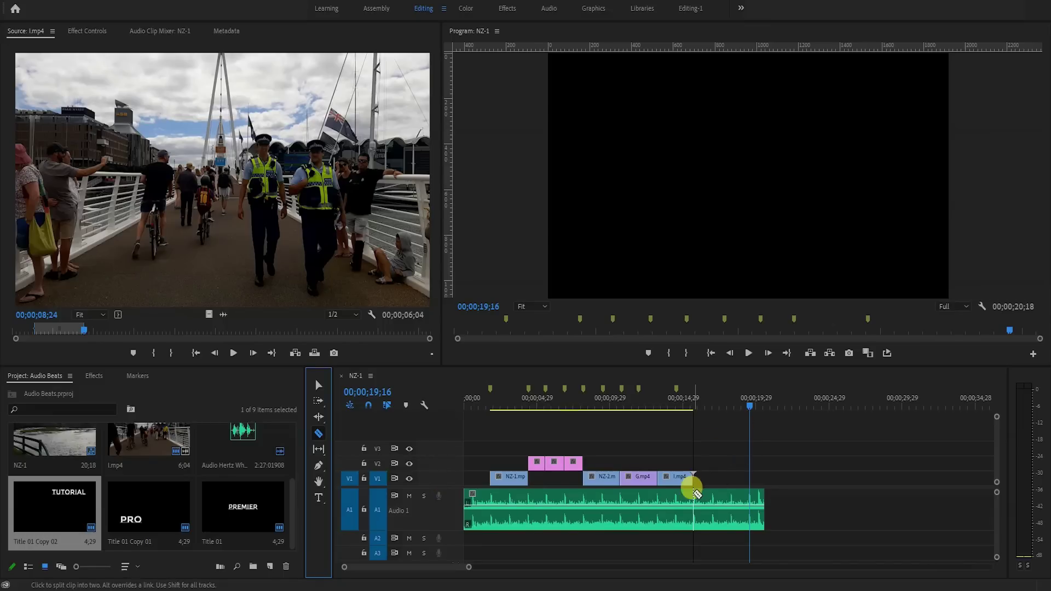
click(694, 500)
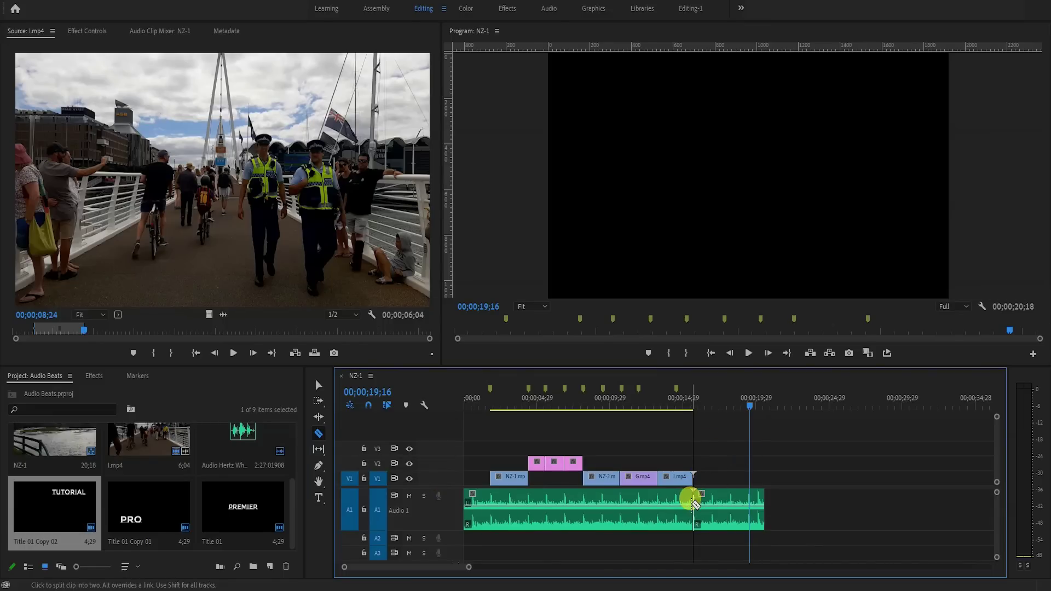
click(319, 385)
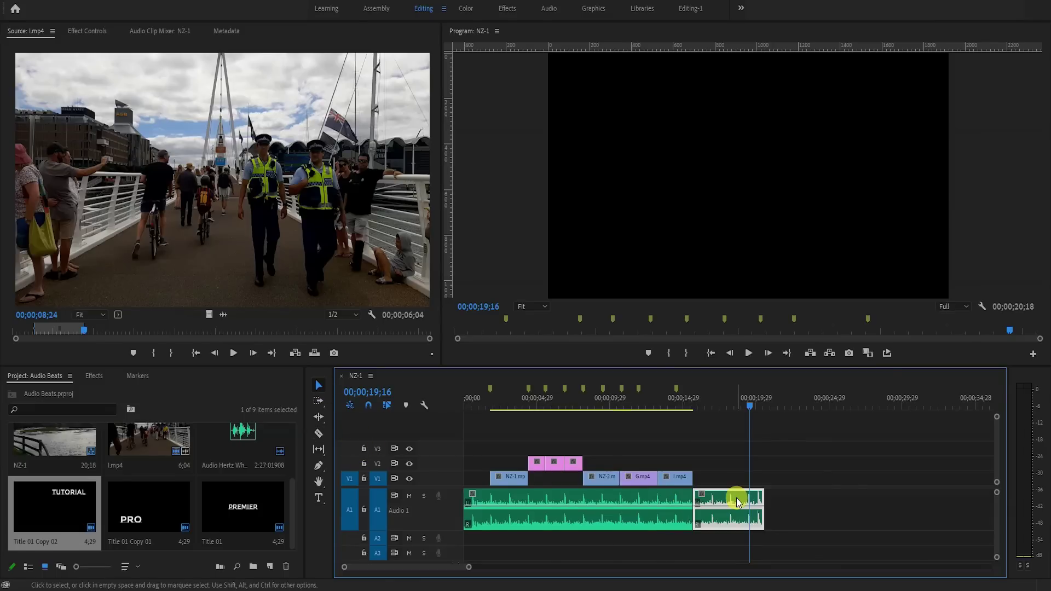
key(Delete)
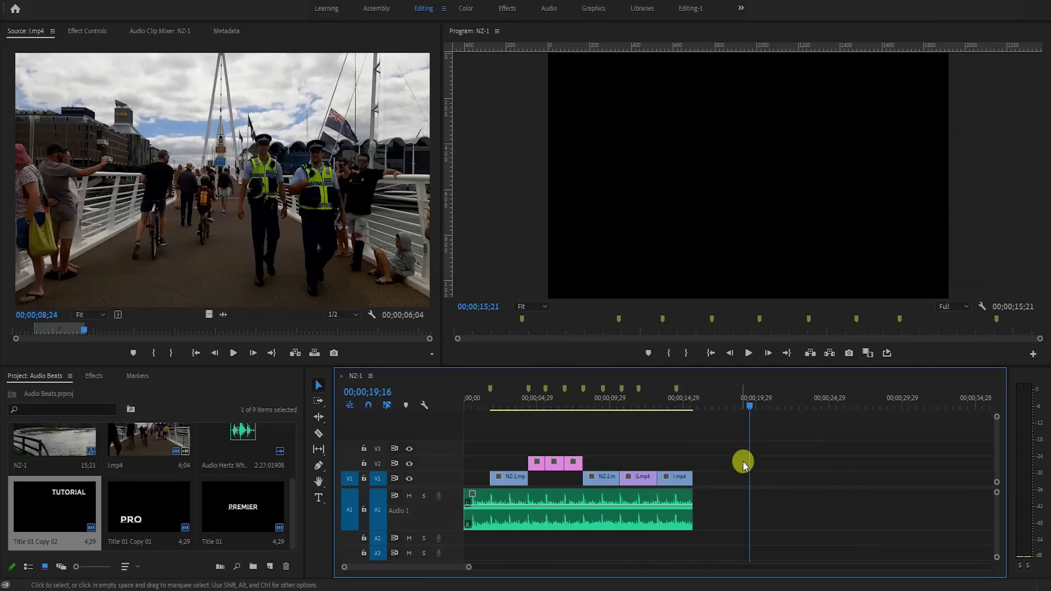
- Cut the music at 00;00;00;16 and ripple delete its opening piece so the whole sequence starts earlier
key(space)
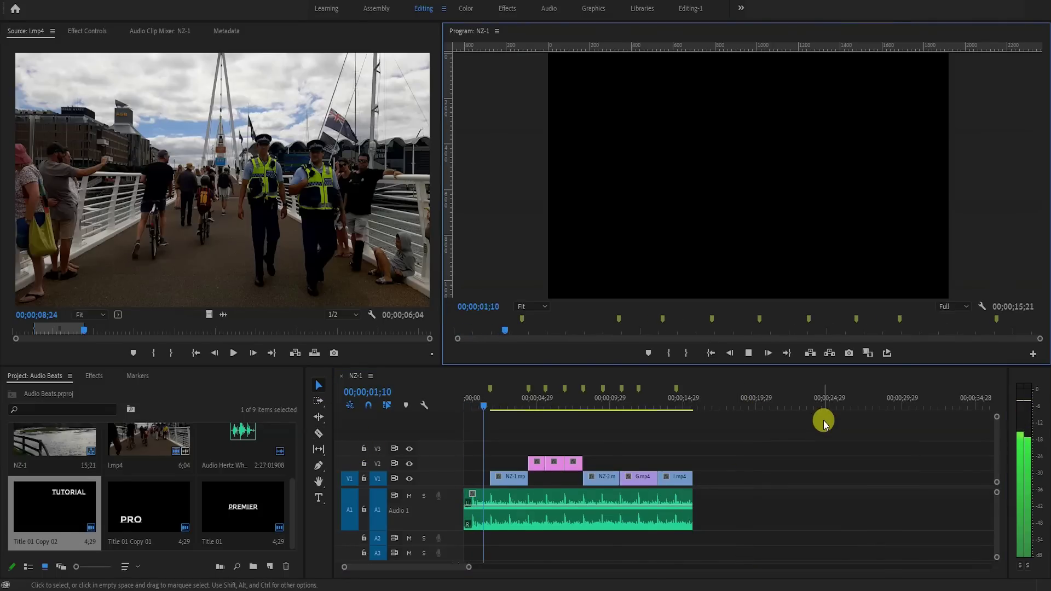
key(c)
click(472, 501)
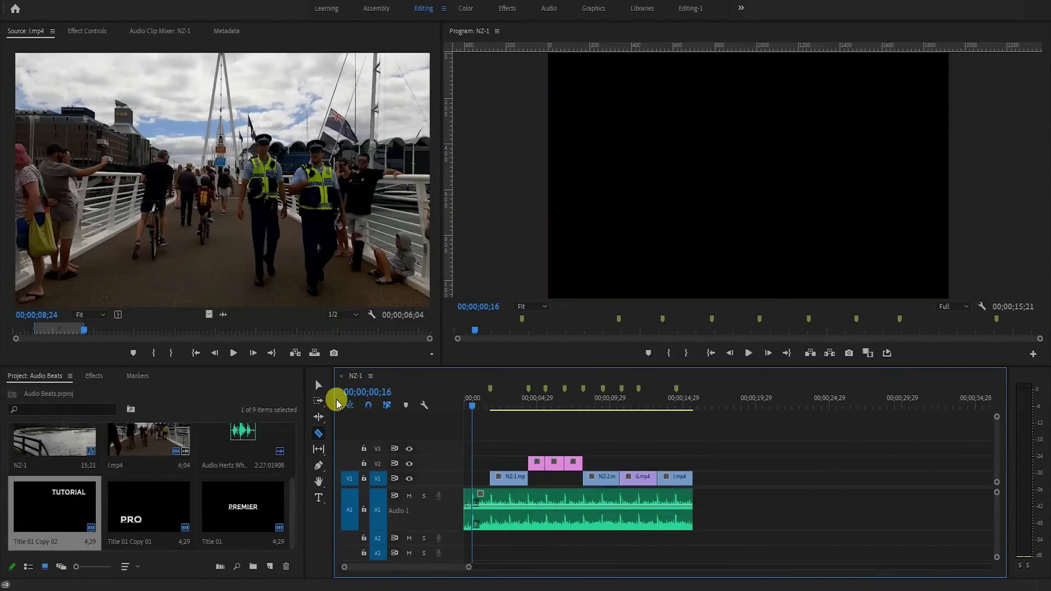
click(467, 498)
key(Delete)
- Play the trimmed sequence from the beginning to review the complete edit
click(711, 354)
key(space)
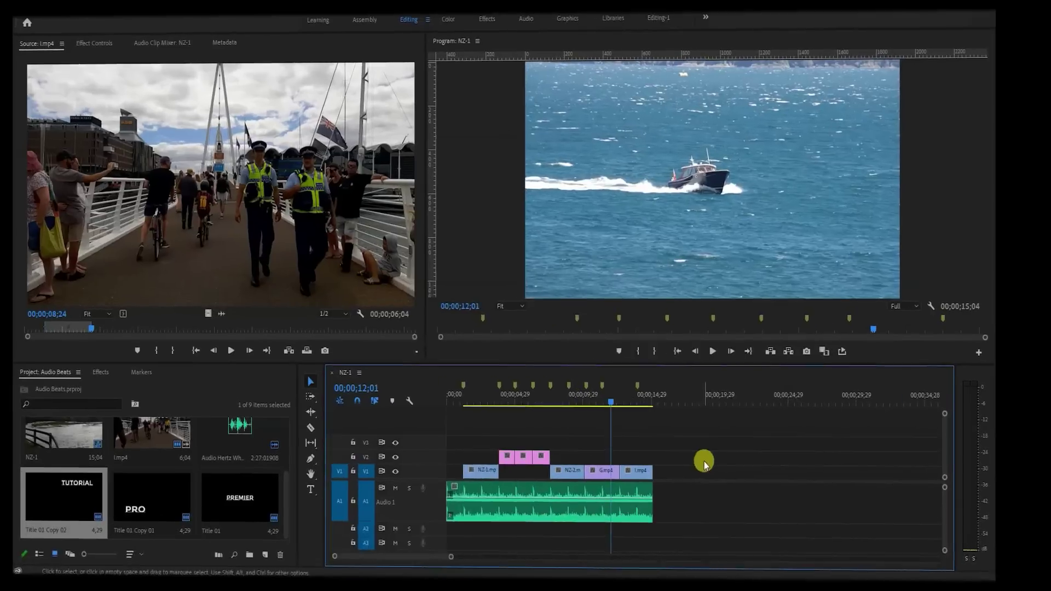
key(space)
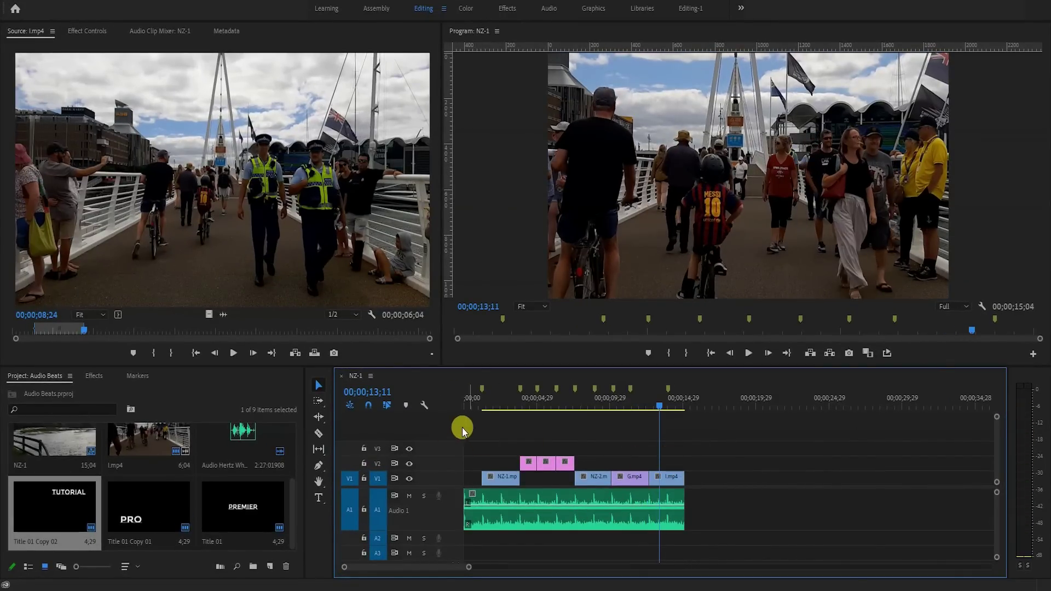
- Search the effects for "diss" and apply Dip to Black at the cut between the G.mp4 and I.mp4 clips
click(94, 376)
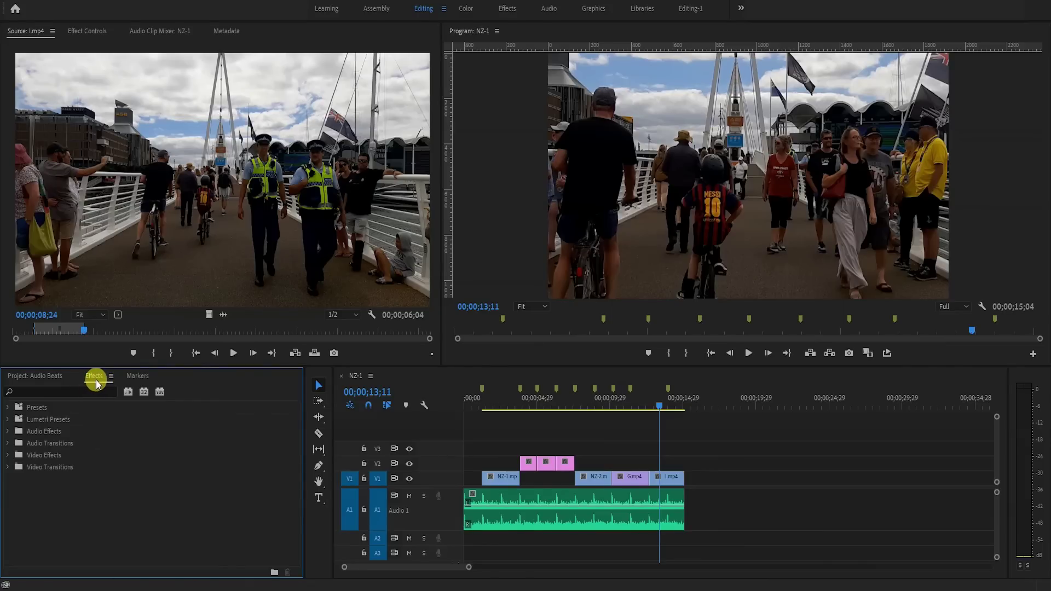
click(57, 392)
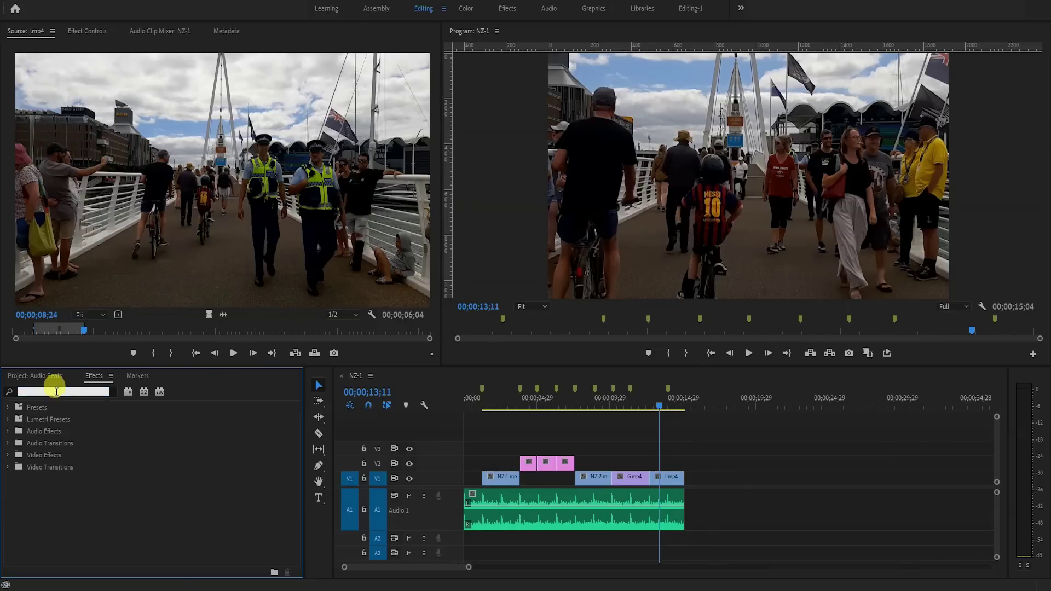
text(di)
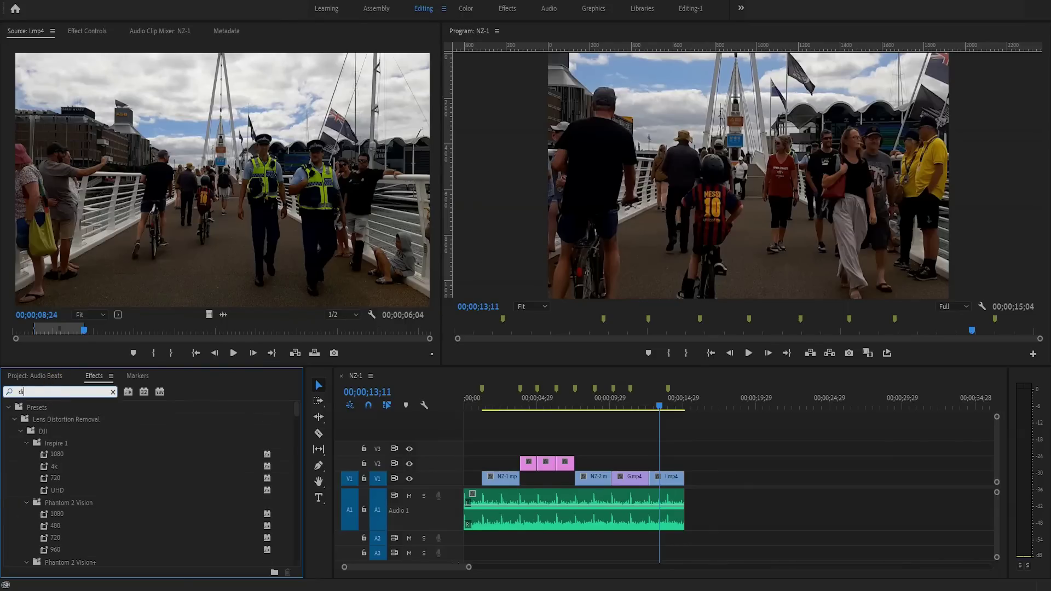
text(s)
text(s)
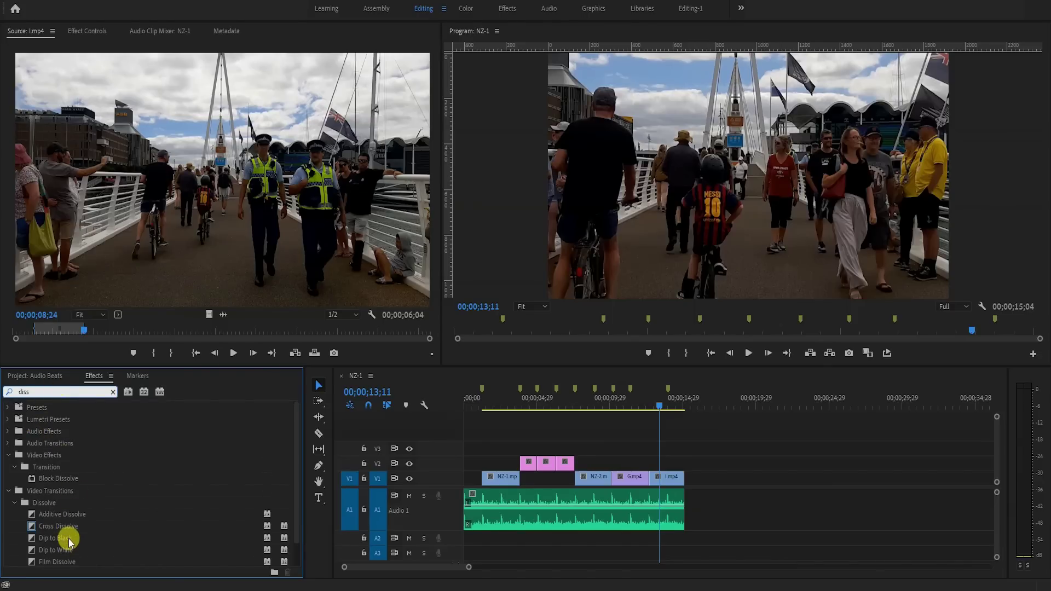
scroll(65, 541, down, 1)
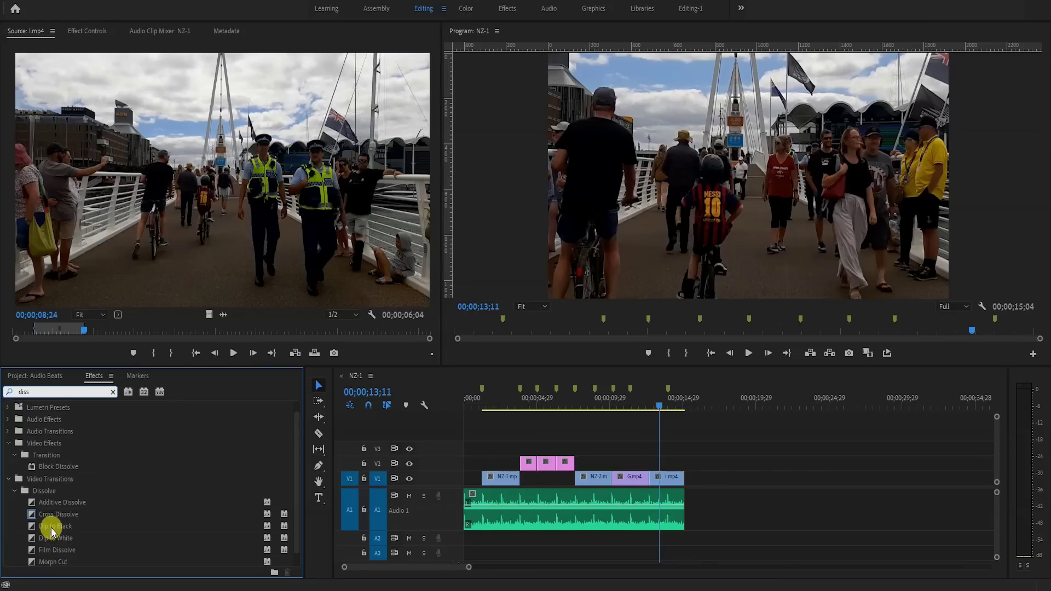
click(52, 528)
drag(52, 529, 632, 480)
scroll(467, 568, up, 5)
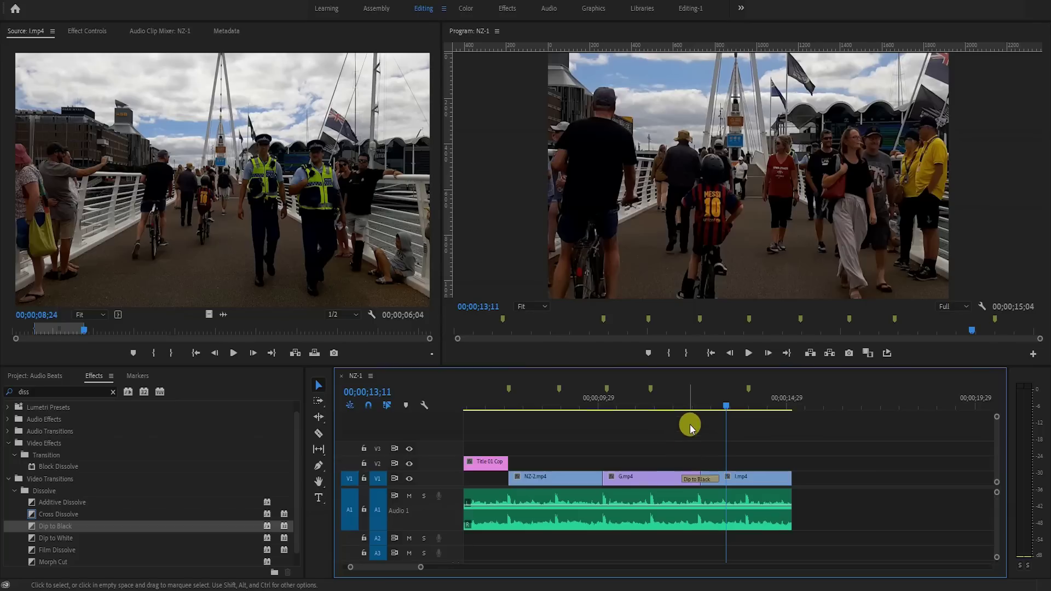
- Play the sequence across the Dip to Black transition to preview the fade between G.mp4 and I.mp4
click(668, 402)
key(space)
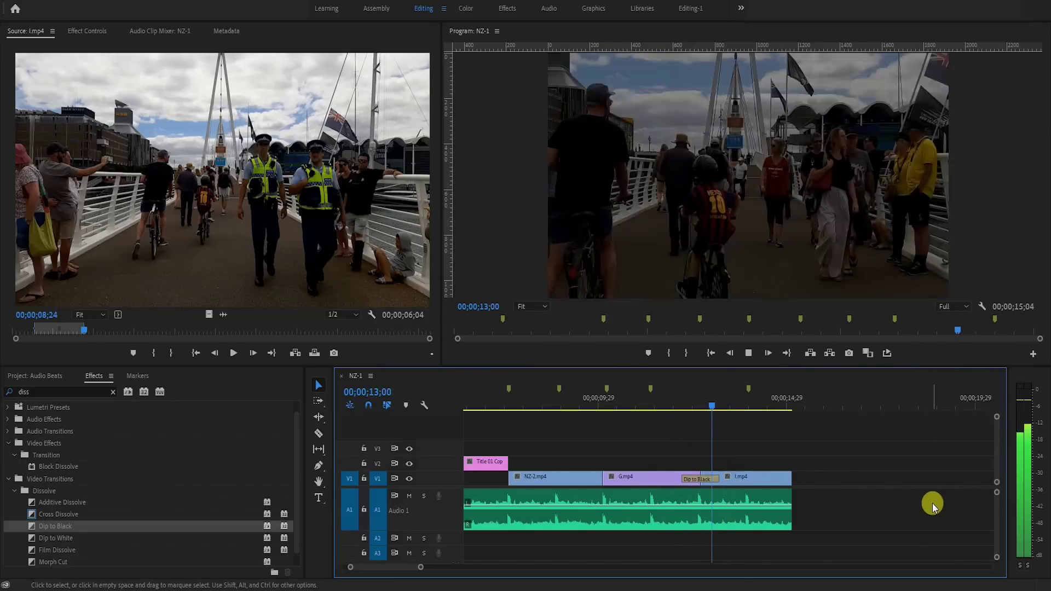
key(space)
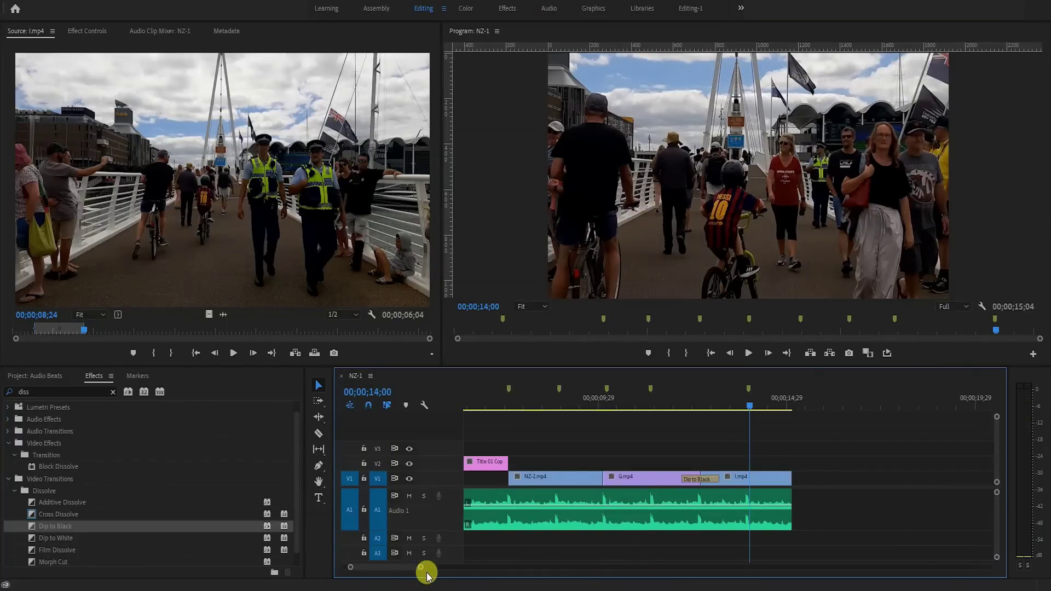
- Shorten the Dip to Black transition between G.mp4 and I.mp4 to about half its length, trimming both ends equally
drag(420, 571, 404, 567)
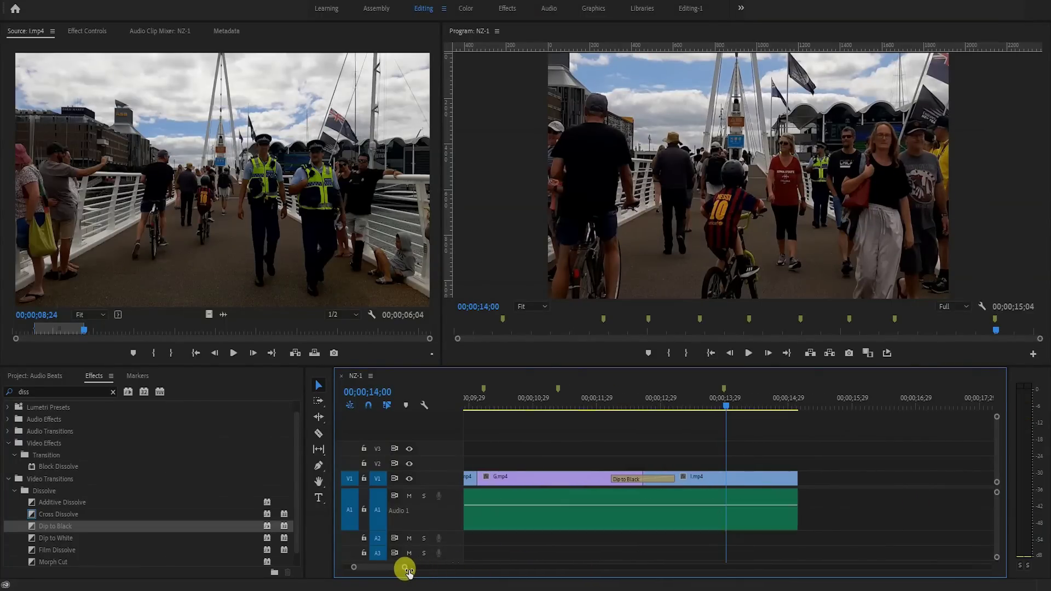
key(shift+Left)
key(shift+Left)
key(shift+Left)
key(Left)
key(Left)
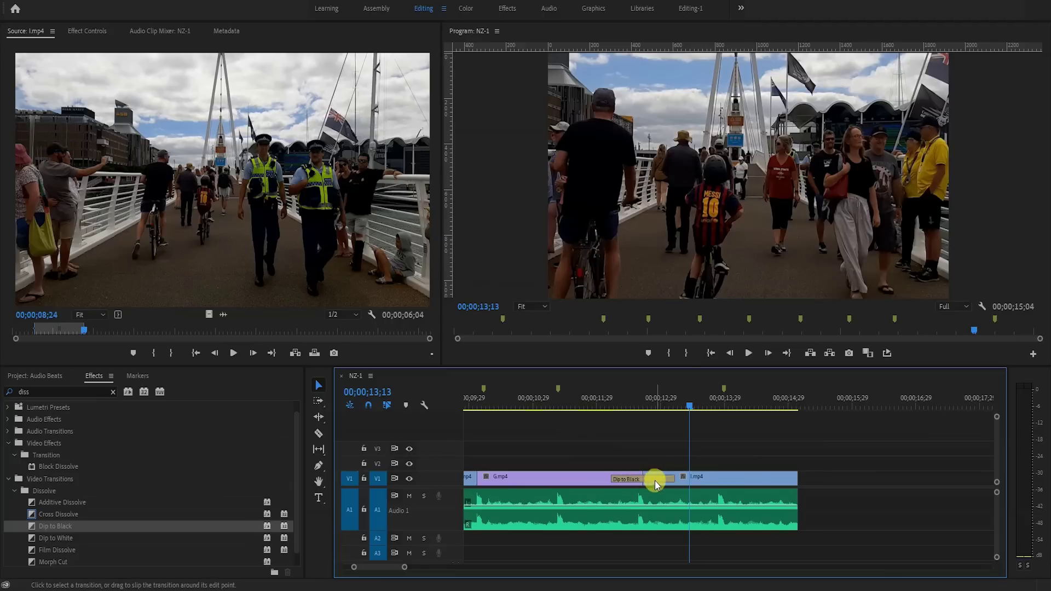
click(651, 479)
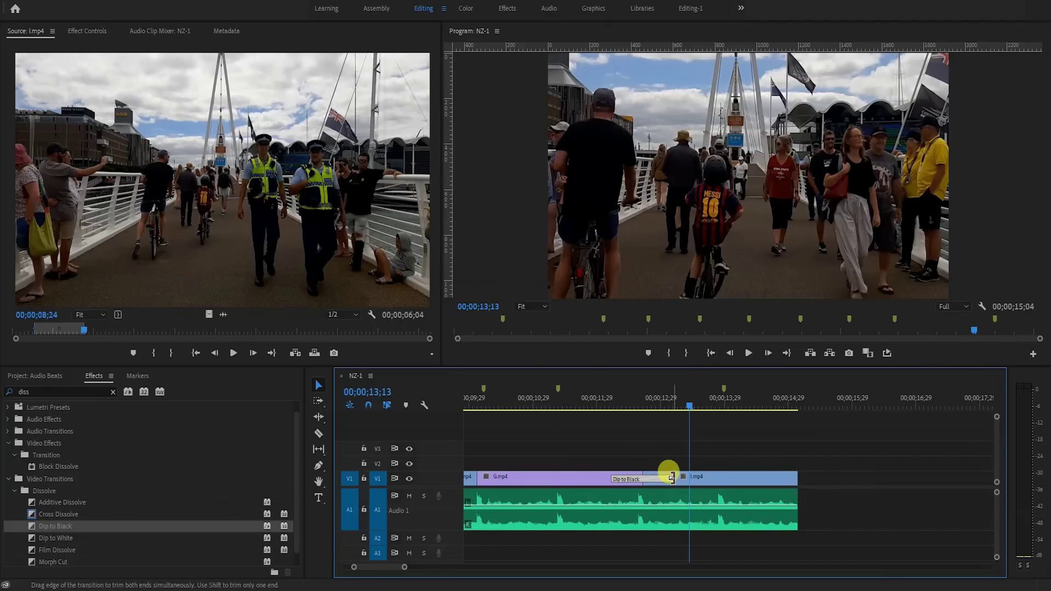
drag(669, 478, 656, 479)
- Play the shortened Dip to Black transition twice in a maximized Program monitor, starting around 00;00;11;21
drag(606, 408, 581, 408)
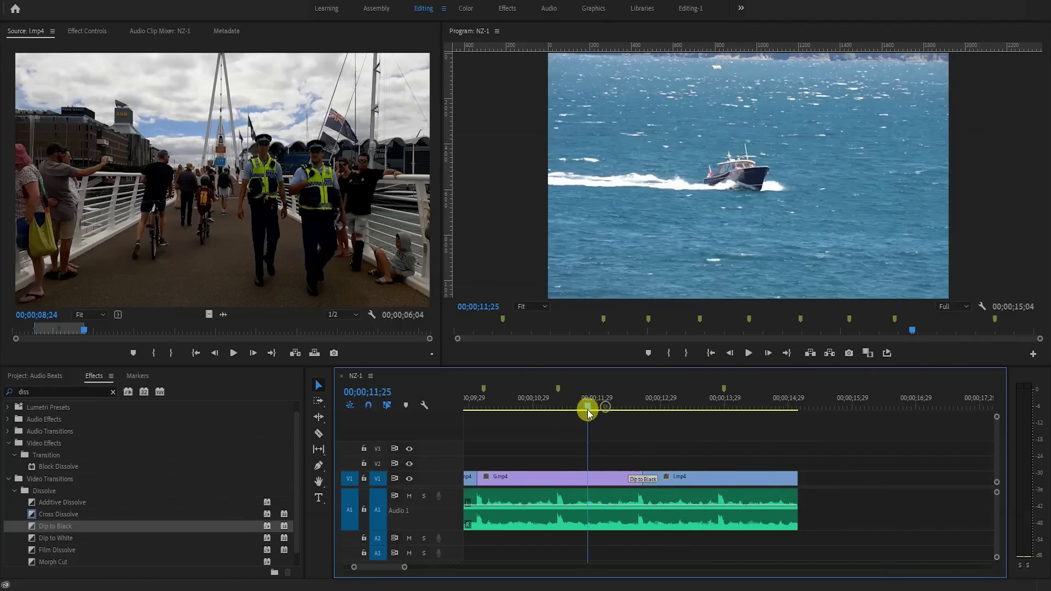
click(503, 260)
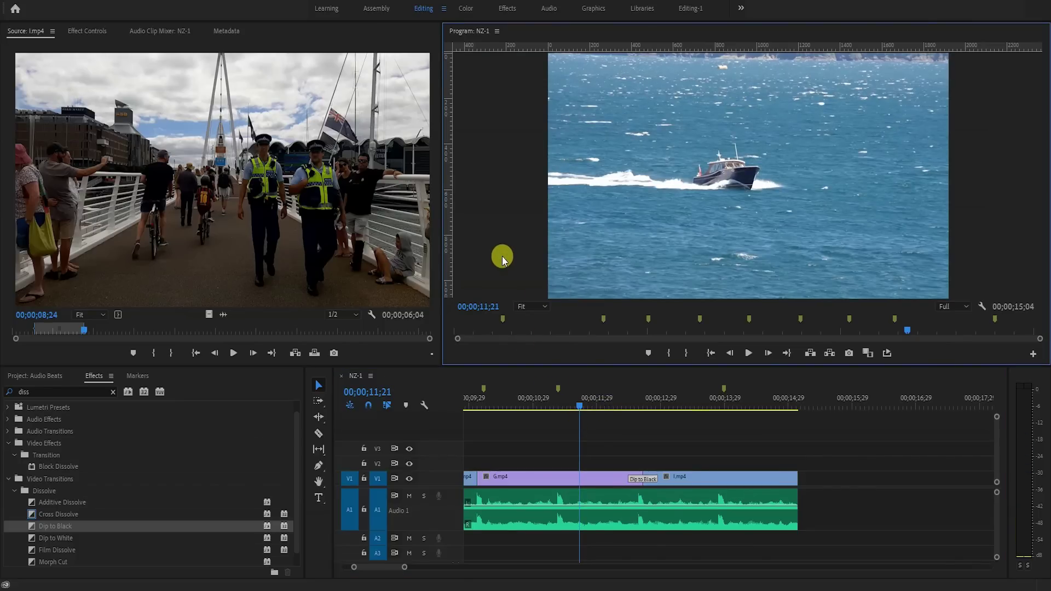
key(grave)
key(space)
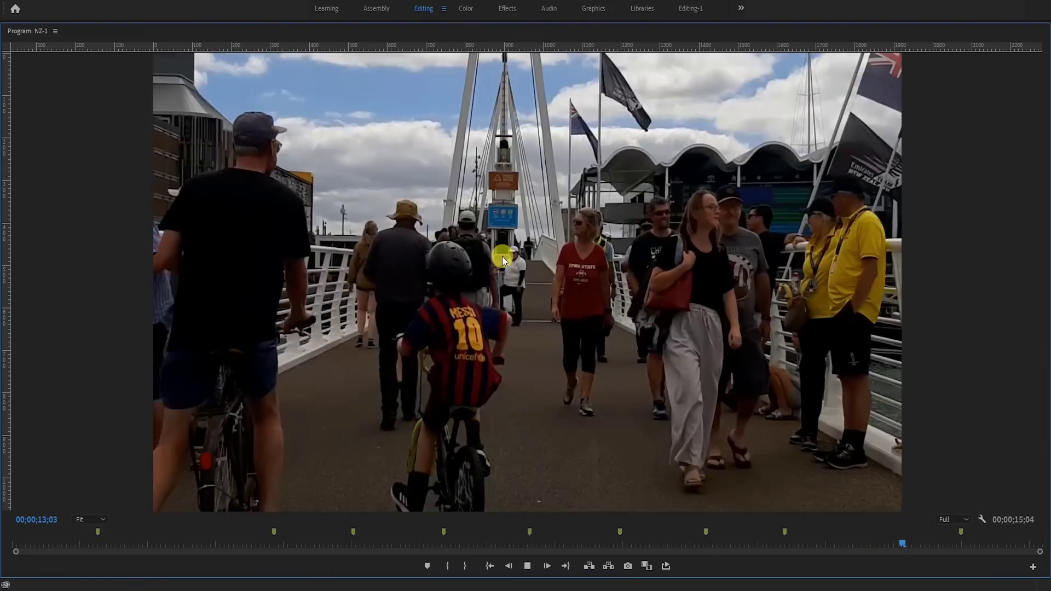
key(space)
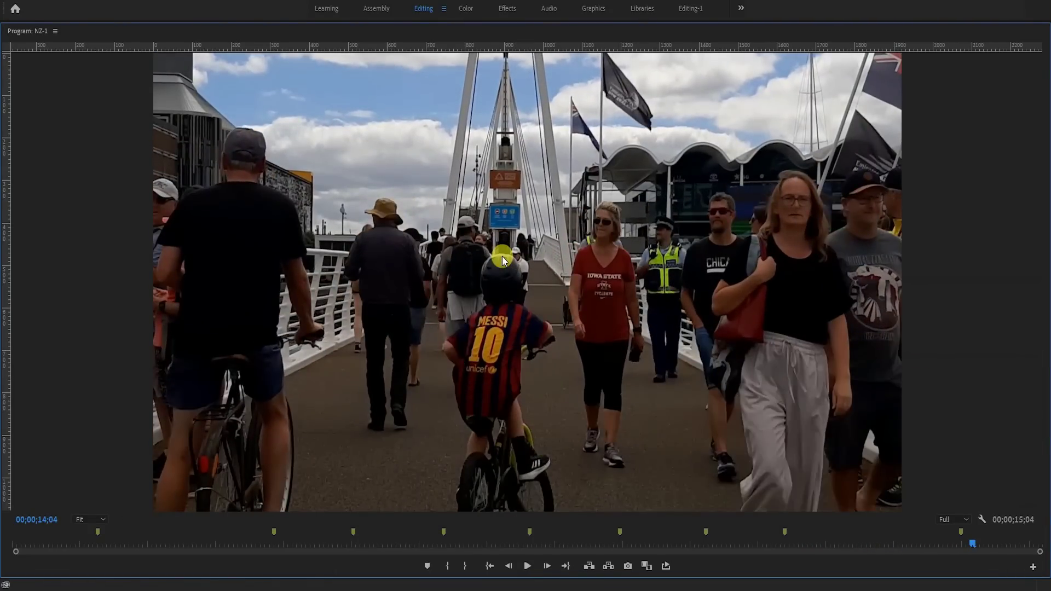
key(grave)
click(582, 402)
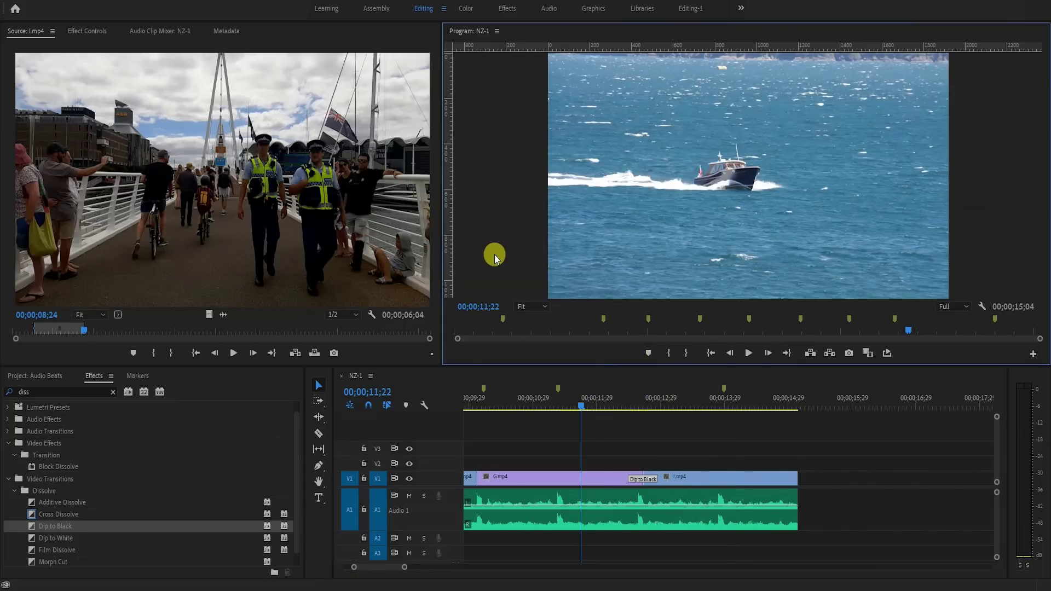
key(grave)
key(space)
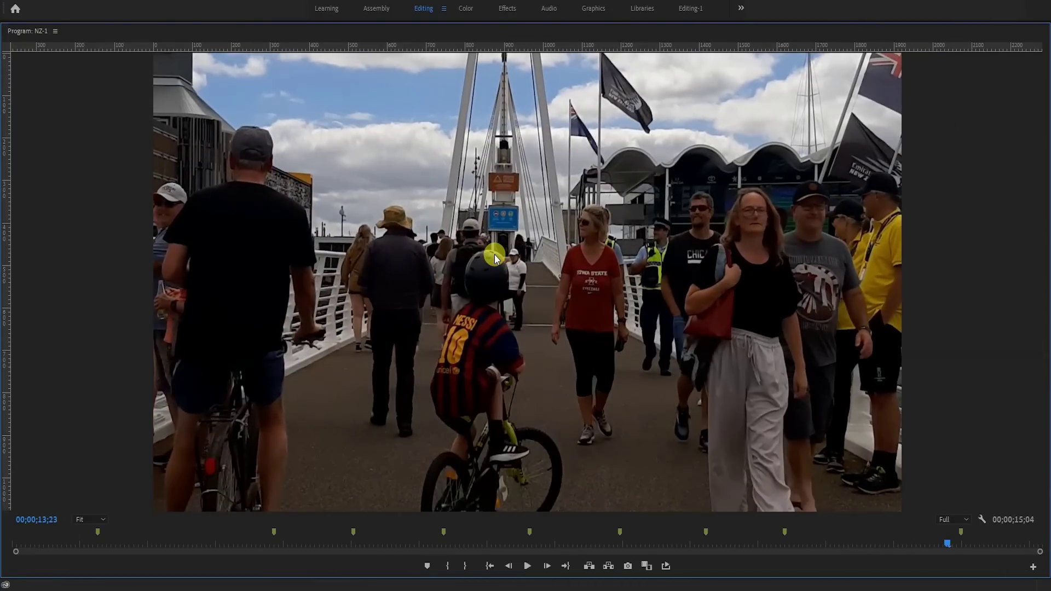
key(grave)
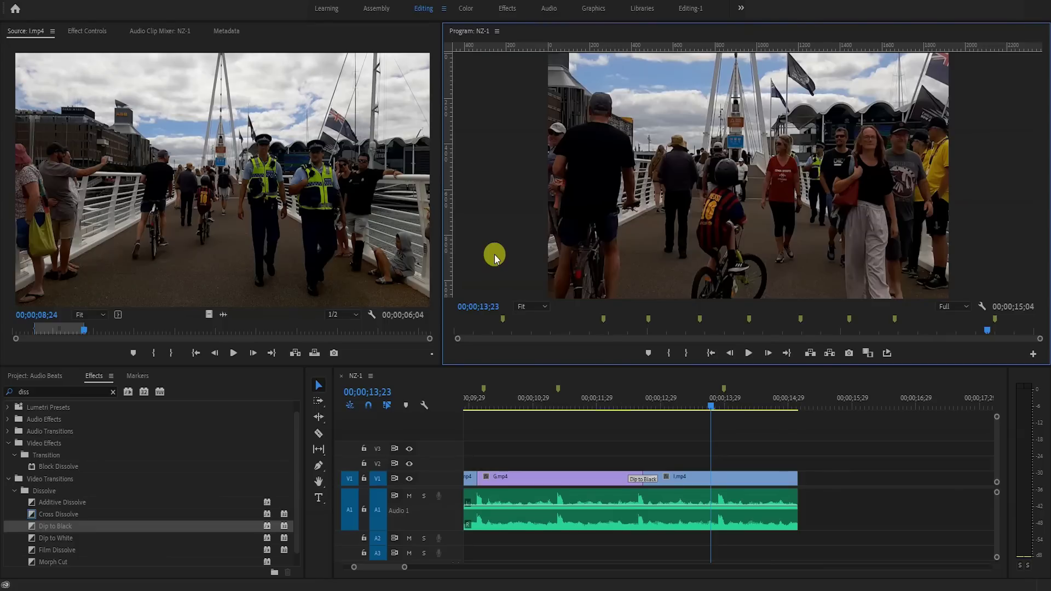
- Apply a Cross Dissolve at the cut between NZ-2.mp4 and G.mp4 and play the sequence to preview it
double_click(372, 566)
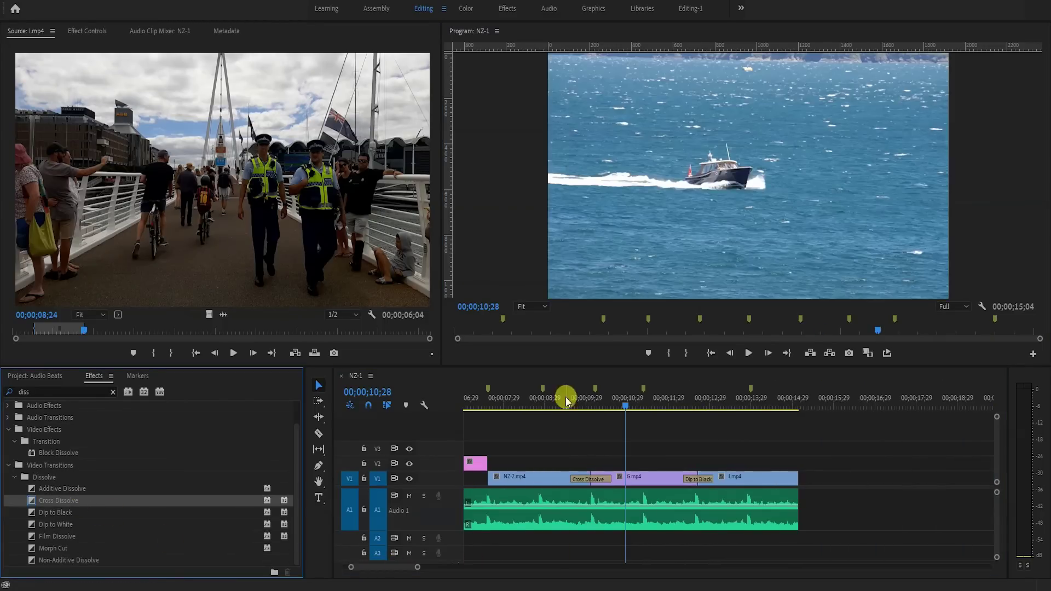
key(space)
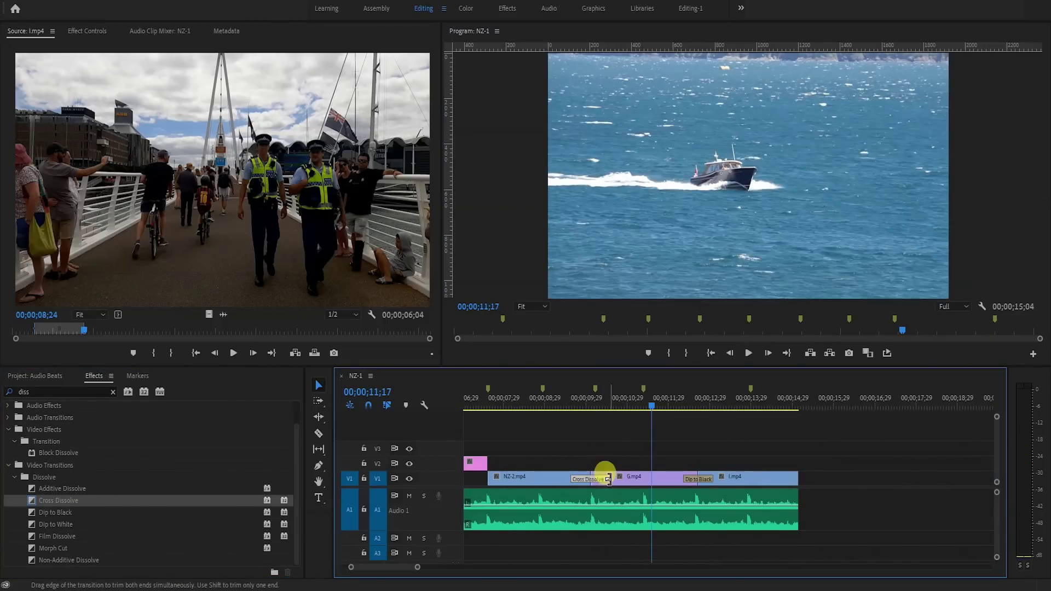
key(grave)
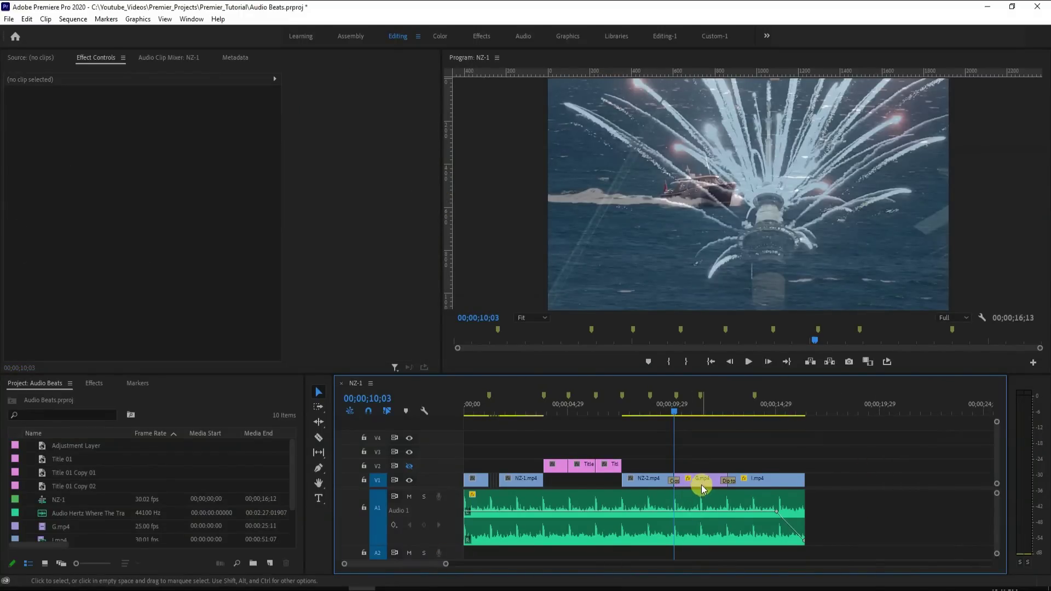
- Select the G.mp4 clip in the timeline and expand its Motion properties in Effect Controls
click(698, 481)
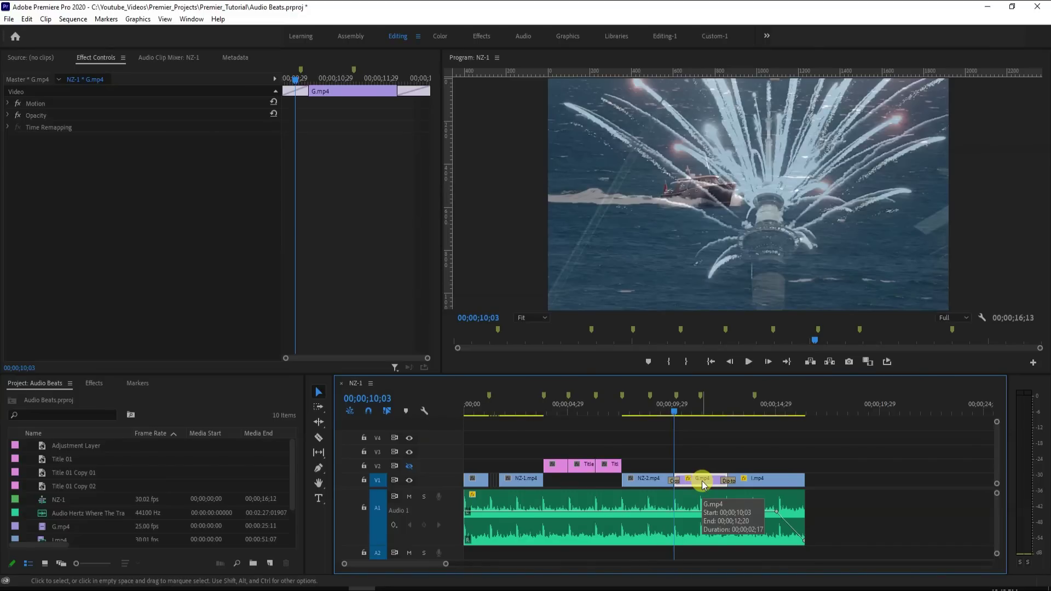
click(7, 104)
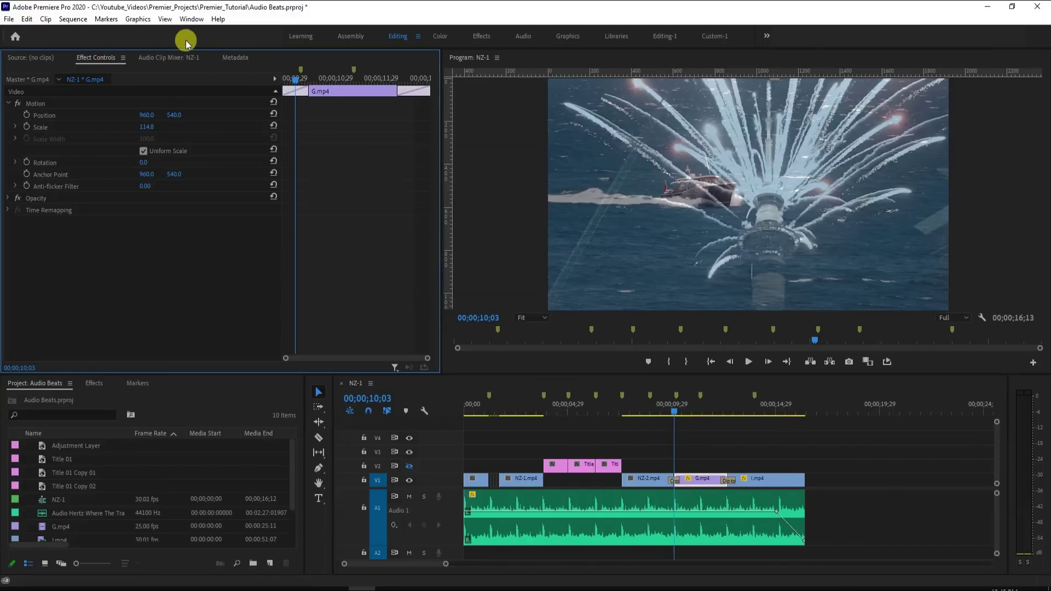
click(192, 20)
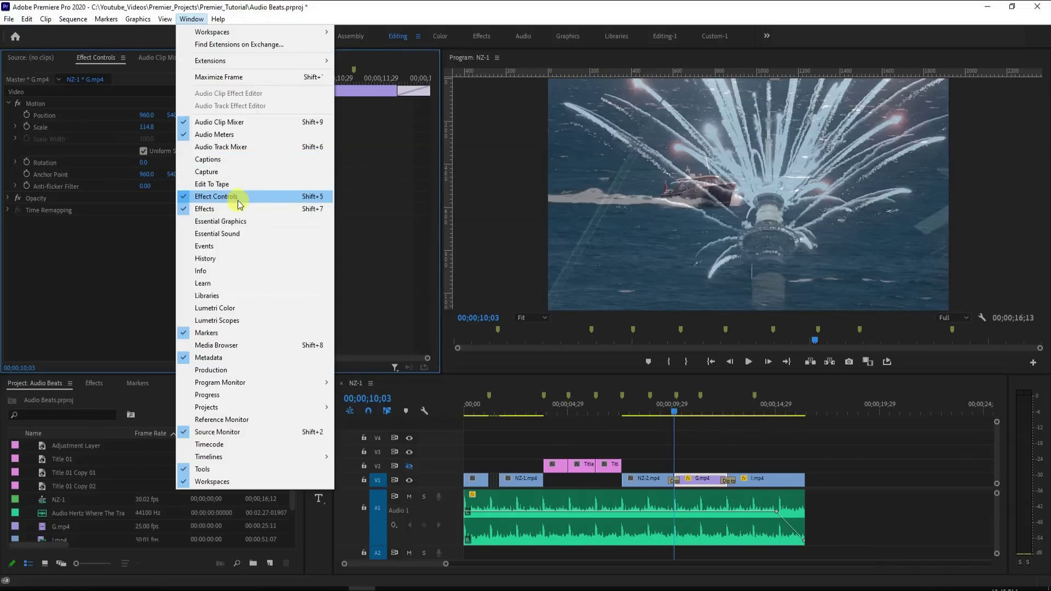
click(145, 260)
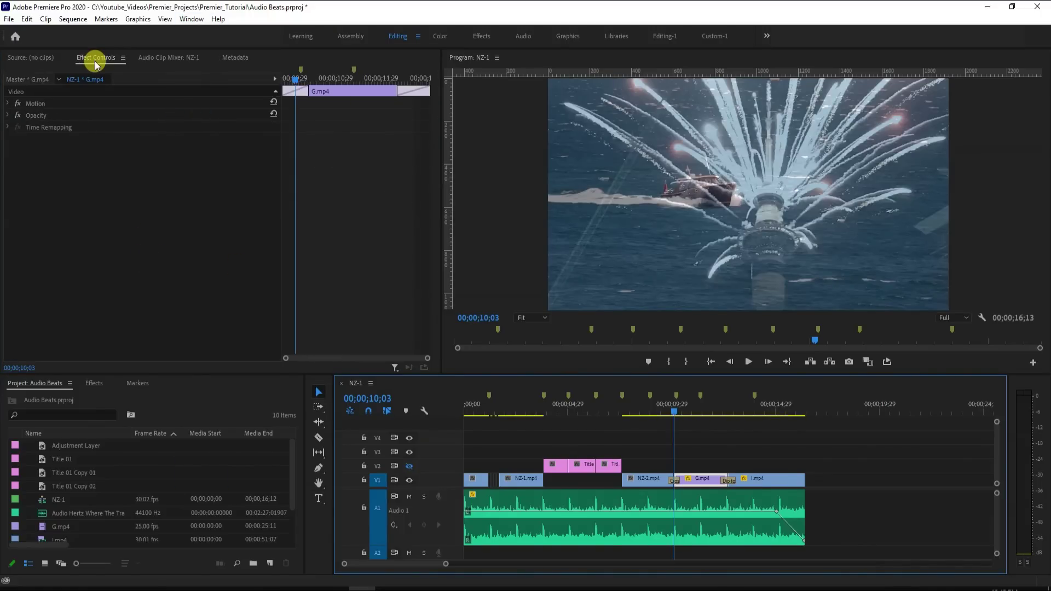
click(8, 104)
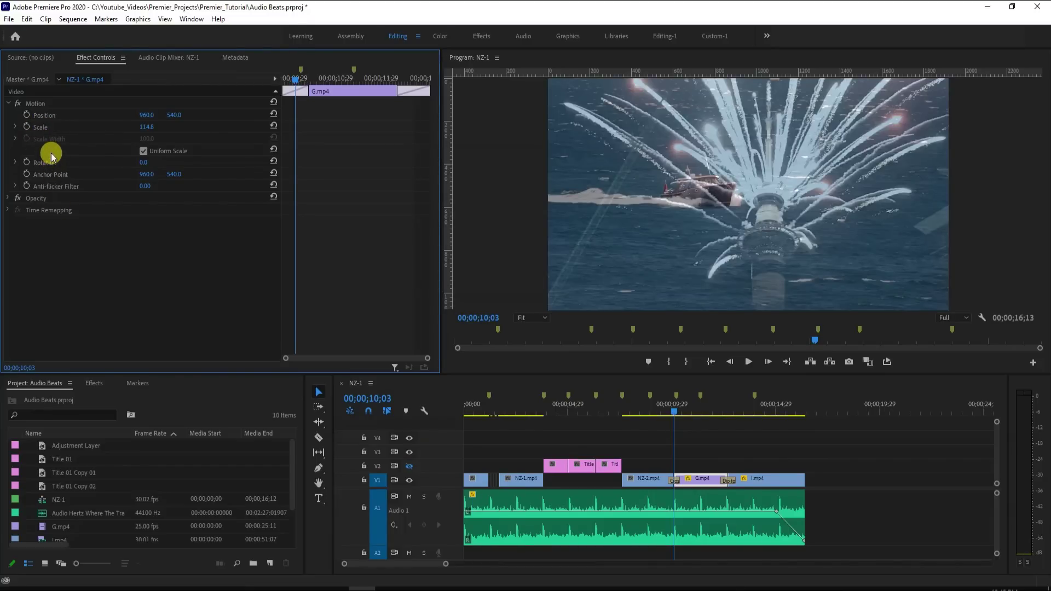
- Try shifting the G.mp4 clip to position 886, 538 with the boat in view, and reset its position
key(space)
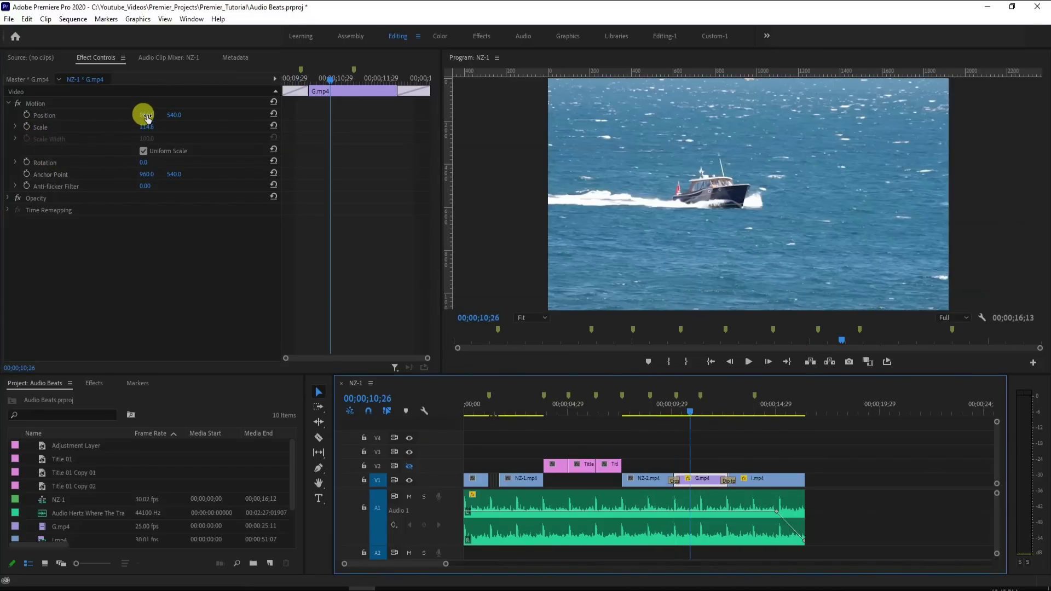
drag(147, 116, 96, 117)
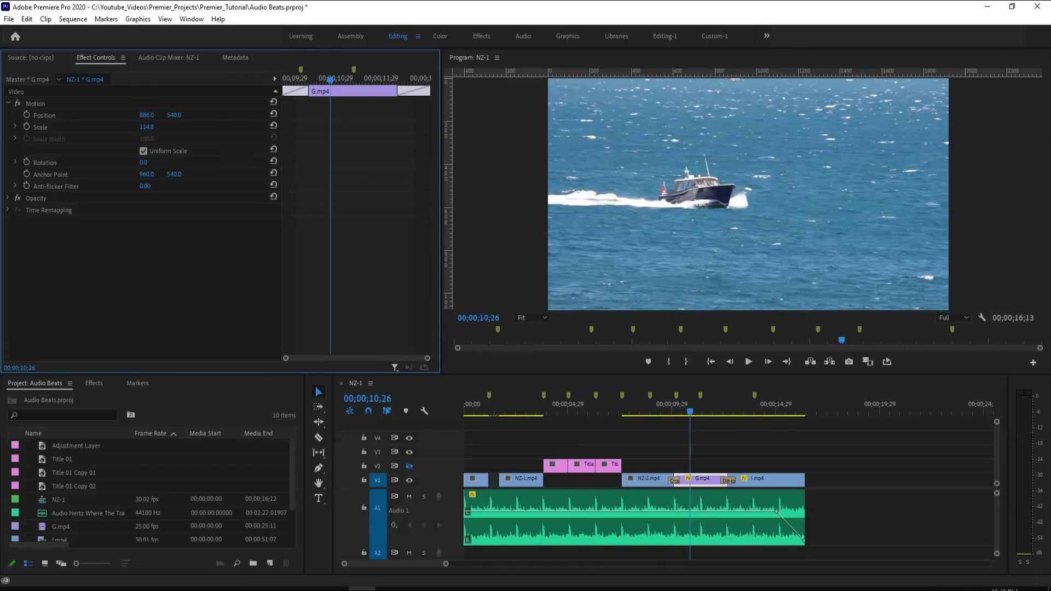
drag(175, 115, 176, 113)
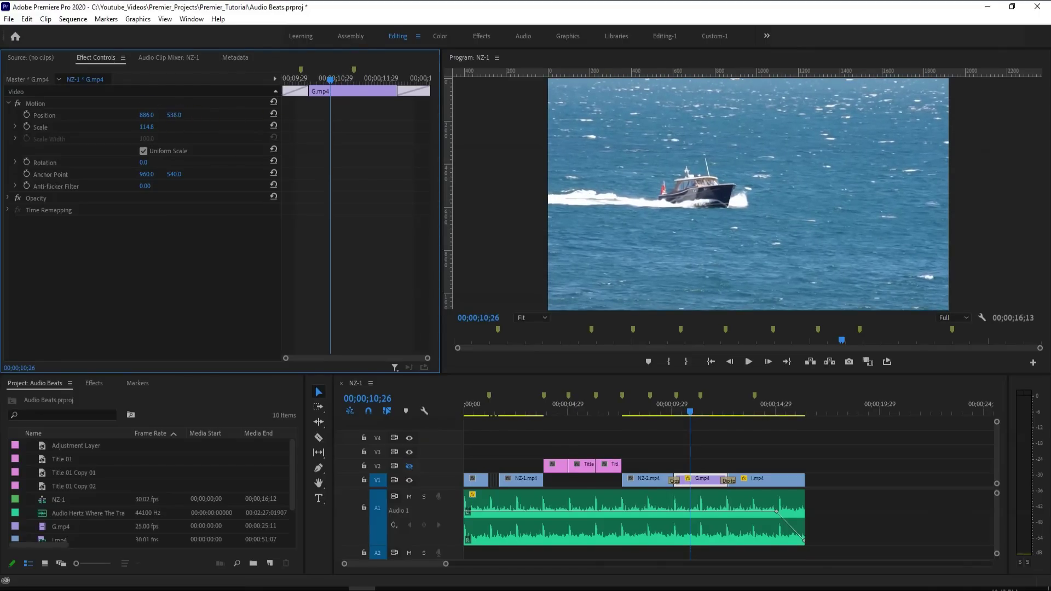
click(273, 116)
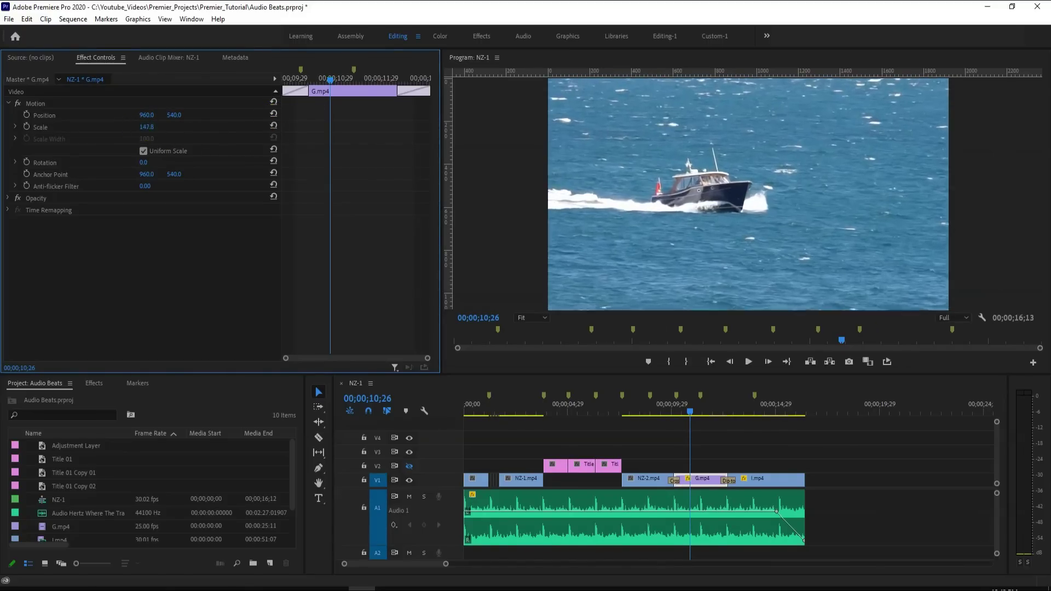
- Try G.mp4 at scale 145.8 and position 962, 544, resetting scale to 100 and position to its default
mouse_move(149, 127)
mouse_down()
mouse_move(131, 127)
mouse_move(166, 128)
mouse_up()
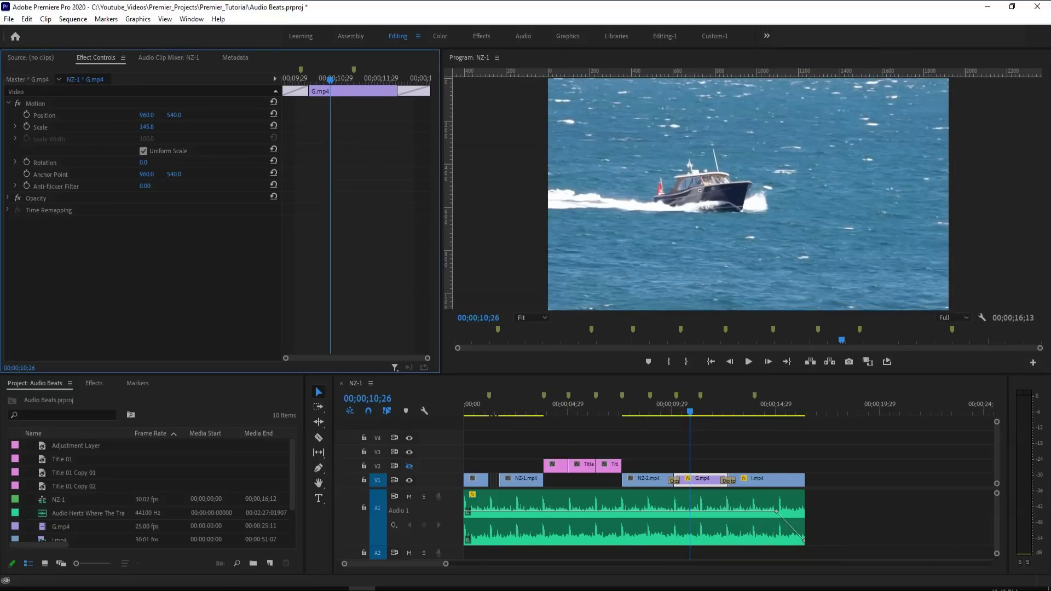
click(274, 128)
drag(147, 115, 179, 115)
click(176, 115)
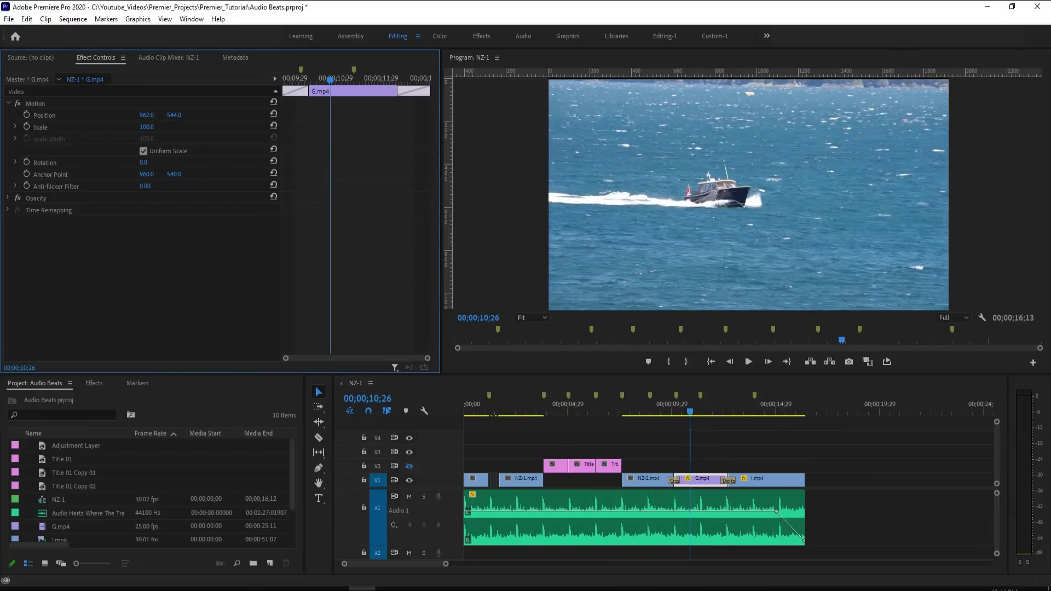
click(273, 115)
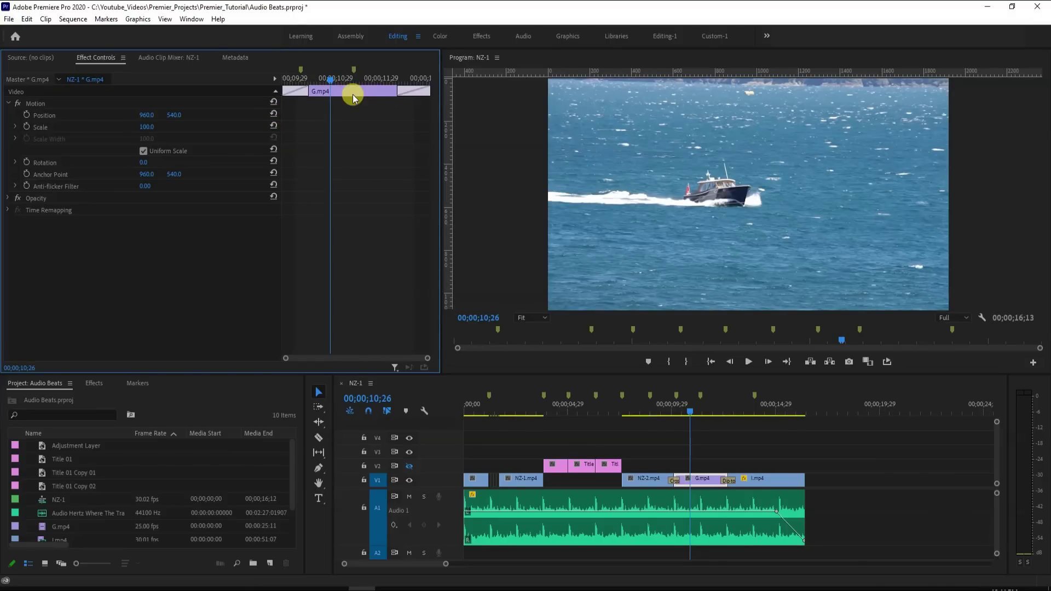
mouse_move(330, 81)
mouse_down()
mouse_move(347, 84)
mouse_move(336, 85)
mouse_up()
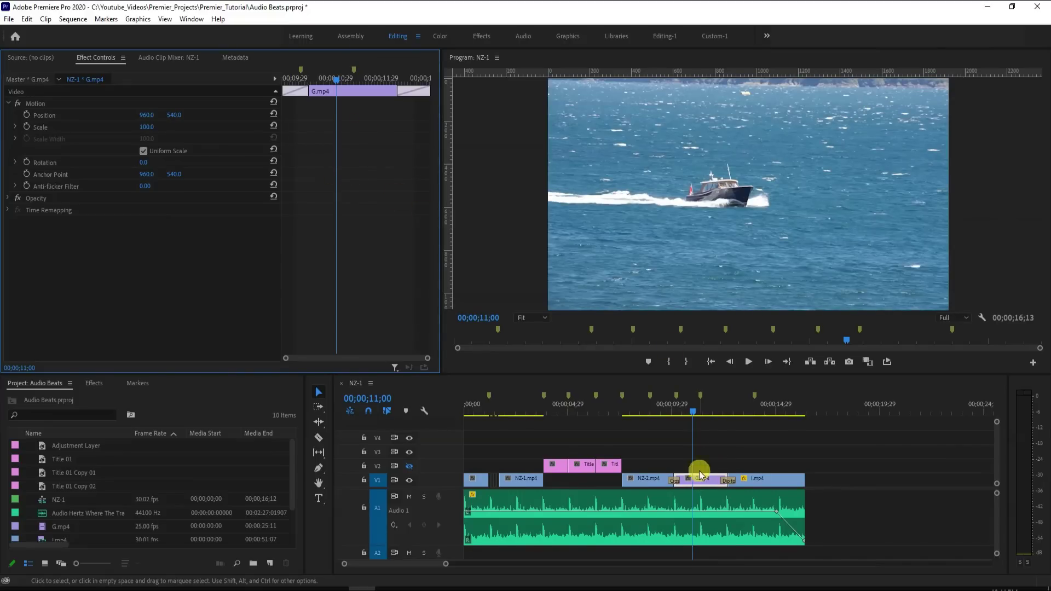
drag(698, 413, 690, 412)
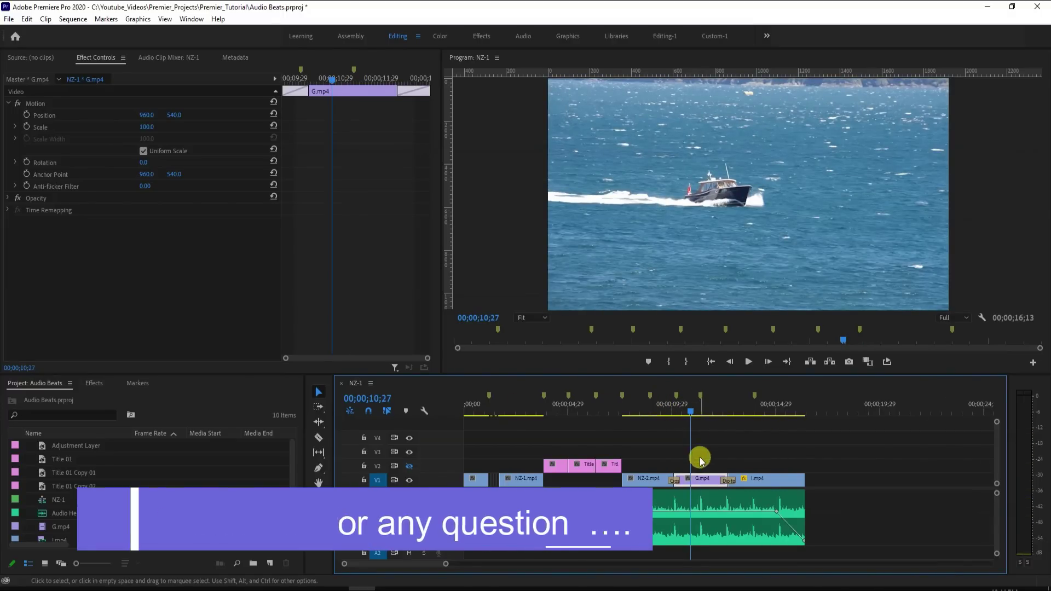
- Animate the G.mp4 clip's Scale with a keyframe of 100 at 00;00;10;12 and one of 110 at 00;00;10;28
click(691, 412)
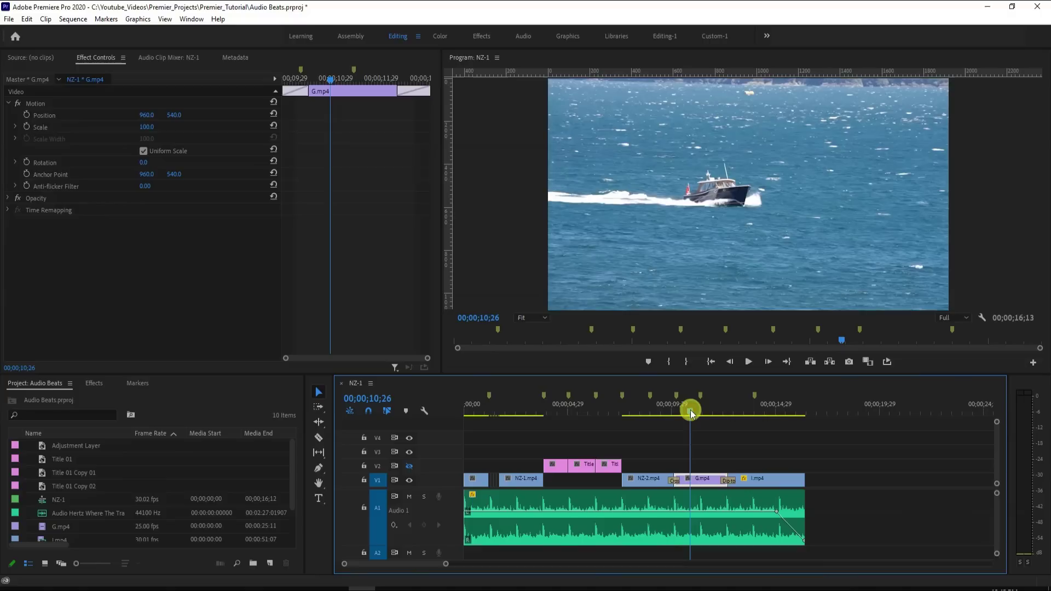
drag(689, 411, 680, 410)
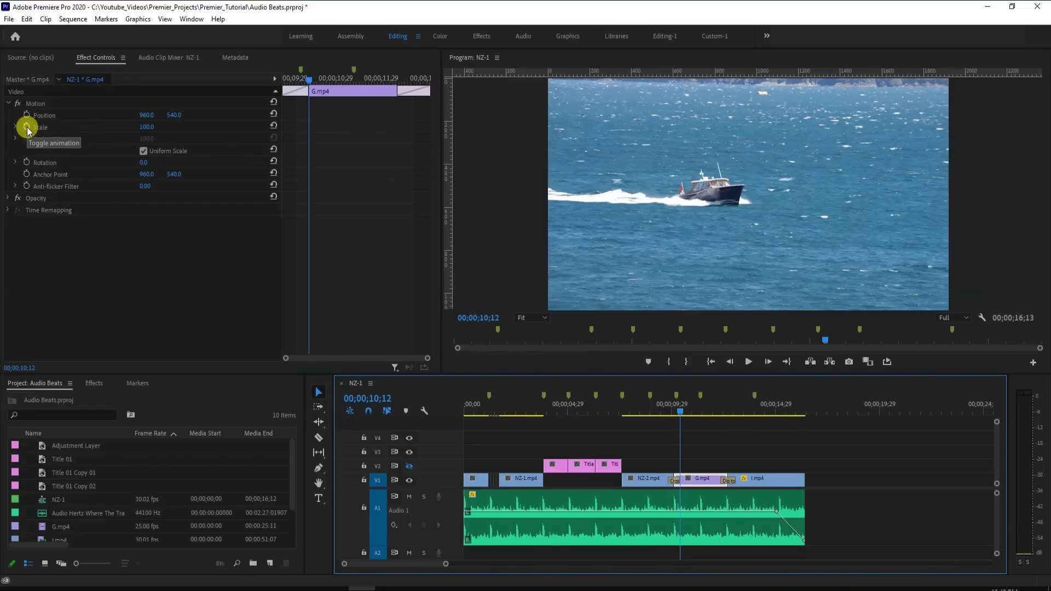
click(27, 128)
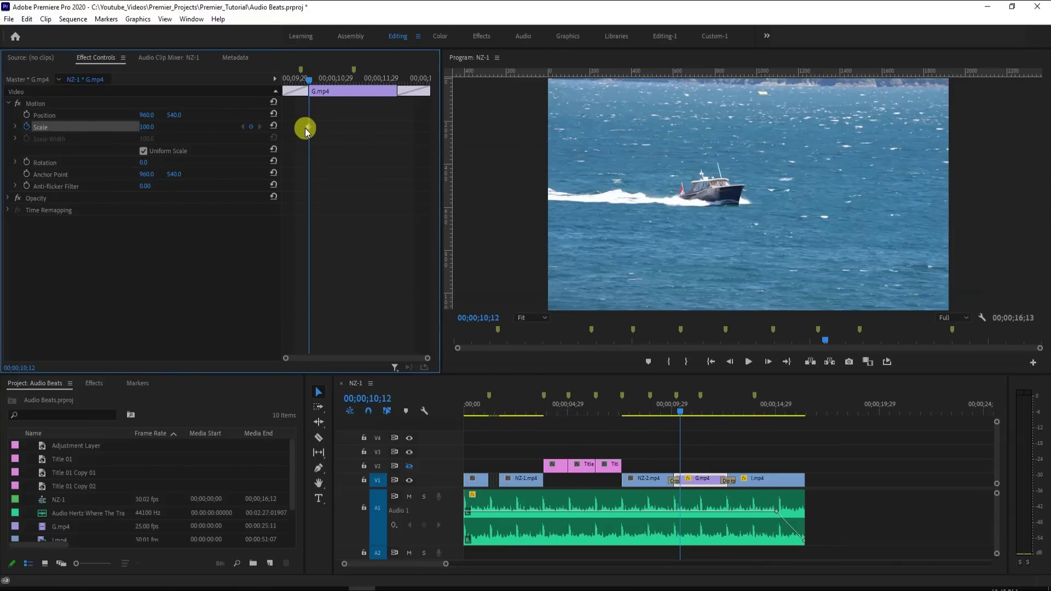
drag(313, 81, 334, 86)
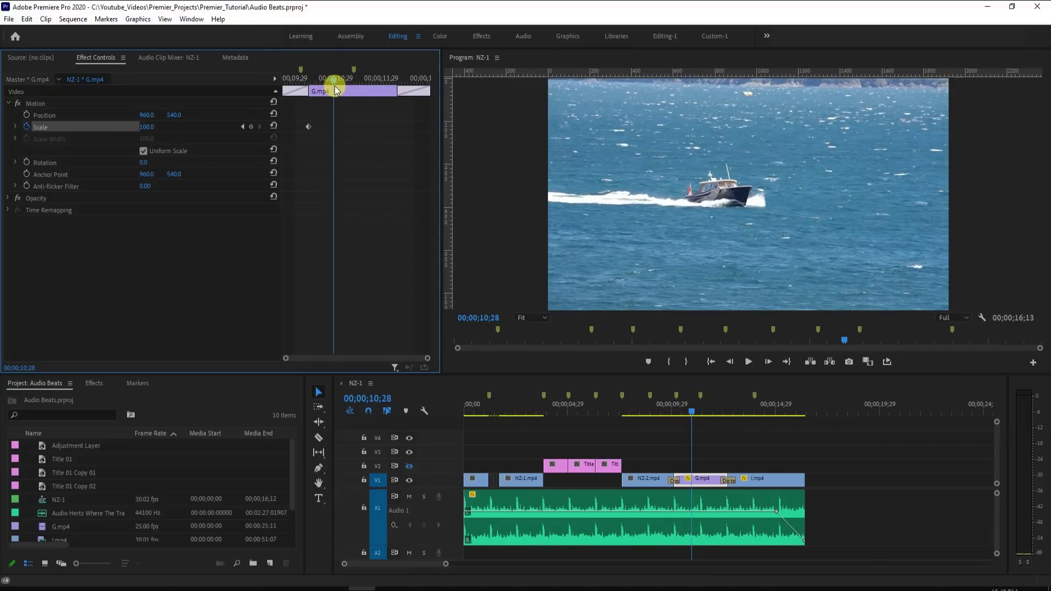
click(147, 127)
text(110)
key(Return)
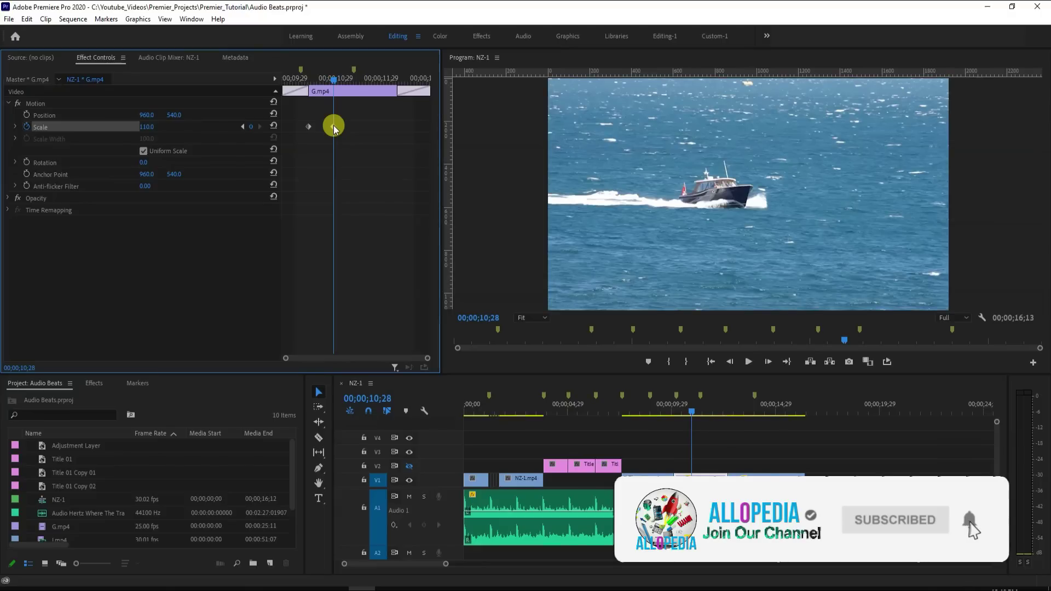
- Try moving G.mp4's second Scale keyframe to about 00;00;11;00 and play the zoom from the dissolve to preview it
drag(334, 127, 310, 131)
key(Right)
key(Right)
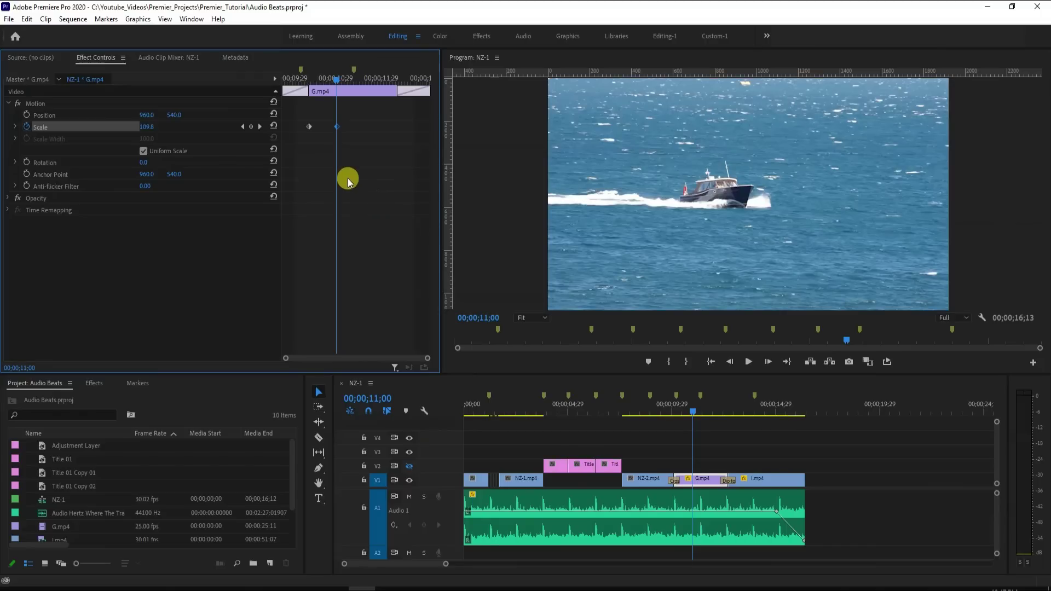
drag(338, 84, 300, 93)
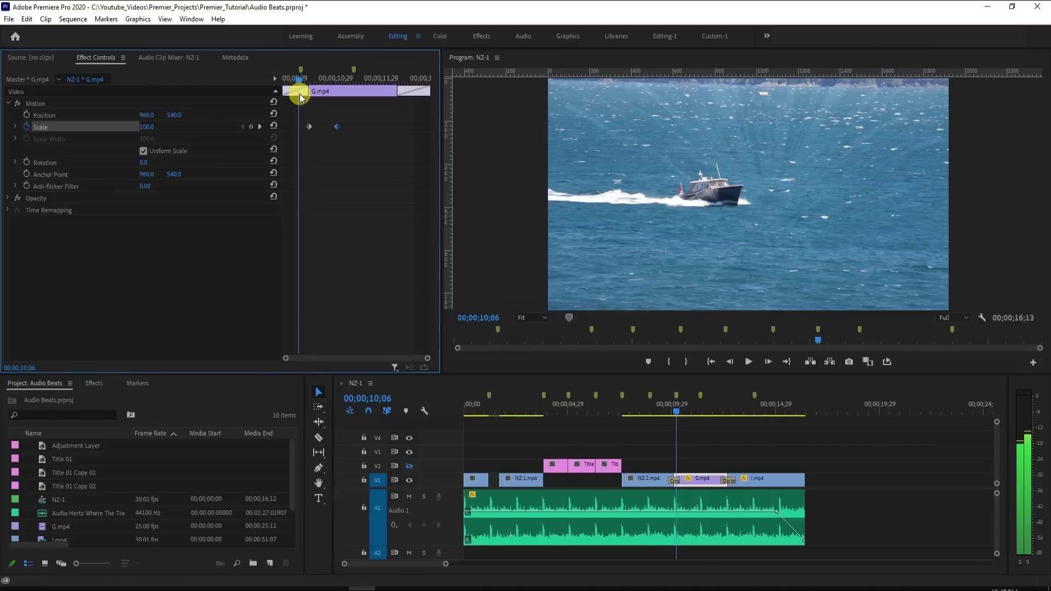
click(300, 104)
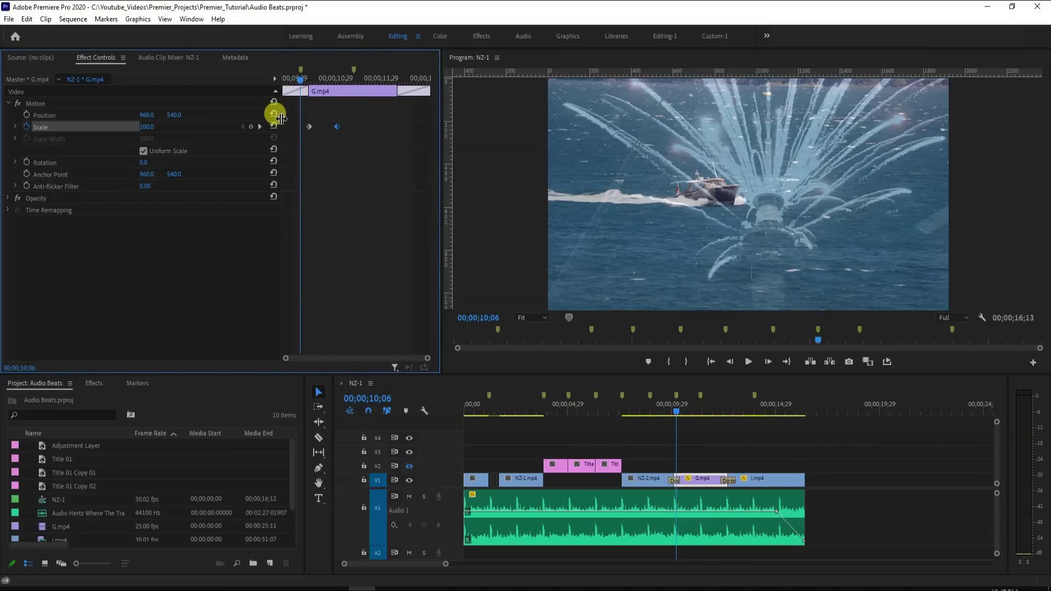
key(space)
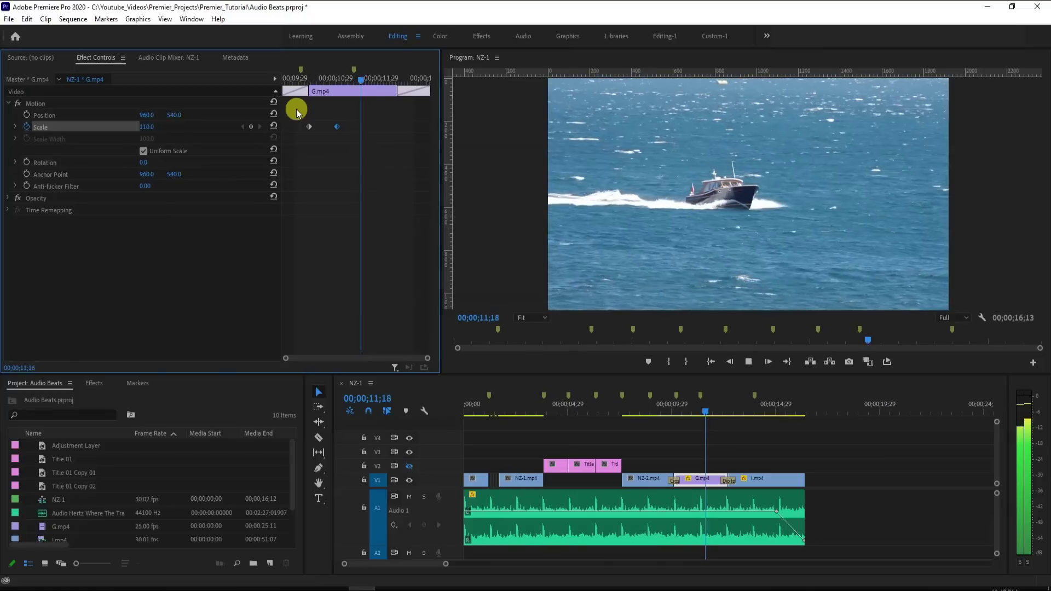
key(space)
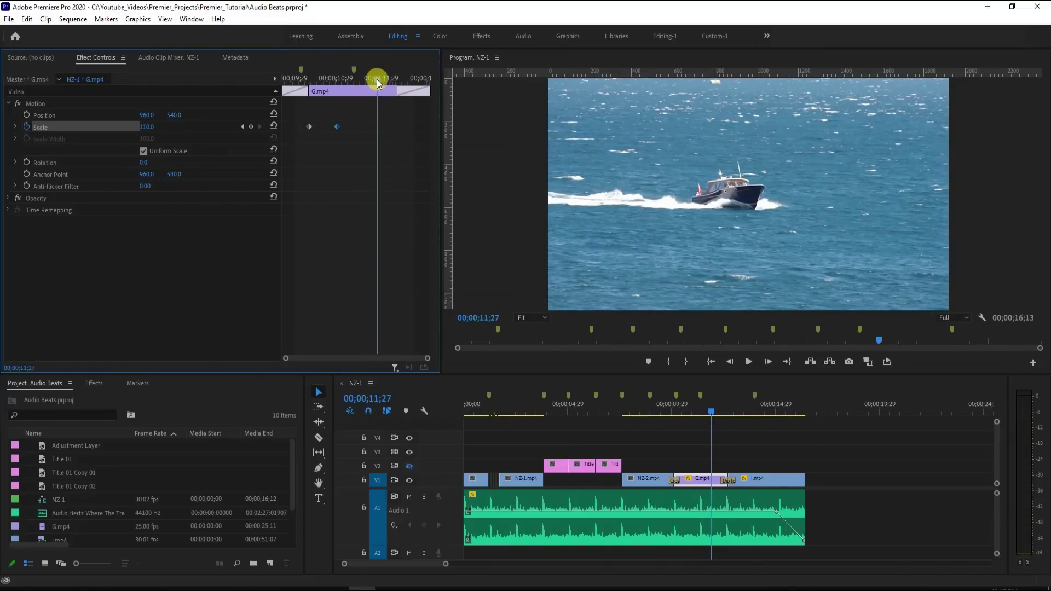
drag(376, 81, 311, 90)
key(space)
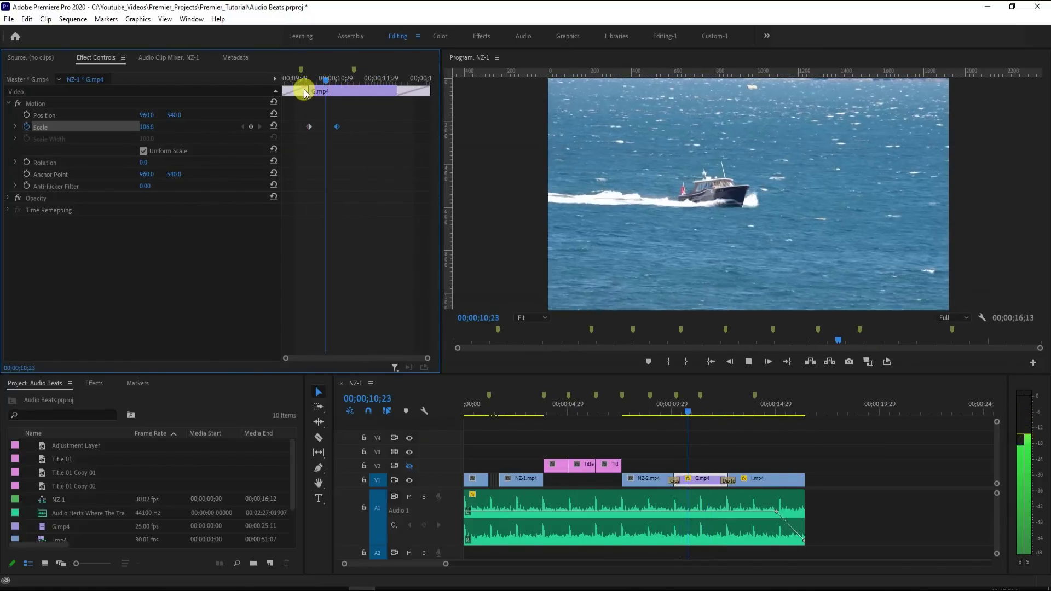
drag(362, 78, 310, 92)
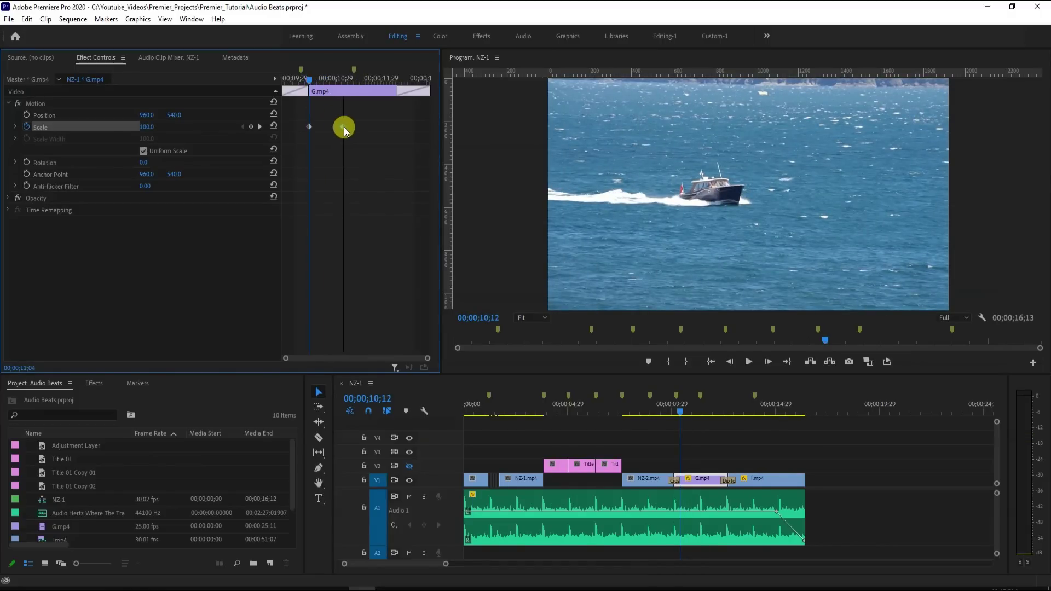
- Move G.mp4's second Scale keyframe to 00;00;11;06 and play the slower zoom from the first keyframe
click(345, 127)
key(space)
key(space)
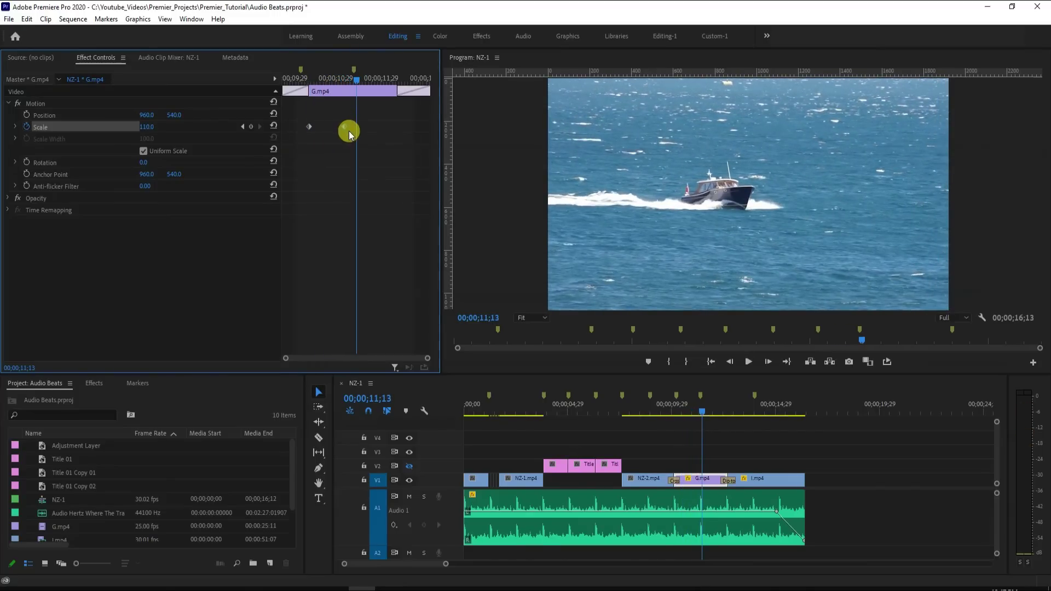
mouse_move(345, 131)
mouse_down()
mouse_move(336, 129)
mouse_move(346, 128)
mouse_up()
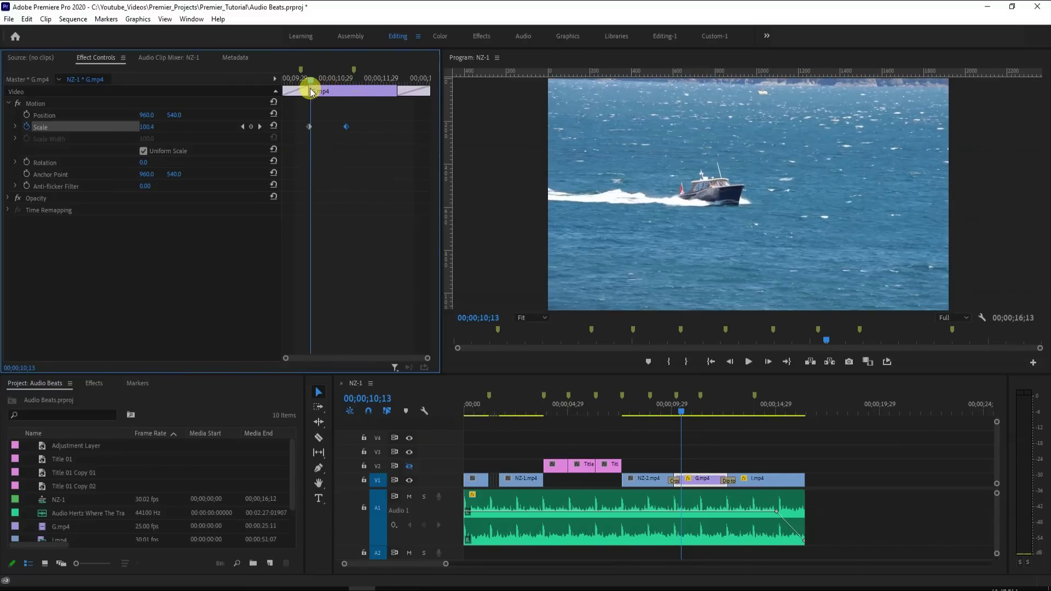
key(space)
key(space)
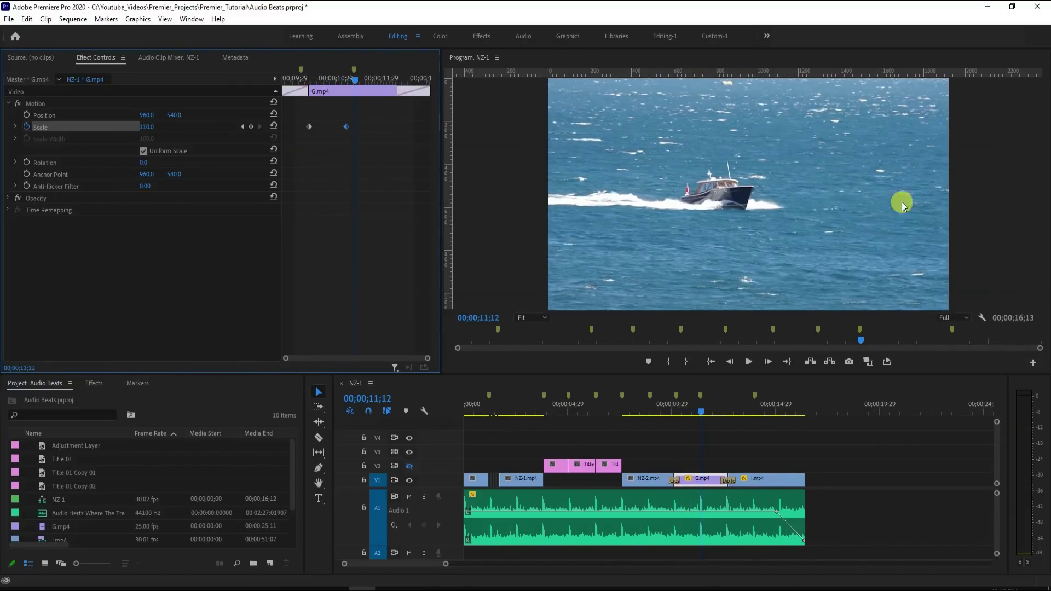
- Step back and forth between the two Scale keyframes of G.mp4 to compare the framing at each
key(Right)
key(Right)
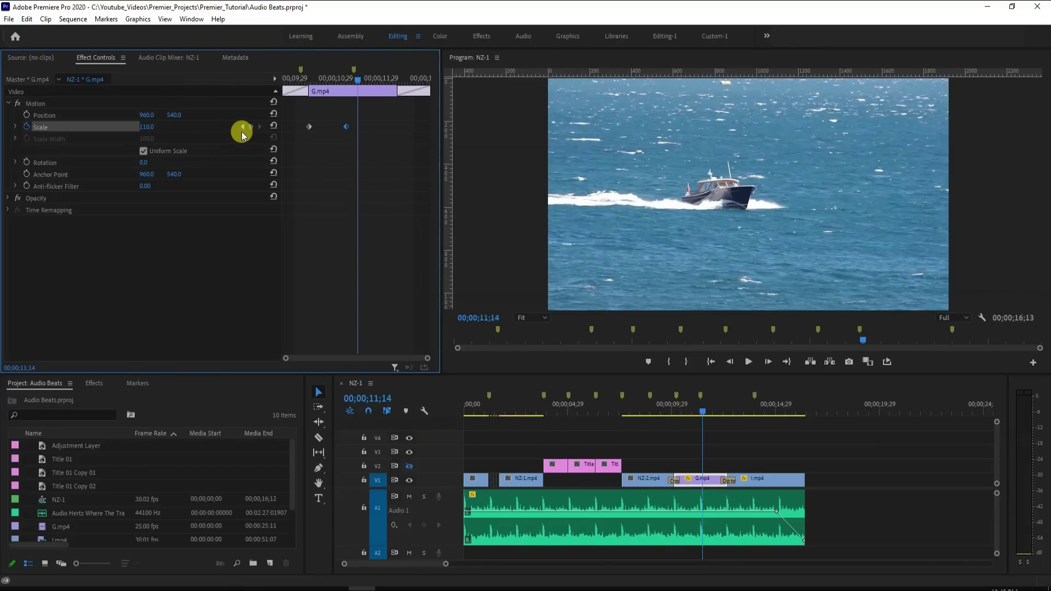
drag(358, 80, 305, 93)
click(260, 127)
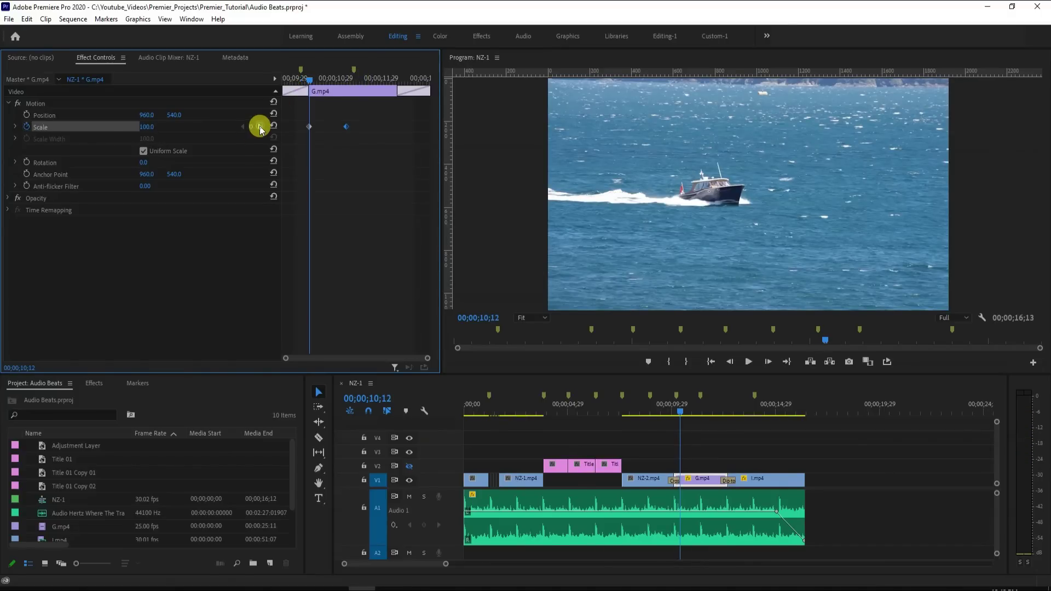
click(260, 128)
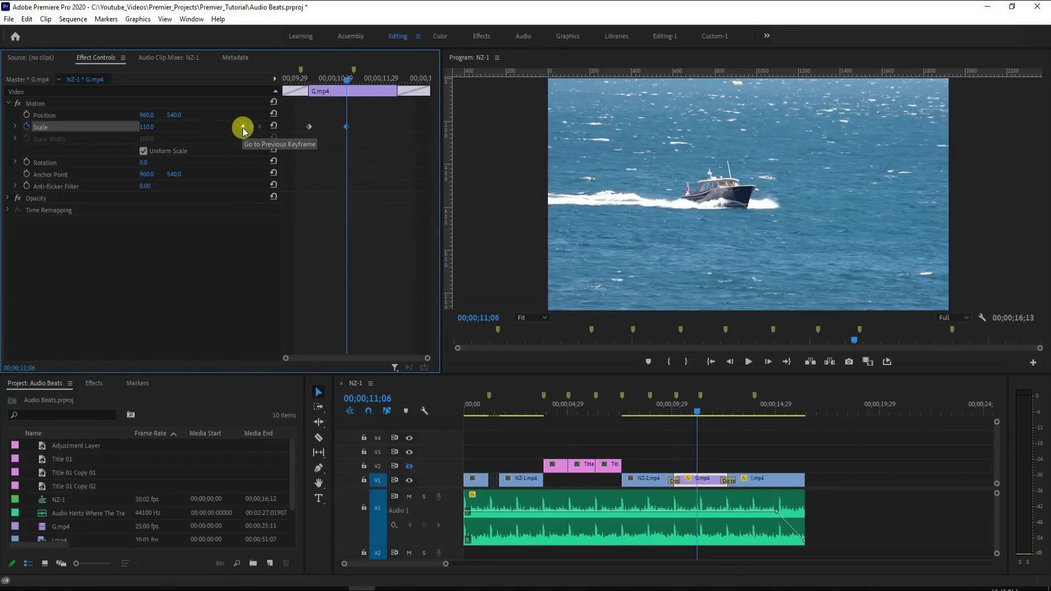
click(243, 128)
click(260, 127)
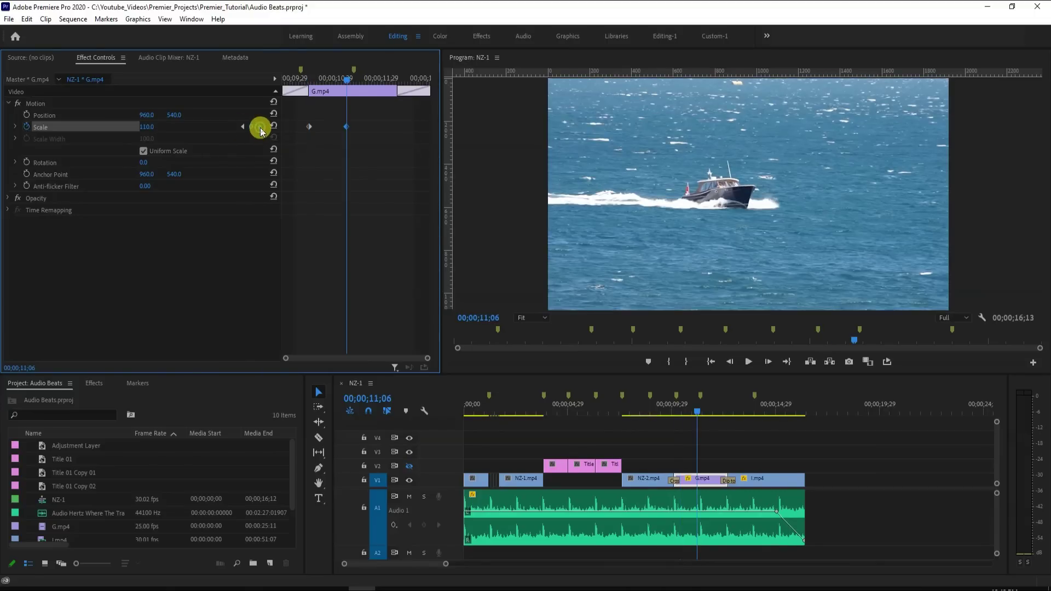
click(244, 128)
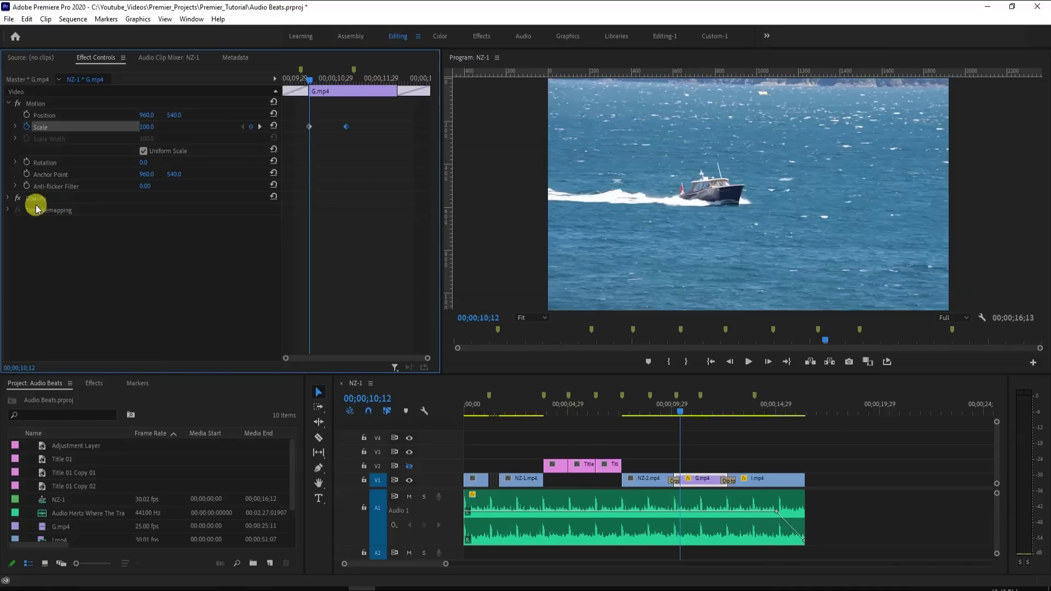
- Expand G.mp4's Opacity settings, try lowering the opacity to 0%, and restore it to 100%
click(7, 199)
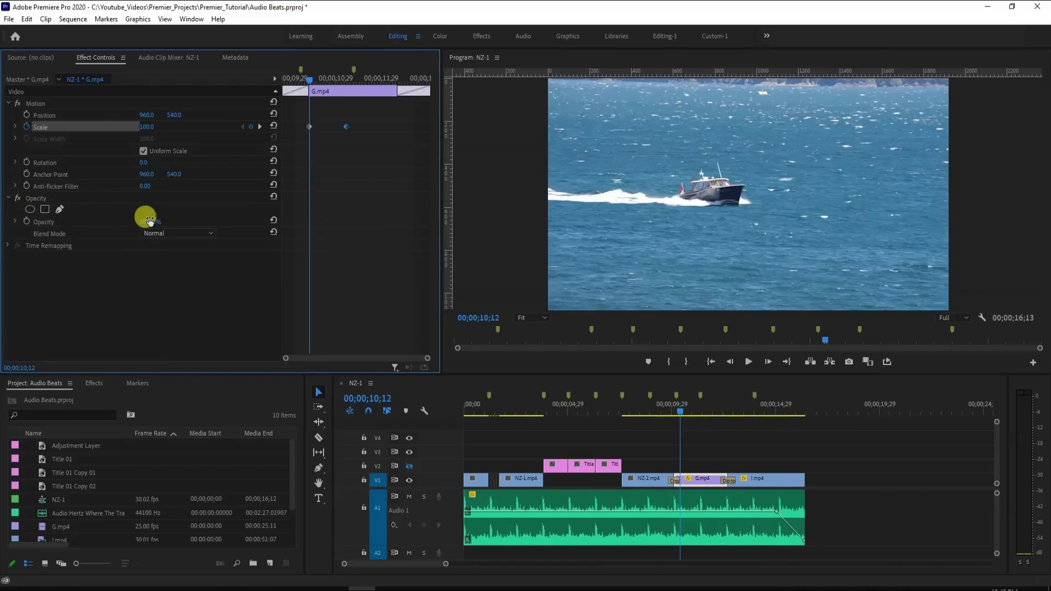
drag(145, 225, 91, 224)
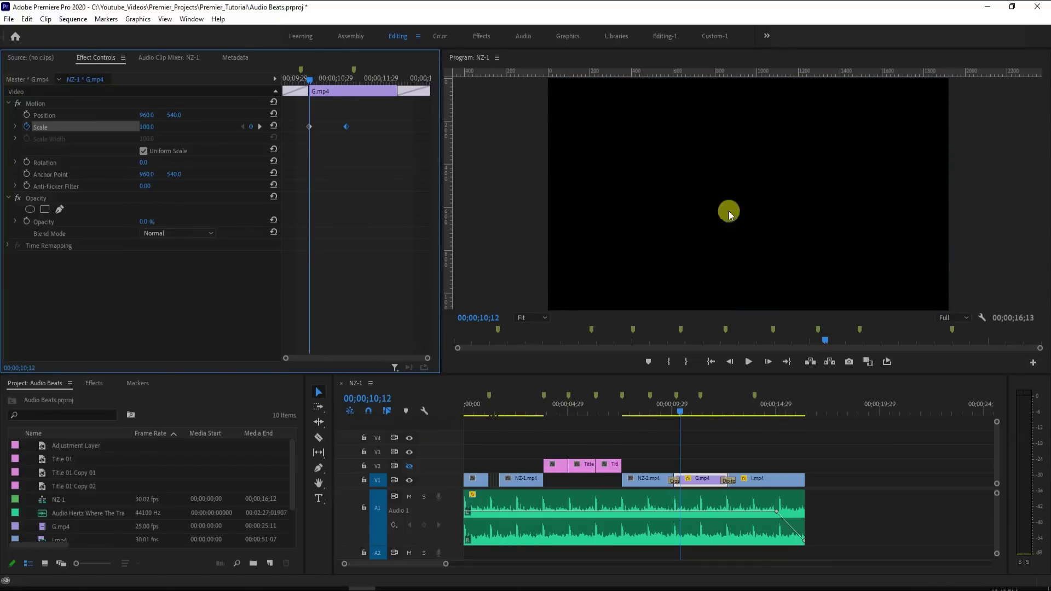
drag(145, 226, 272, 220)
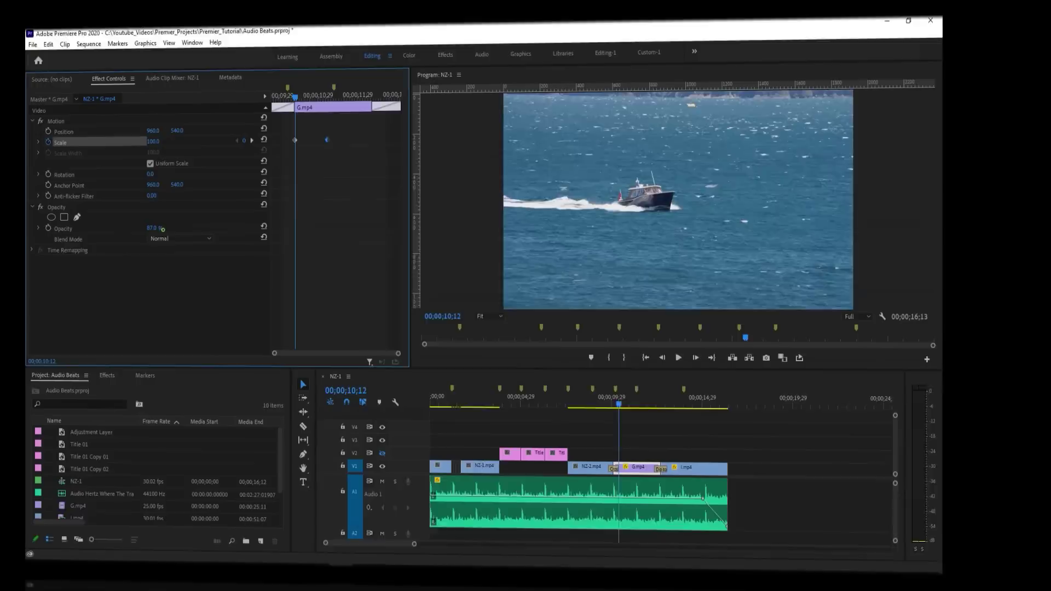
drag(163, 230, 272, 223)
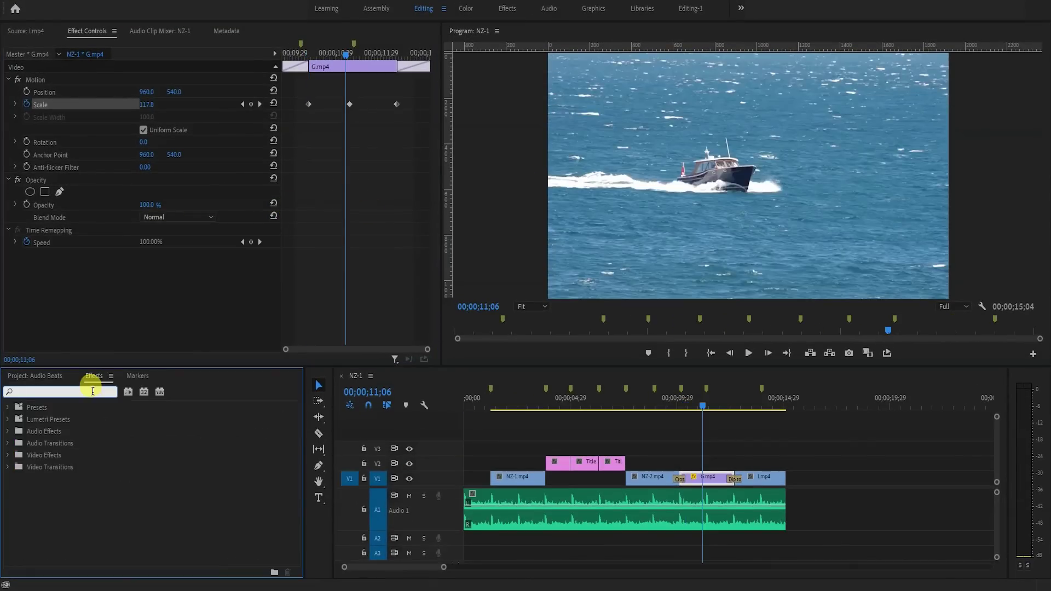
- Search the effects for "fast colo" and apply Fast Color Corrector to the G.mp4 clip in the timeline
text(fas)
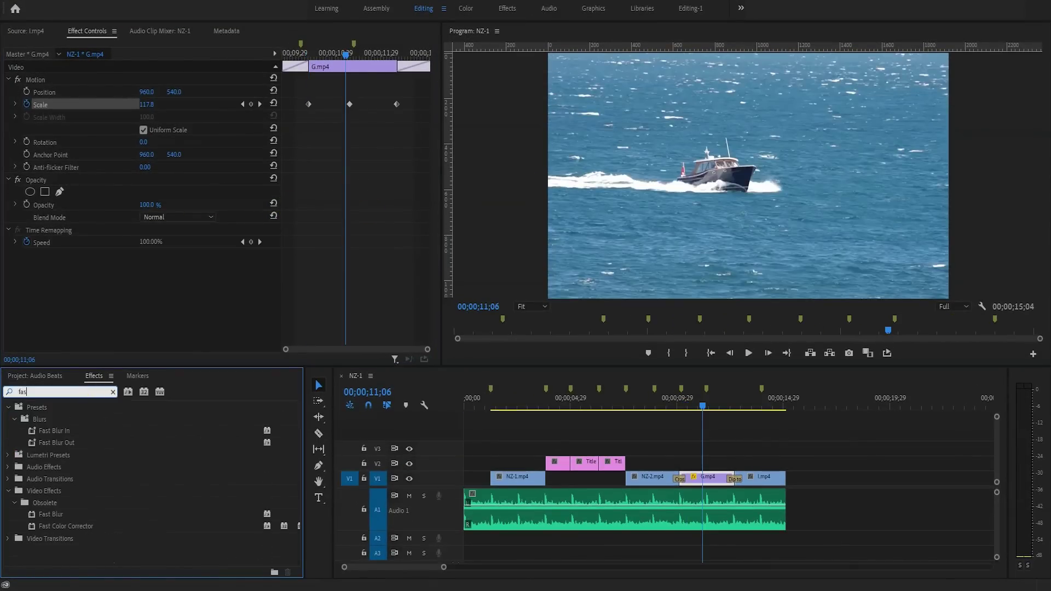
text(t colo)
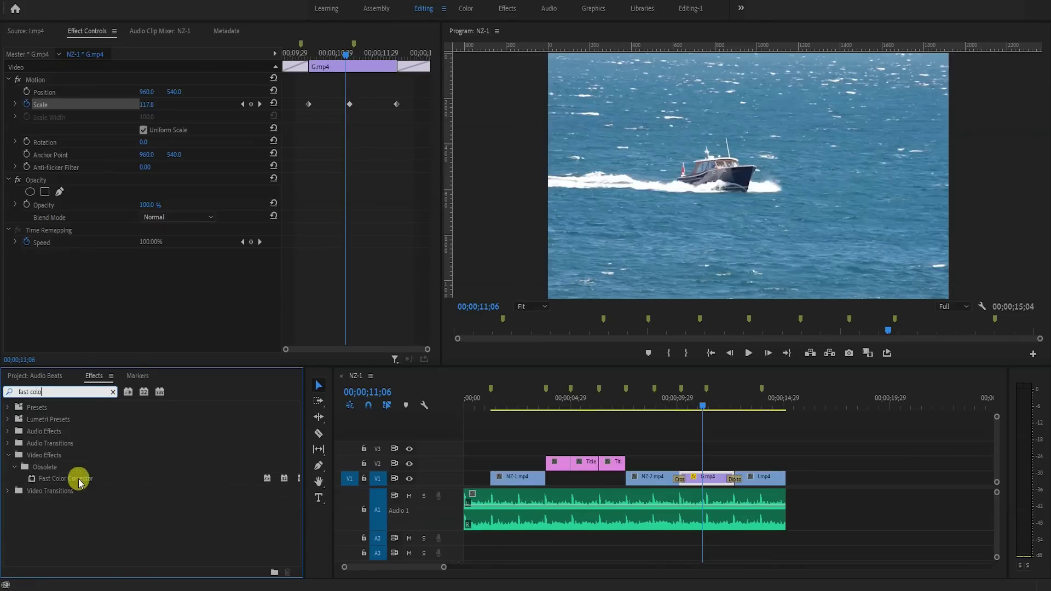
drag(62, 484, 706, 482)
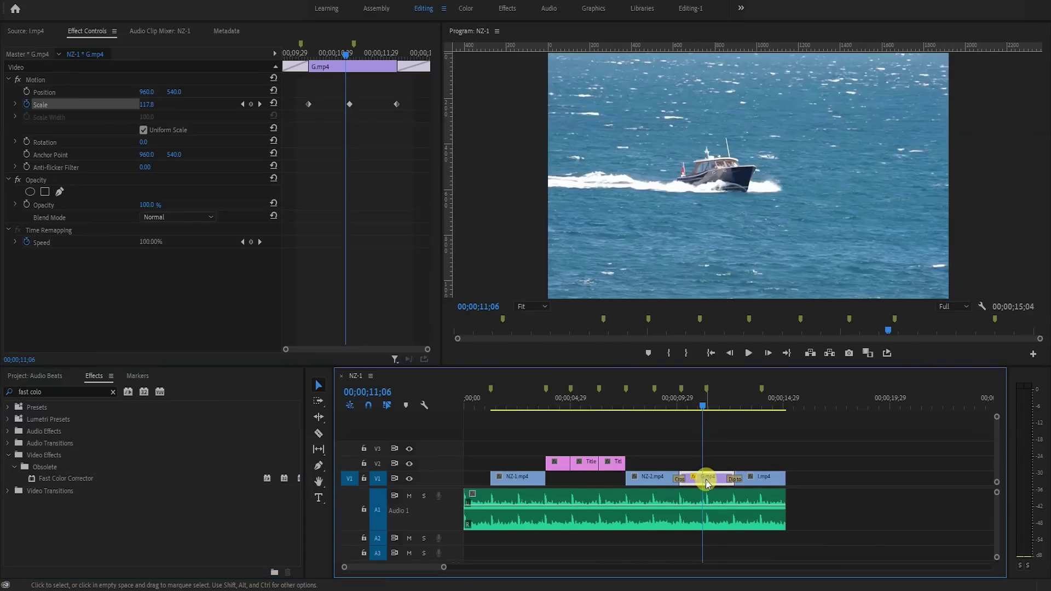
click(73, 478)
drag(70, 481, 695, 481)
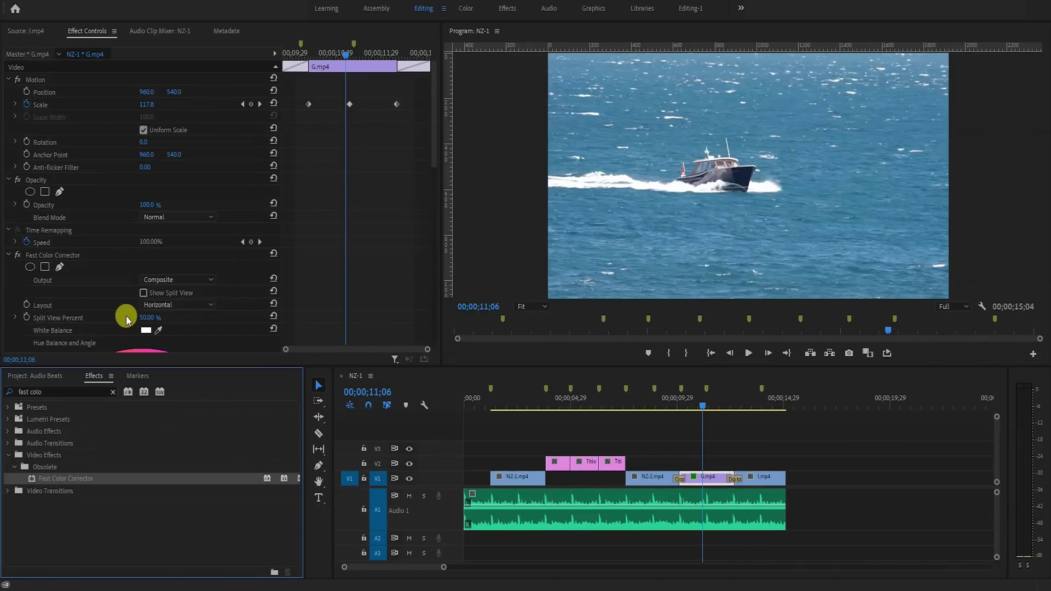
- Shift the Fast Color Corrector's hue balance on G.mp4, trying a strong yellow tint and settling on a slight cyan-blue one
scroll(122, 314, down, 1)
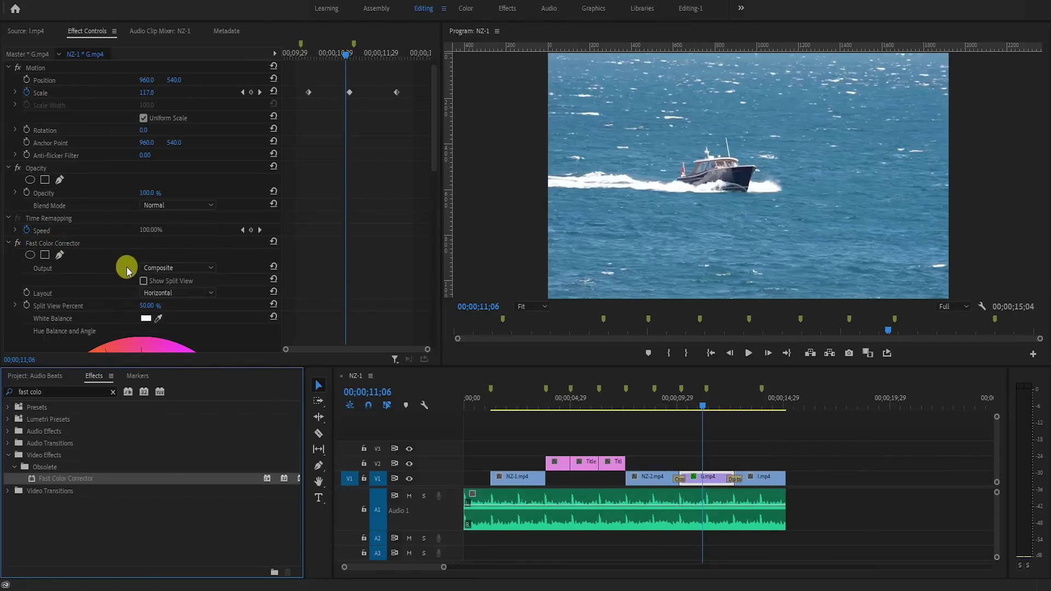
scroll(129, 269, down, 5)
scroll(128, 270, down, 4)
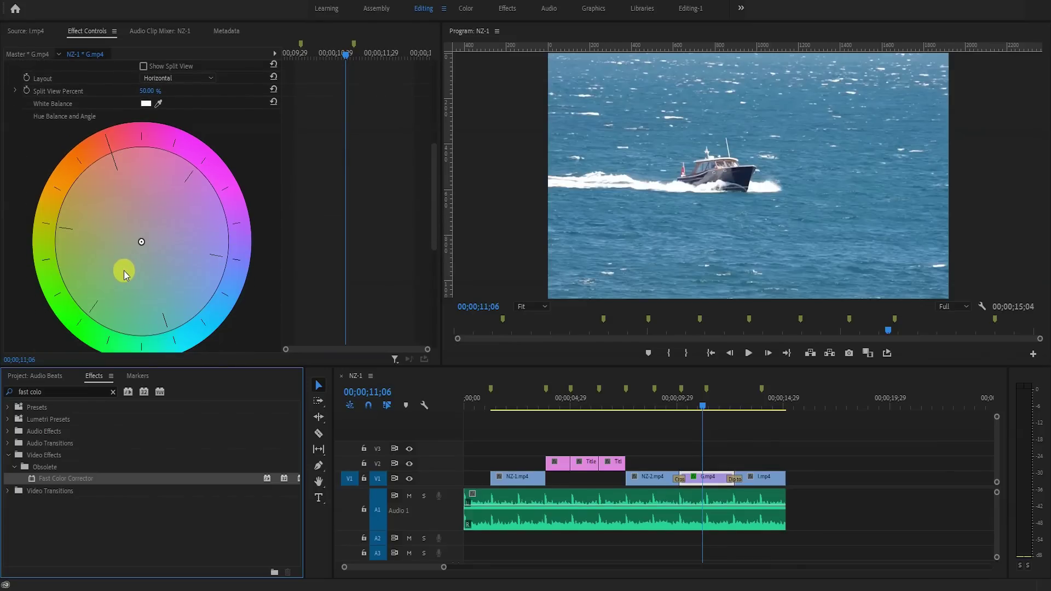
click(141, 243)
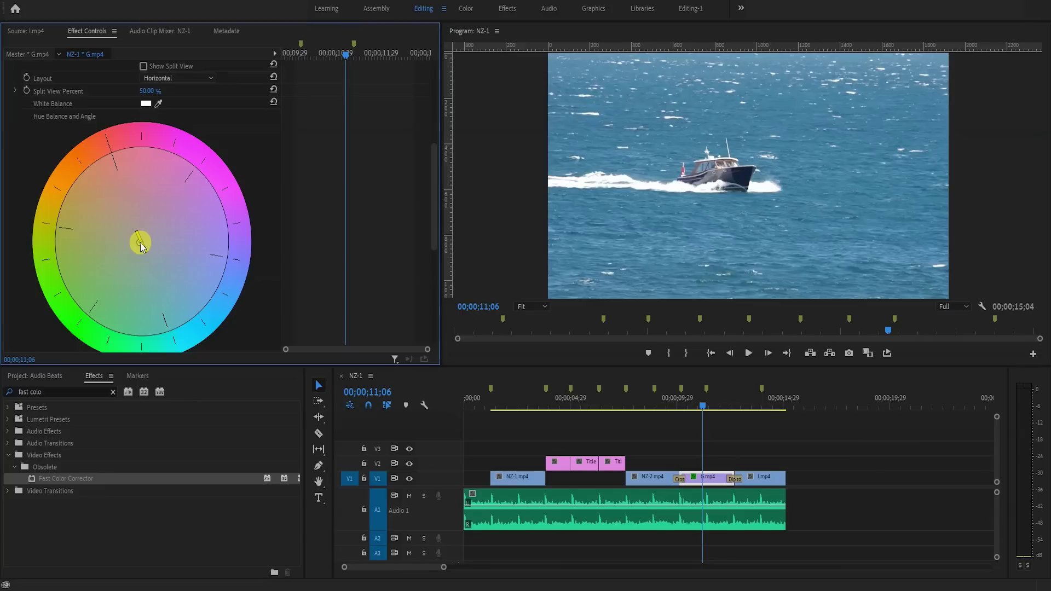
drag(141, 245, 59, 209)
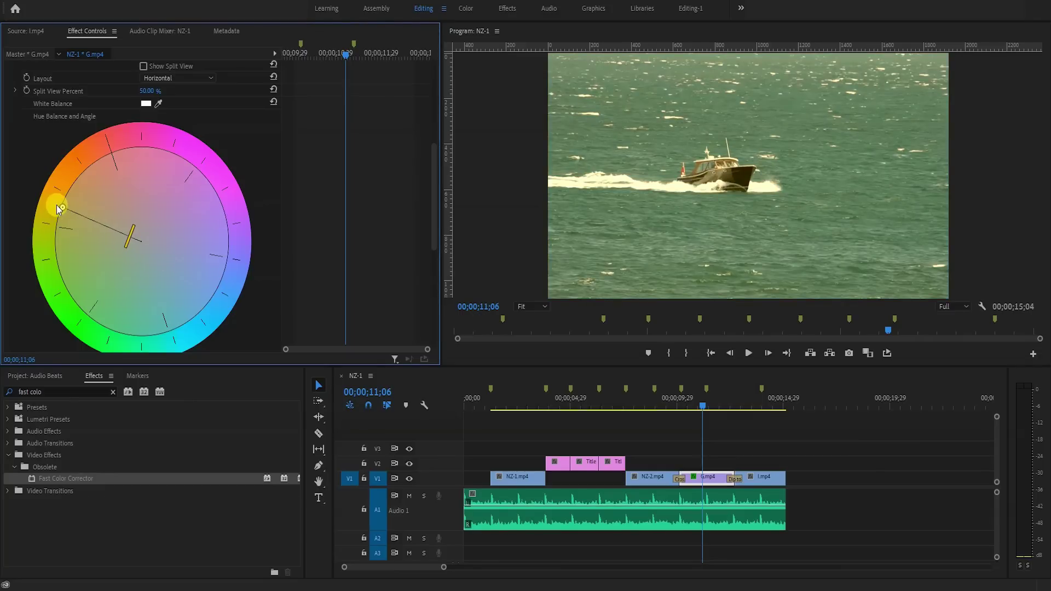
drag(83, 163, 163, 282)
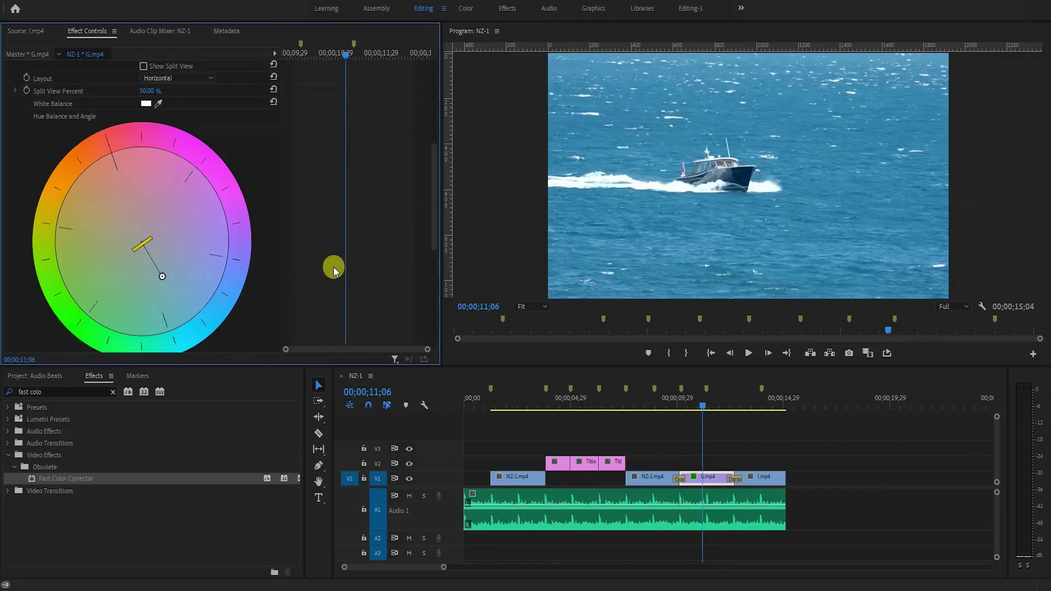
- Toggle the Fast Color Corrector effect on G.mp4 to compare the picture with and without the correction
scroll(280, 260, up, 1)
scroll(280, 262, up, 4)
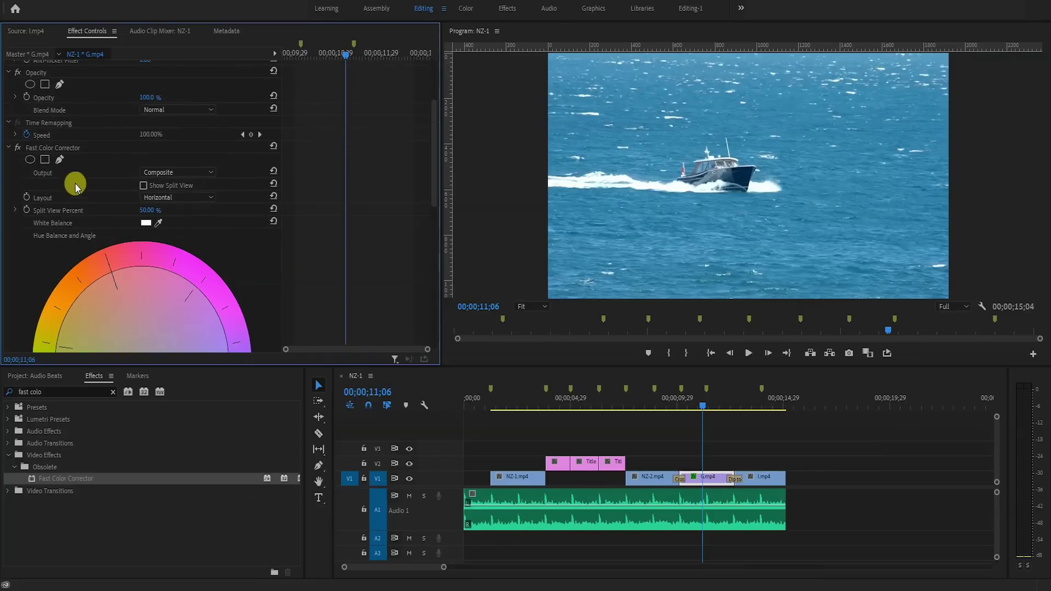
click(19, 149)
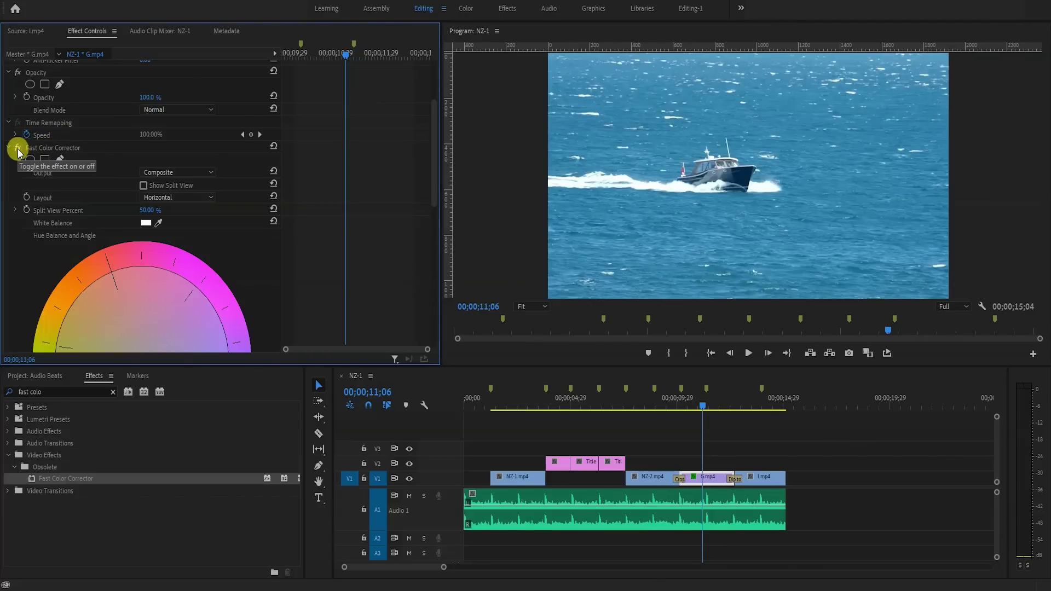
- Switch G.mp4's Fast Color Corrector off and on several times, leave it enabled, and review its hue balance, saturation and levels settings
click(19, 149)
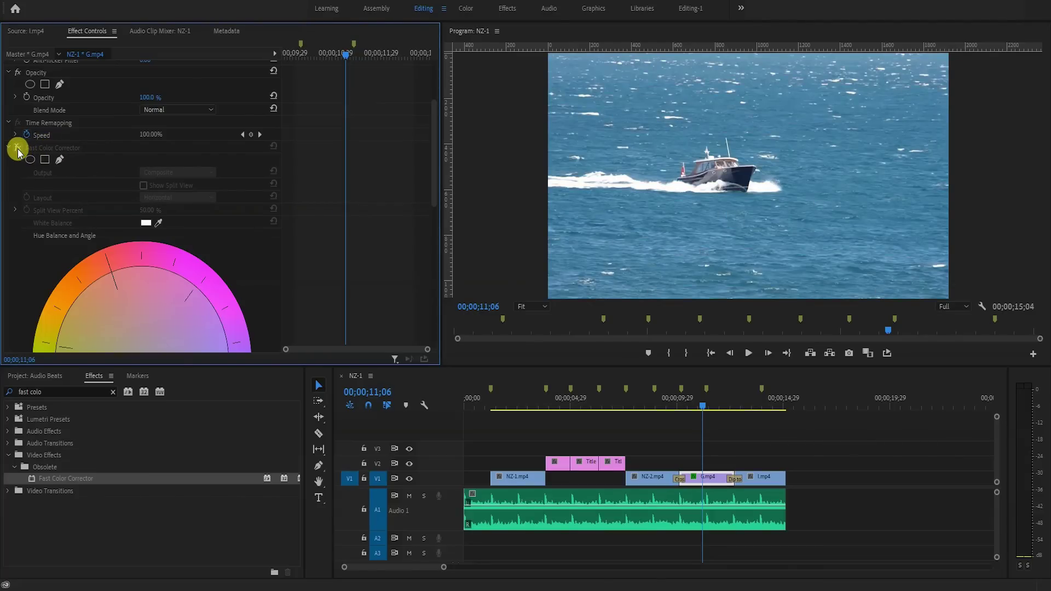
click(19, 149)
click(18, 149)
click(18, 148)
click(18, 149)
click(18, 149)
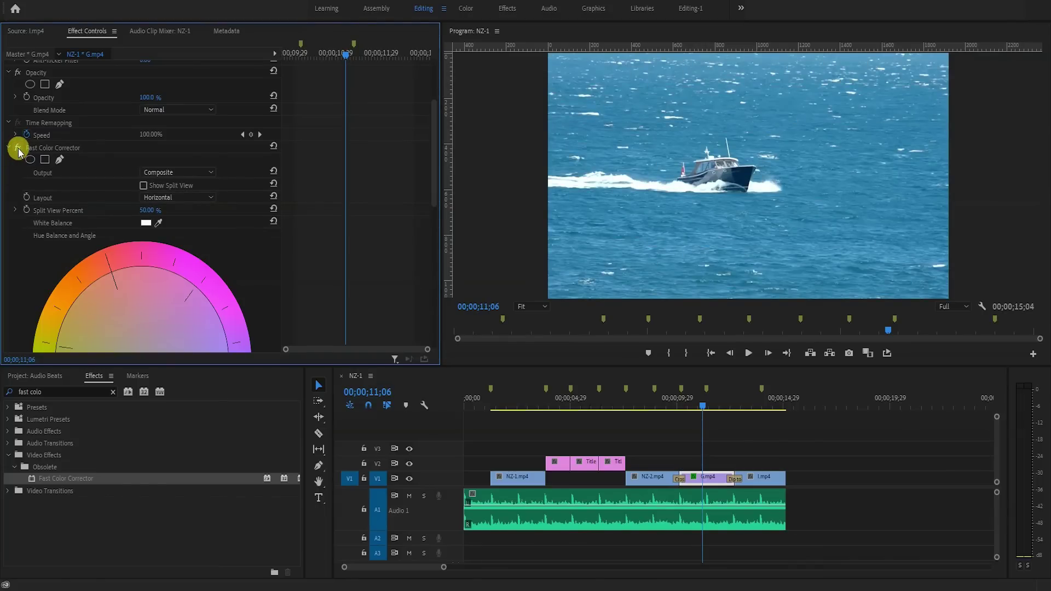
scroll(244, 265, down, 5)
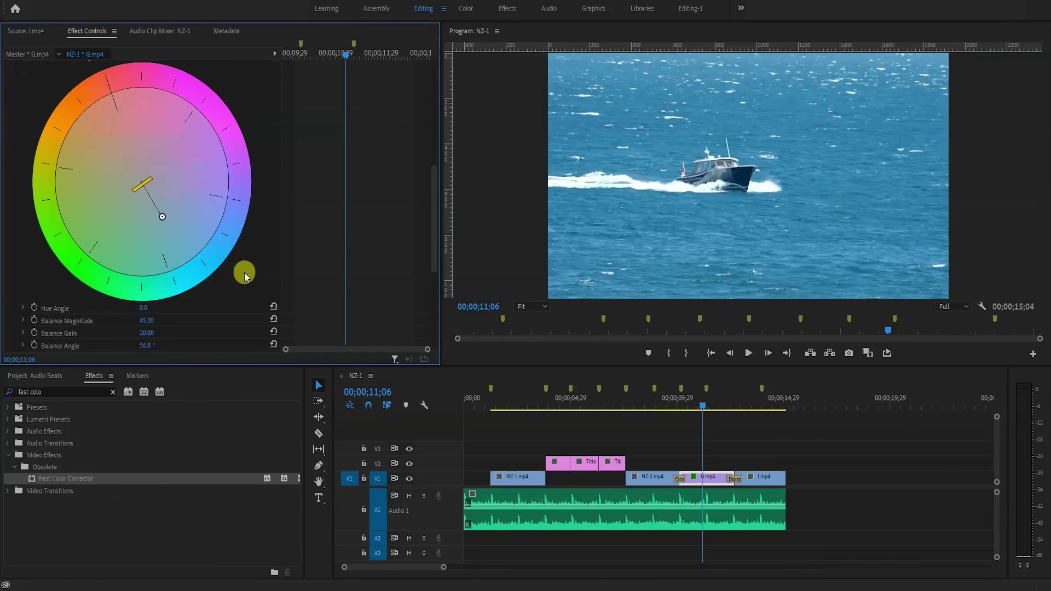
scroll(244, 273, down, 5)
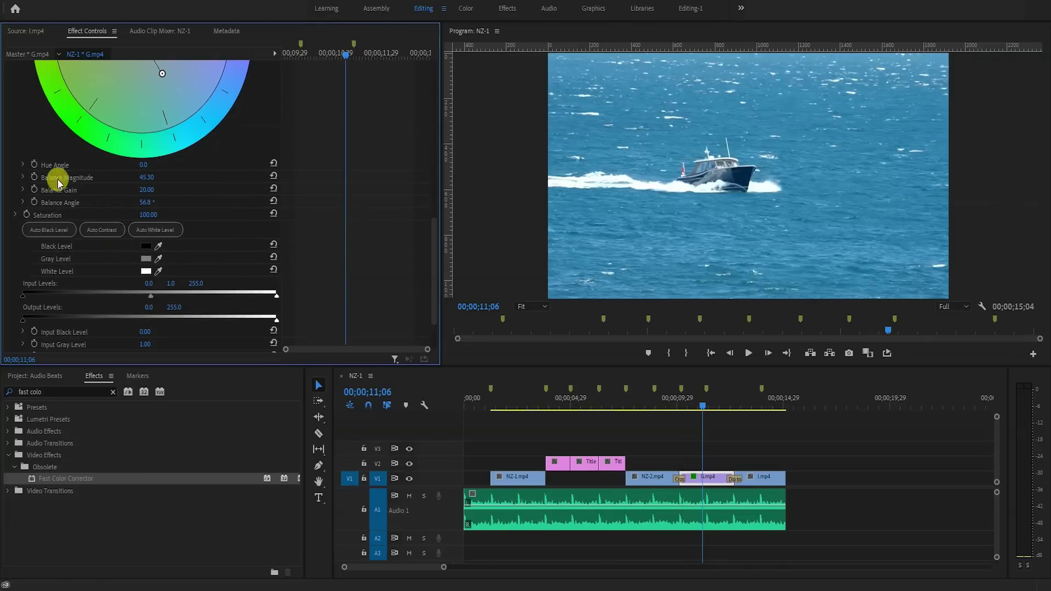
scroll(141, 270, up, 1)
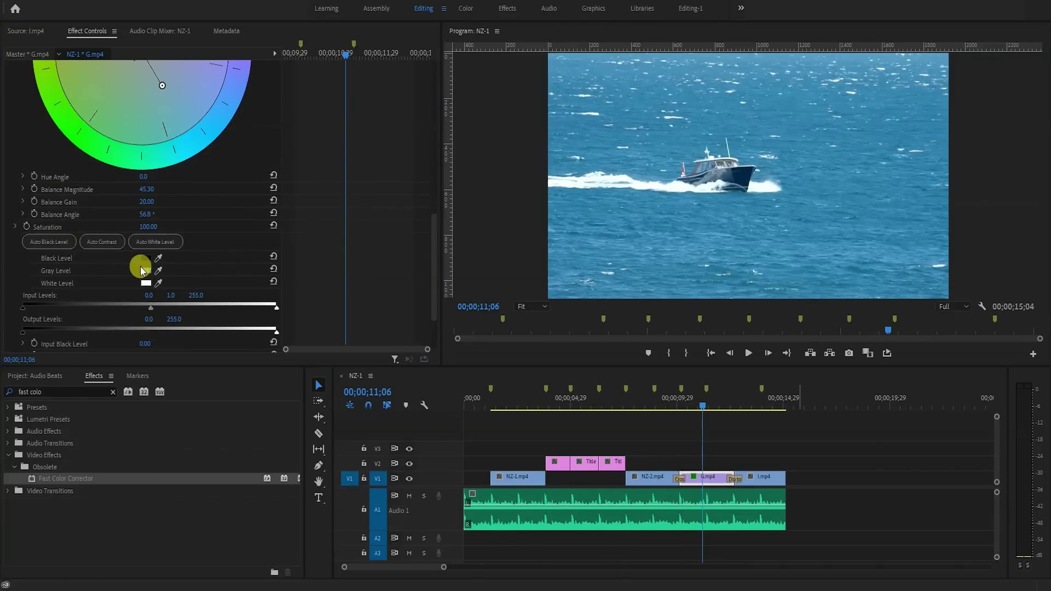
scroll(93, 245, down, 3)
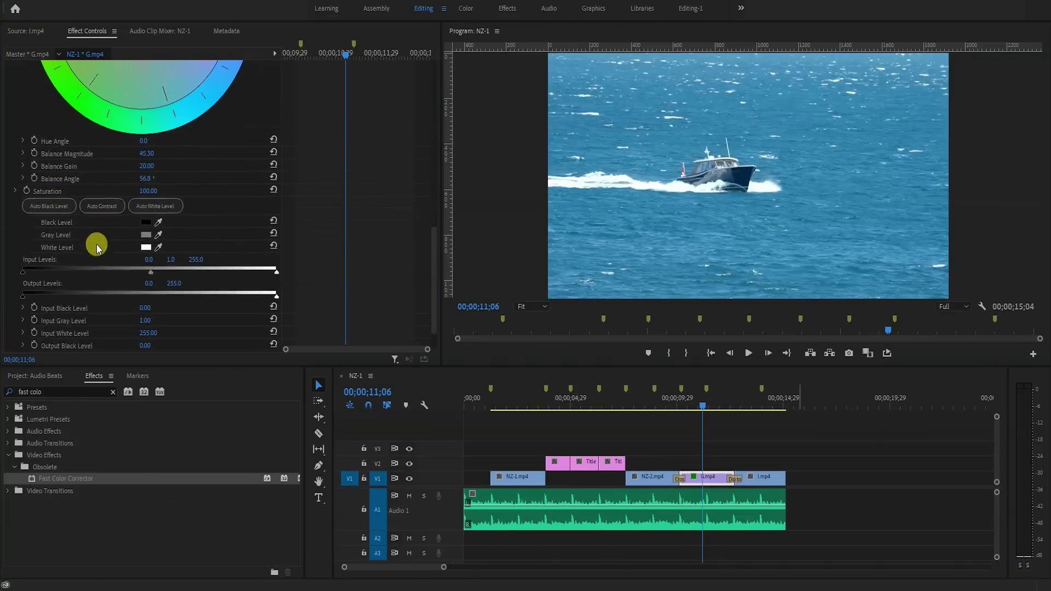
scroll(99, 293, down, 3)
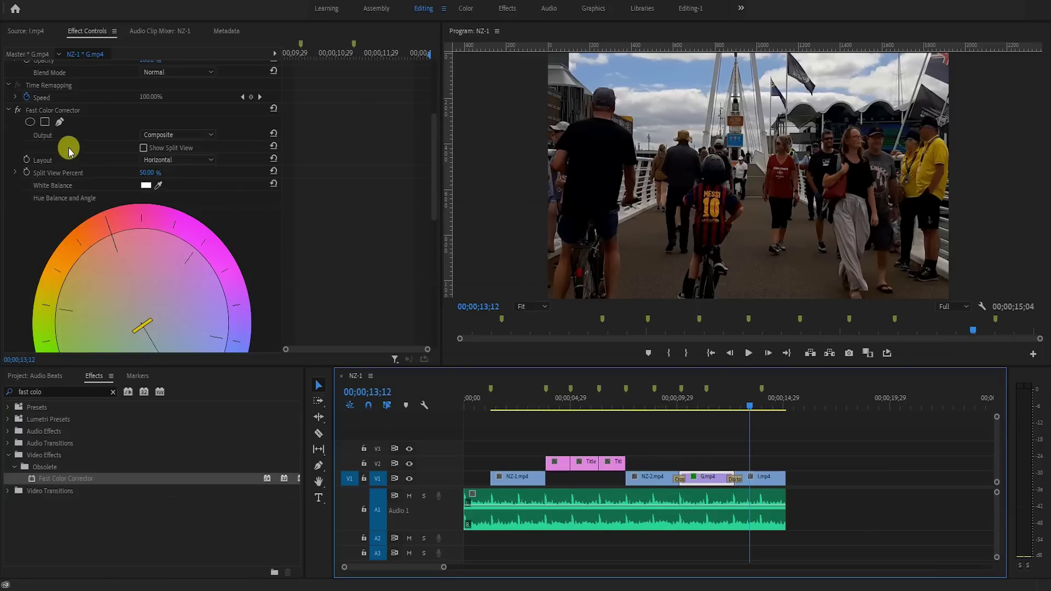
- Try copying the Fast Color Corrector effect from G.mp4 onto the I.mp4 clip, and undo the paste
click(55, 110)
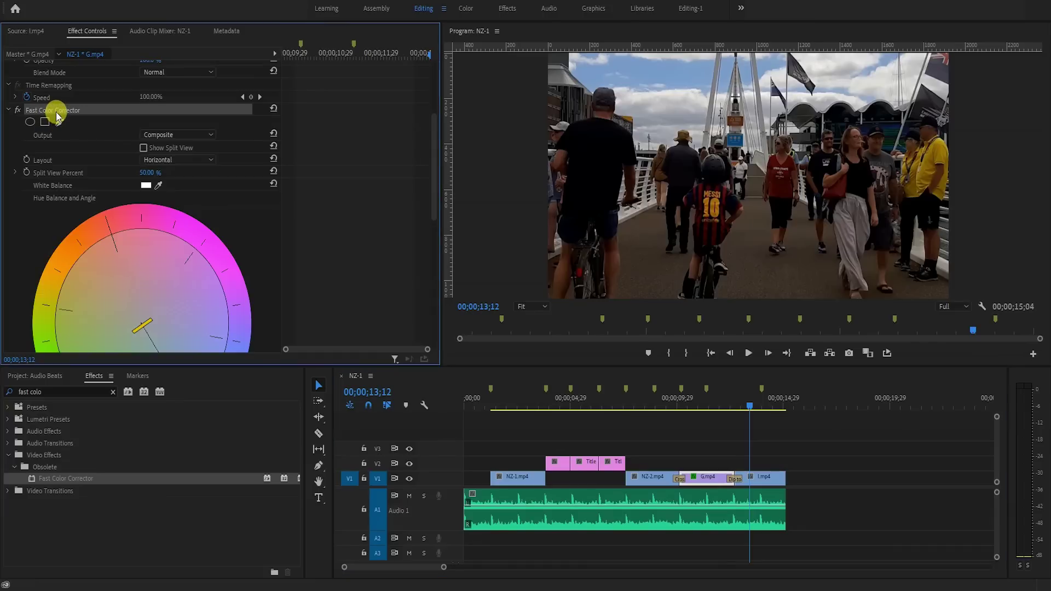
right_click(58, 116)
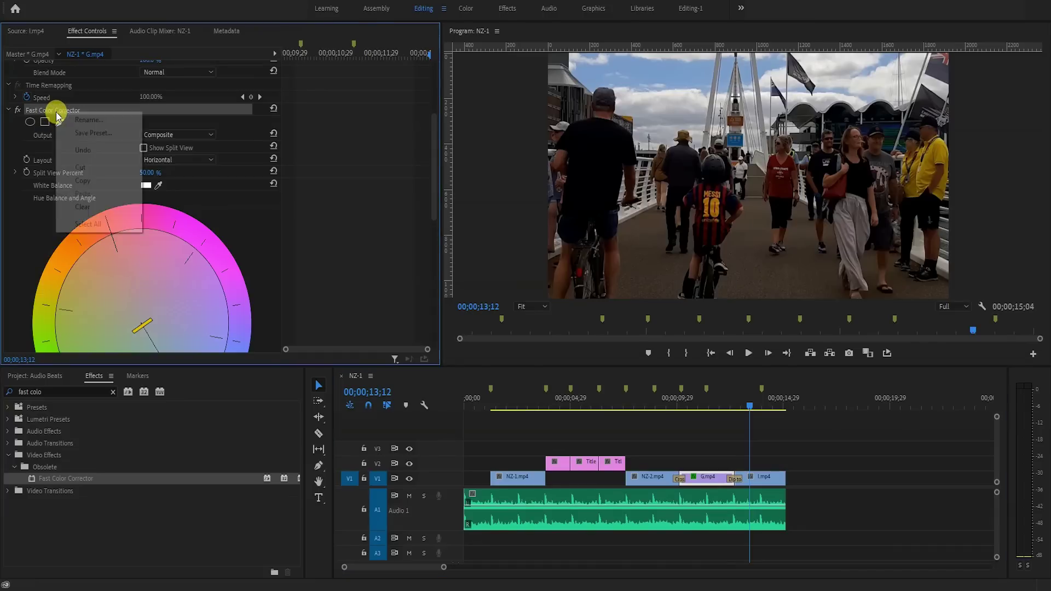
click(95, 185)
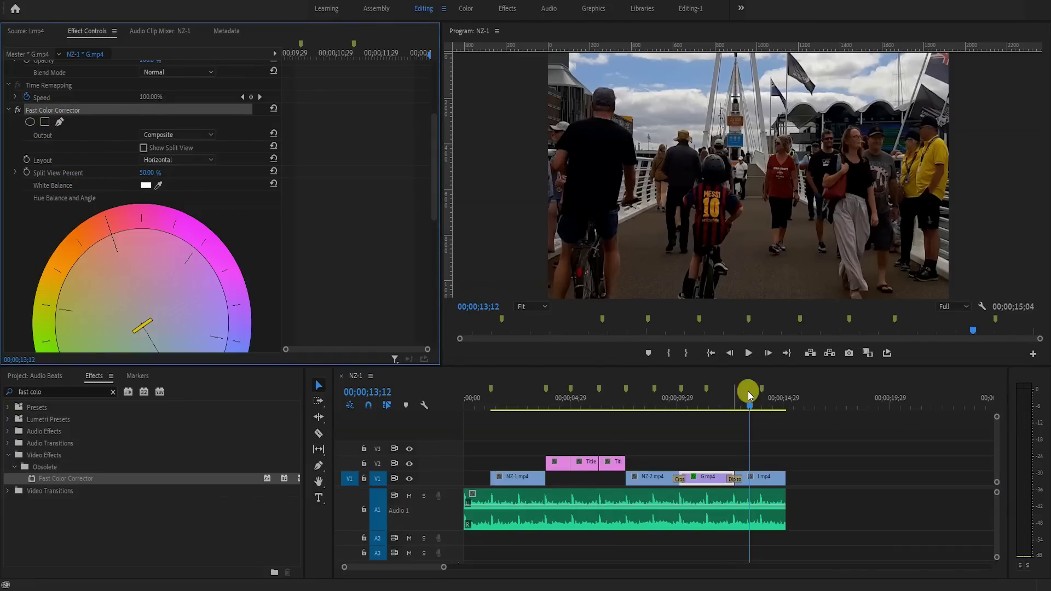
click(767, 480)
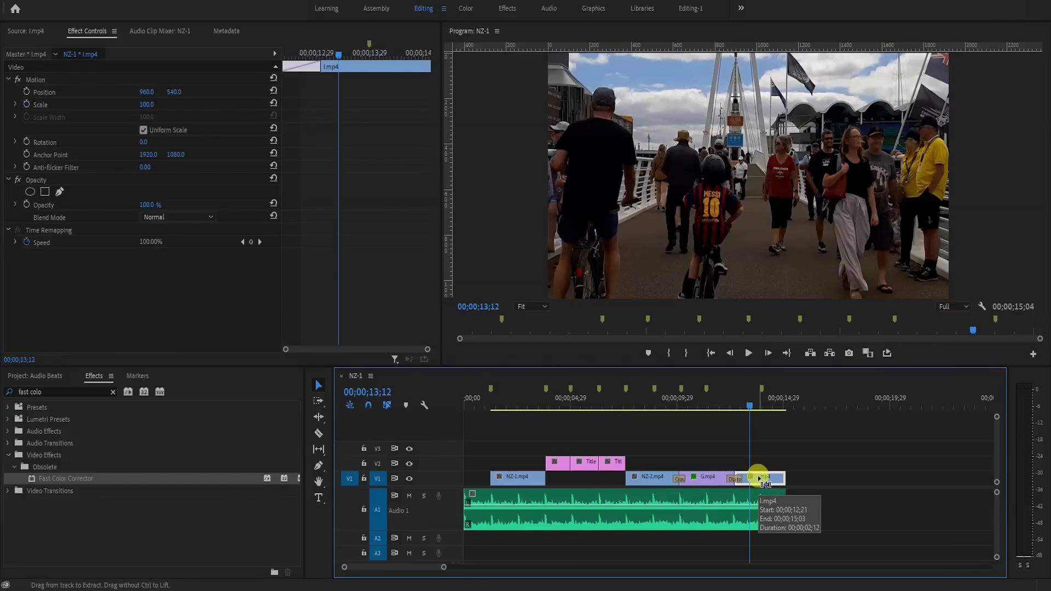
key(ctrl+v)
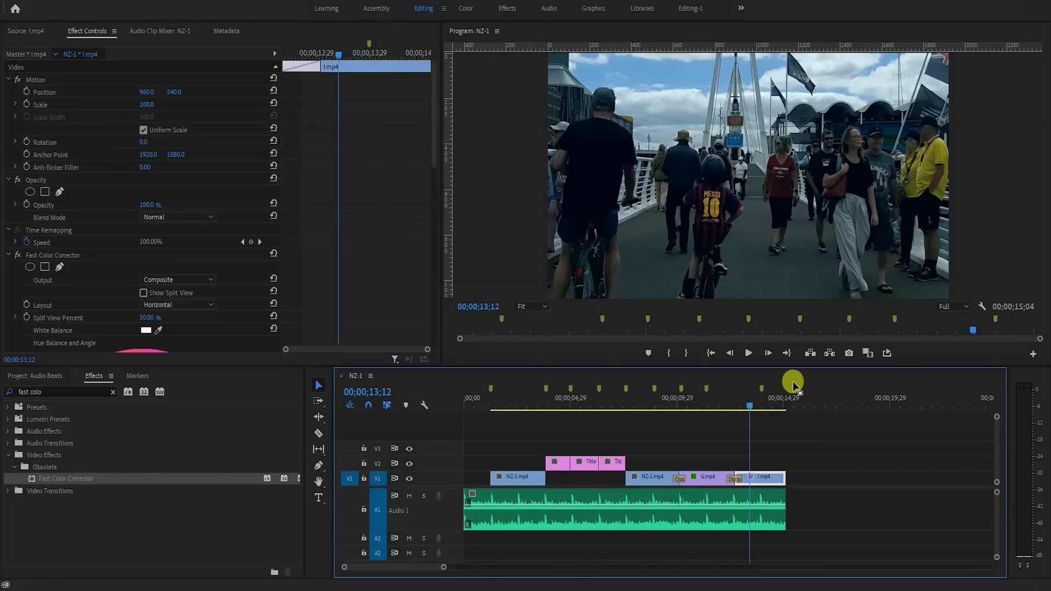
drag(753, 411, 750, 415)
key(ctrl+z)
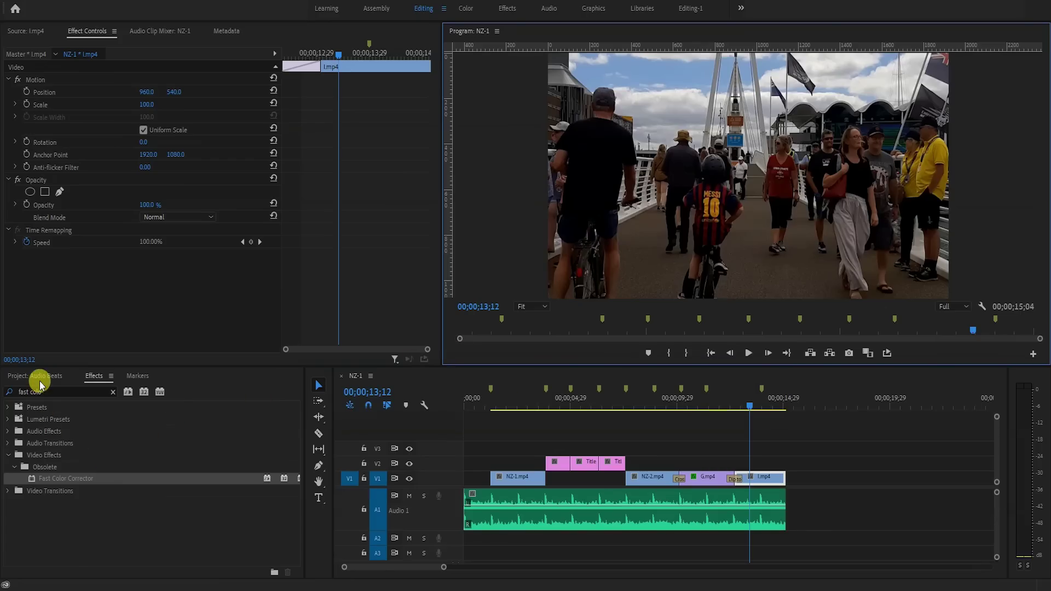
- List the project items and create an adjustment layer at 1920 × 1080, 23.976 fps, with square pixels
click(40, 385)
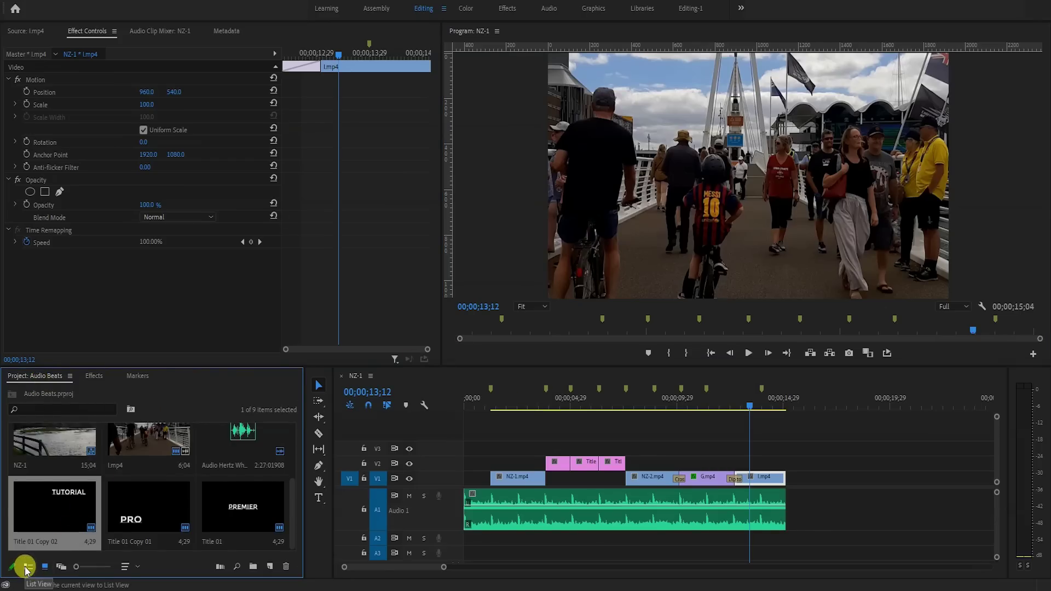
click(26, 569)
scroll(147, 520, up, 2)
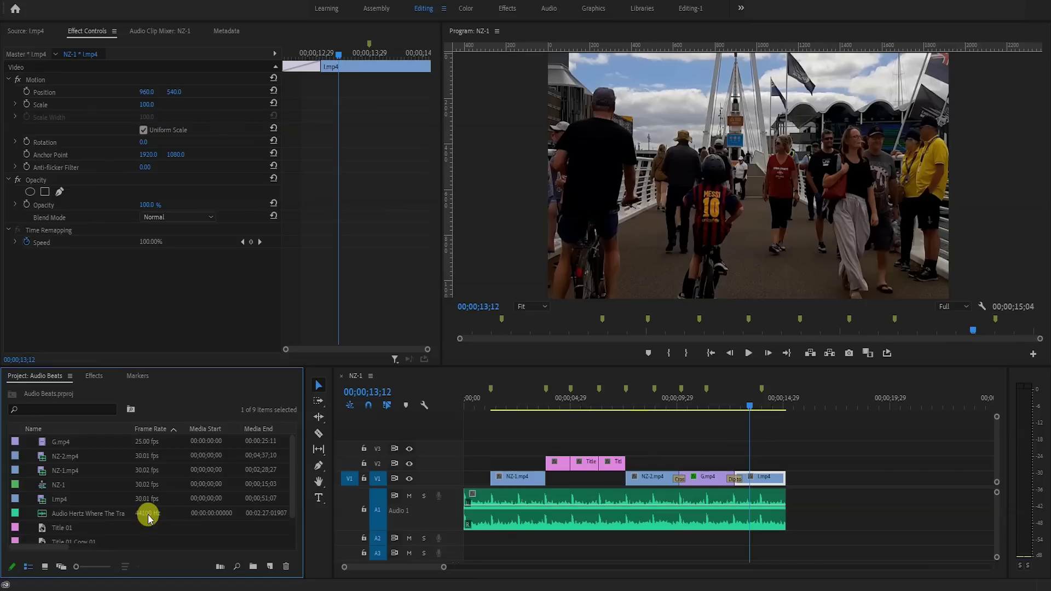
right_click(157, 404)
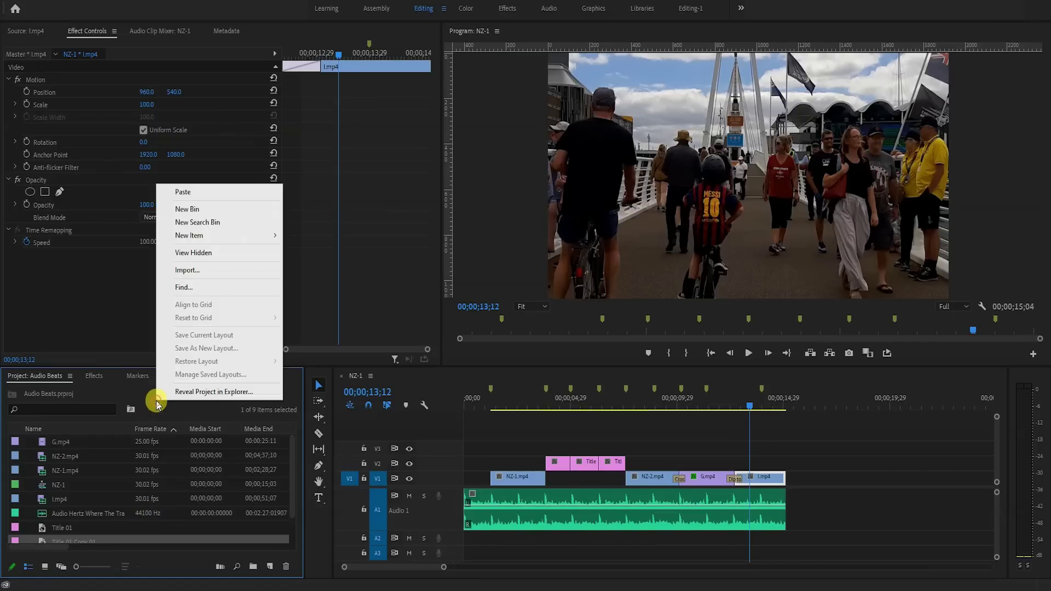
mouse_move(239, 242)
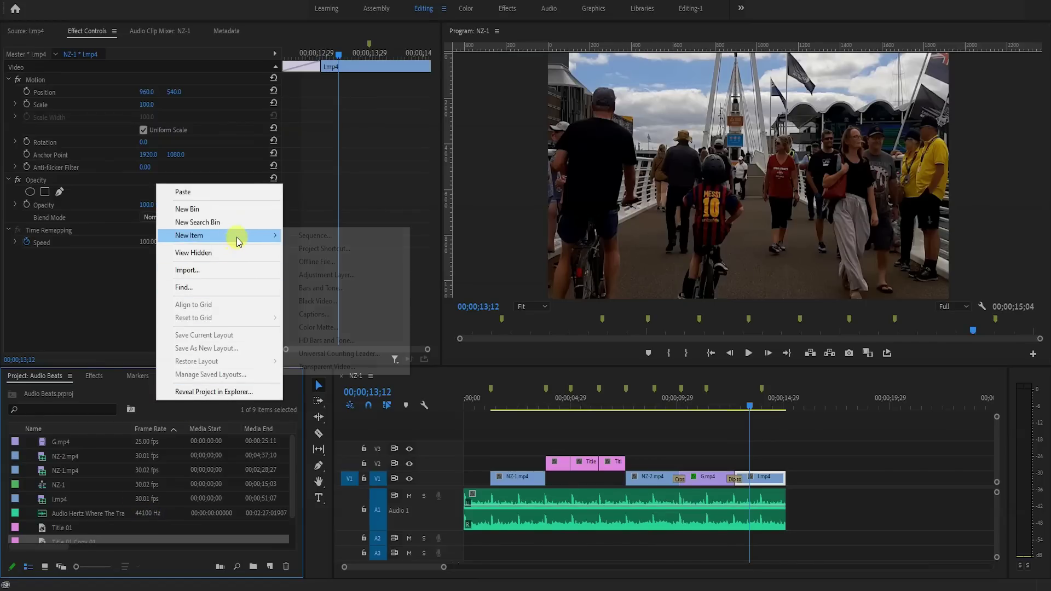
click(341, 277)
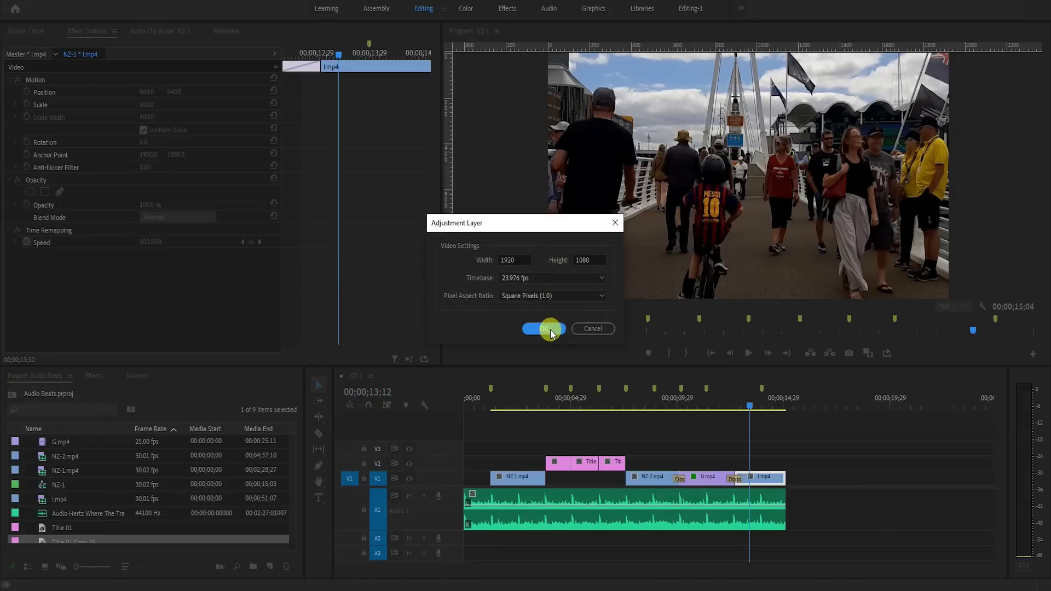
click(544, 328)
click(87, 441)
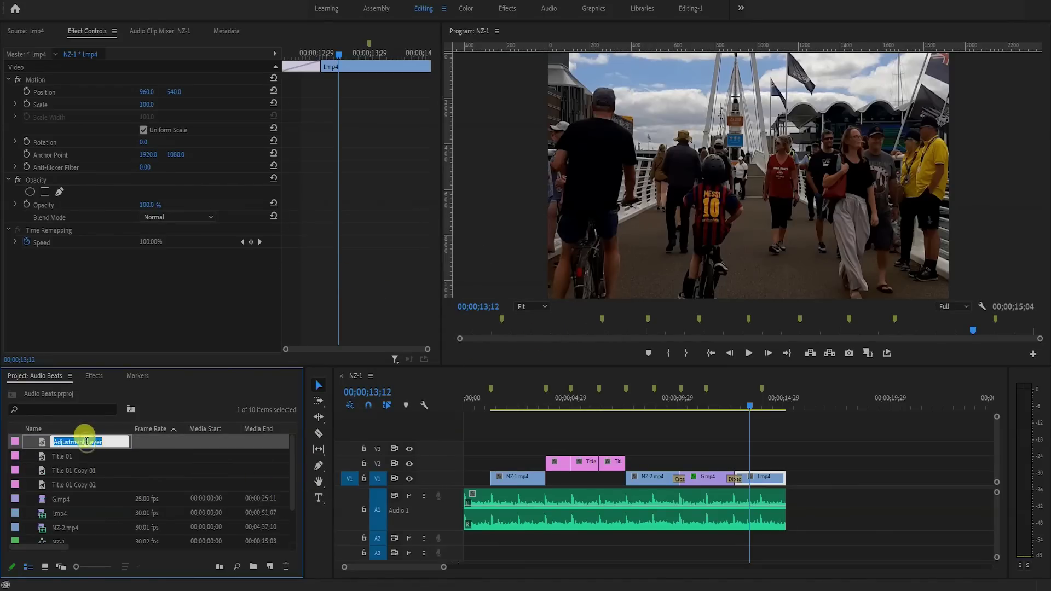
click(131, 463)
- Place the adjustment layer on V3 at the start of NZ-1.mp4 and extend it to the end of I.mp4
click(95, 441)
drag(117, 447, 510, 457)
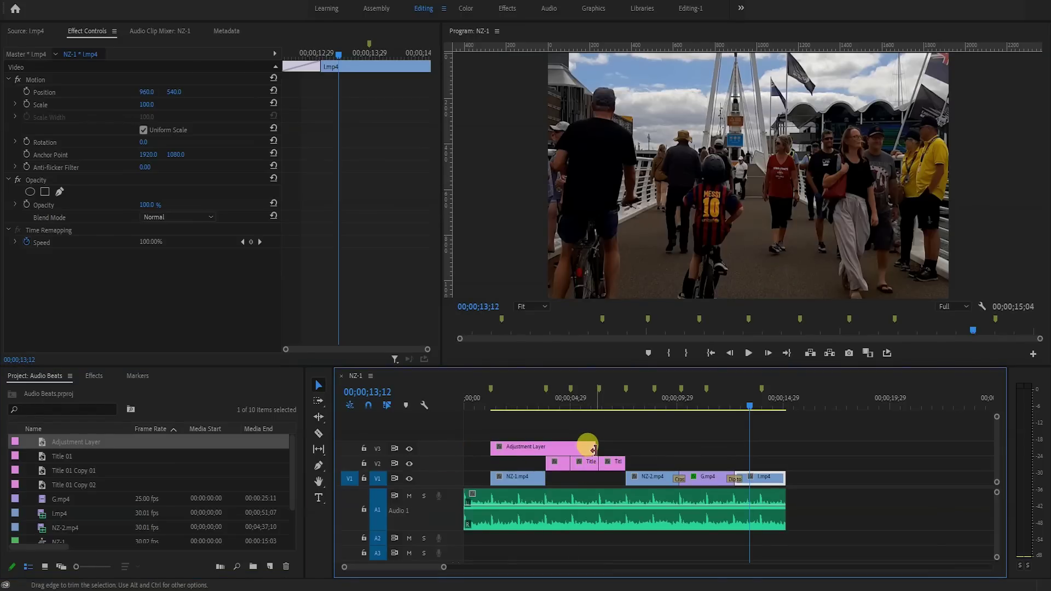
drag(594, 450, 786, 477)
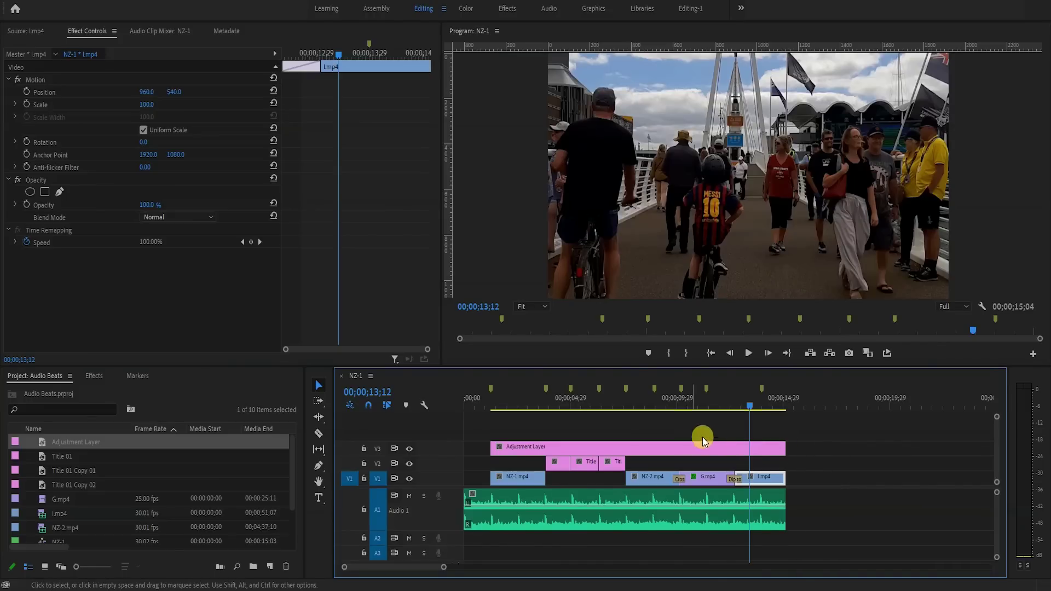
- Copy the Fast Color Corrector effect from the G.mp4 clip and paste it onto the adjustment layer
drag(751, 406, 615, 418)
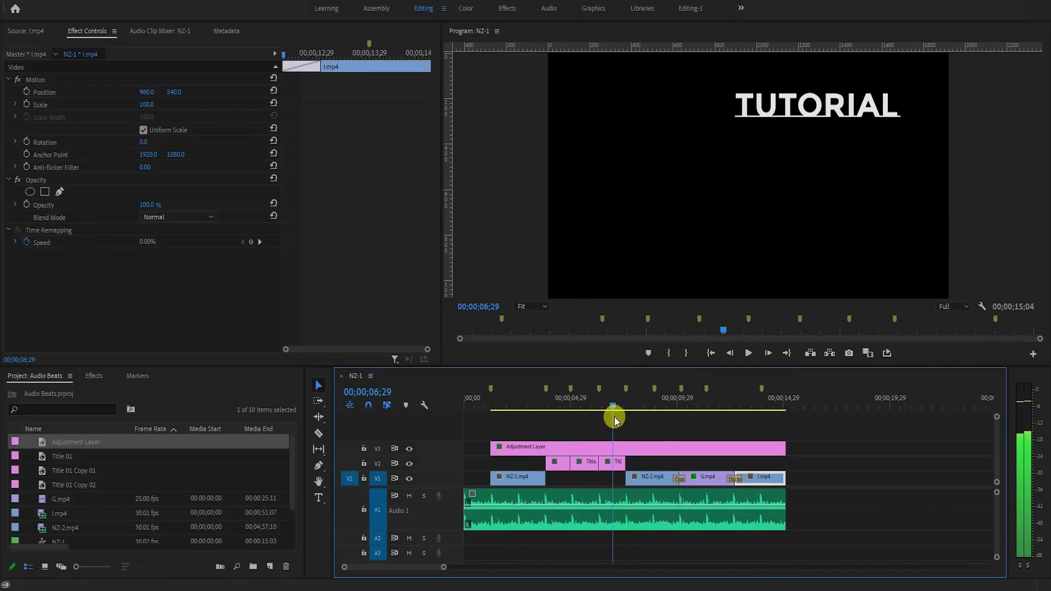
click(705, 481)
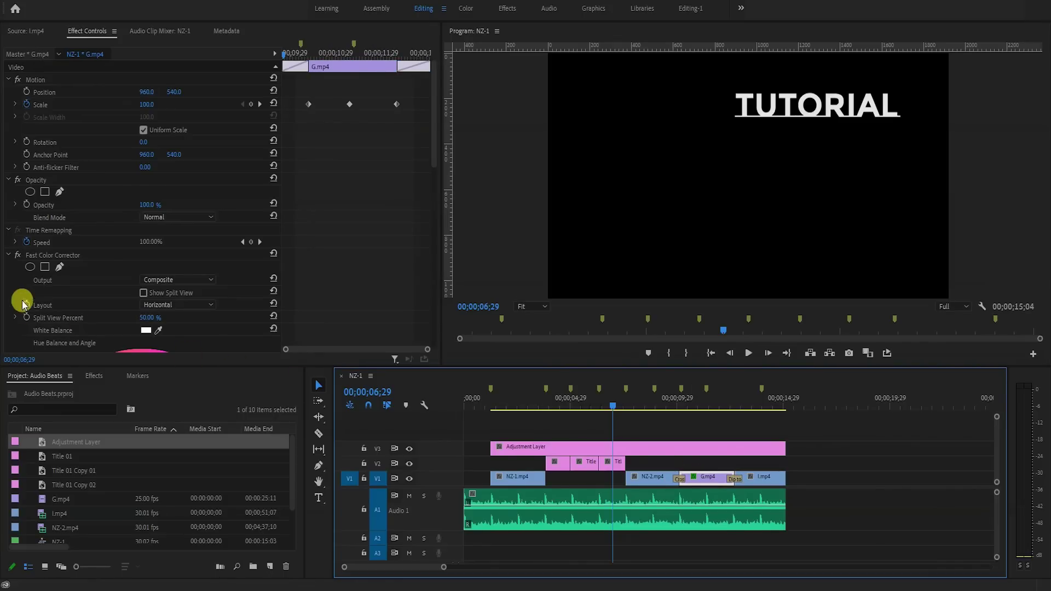
click(46, 258)
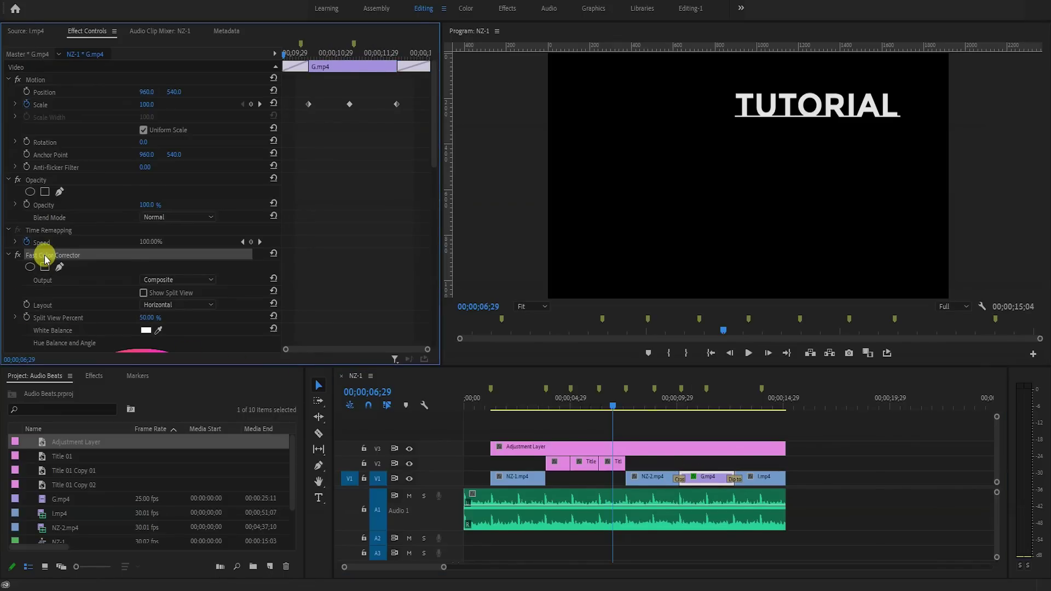
right_click(46, 258)
click(78, 327)
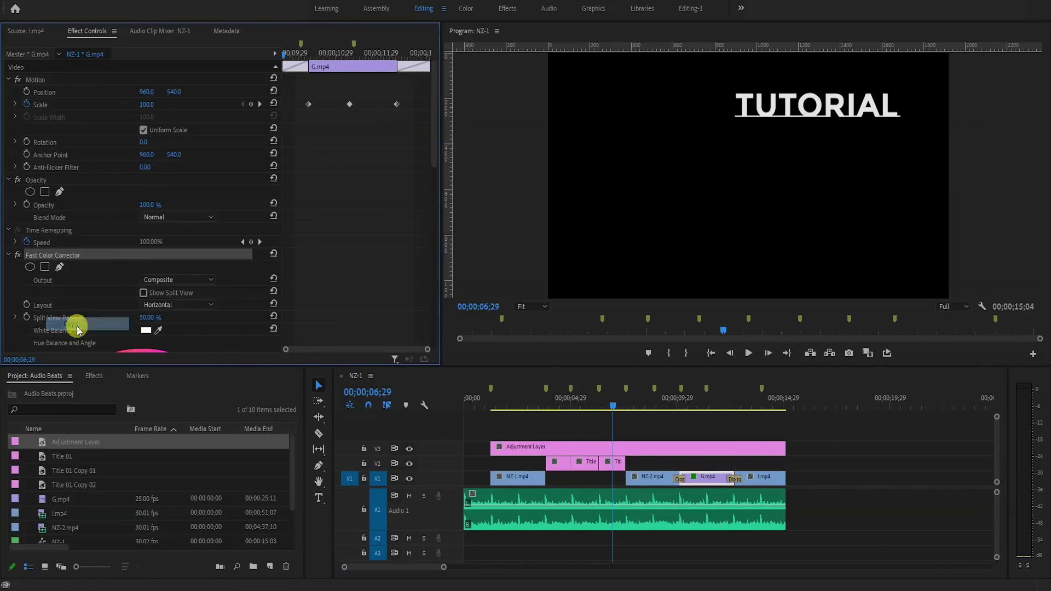
click(658, 450)
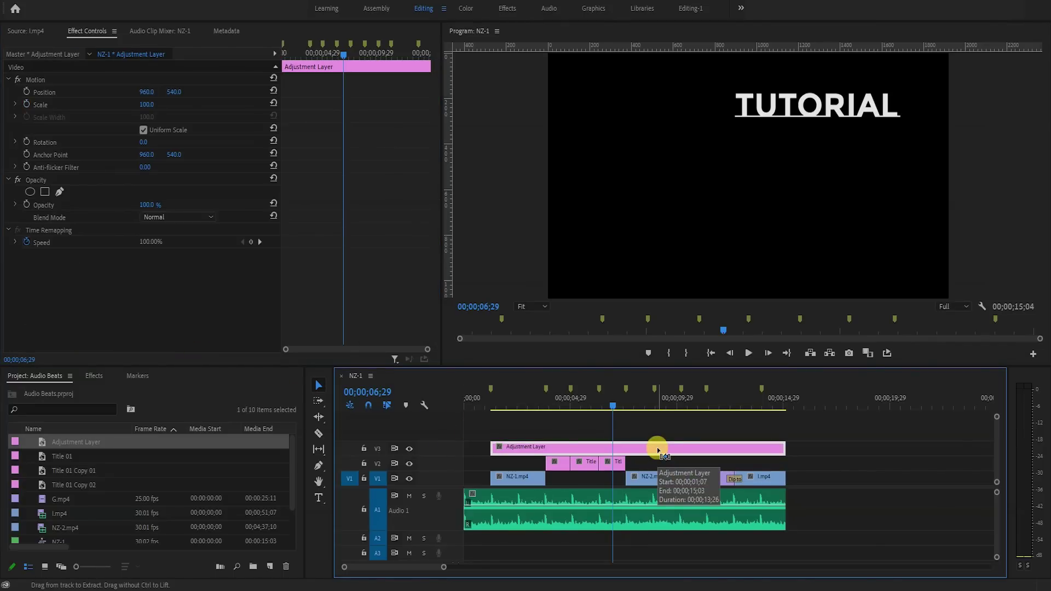
key(ctrl+v)
- Scrub across the titles and the I.mp4 clip, toggling V3's output to compare the picture with and without the adjustment layer
drag(612, 408, 584, 410)
click(589, 464)
drag(587, 405, 760, 449)
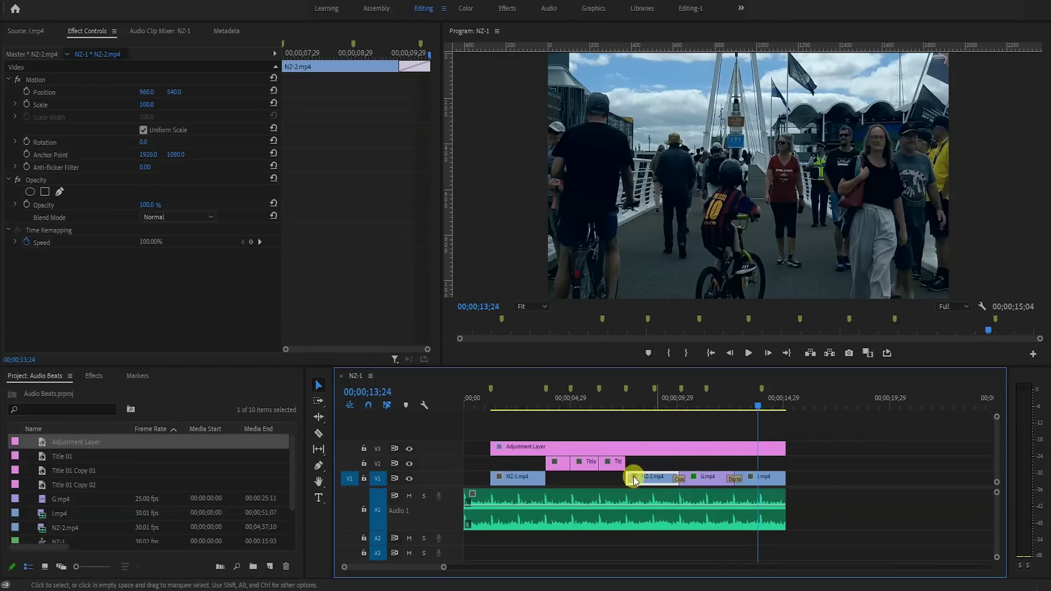
click(410, 450)
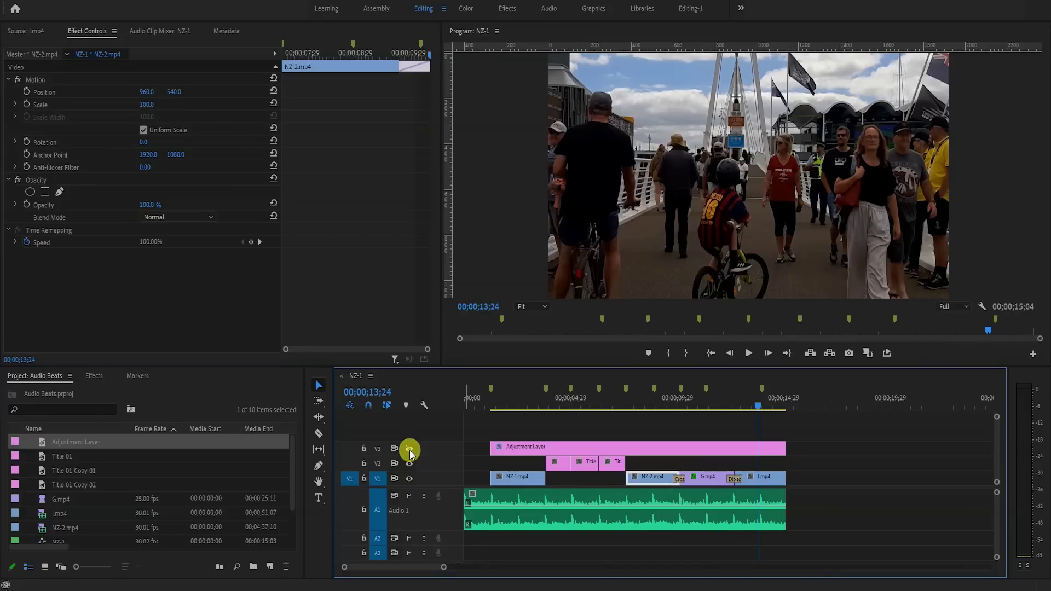
drag(758, 408, 585, 420)
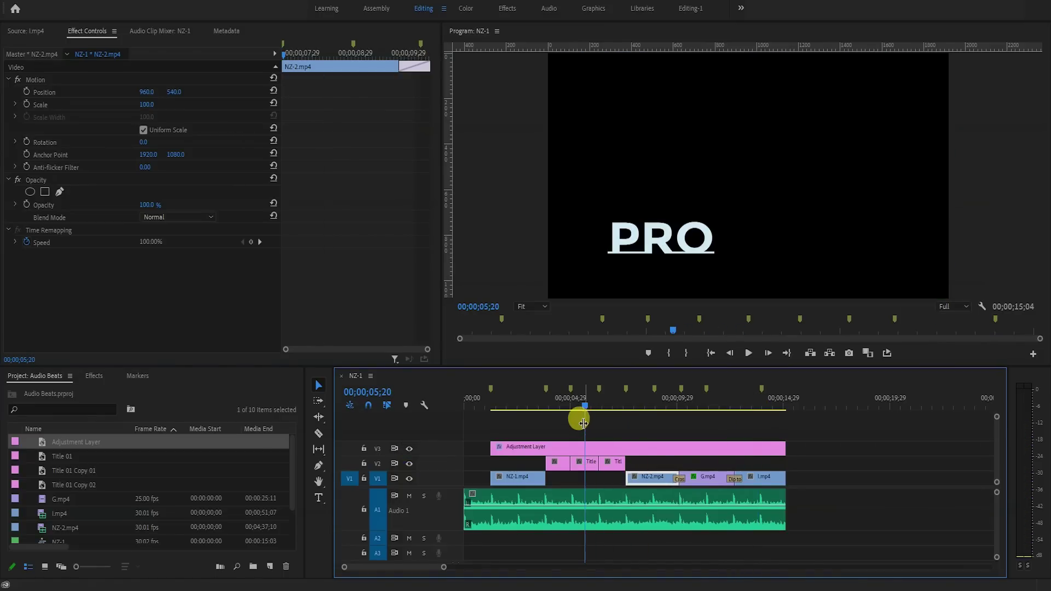
click(411, 449)
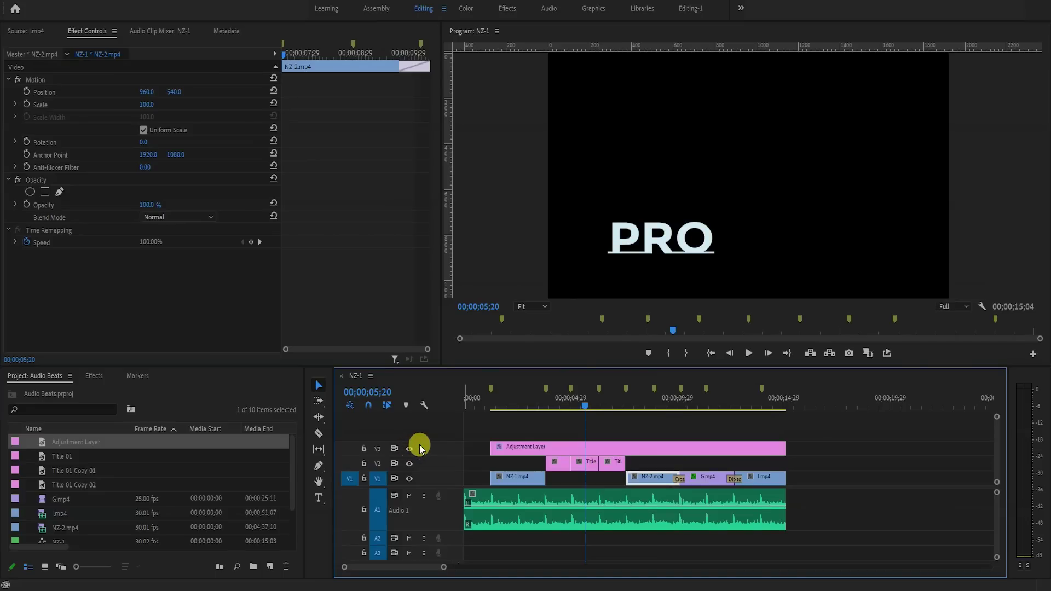
- Restack the tracks so the adjustment layer sits on V2 and the three title clips on V3, and play the sequence from the titles
click(566, 469)
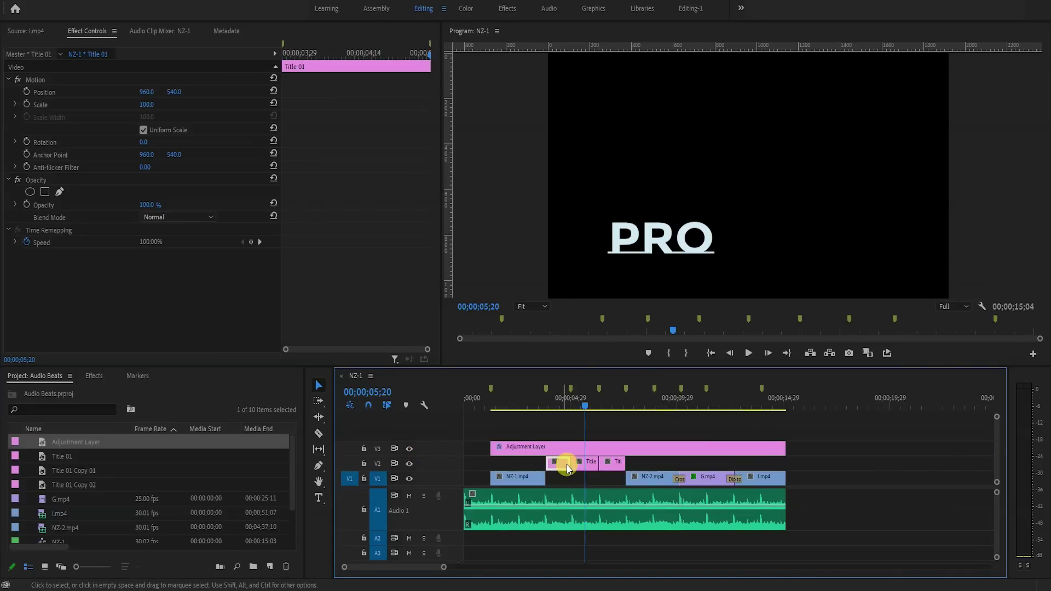
shift+click(589, 465)
shift+click(606, 468)
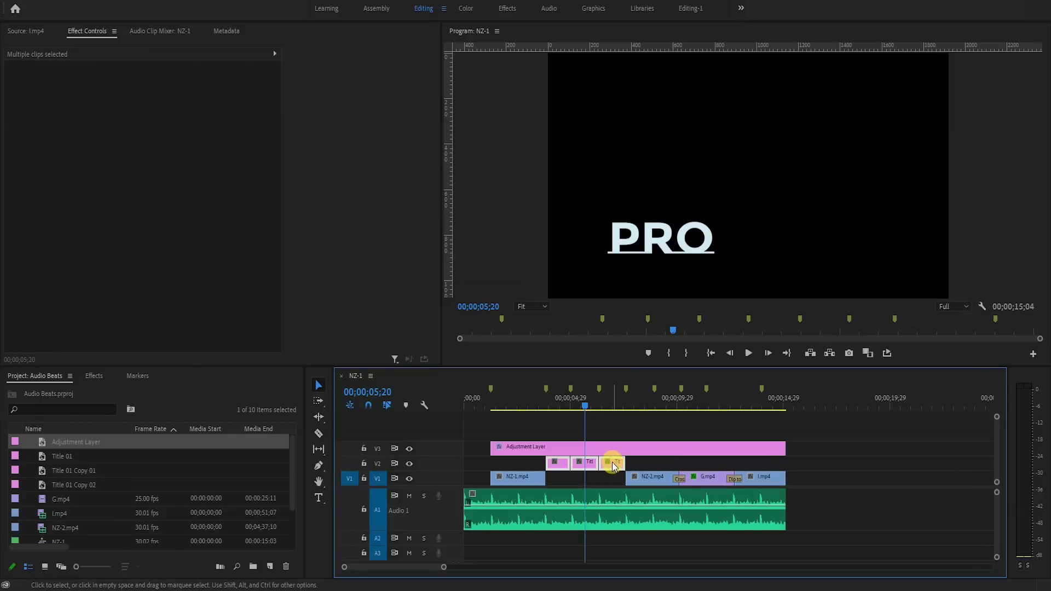
mouse_move(611, 462)
mouse_down()
mouse_move(612, 433)
mouse_move(611, 460)
mouse_up()
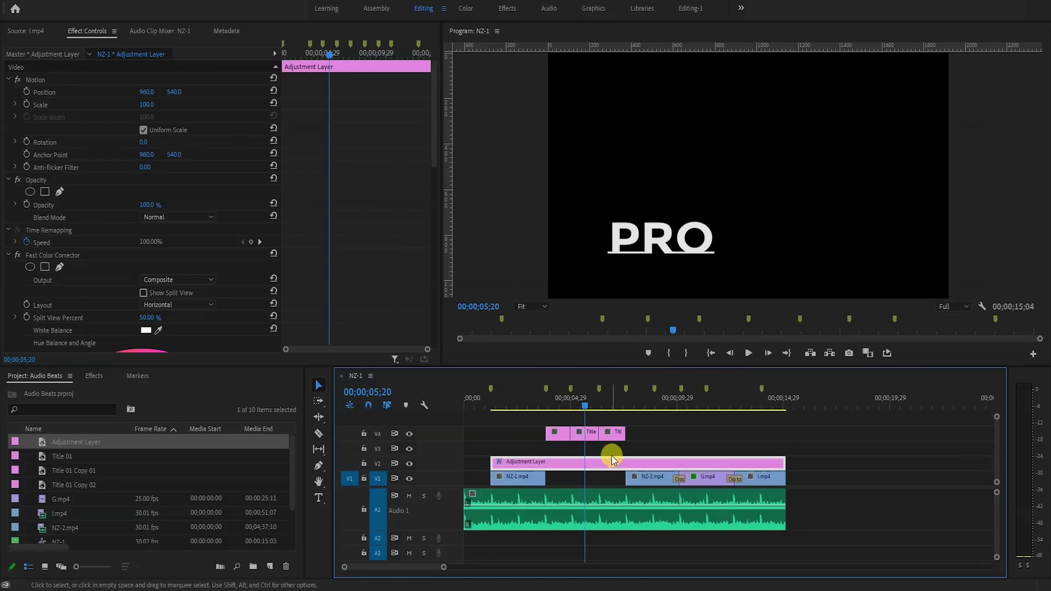
click(613, 433)
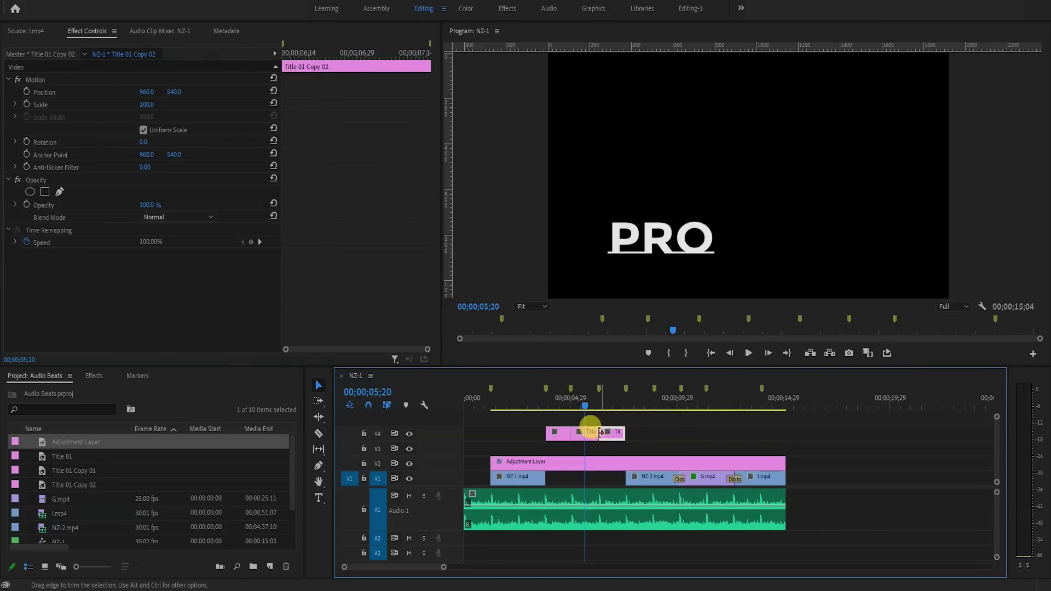
shift+click(587, 433)
shift+click(564, 434)
drag(590, 434, 591, 448)
drag(586, 408, 546, 410)
key(space)
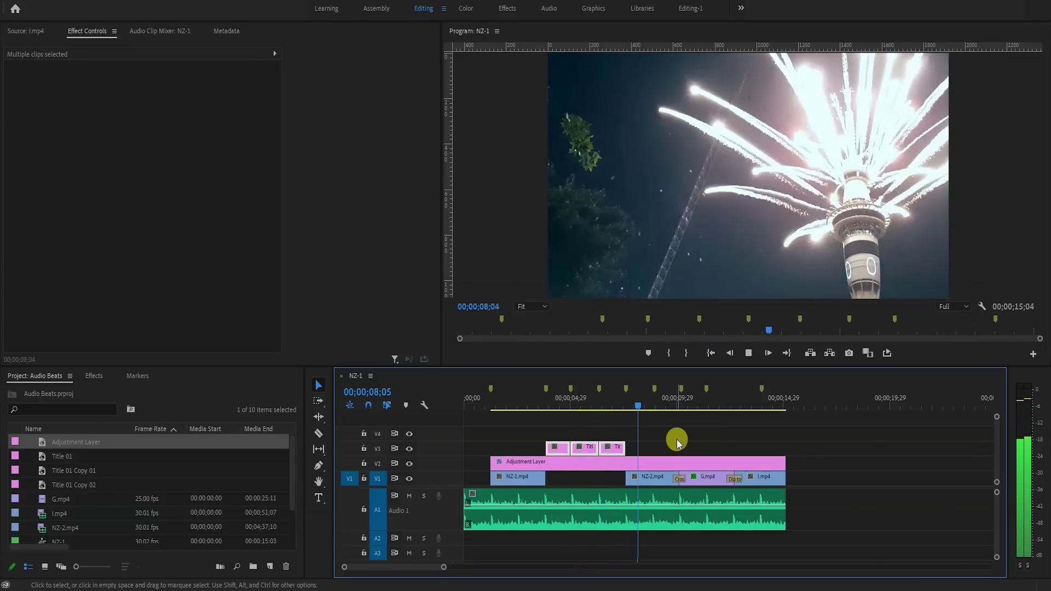
- Stop playback on the NZ-2.mp4 clip and toggle V2's output to compare the picture with and without the adjustment layer
key(space)
drag(643, 406, 661, 405)
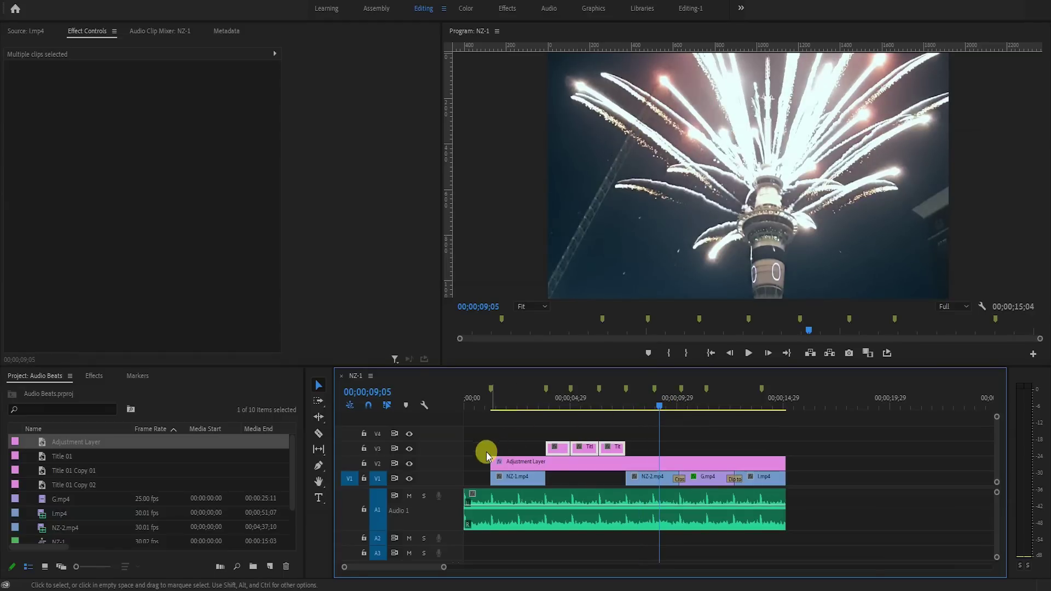
click(409, 465)
click(409, 464)
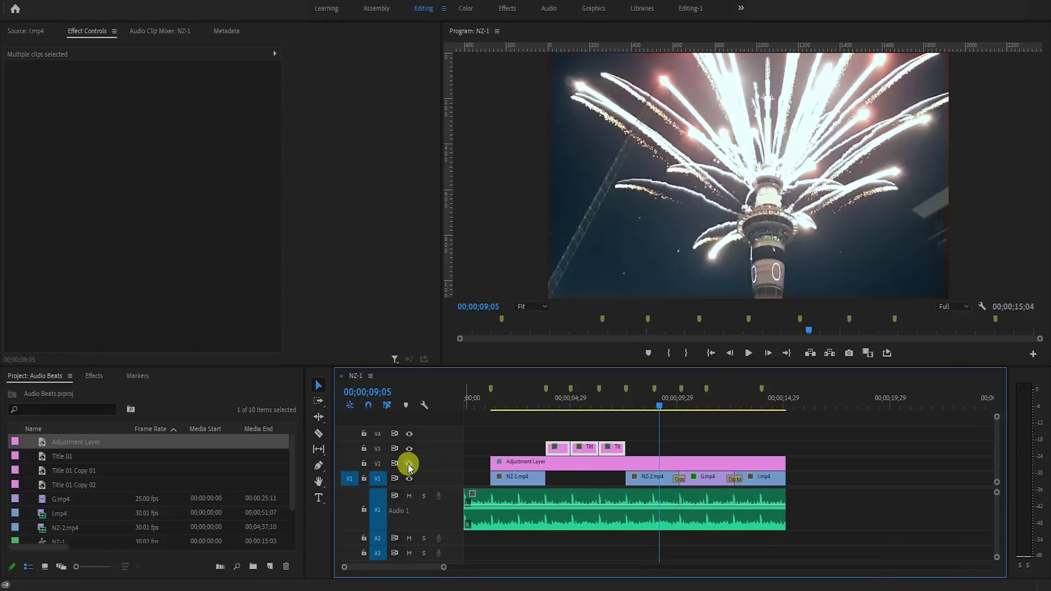
click(409, 464)
click(409, 465)
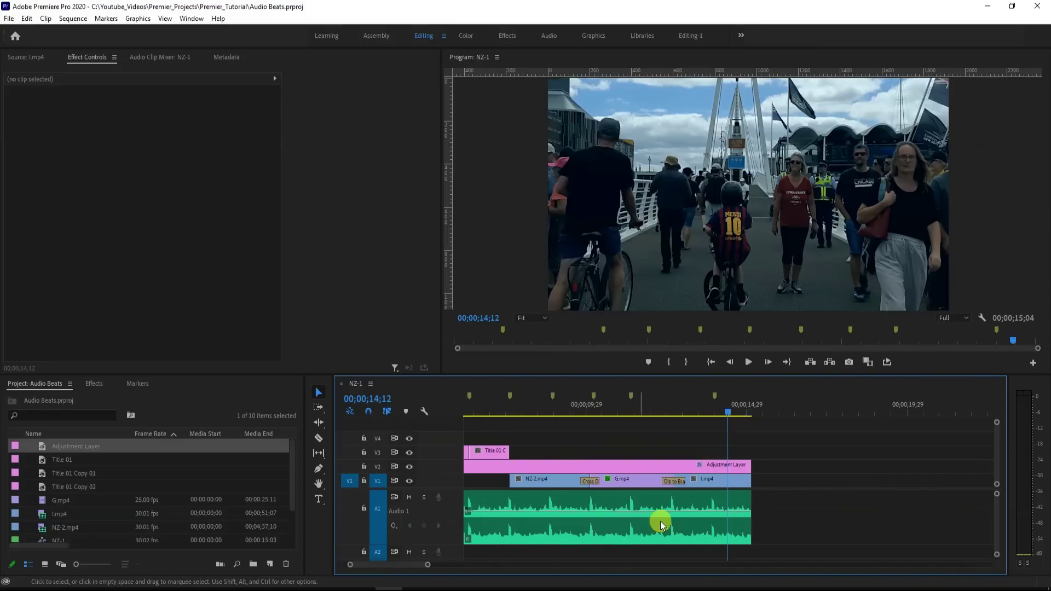
- Fade out the music on A1 by adding volume keyframes at 00;00;13;28 and the clip's end, and lowering the end keyframe to the minimum
drag(731, 408, 712, 419)
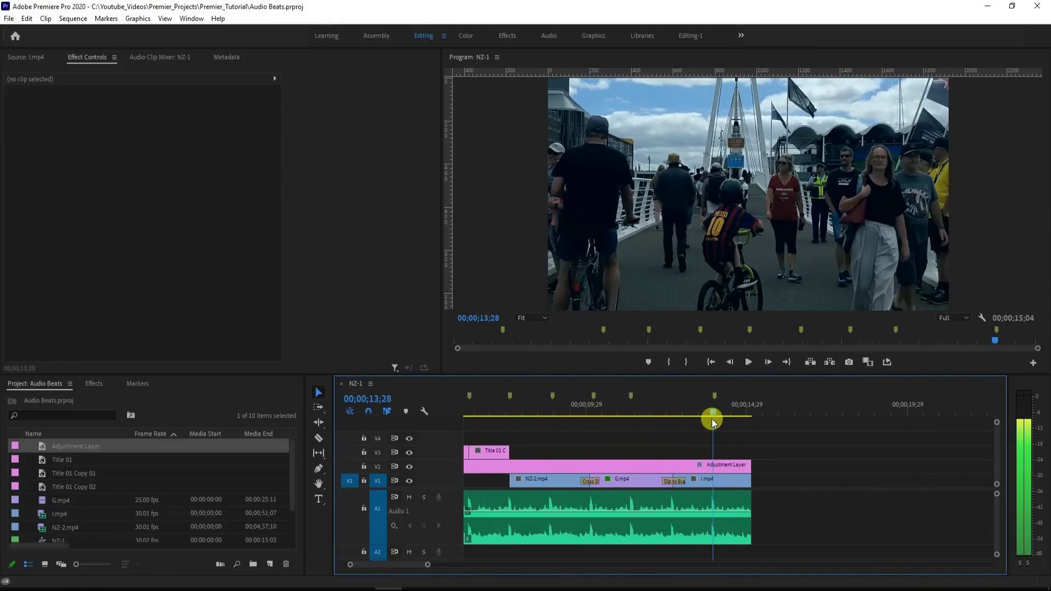
double_click(709, 505)
key(=)
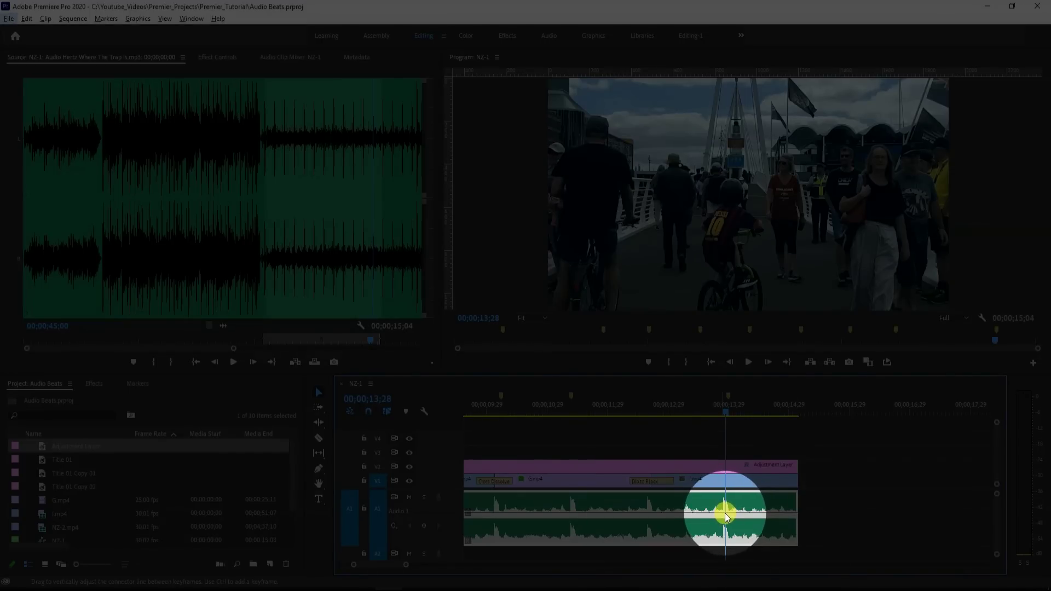
key(ctrl)
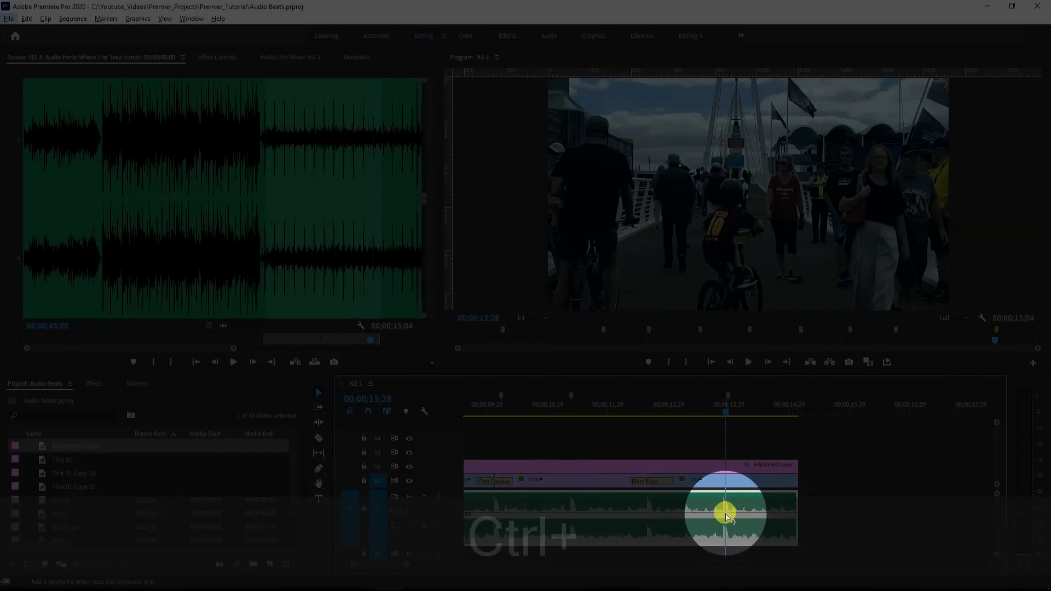
ctrl+click(727, 514)
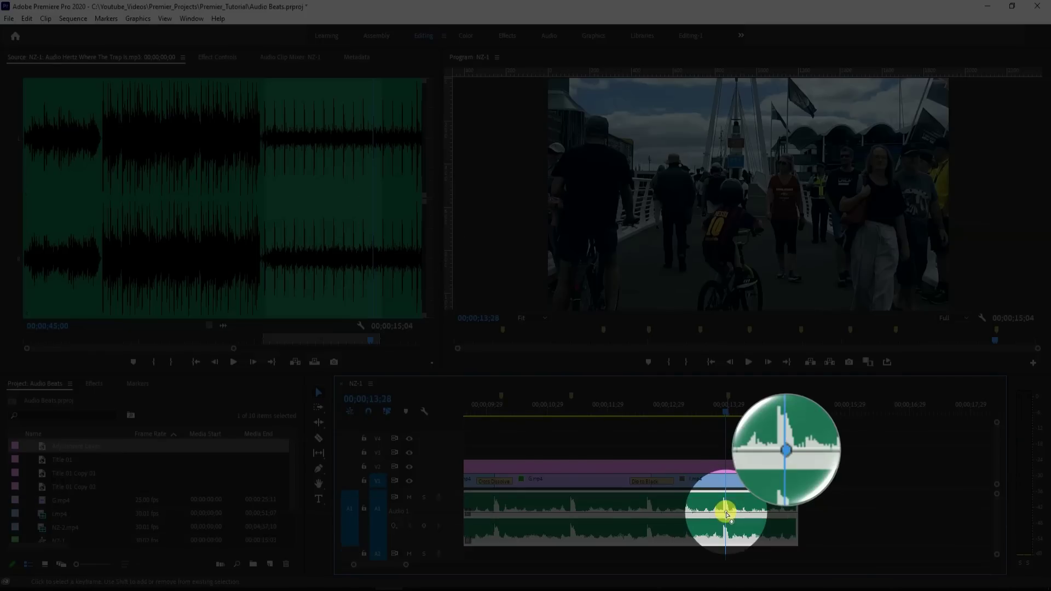
key(ctrl)
ctrl+click(796, 513)
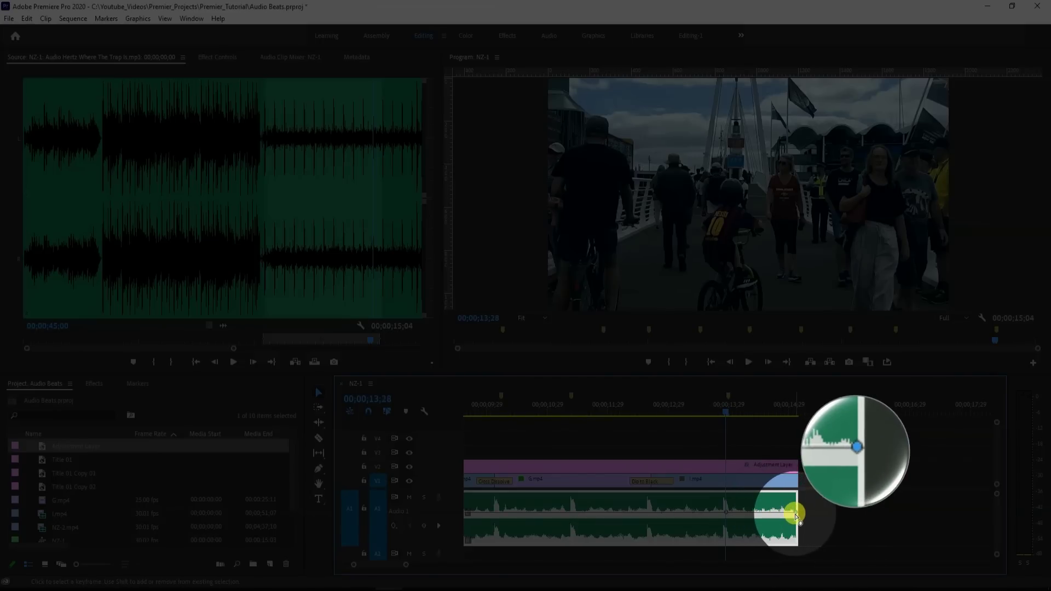
drag(794, 515, 797, 543)
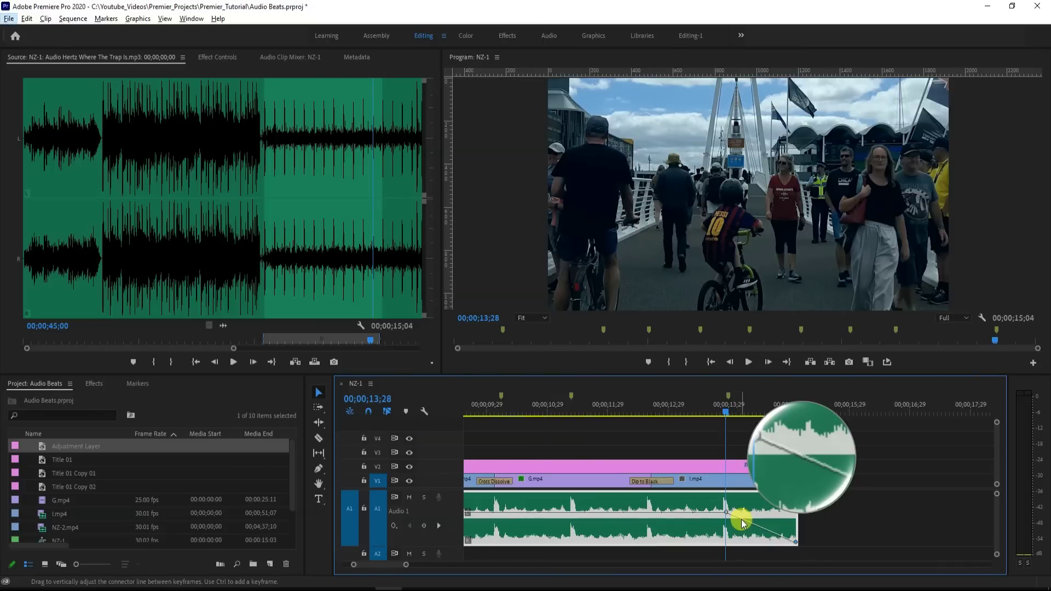
- Play the ending to check the audio fade and shift the first volume keyframe slightly later on the audio clip
drag(755, 413, 716, 416)
key(space)
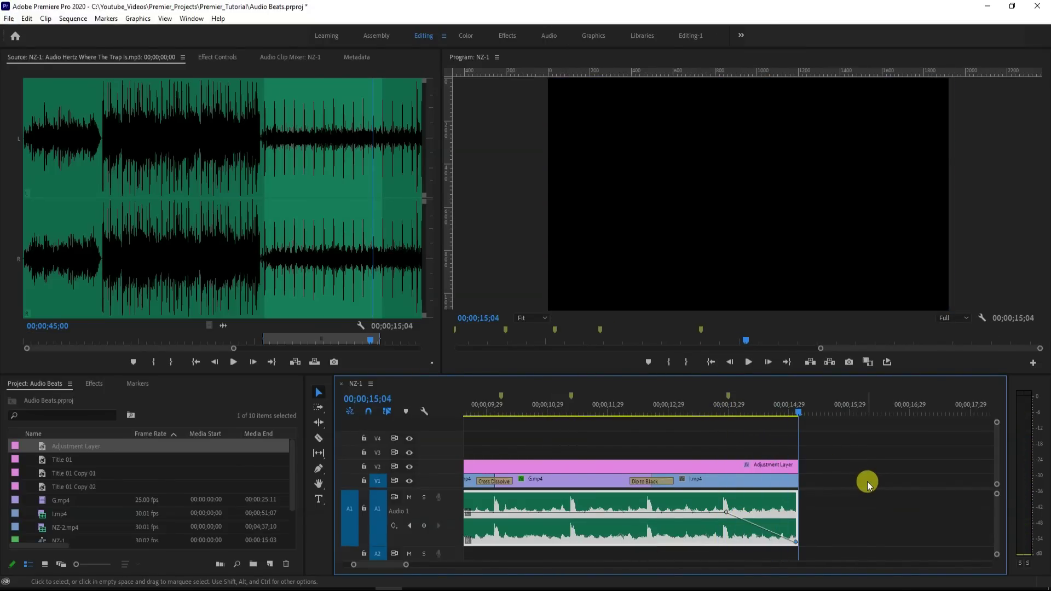
drag(798, 415, 713, 418)
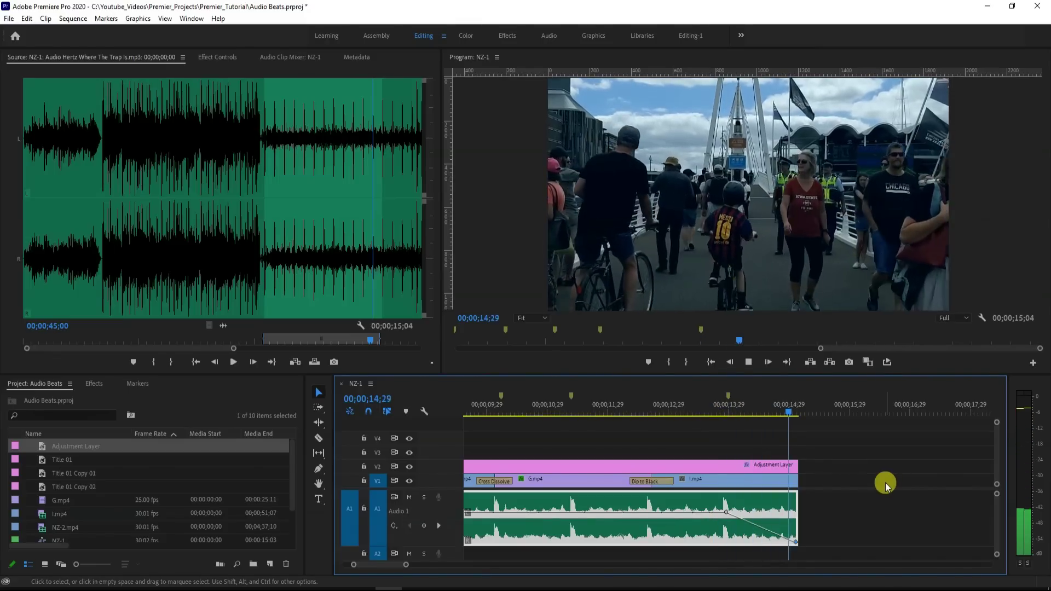
drag(800, 413, 713, 413)
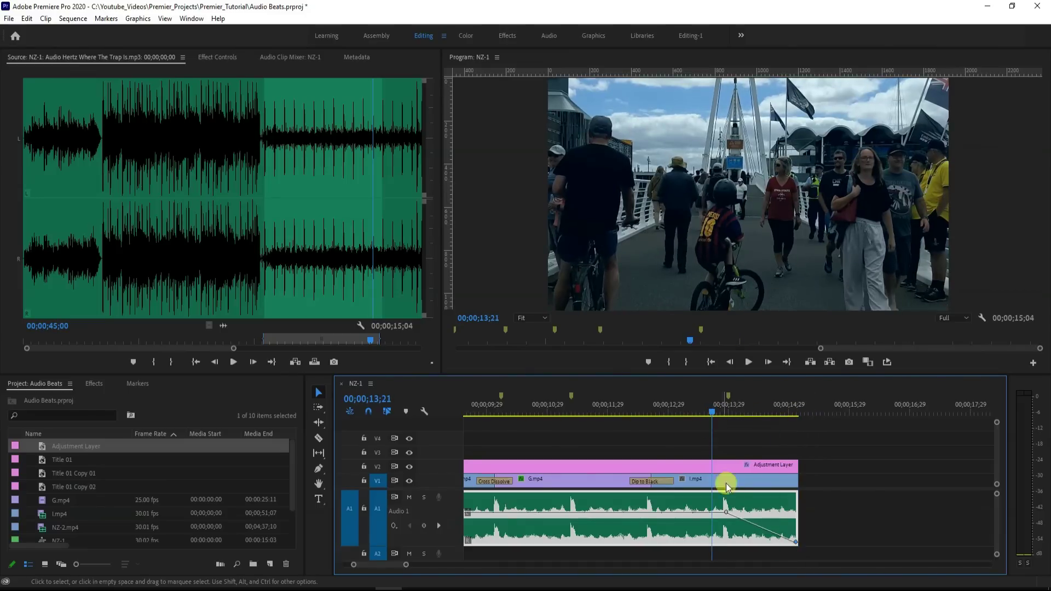
click(727, 513)
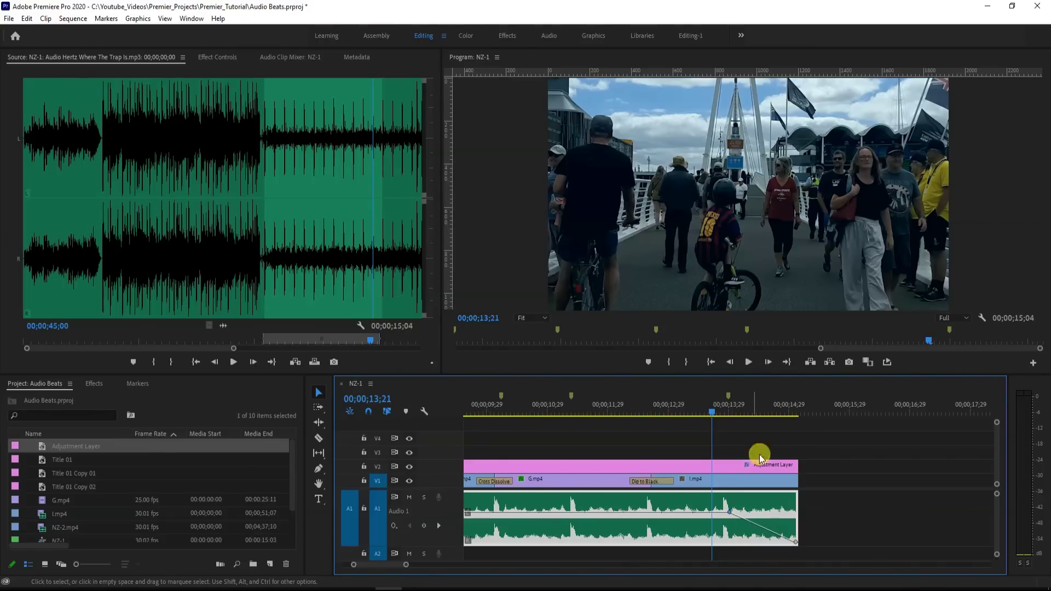
key(space)
click(795, 416)
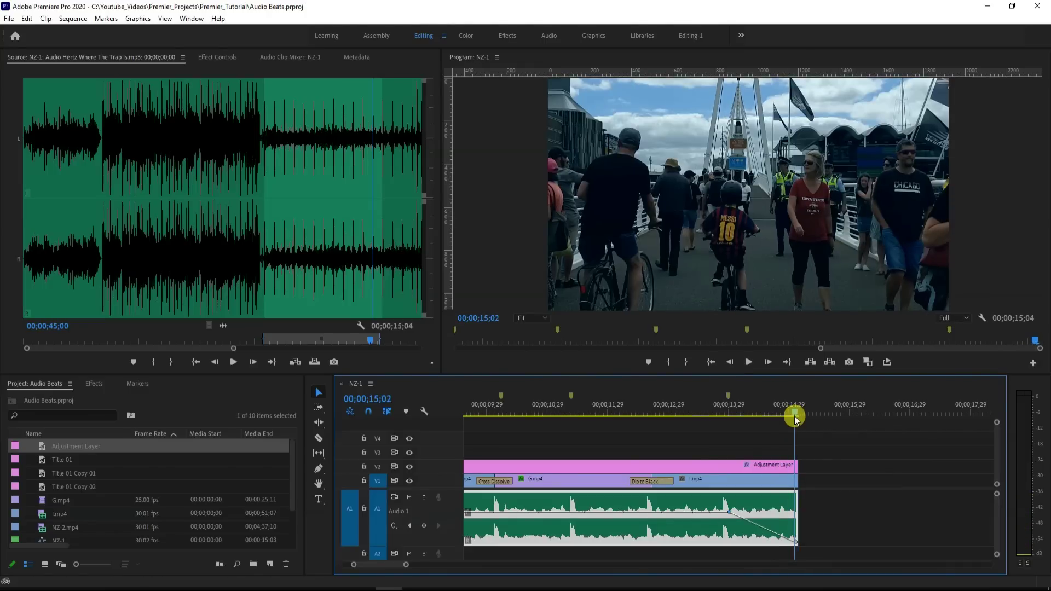
- Turn off V2's output to hide the adjustment layer and scrub through the end of the I.mp4 clip
click(410, 467)
drag(795, 416, 781, 414)
key(minus)
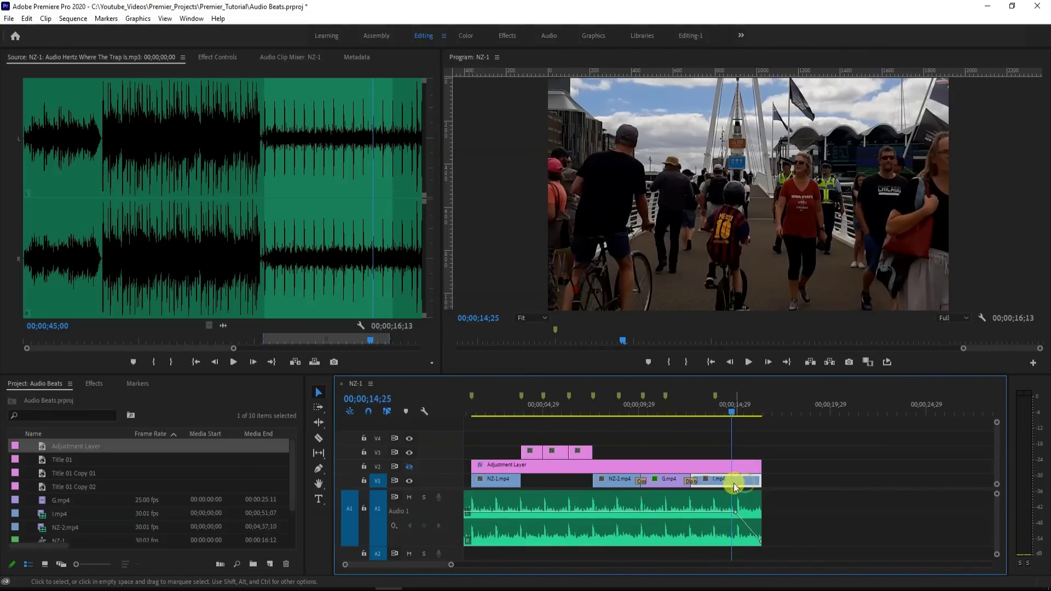
mouse_move(736, 412)
mouse_down()
mouse_move(750, 412)
mouse_move(735, 420)
mouse_up()
- Fade I.mp4 to black with Opacity keyframes of 100% at 00;00;15;10 and 0% at 00;00;16;12
click(745, 483)
click(222, 57)
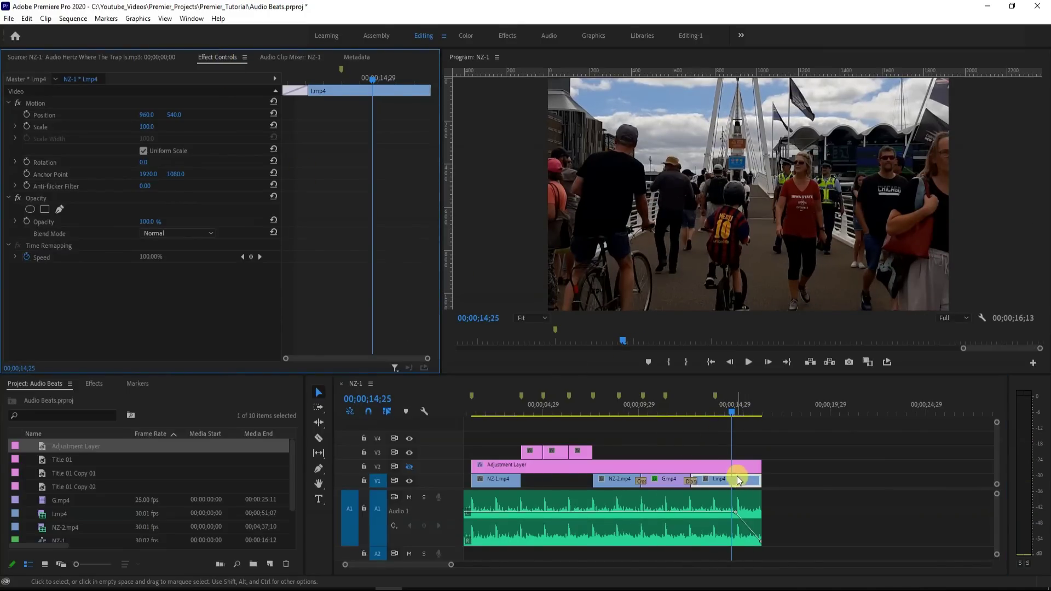
click(26, 221)
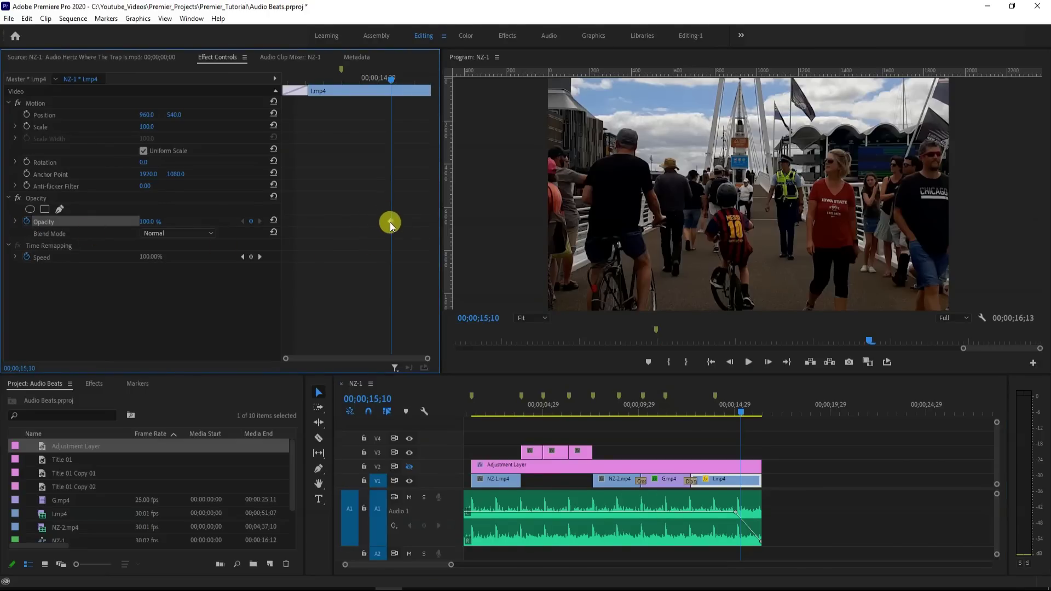
click(395, 83)
drag(393, 80, 432, 92)
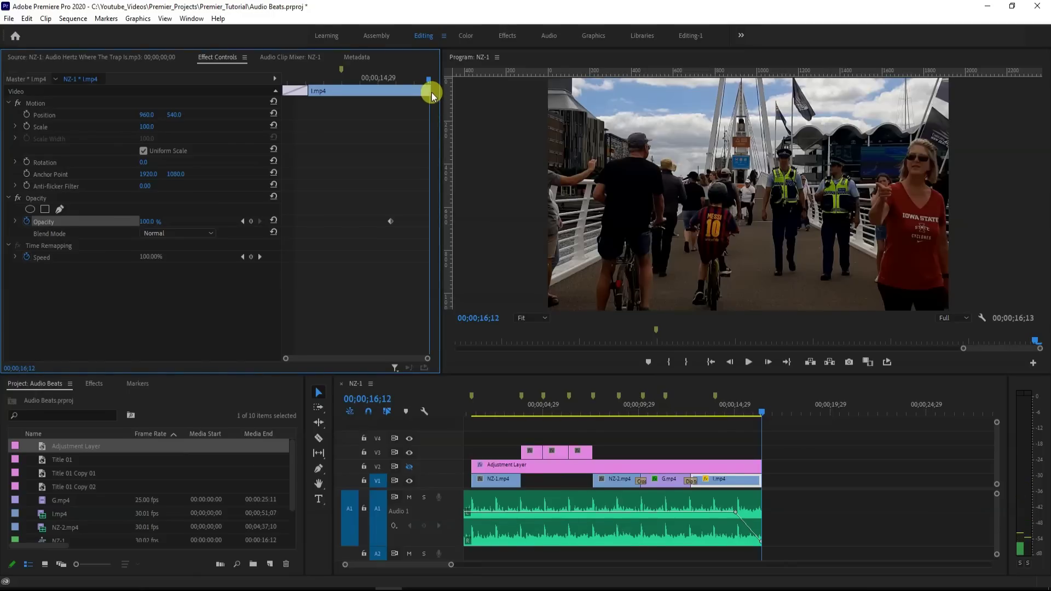
click(150, 222)
text(0)
key(Return)
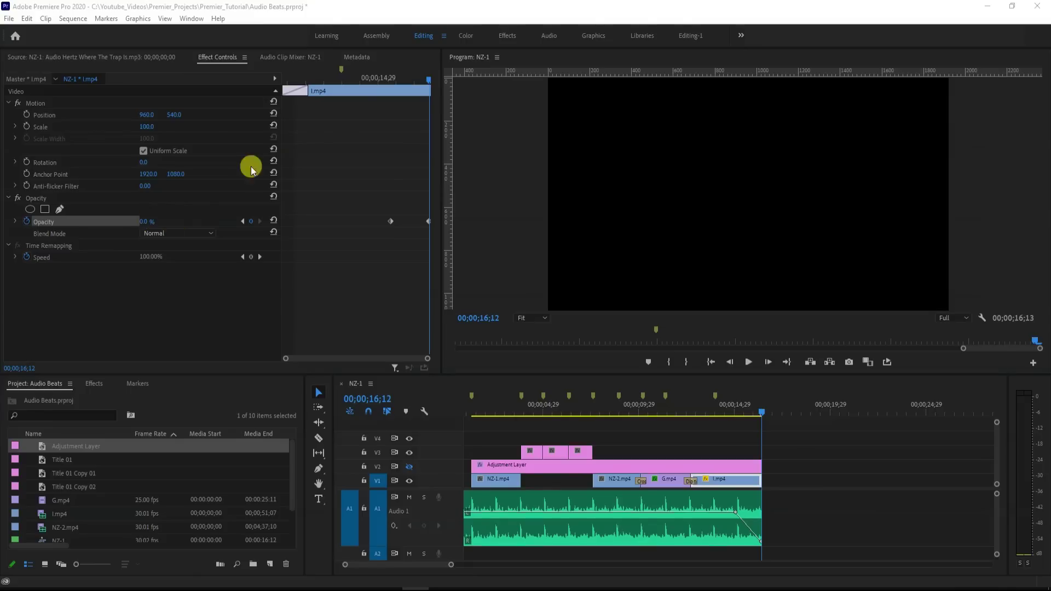
- Play the end of the sequence, including in a maximized Program monitor, to check the picture and audio fade-out
drag(429, 81, 390, 90)
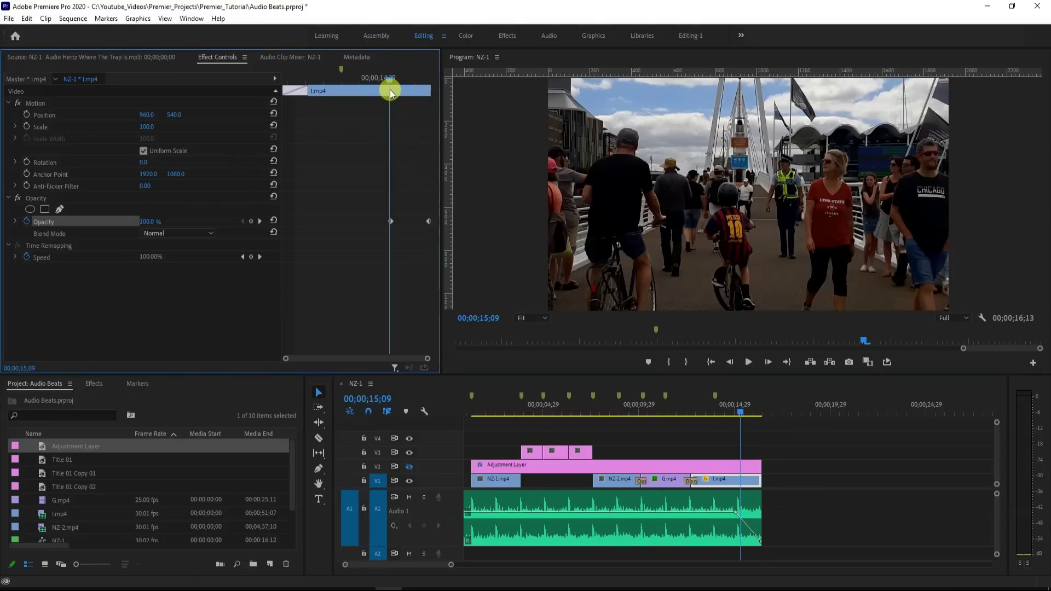
key(space)
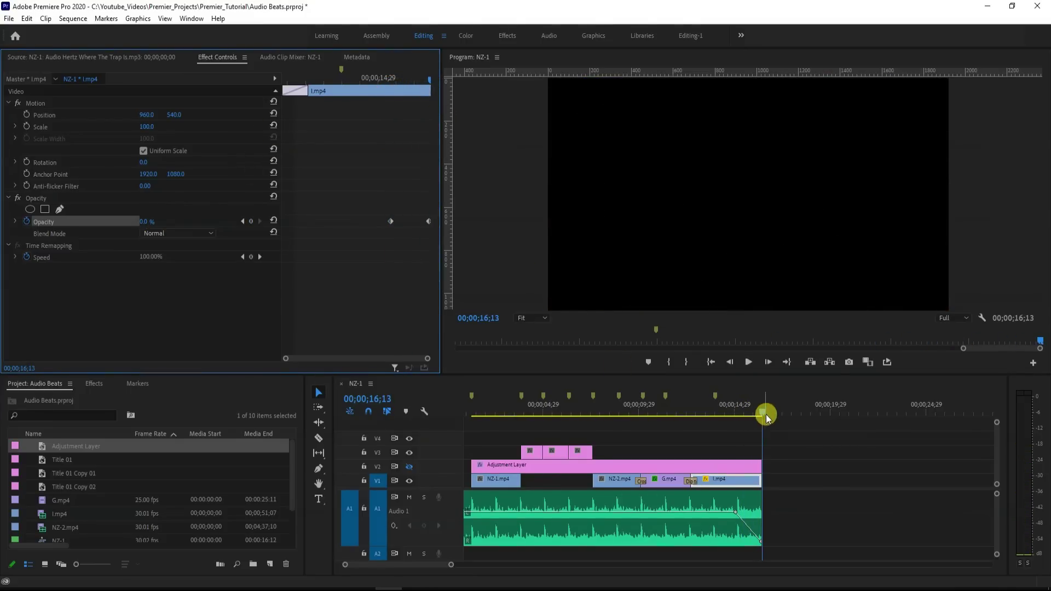
drag(762, 411, 711, 416)
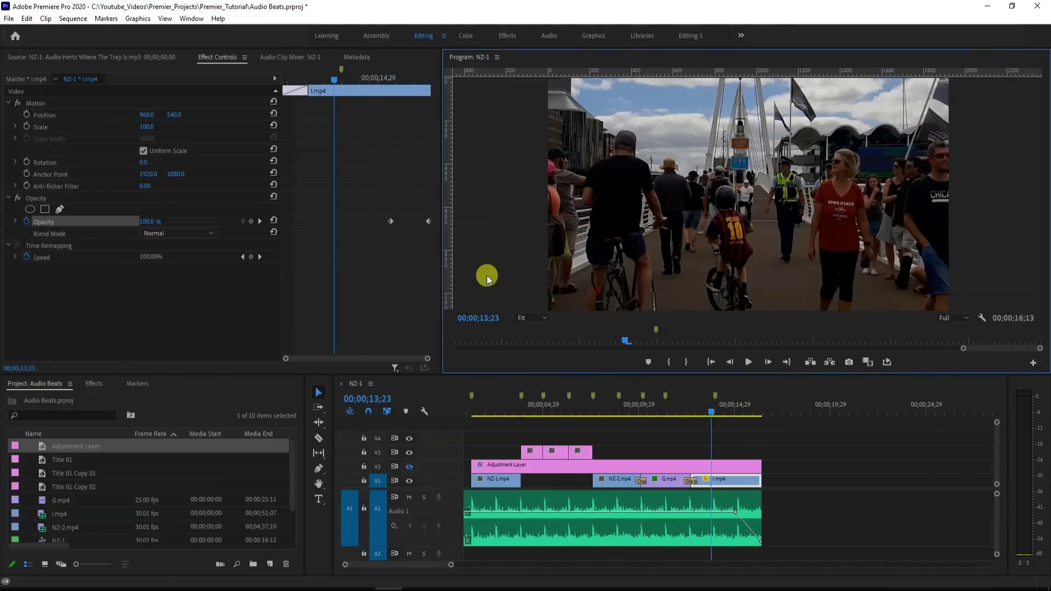
key(grave)
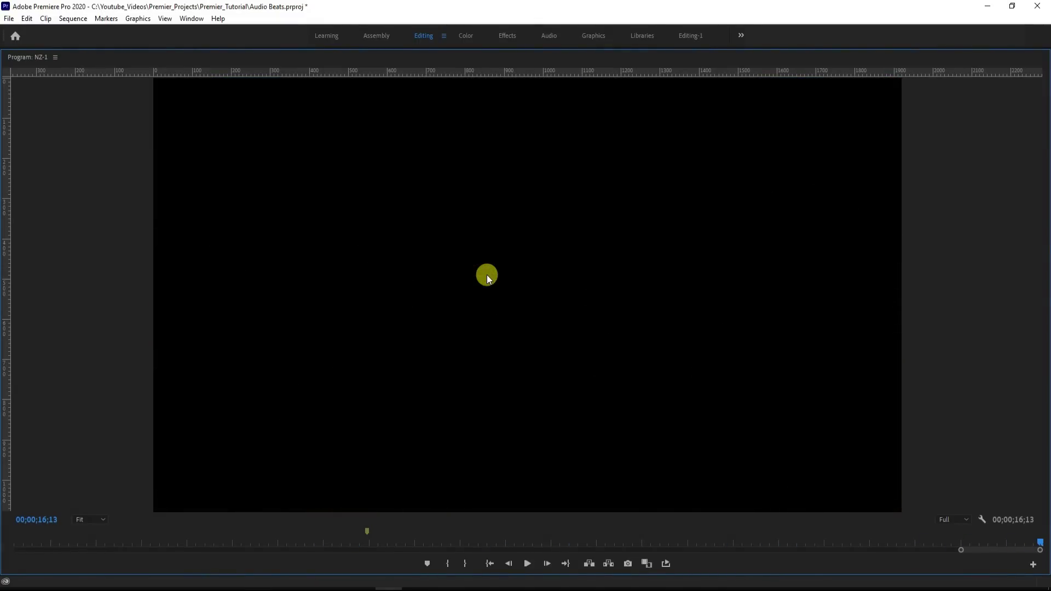
key(grave)
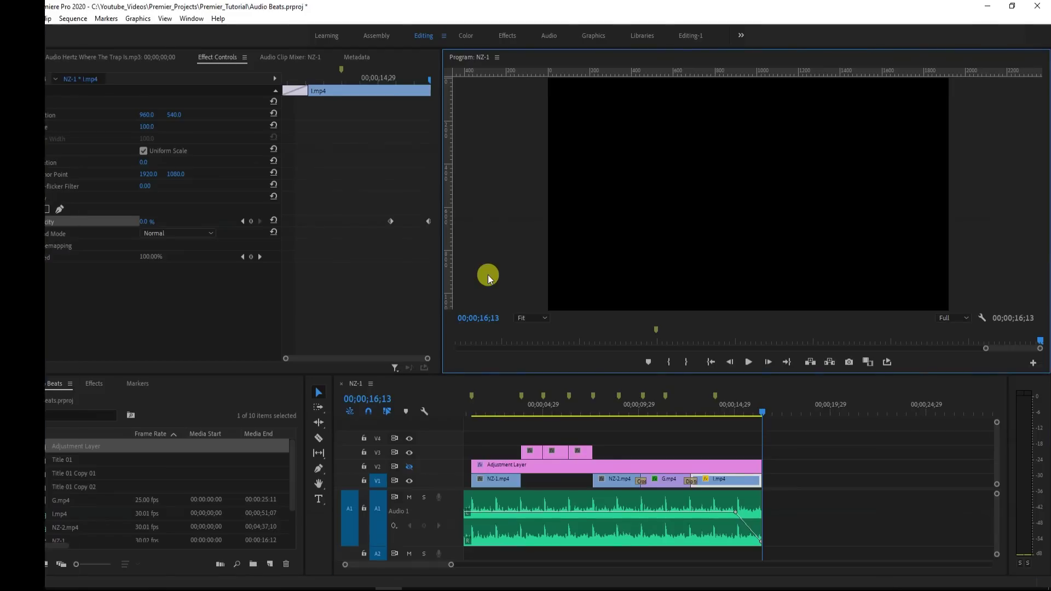
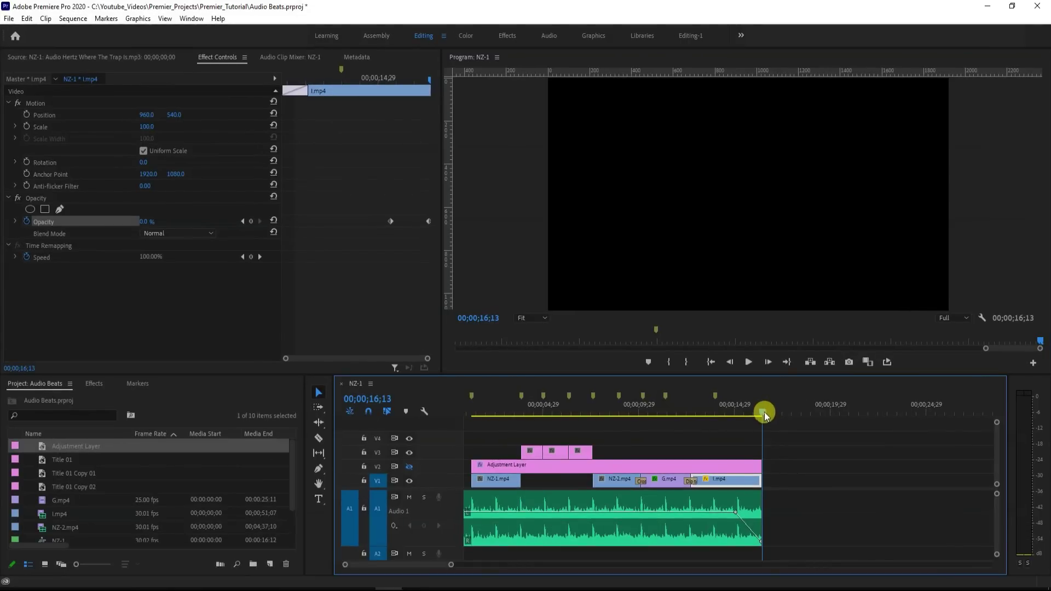
drag(764, 412, 720, 415)
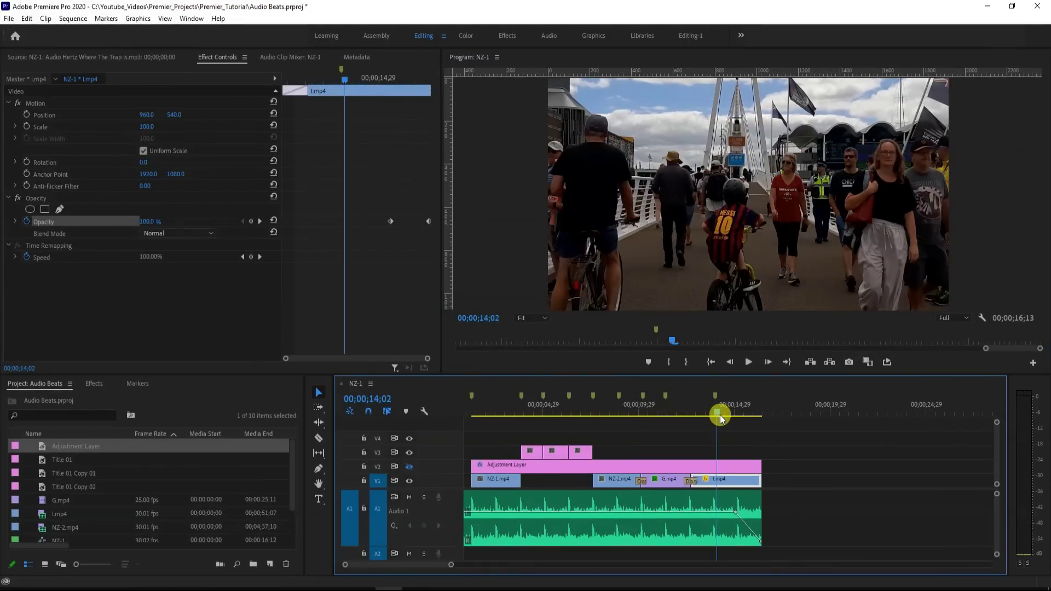
key(space)
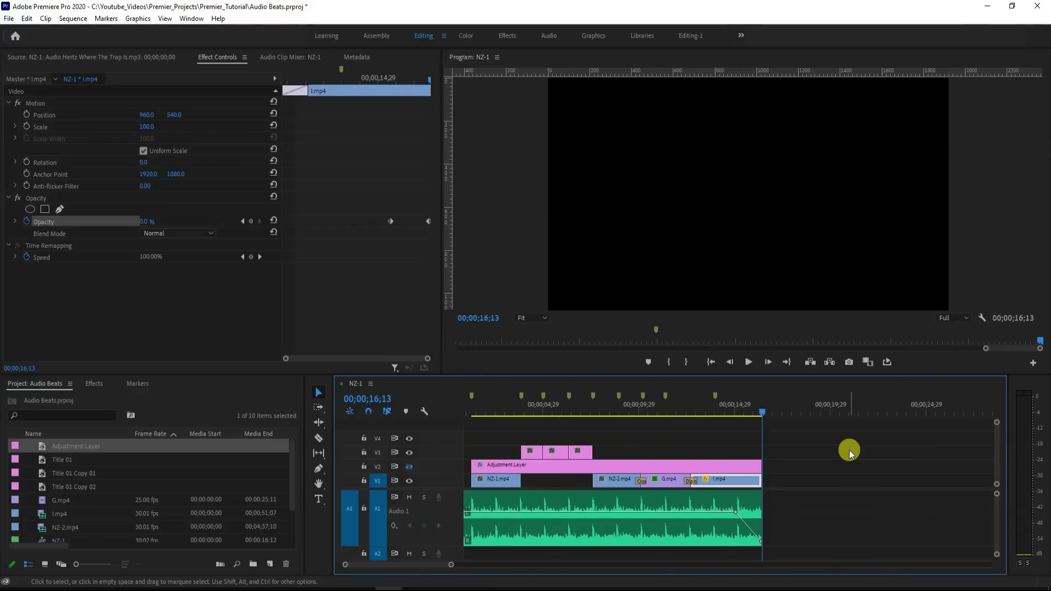
- Deselect the clips and play the sequence from its start through the NZ-1.mp4 clip
click(778, 429)
key(equal)
key(equal)
key(Home)
key(space)
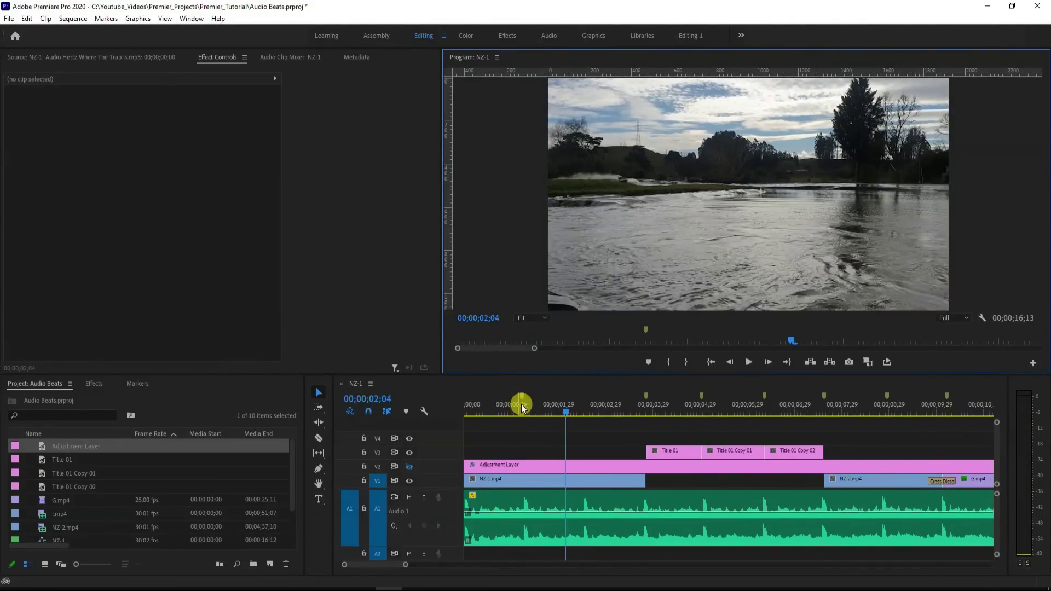
- Split NZ-1.mp4 at every frame from the first beat marker at 00;00;01;06 up to 00;00;01;20 with the Razor tool
drag(566, 414, 523, 412)
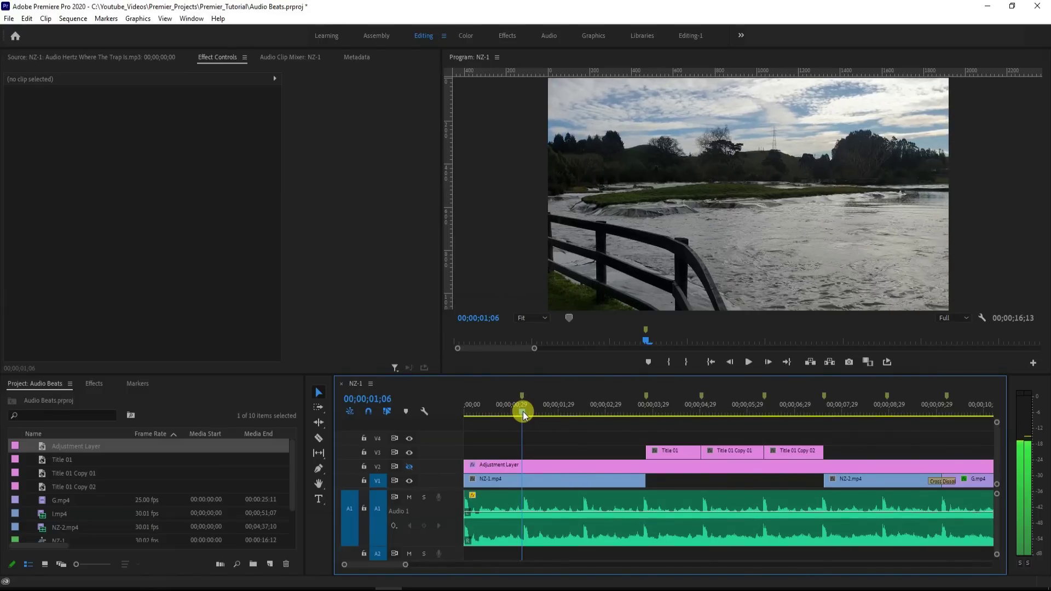
key(c)
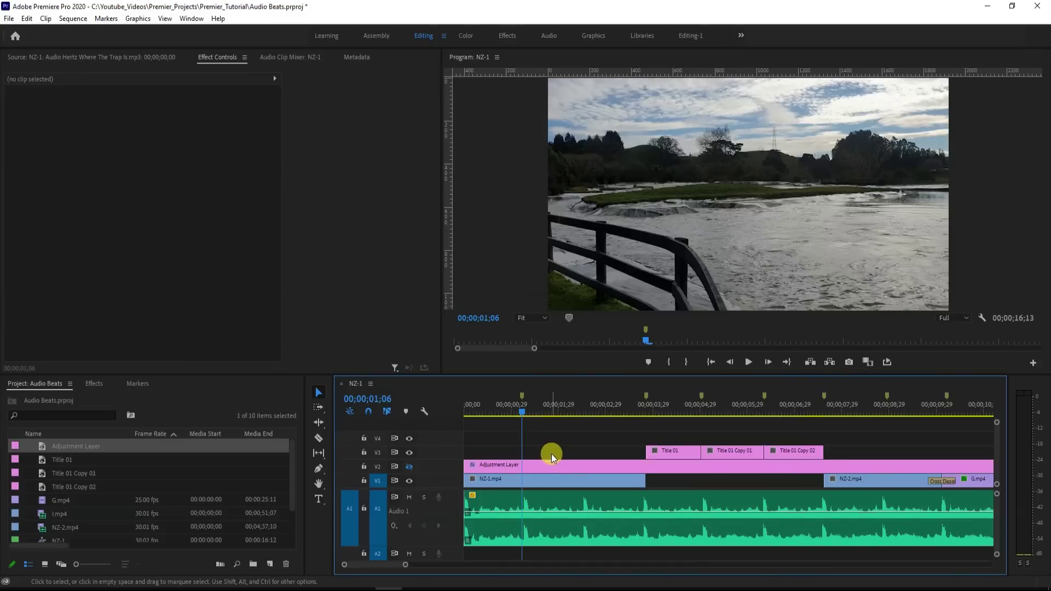
key(=)
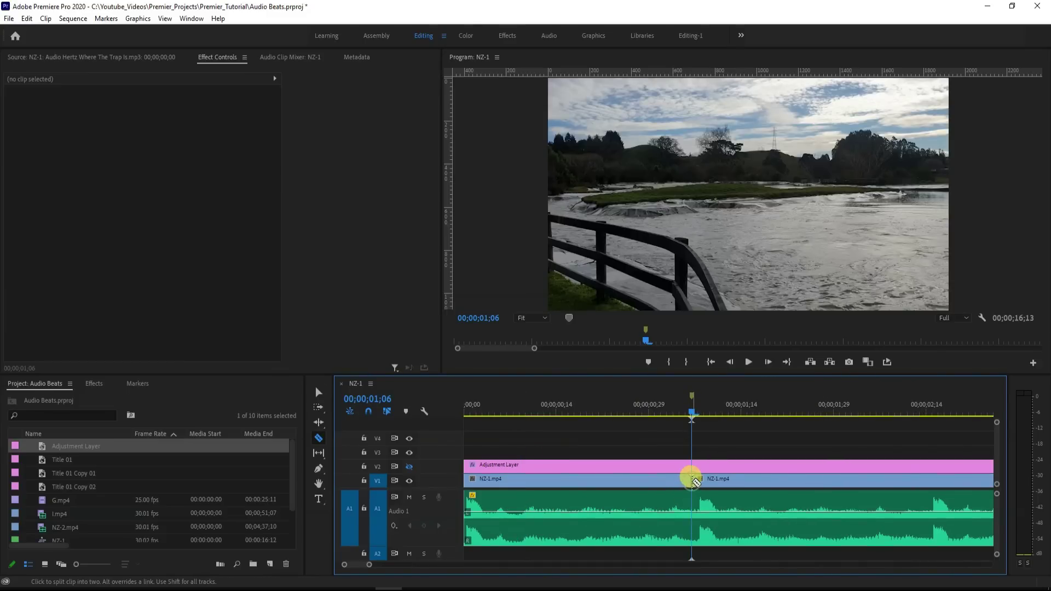
key(Right)
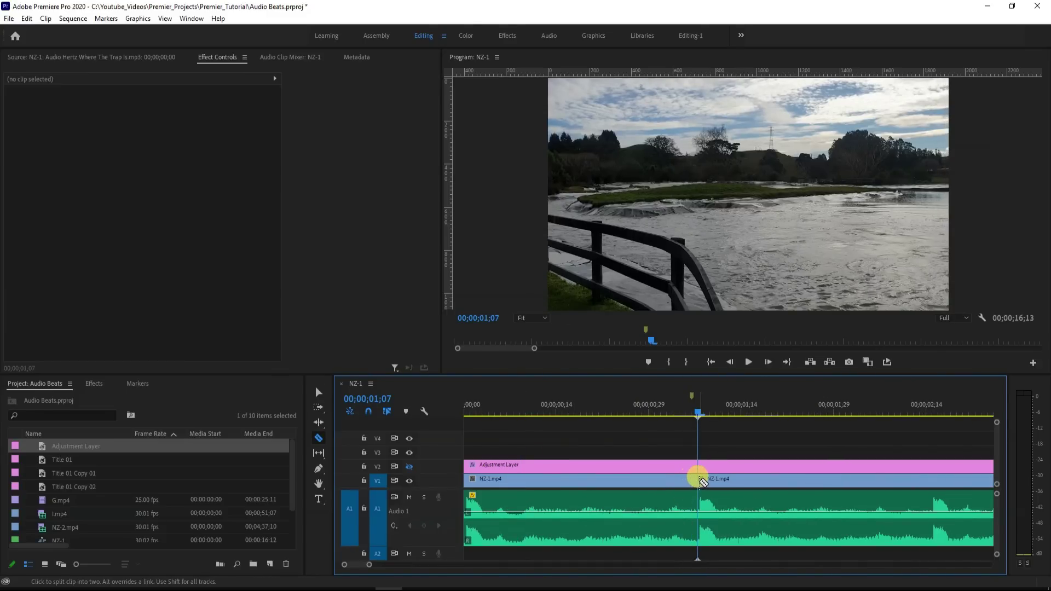
key(Right)
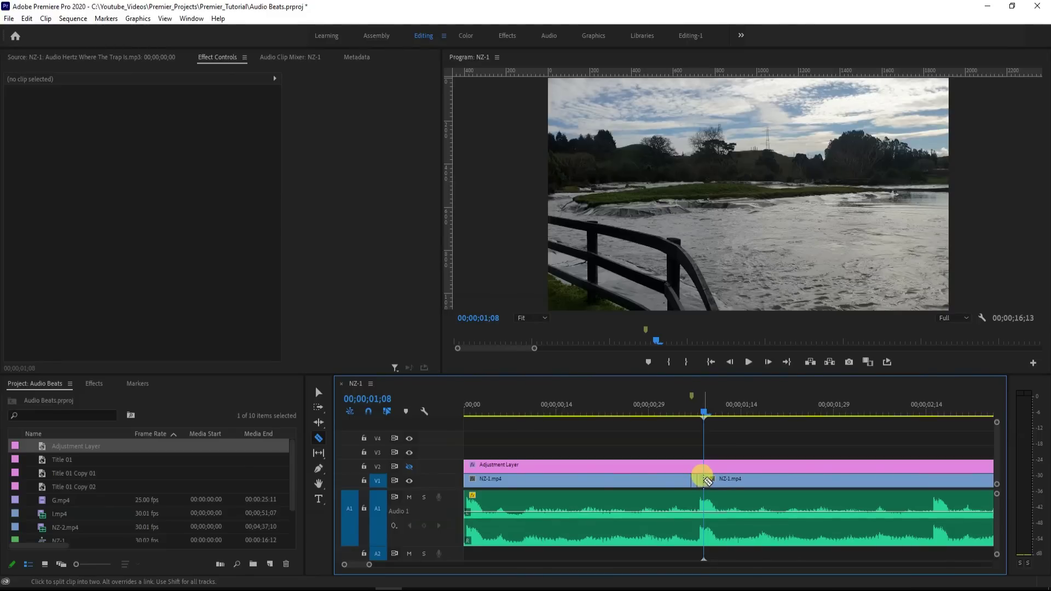
key(Right)
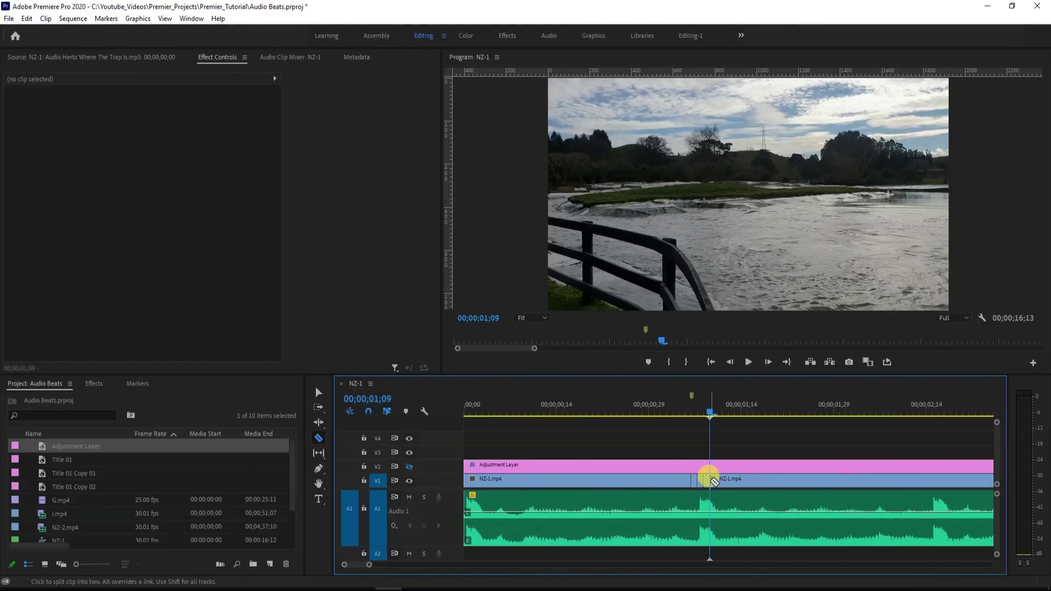
key(Right)
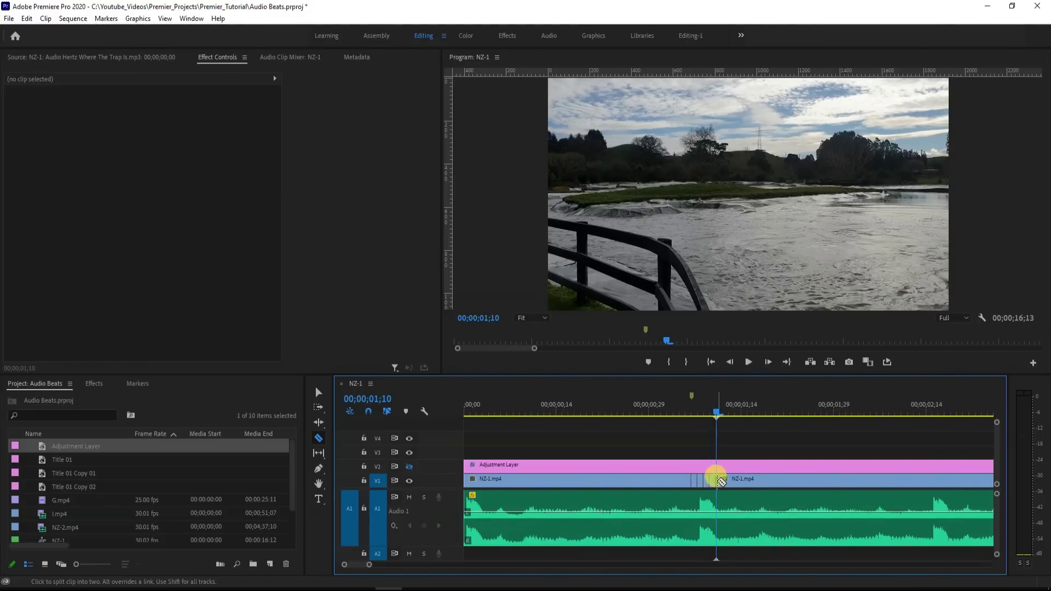
key(Right)
key(Right)
key(Right)
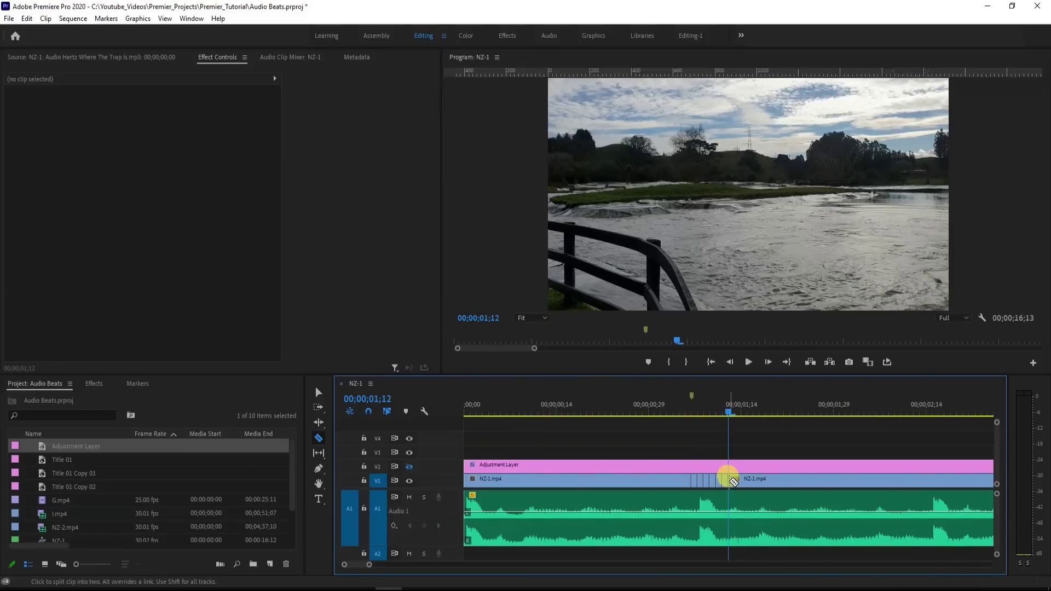
key(Right)
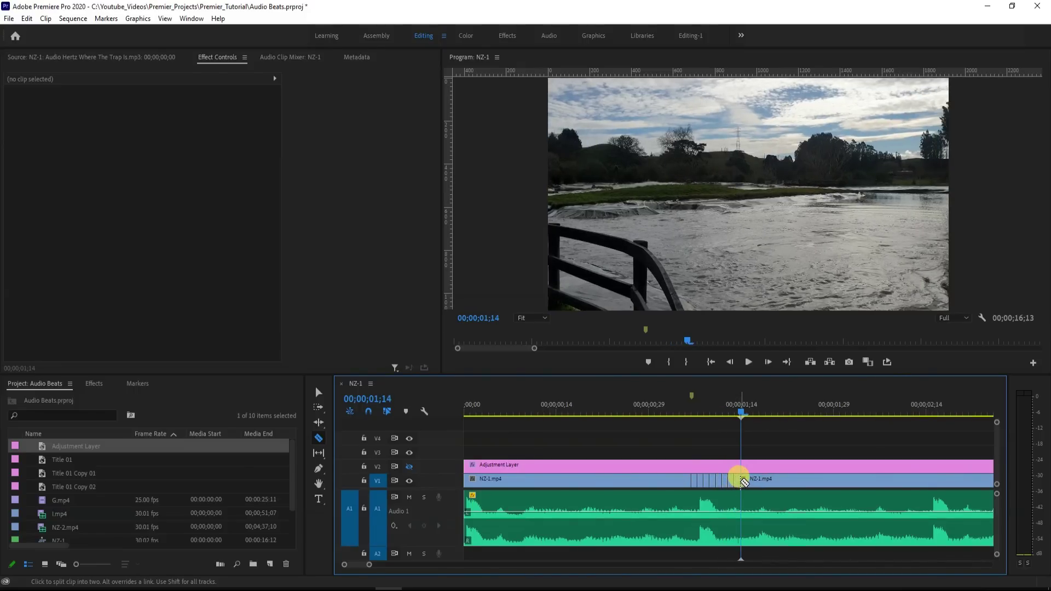
key(Right)
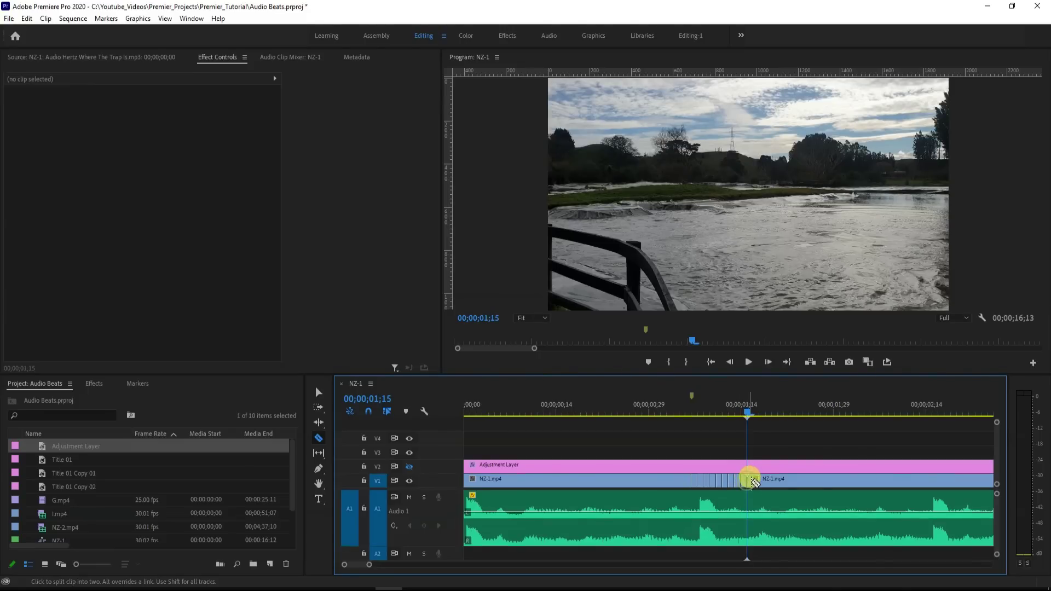
key(Right)
key(Right)
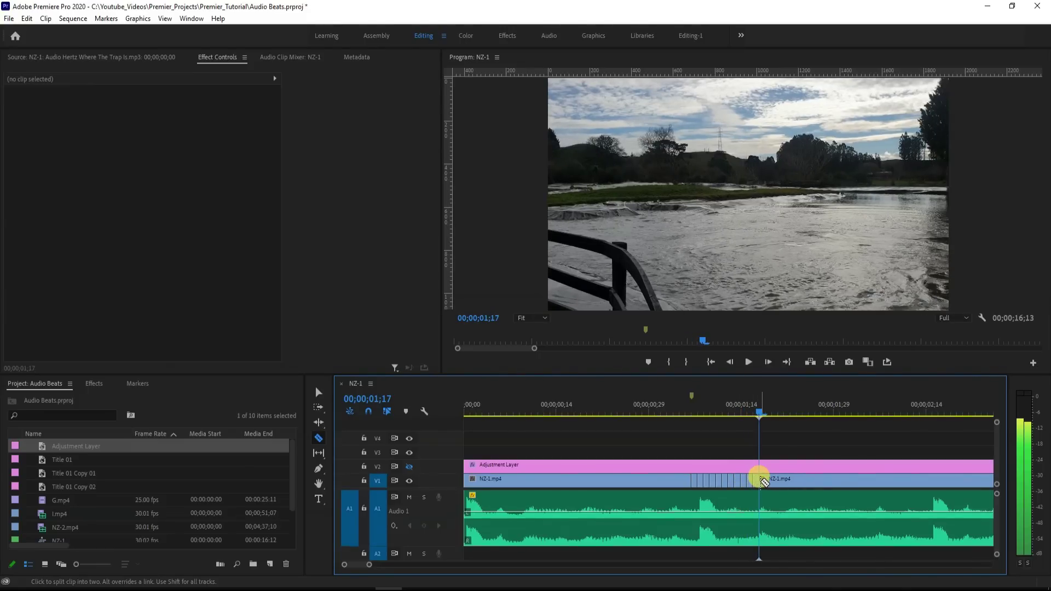
key(Right)
key(Right)
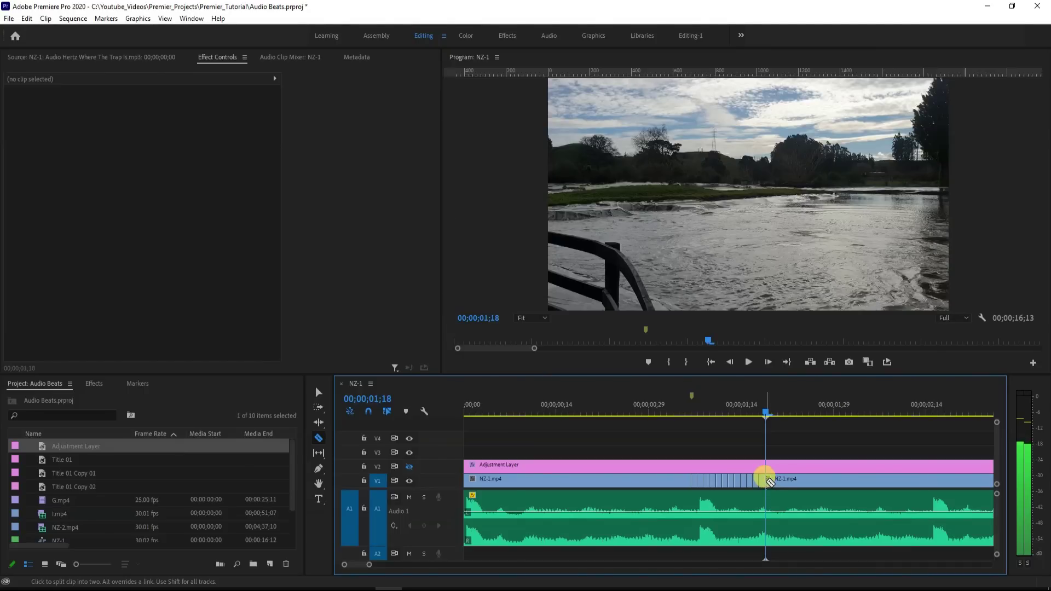
key(Right)
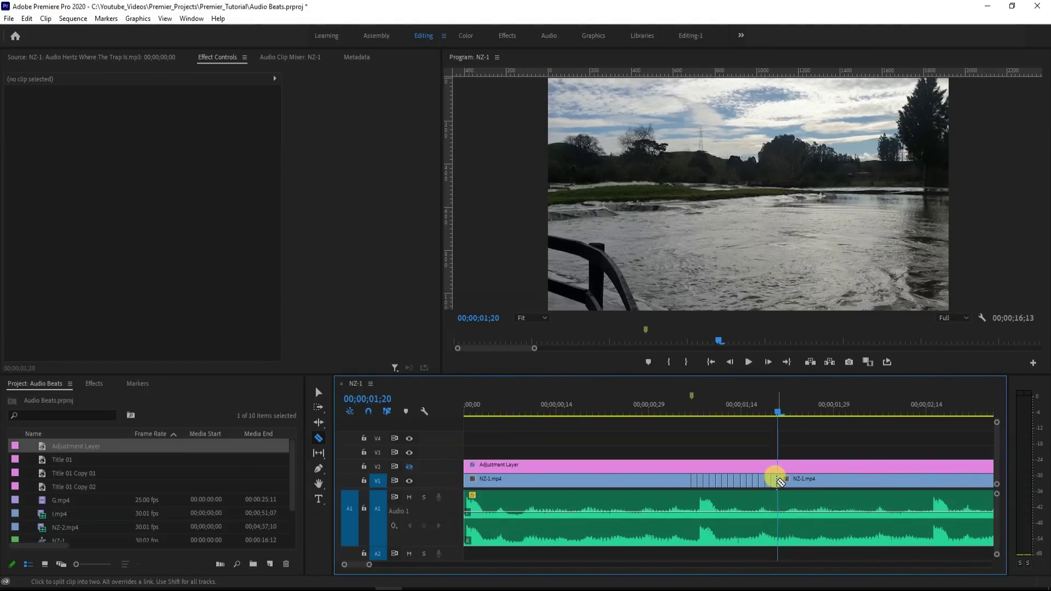
key(v)
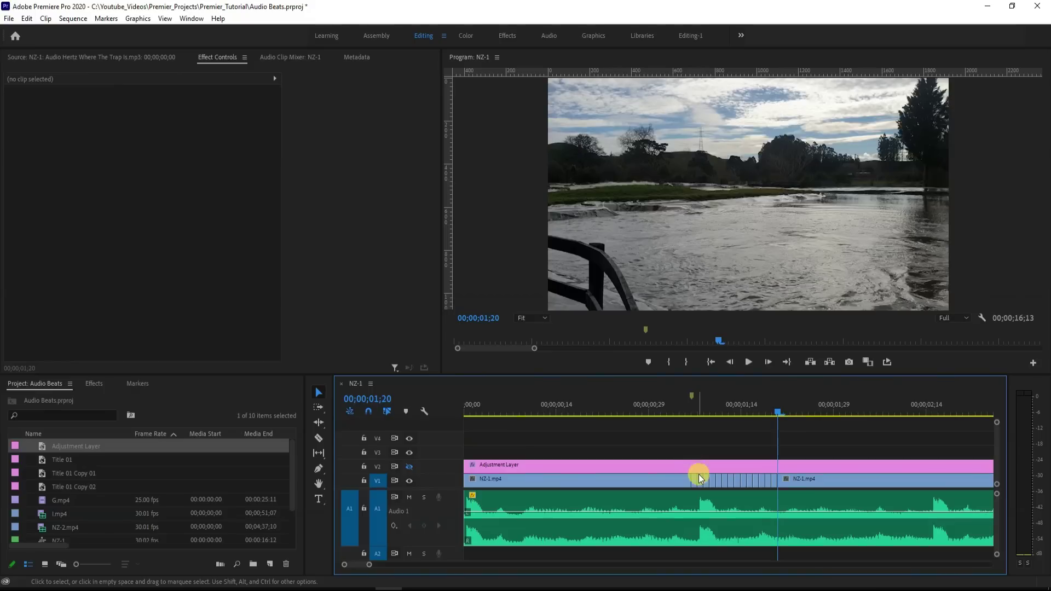
- Add a last split at 00;00;01;21 and delete every second one-frame piece of NZ-1.mp4, starting at 00;00;01;06
click(695, 484)
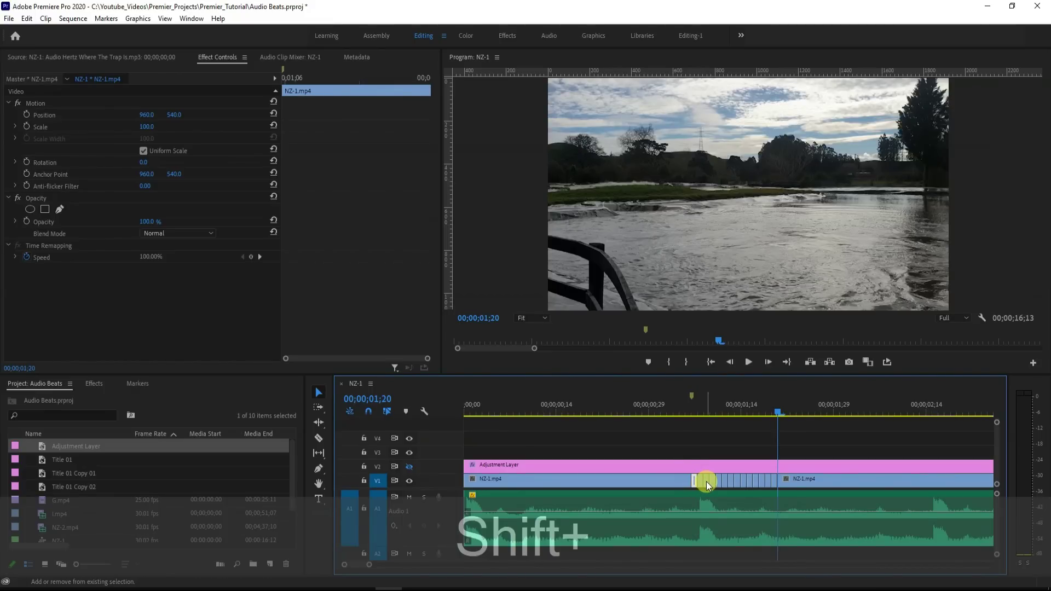
shift+click(707, 483)
shift+click(720, 484)
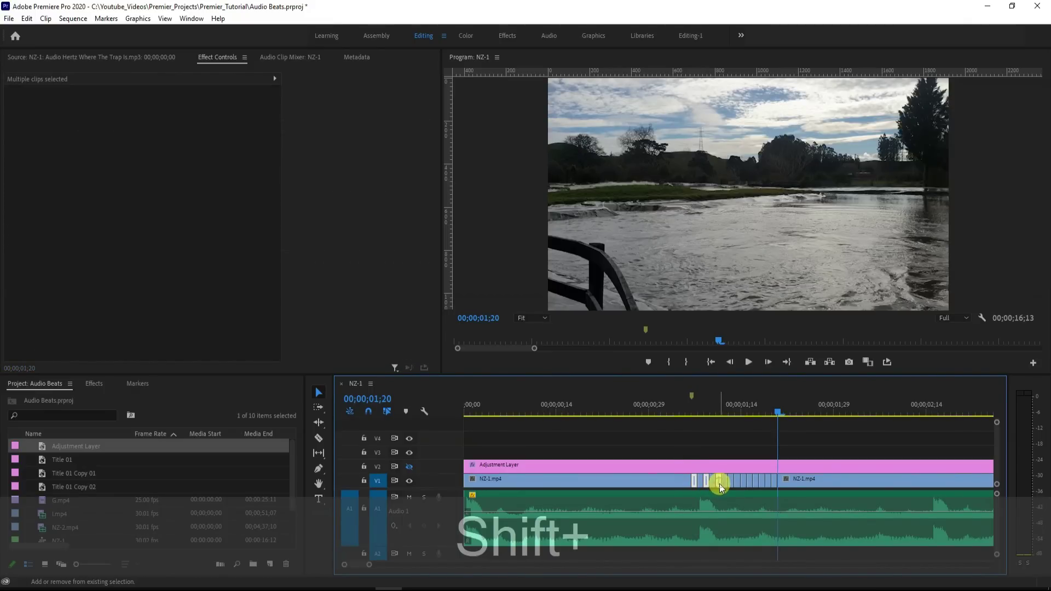
shift+click(731, 485)
shift+click(744, 486)
shift+click(756, 485)
shift+click(768, 484)
mouse_move(785, 482)
mouse_down()
mouse_move(720, 434)
mouse_move(805, 493)
mouse_move(788, 484)
mouse_up()
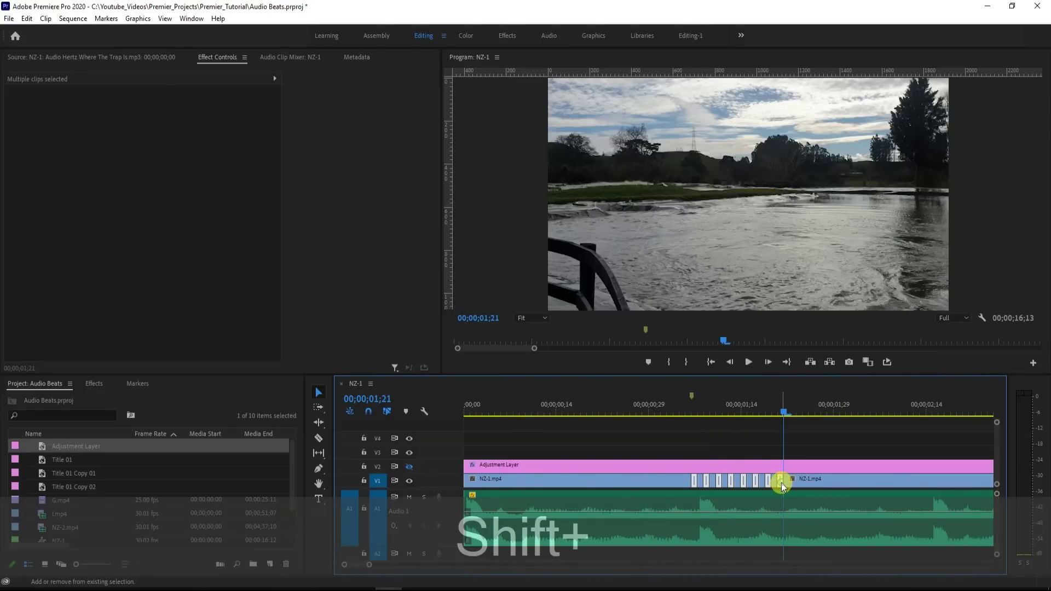
click(831, 451)
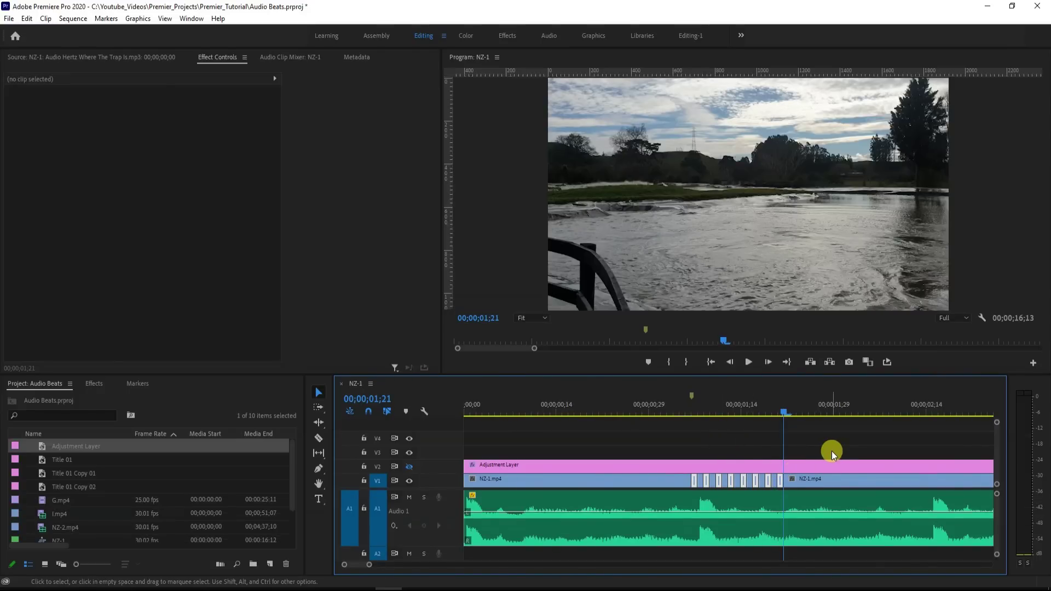
- Play the frame-gap section of NZ-1.mp4 around the first beat marker to check the flicker effect
click(684, 408)
key(space)
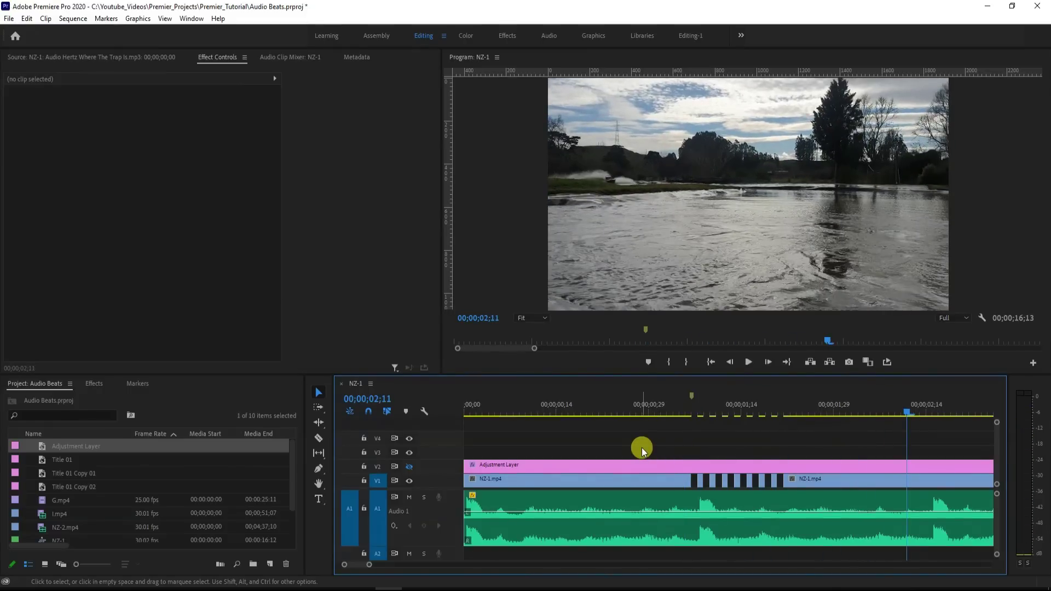
drag(370, 568, 419, 568)
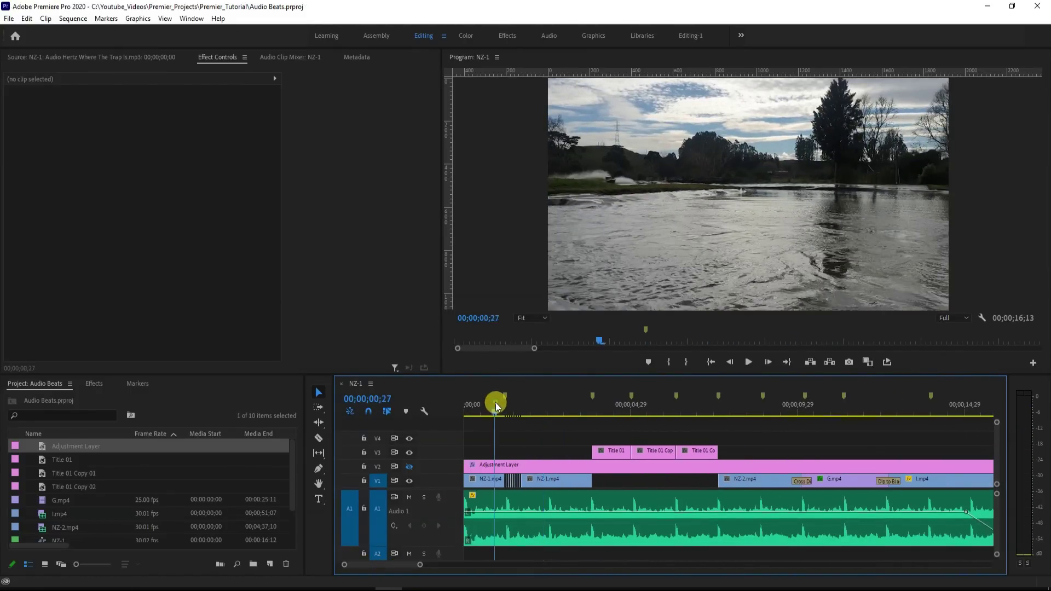
key(space)
key(space)
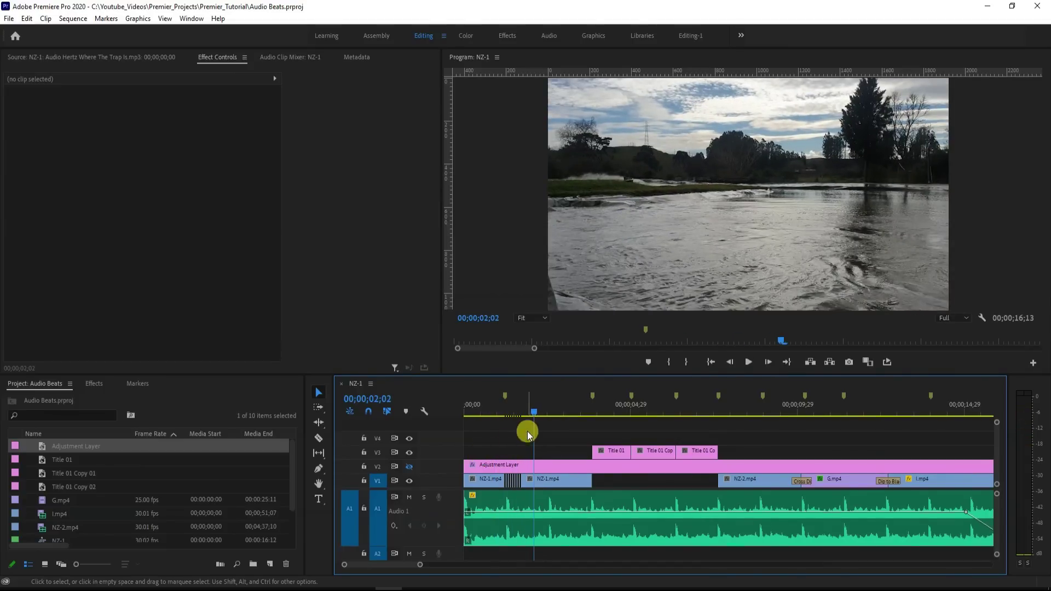
- Replay the flicker section from 00;00;00;23 in a maximized Program monitor, then restore the layout and continue playback
drag(535, 411, 493, 414)
click(491, 275)
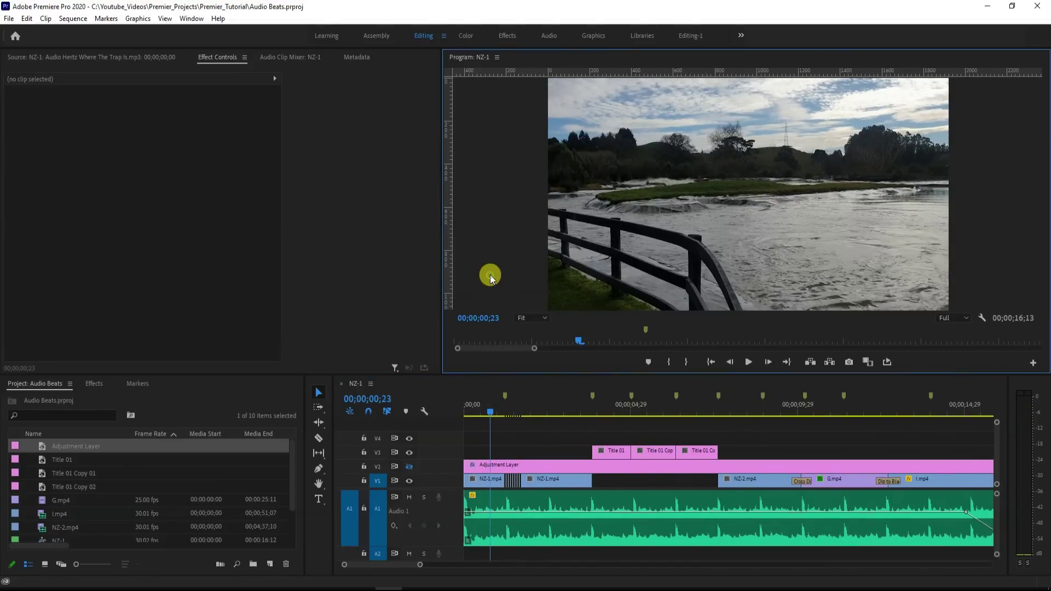
key(grave)
key(space)
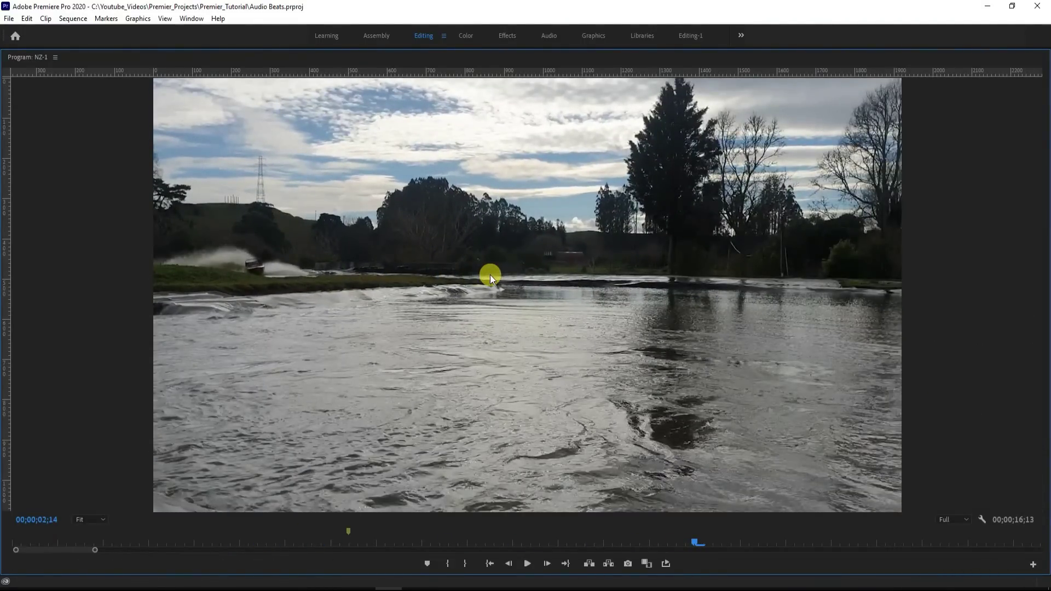
key(grave)
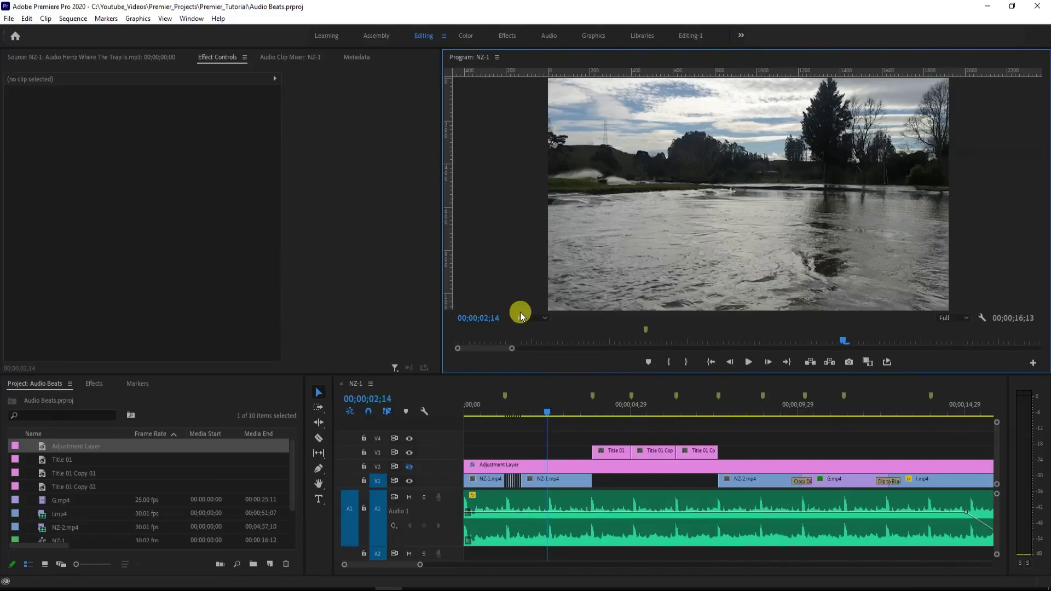
key(space)
key(space)
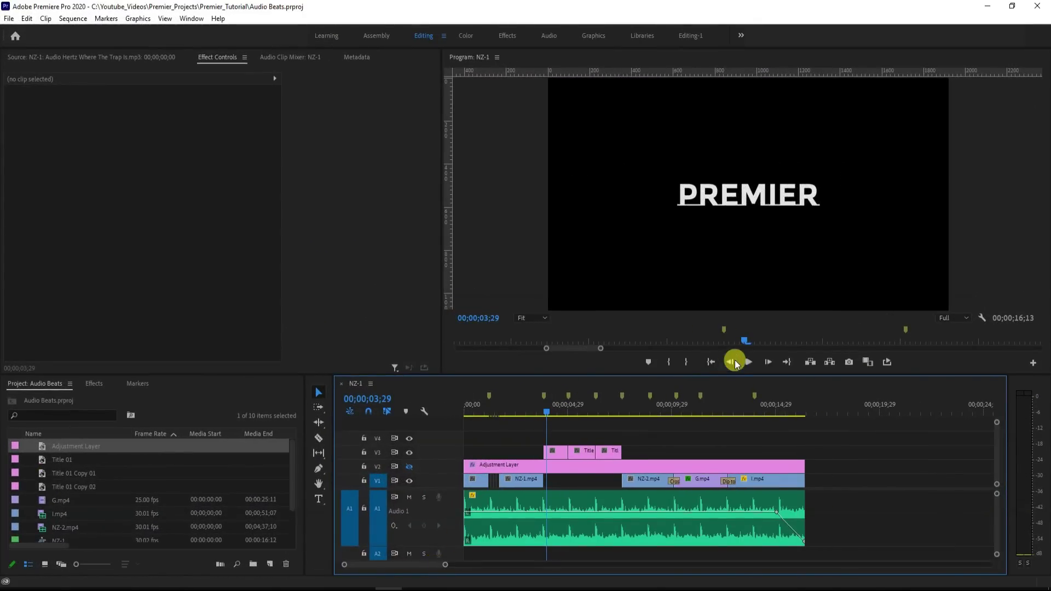
- Play the whole sequence from its start to review the edit, then return the playhead to 00;00;00;00
click(711, 363)
key(space)
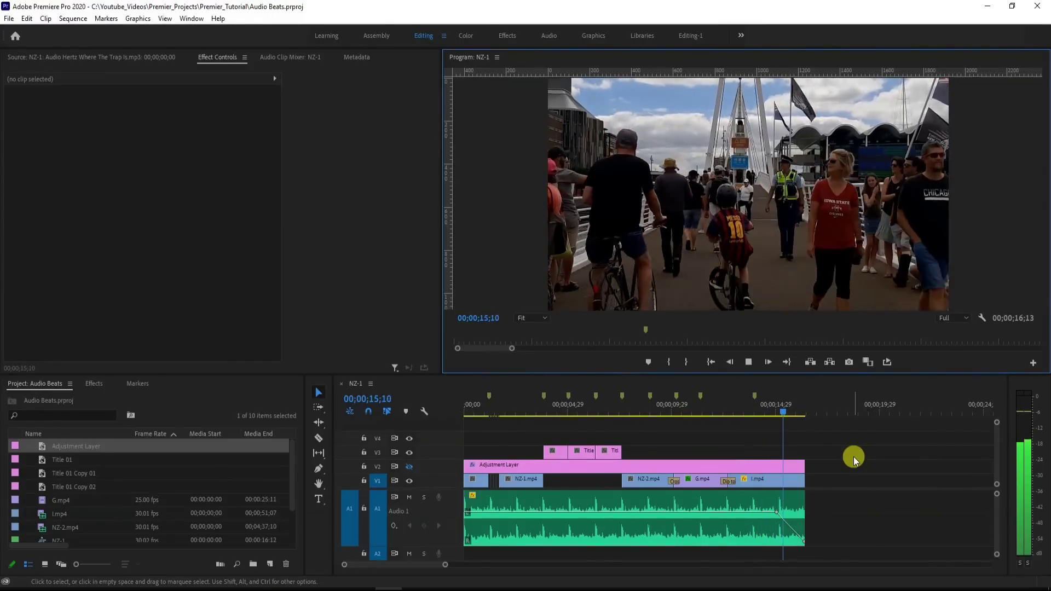
click(609, 304)
key(Home)
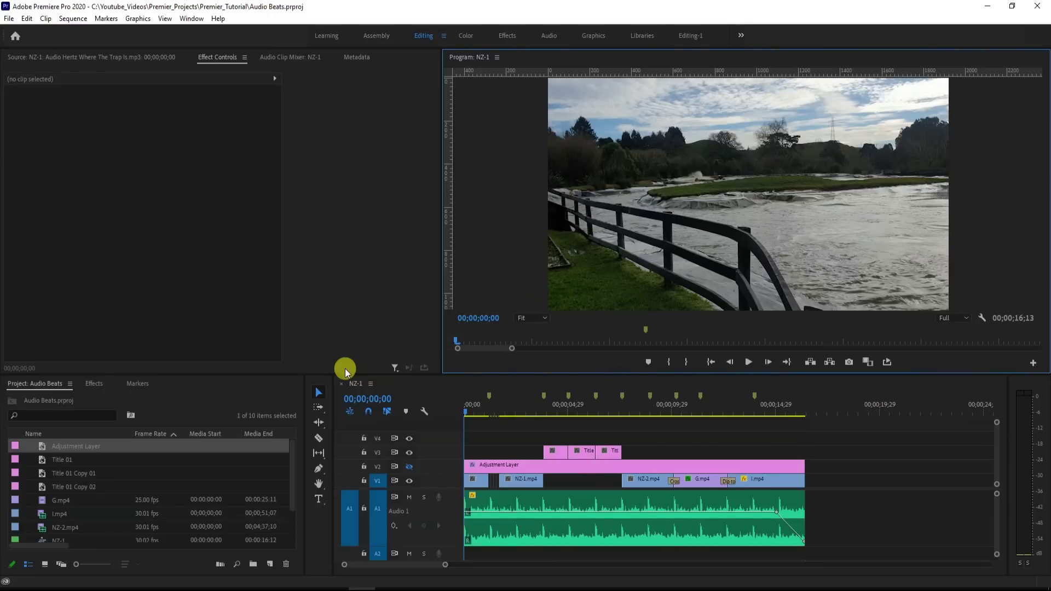
- Open the media export settings for the NZ-1 sequence, keeping the H.264 format and the Match Source - High bitrate preset
click(10, 19)
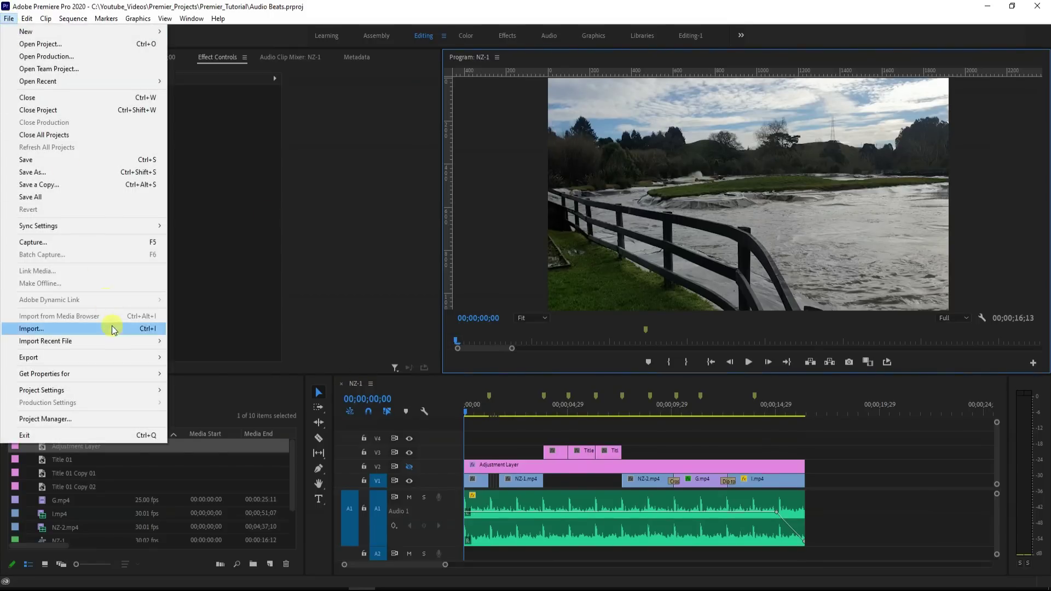
mouse_move(130, 360)
click(242, 357)
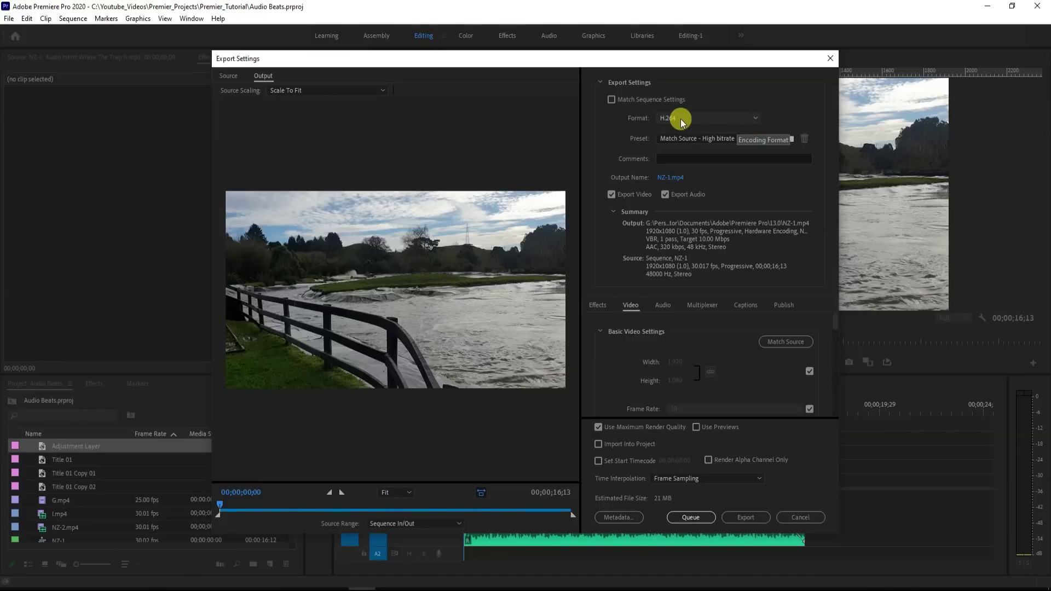
click(754, 121)
click(753, 120)
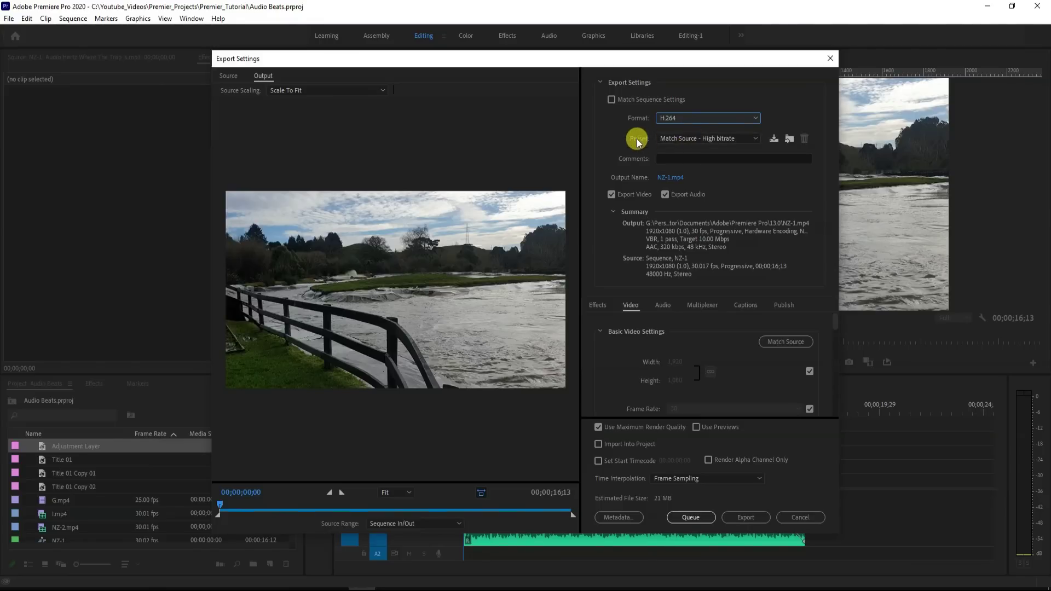
click(756, 141)
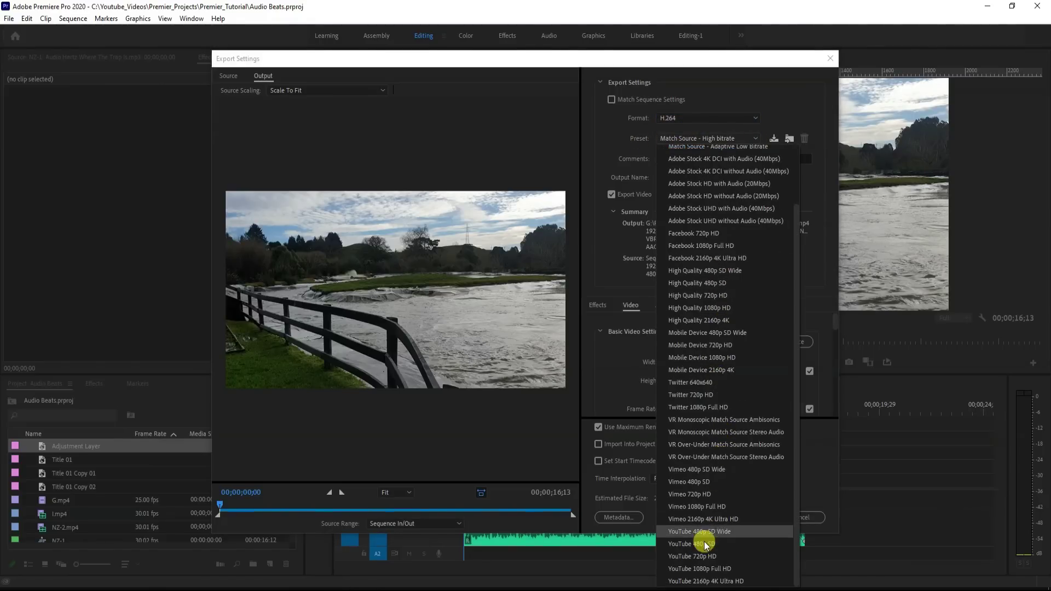
scroll(709, 547, down, 2)
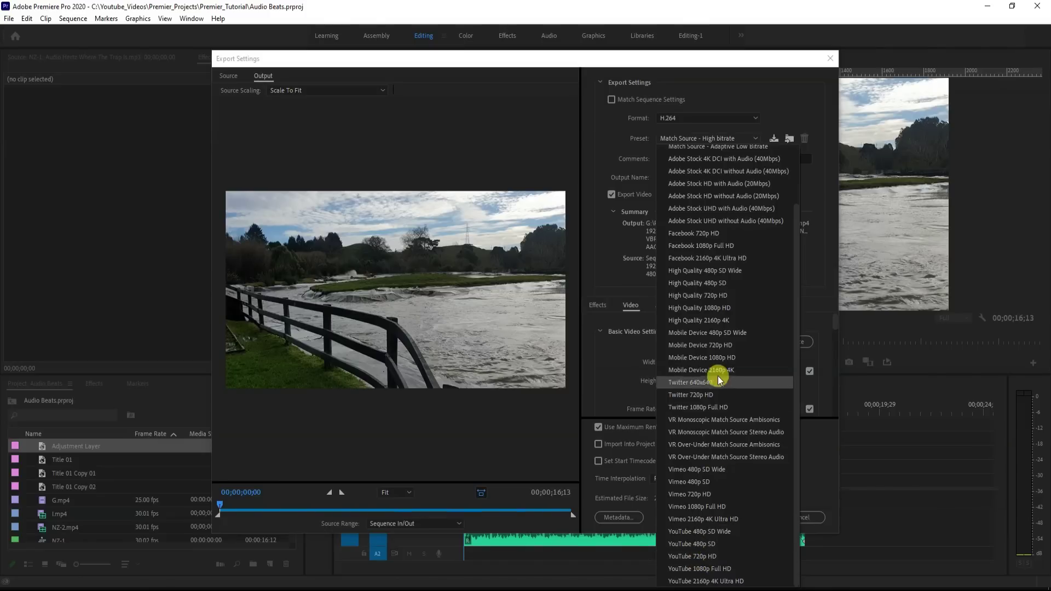
scroll(730, 255, up, 2)
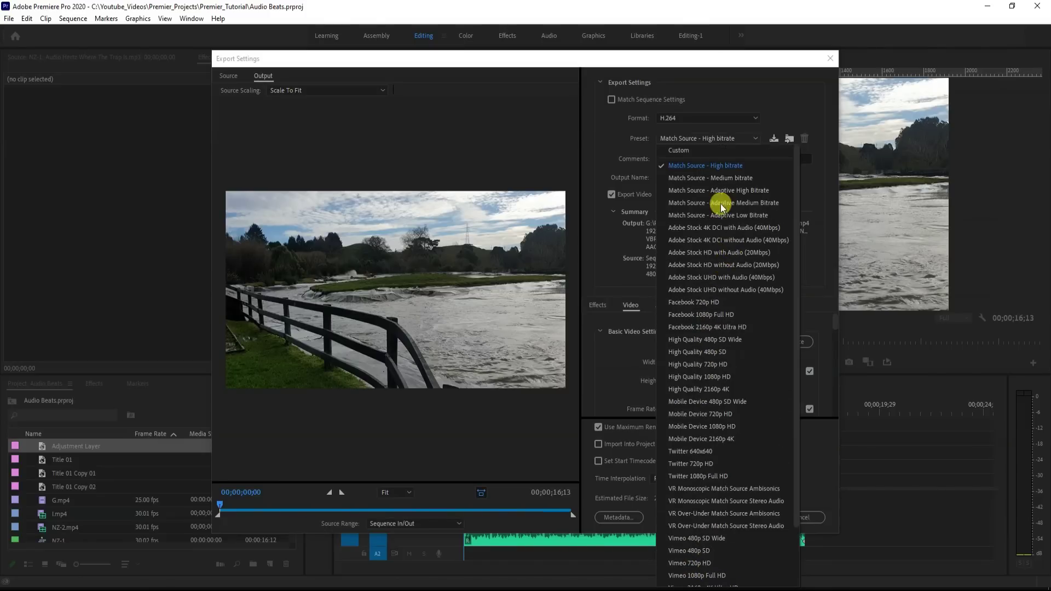
click(707, 169)
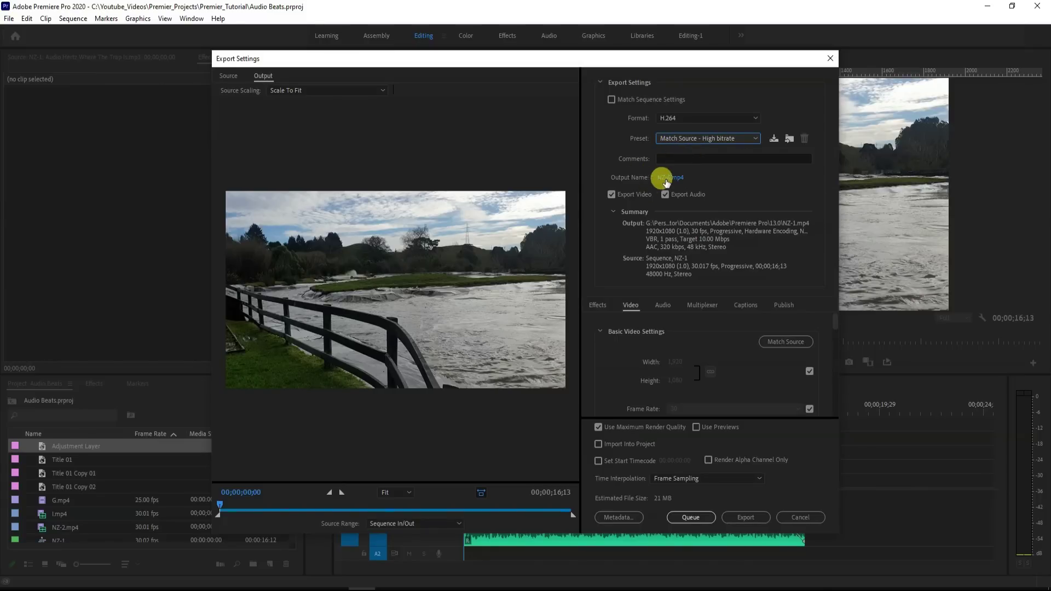
- Set the export's output file name to Premier Tutorial, saved as an MP4 video in the Premiere Pro 13.0 documents folder
click(682, 182)
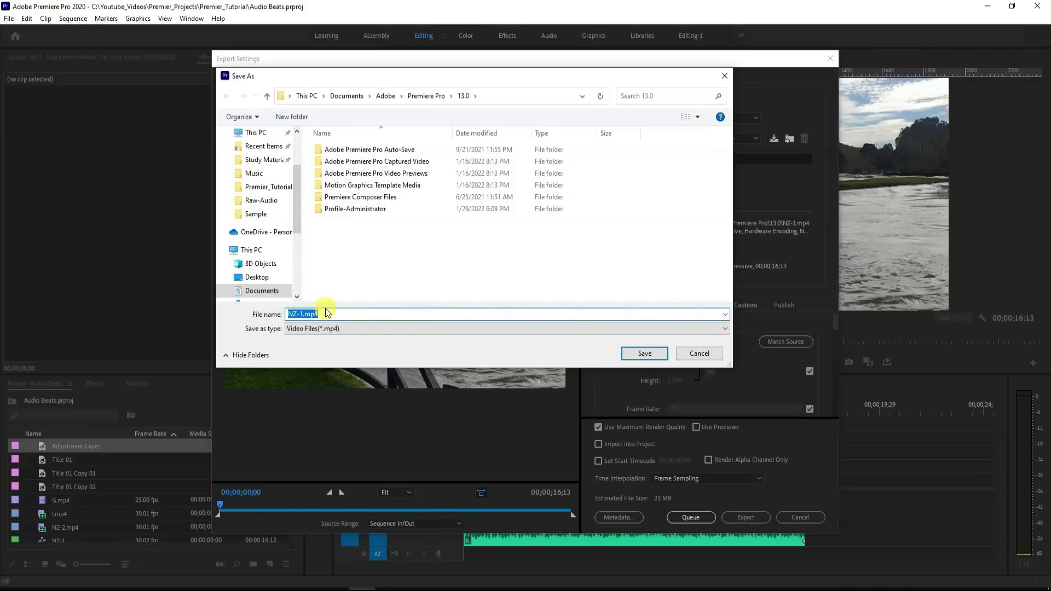
text(Pre)
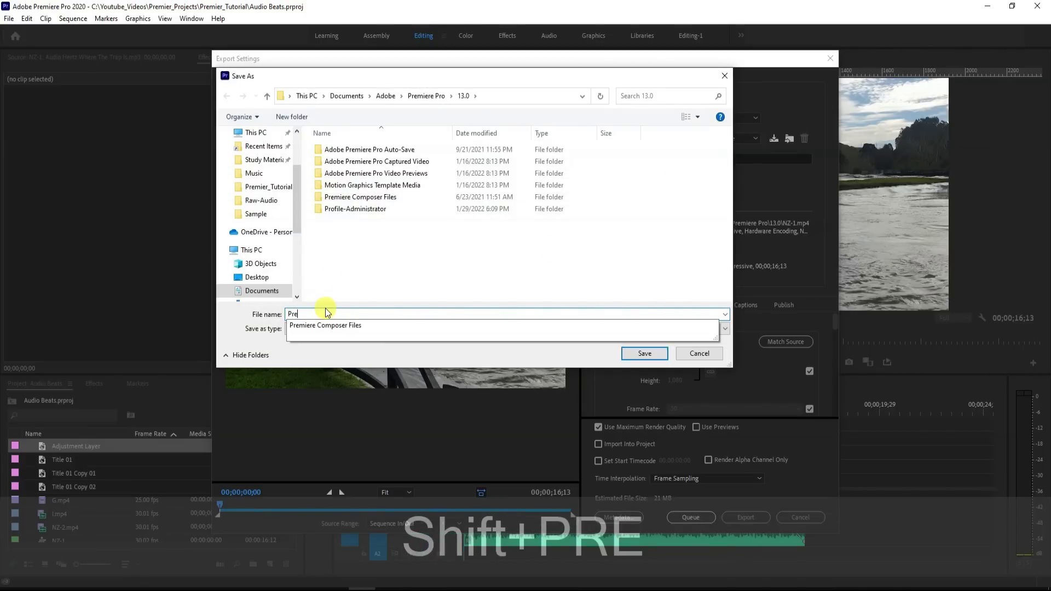
text(mier)
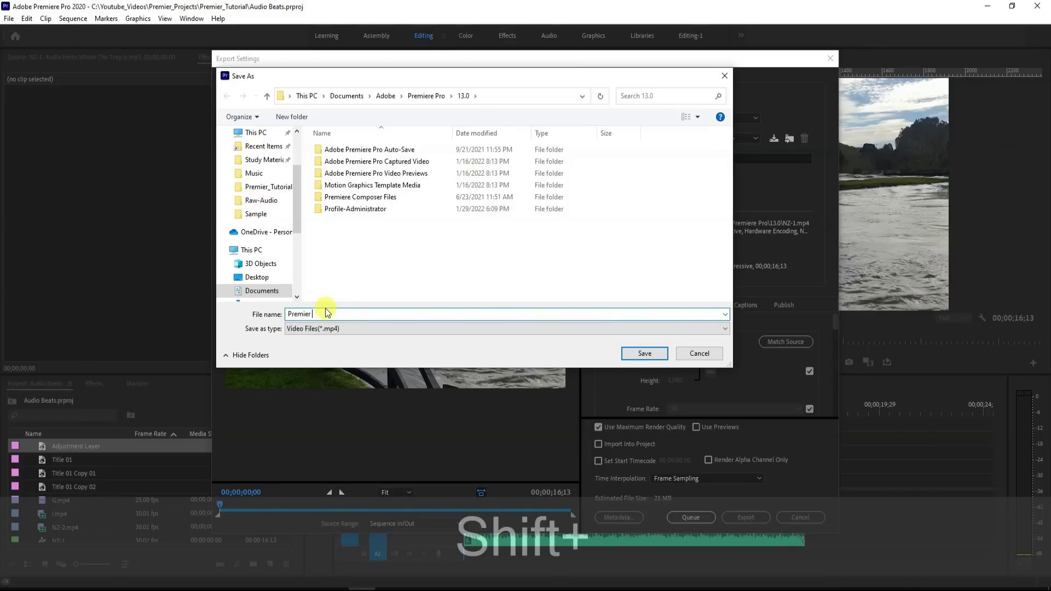
text( Tu)
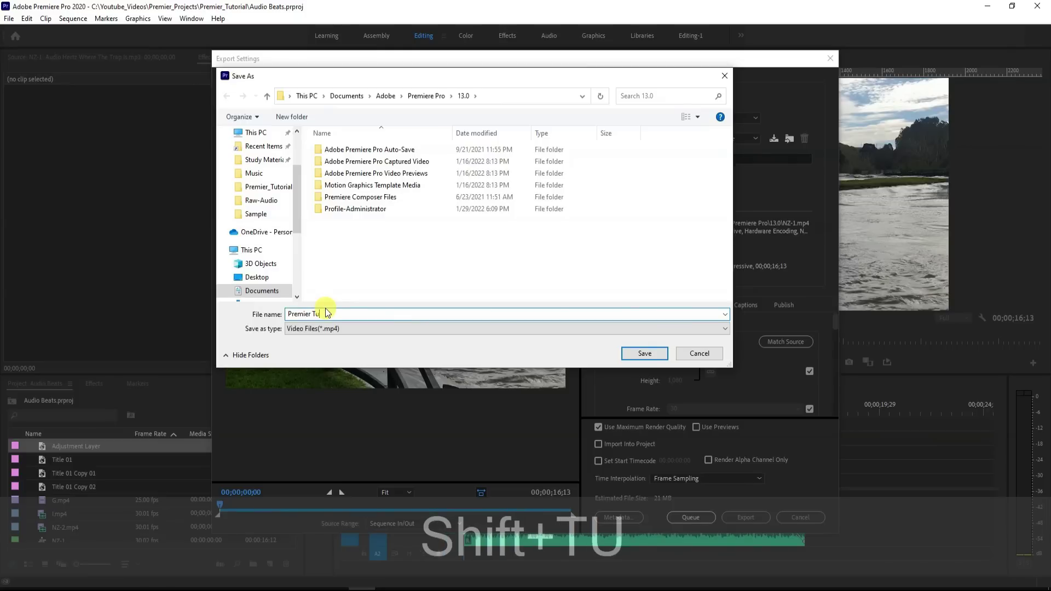
text(to)
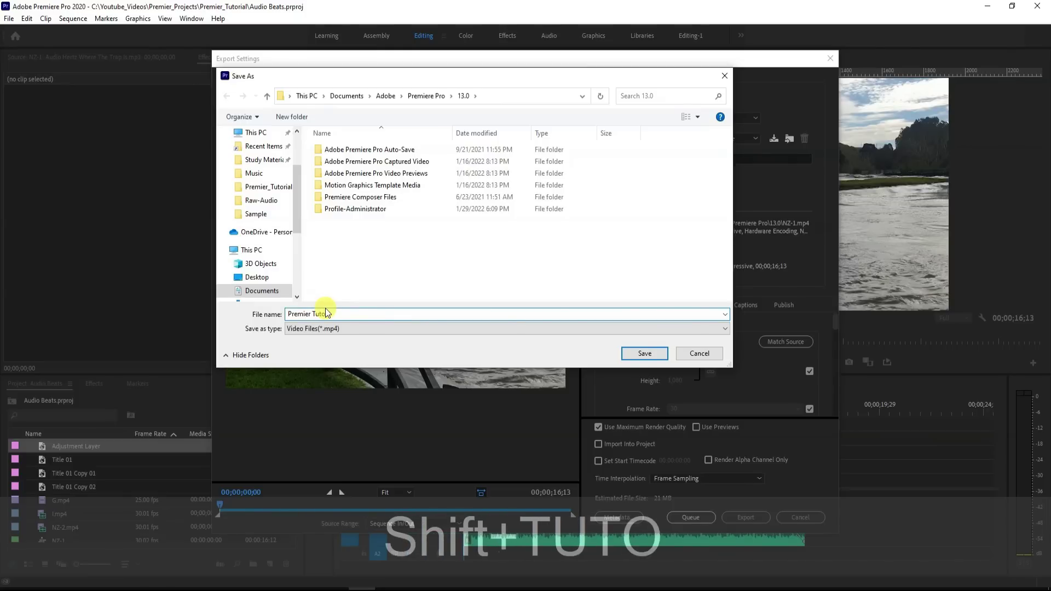
text(ri)
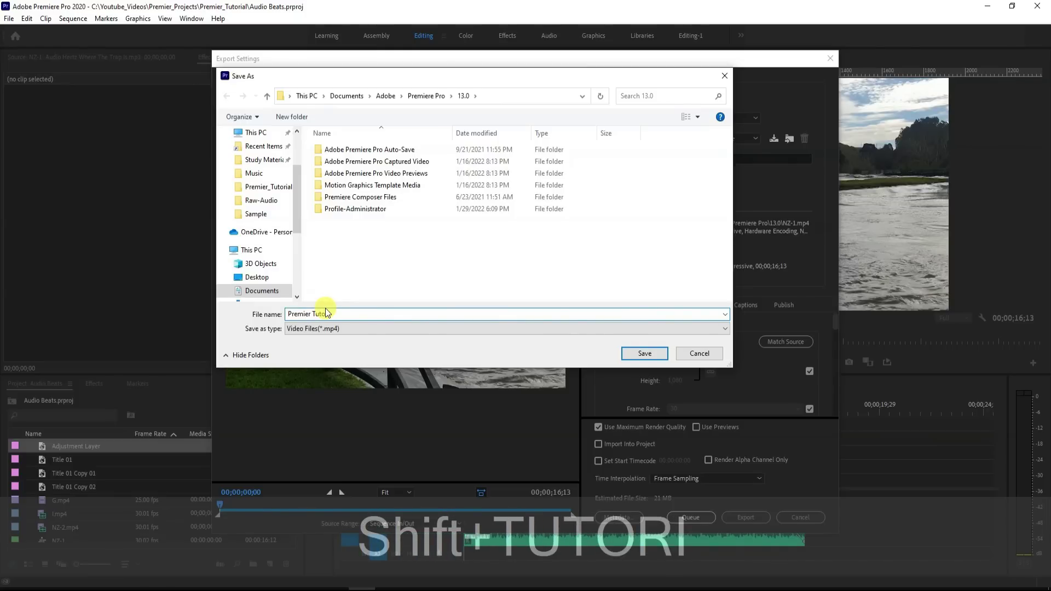
text(al)
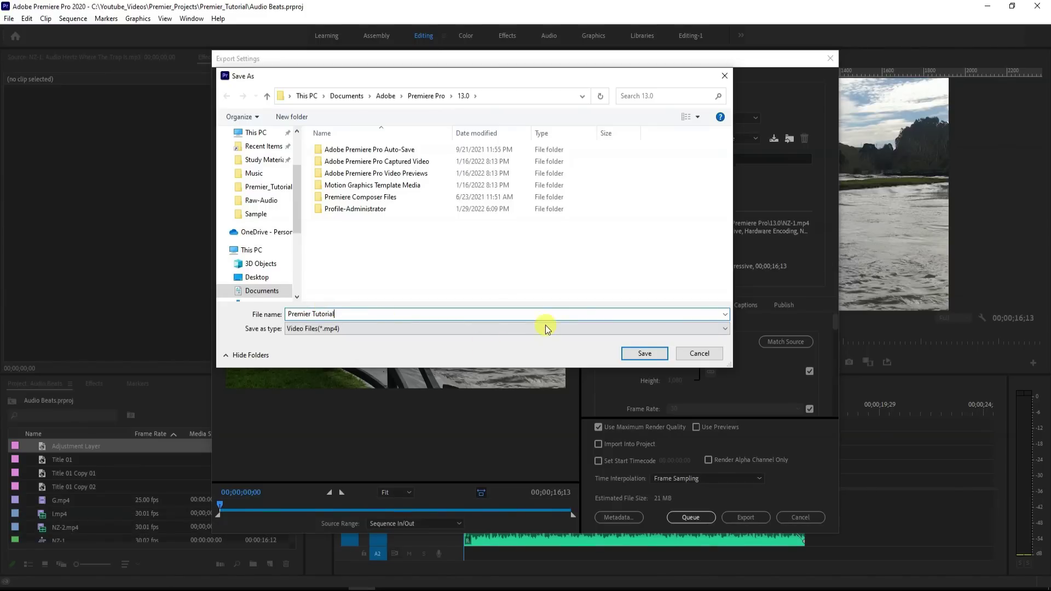
click(645, 354)
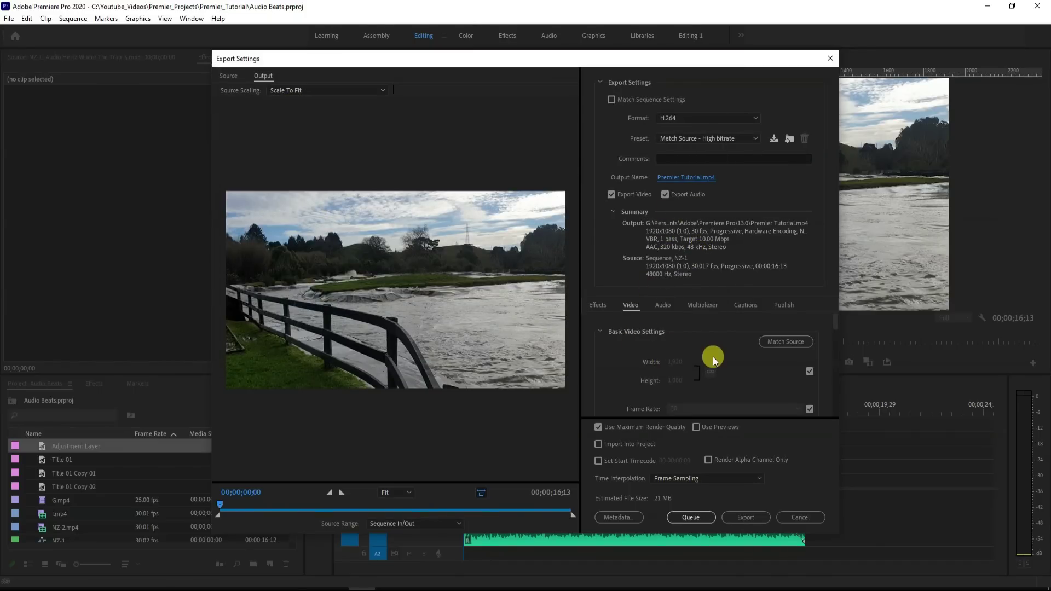
- Turn audio export off for the output file and switch it back on
click(666, 194)
click(666, 195)
click(666, 196)
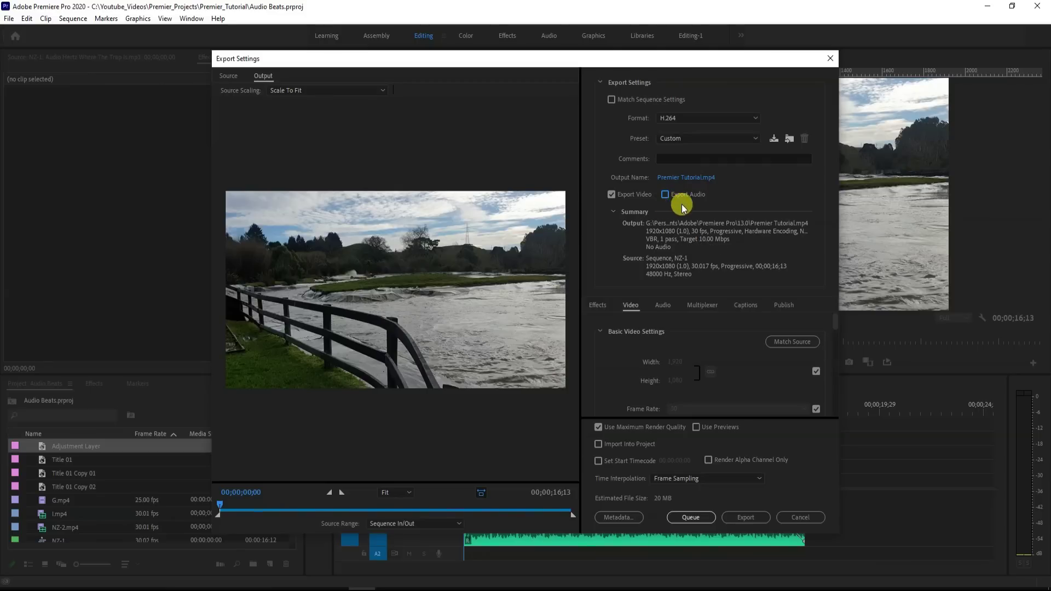
click(665, 196)
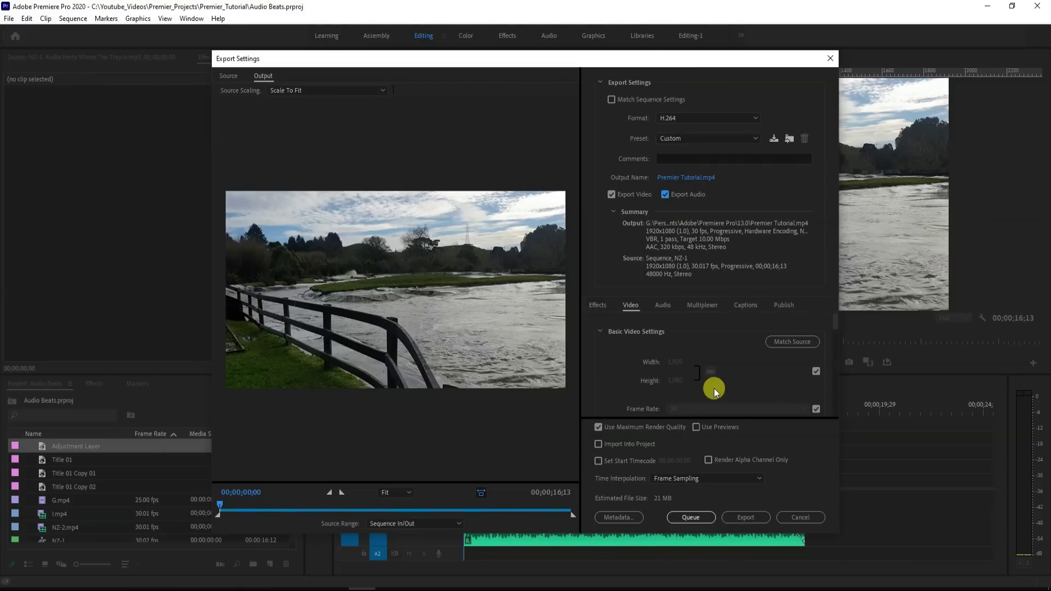
- Set the video target bitrate to 15 Mbps and start exporting the NZ-1 sequence with maximum render quality kept on
scroll(715, 393, down, 4)
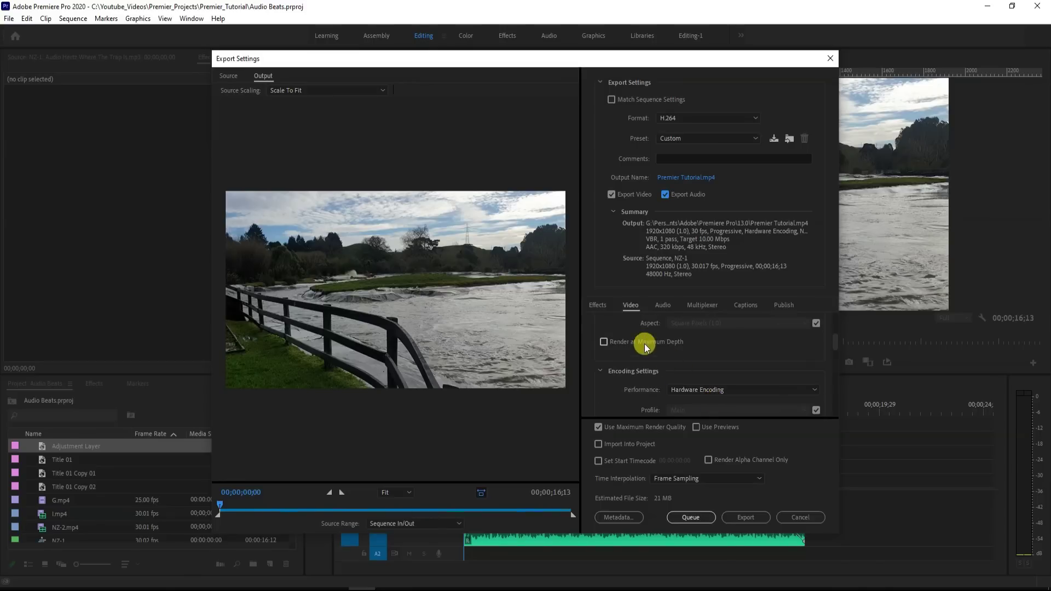
scroll(645, 346, down, 5)
scroll(696, 387, down, 5)
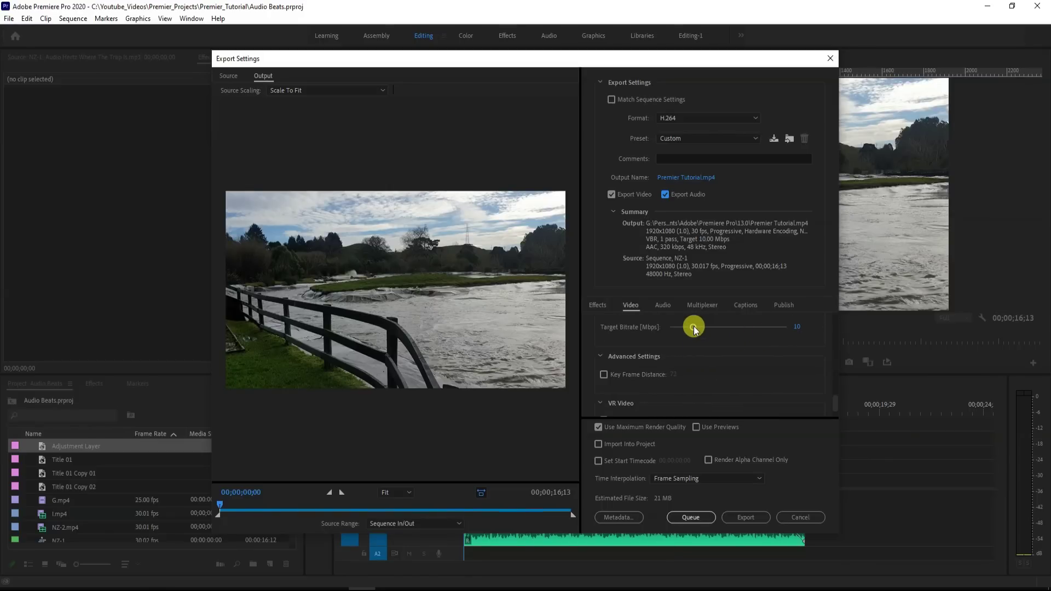
drag(793, 328, 801, 328)
click(796, 327)
text(15)
key(Return)
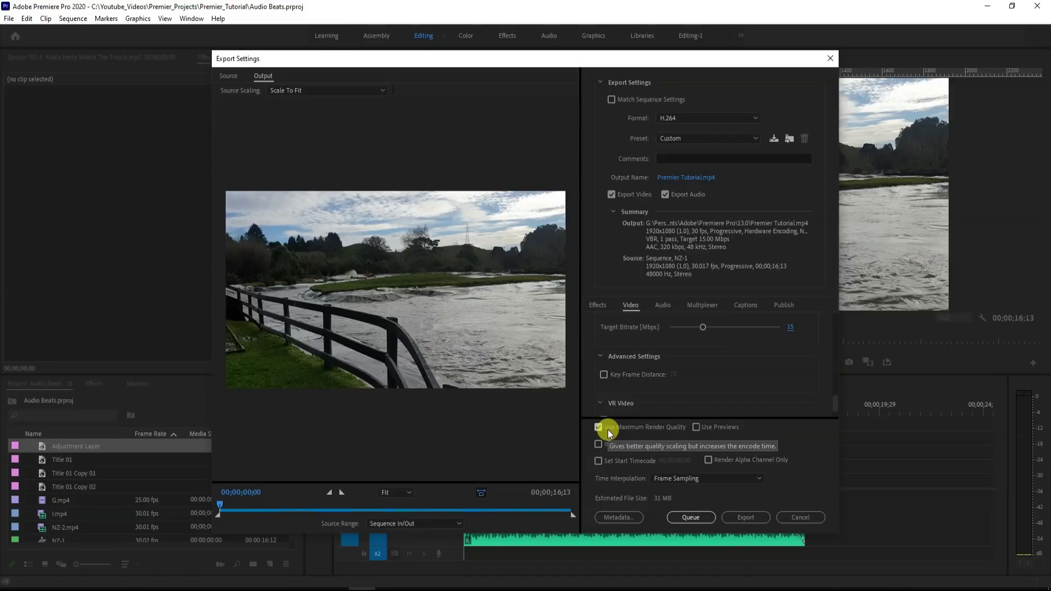
click(748, 517)
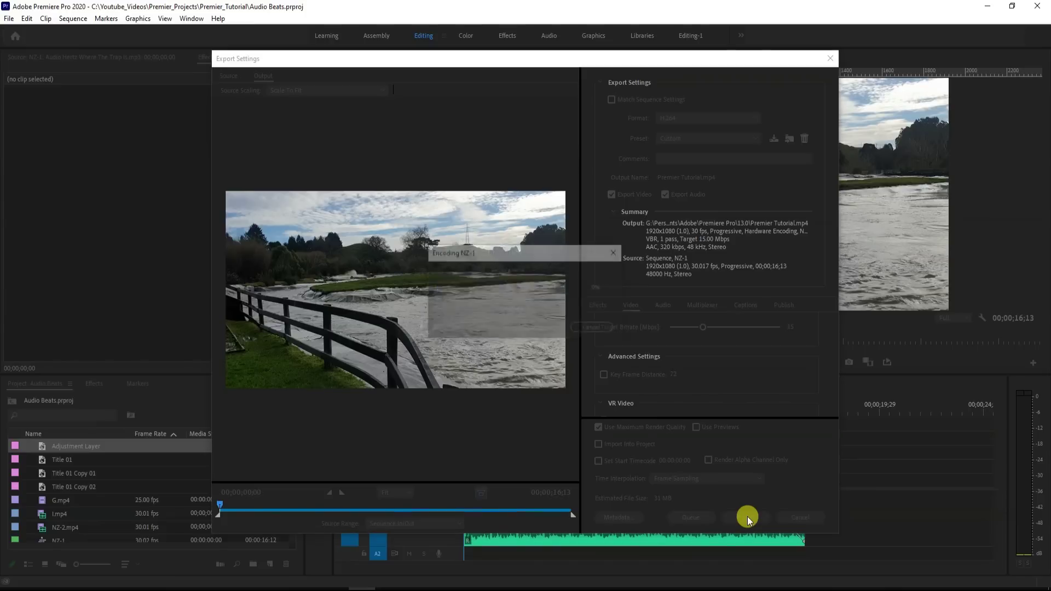